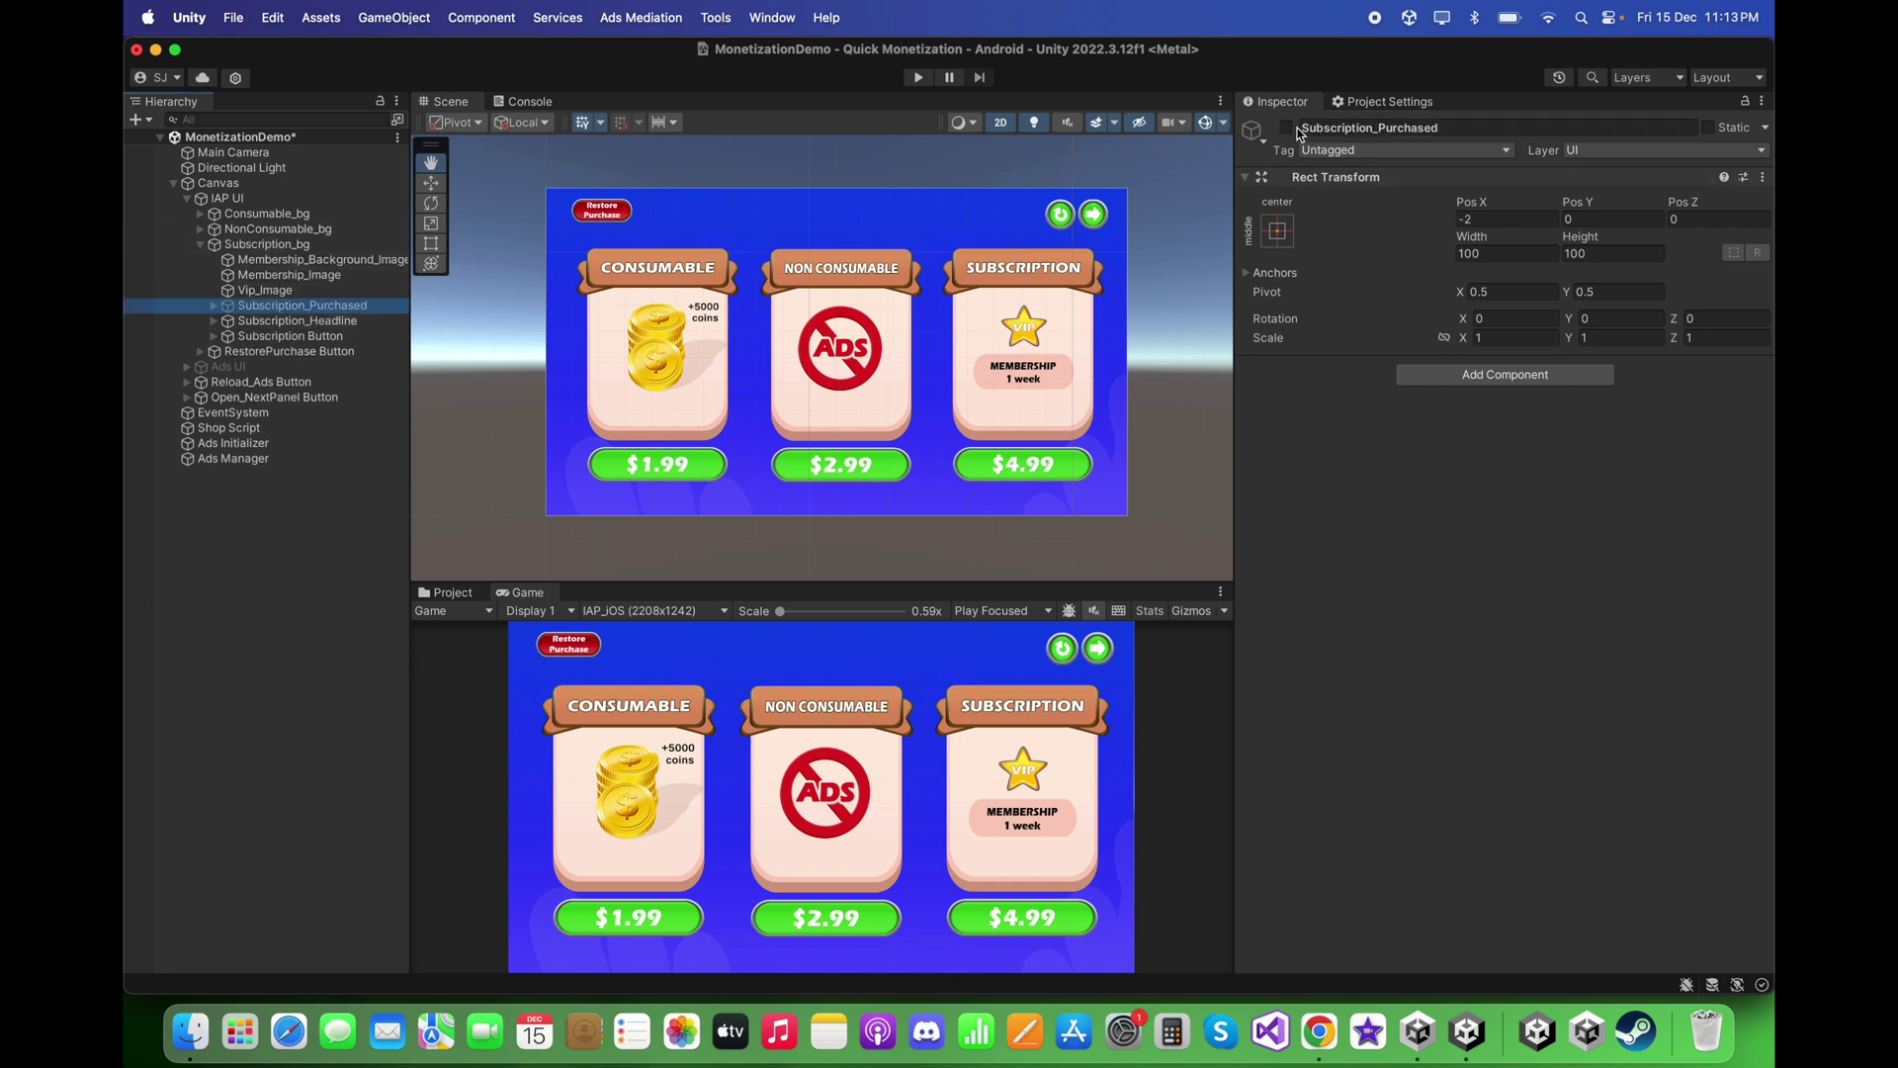
Deactivate the Subscription_Purchased object and collapse the Canvas hierarchy.
{"action": "left_click", "coordinate": [1286, 128]}
{"action": "left_click_drag", "start_coordinate": [1053, 299], "coordinate": [1044, 300]}
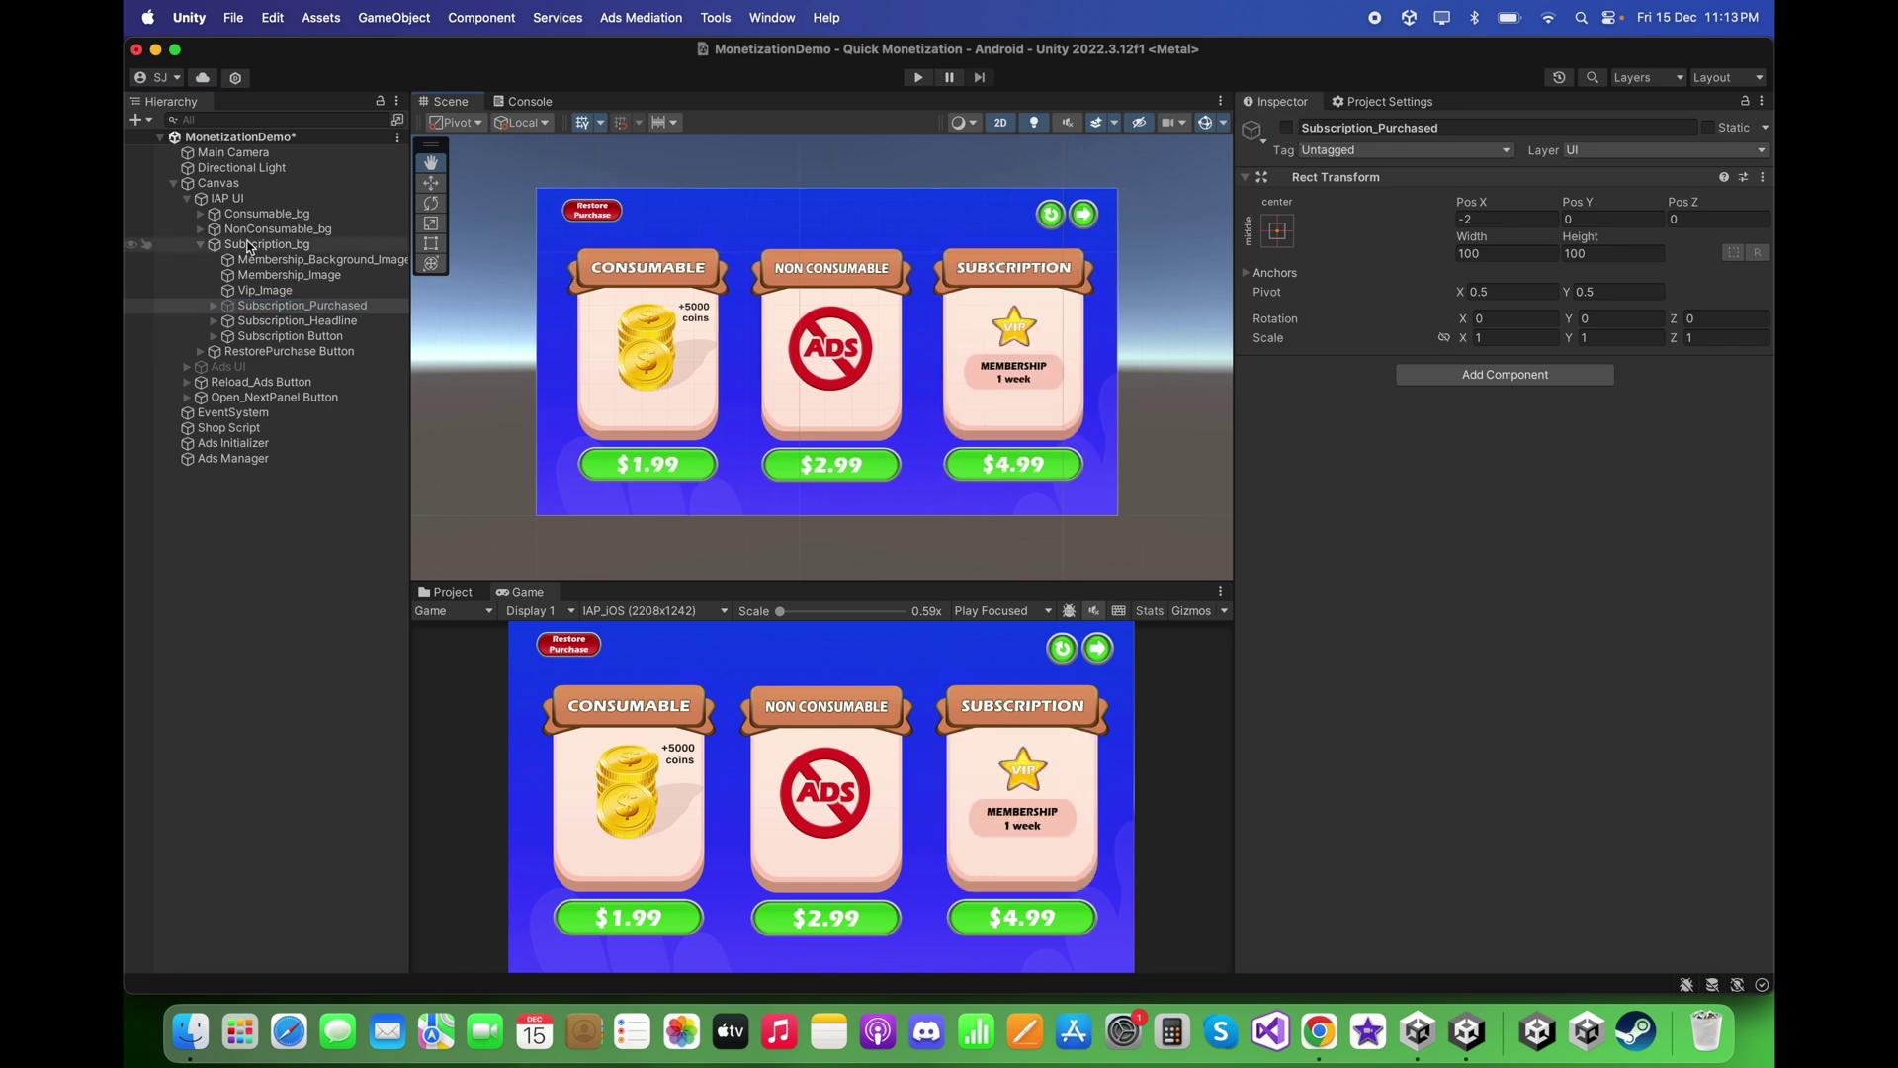
{"action": "left_click", "coordinate": [173, 183]}
{"action": "left_click", "coordinate": [233, 289]}
{"action": "left_click_drag", "start_coordinate": [732, 356], "coordinate": [722, 358]}
Load the Quick Monetization IAP Manager prefab into the scene.
{"action": "left_click", "coordinate": [717, 18]}
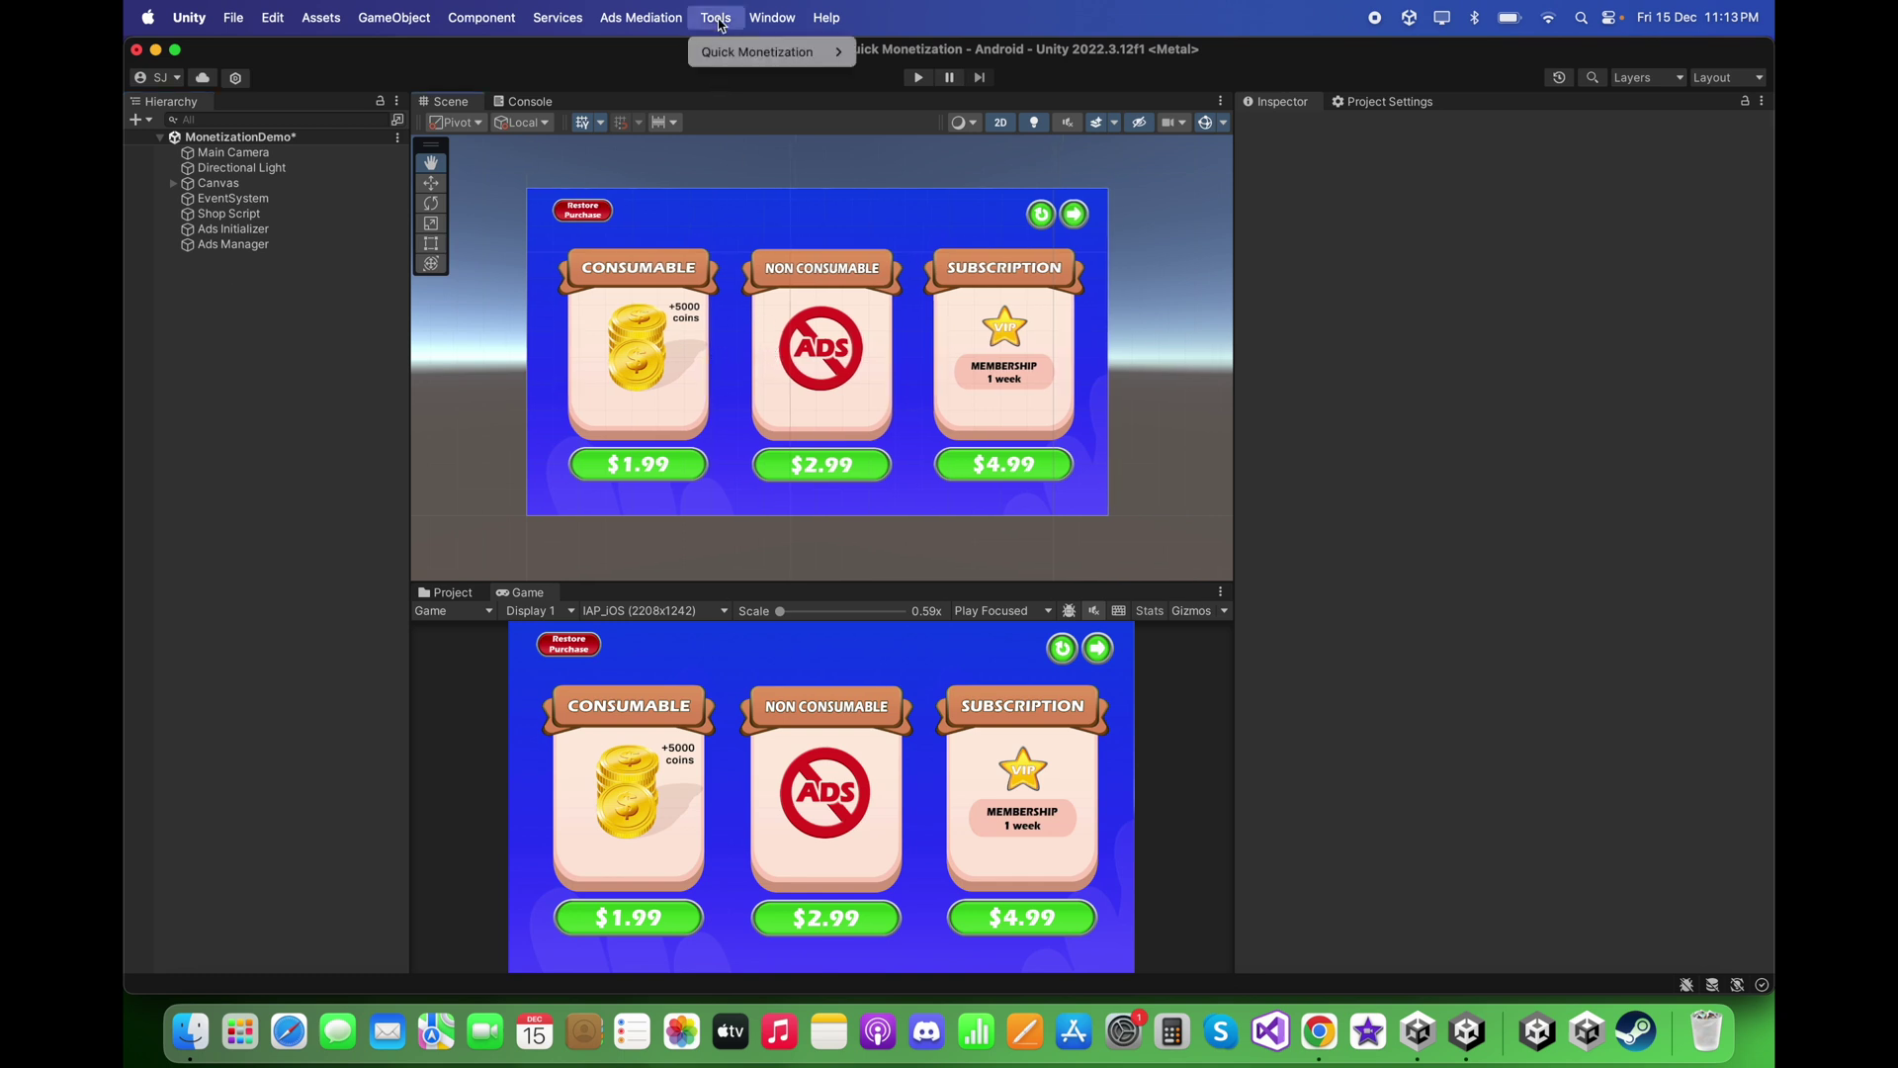
{"action": "mouse_move", "coordinate": [737, 52]}
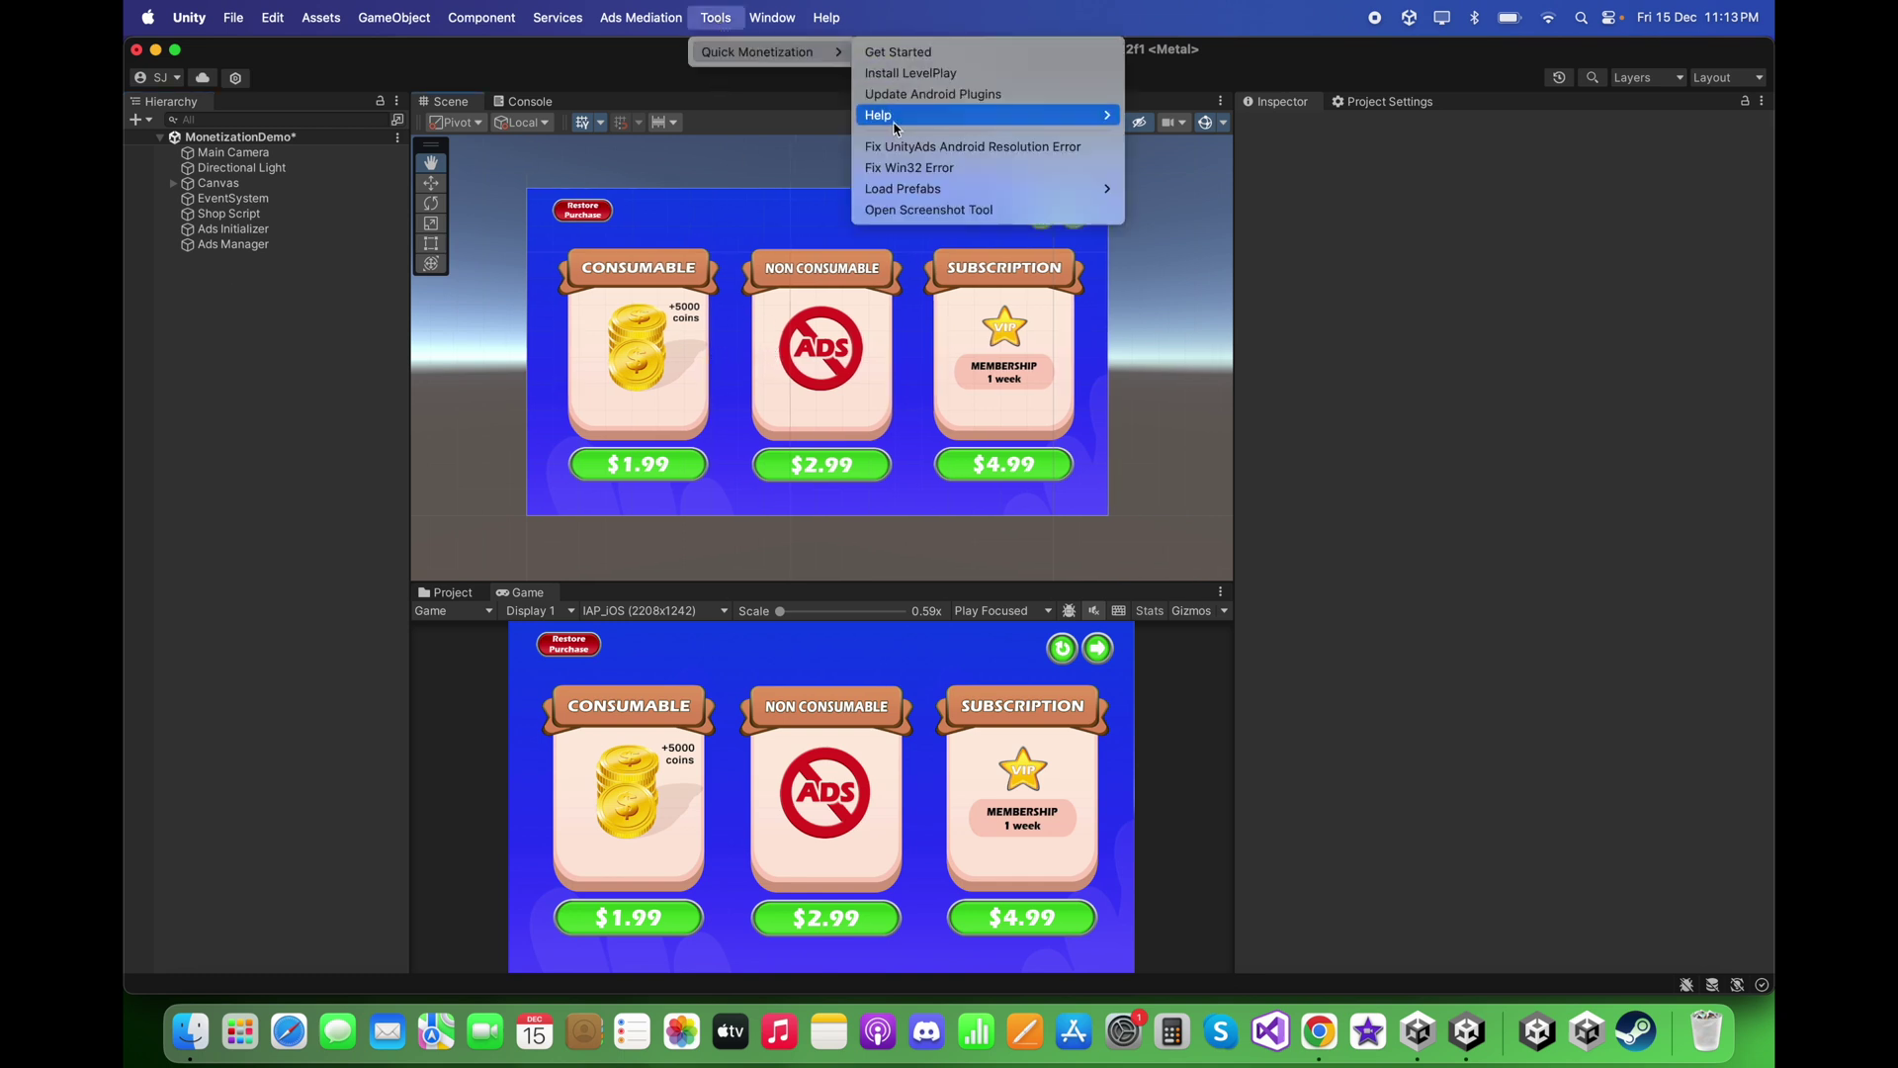
{"action": "mouse_move", "coordinate": [937, 188]}
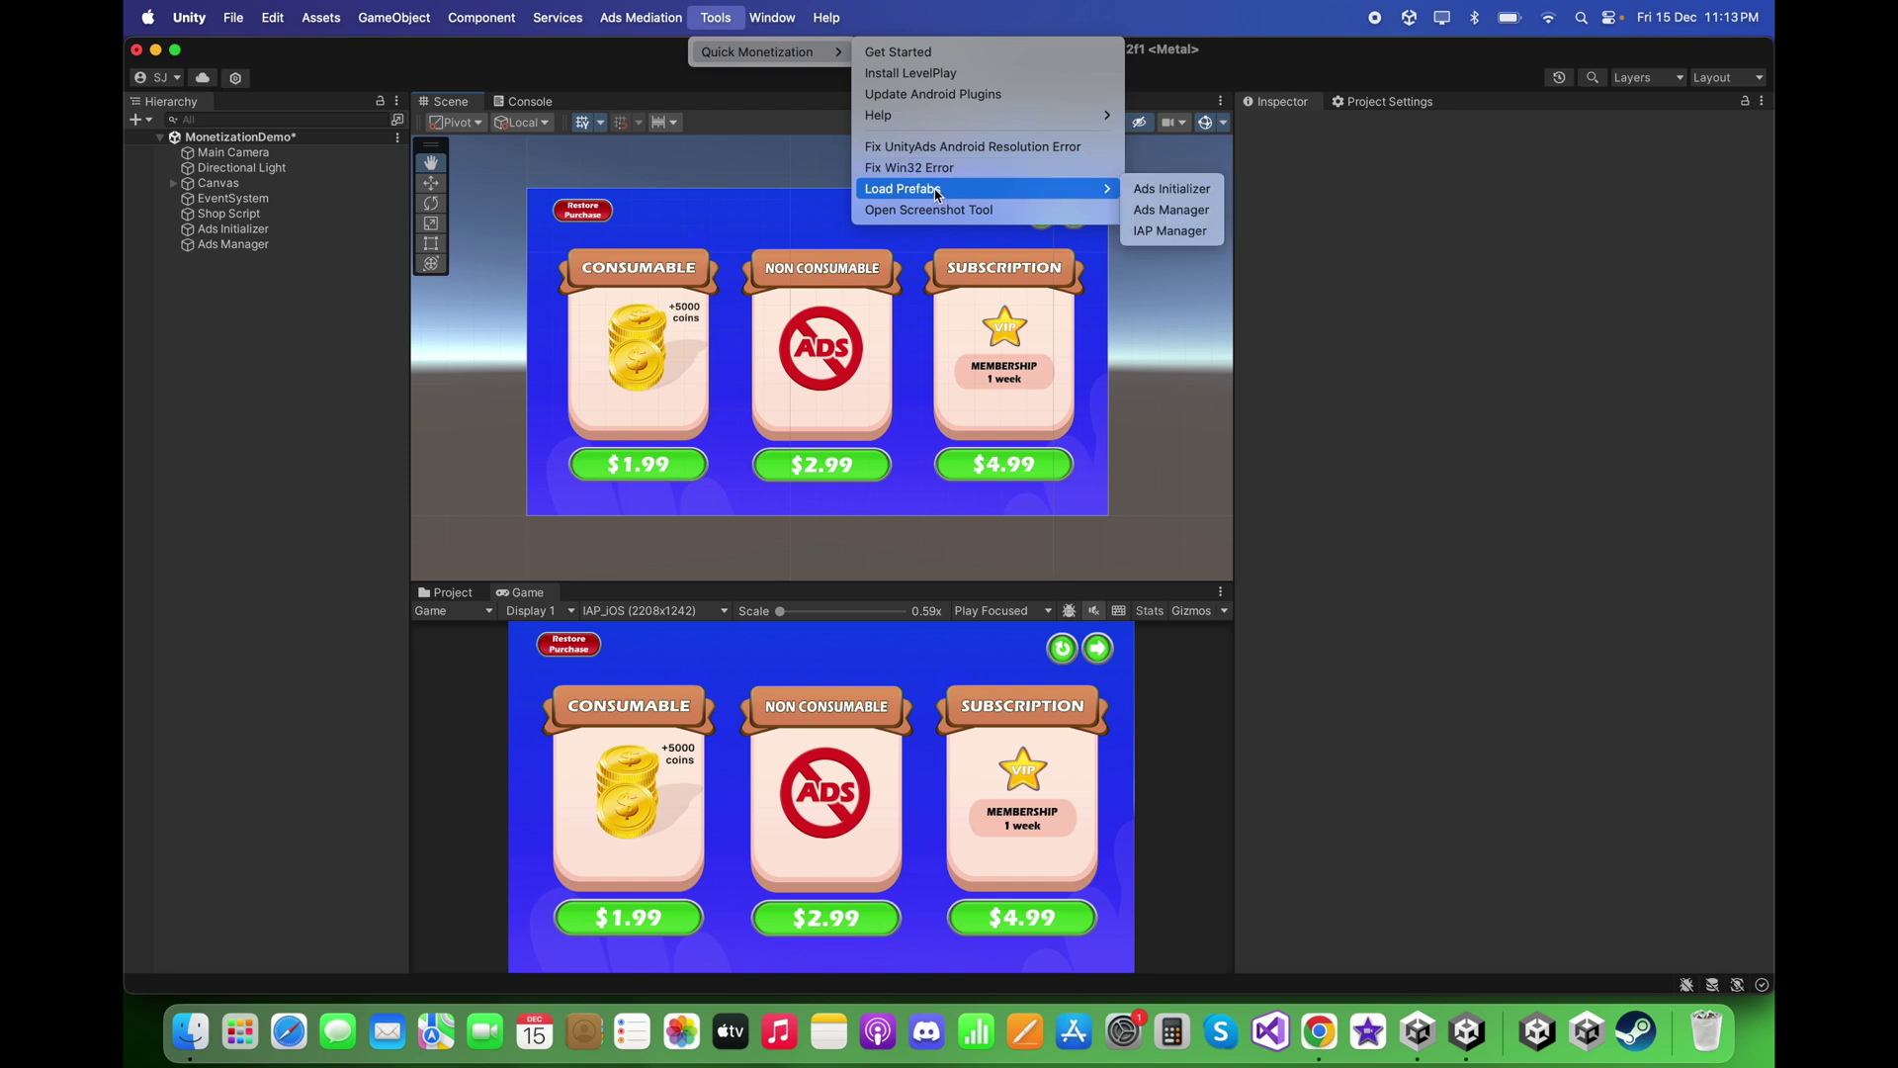
{"action": "left_click", "coordinate": [1178, 232]}
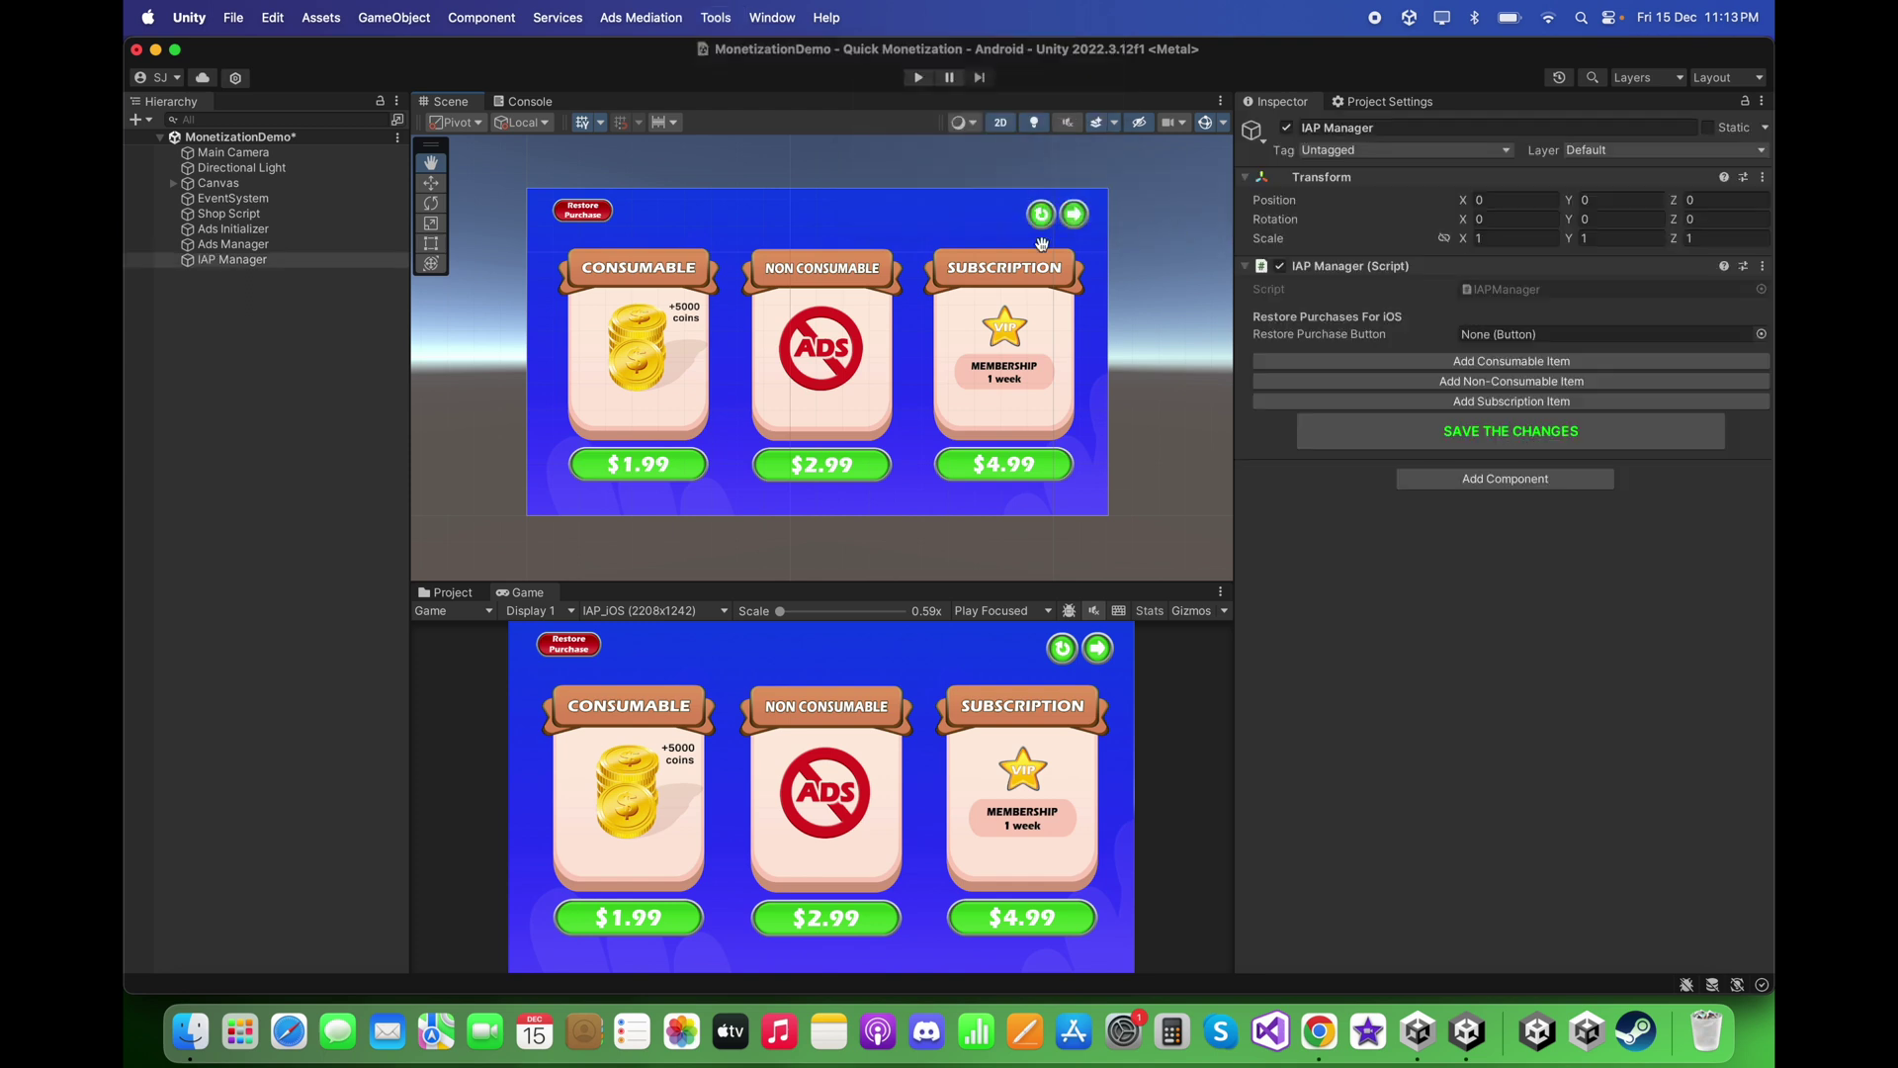
Add a consumable item to the IAP Manager and assign Consumable Button from Consumable_bg as its UI button.
{"action": "left_click", "coordinate": [1517, 362]}
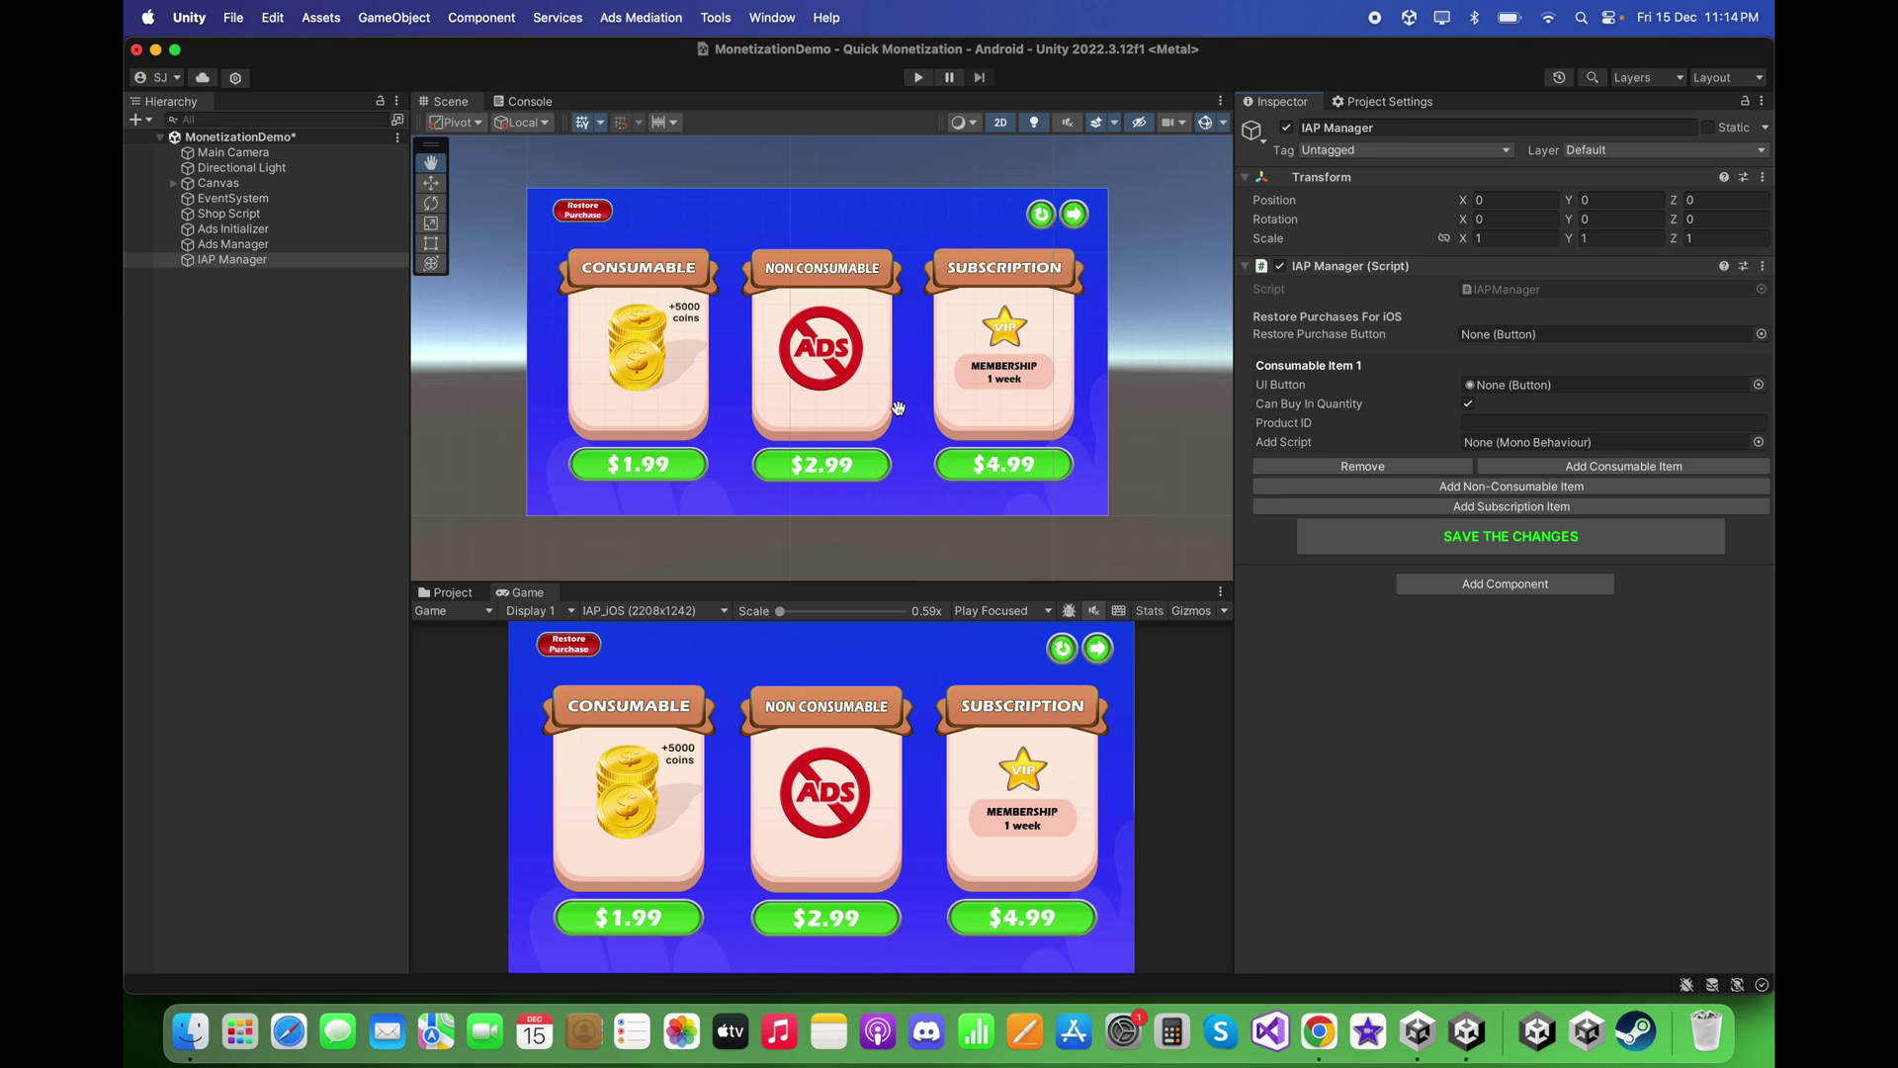
{"action": "left_click", "coordinate": [174, 184]}
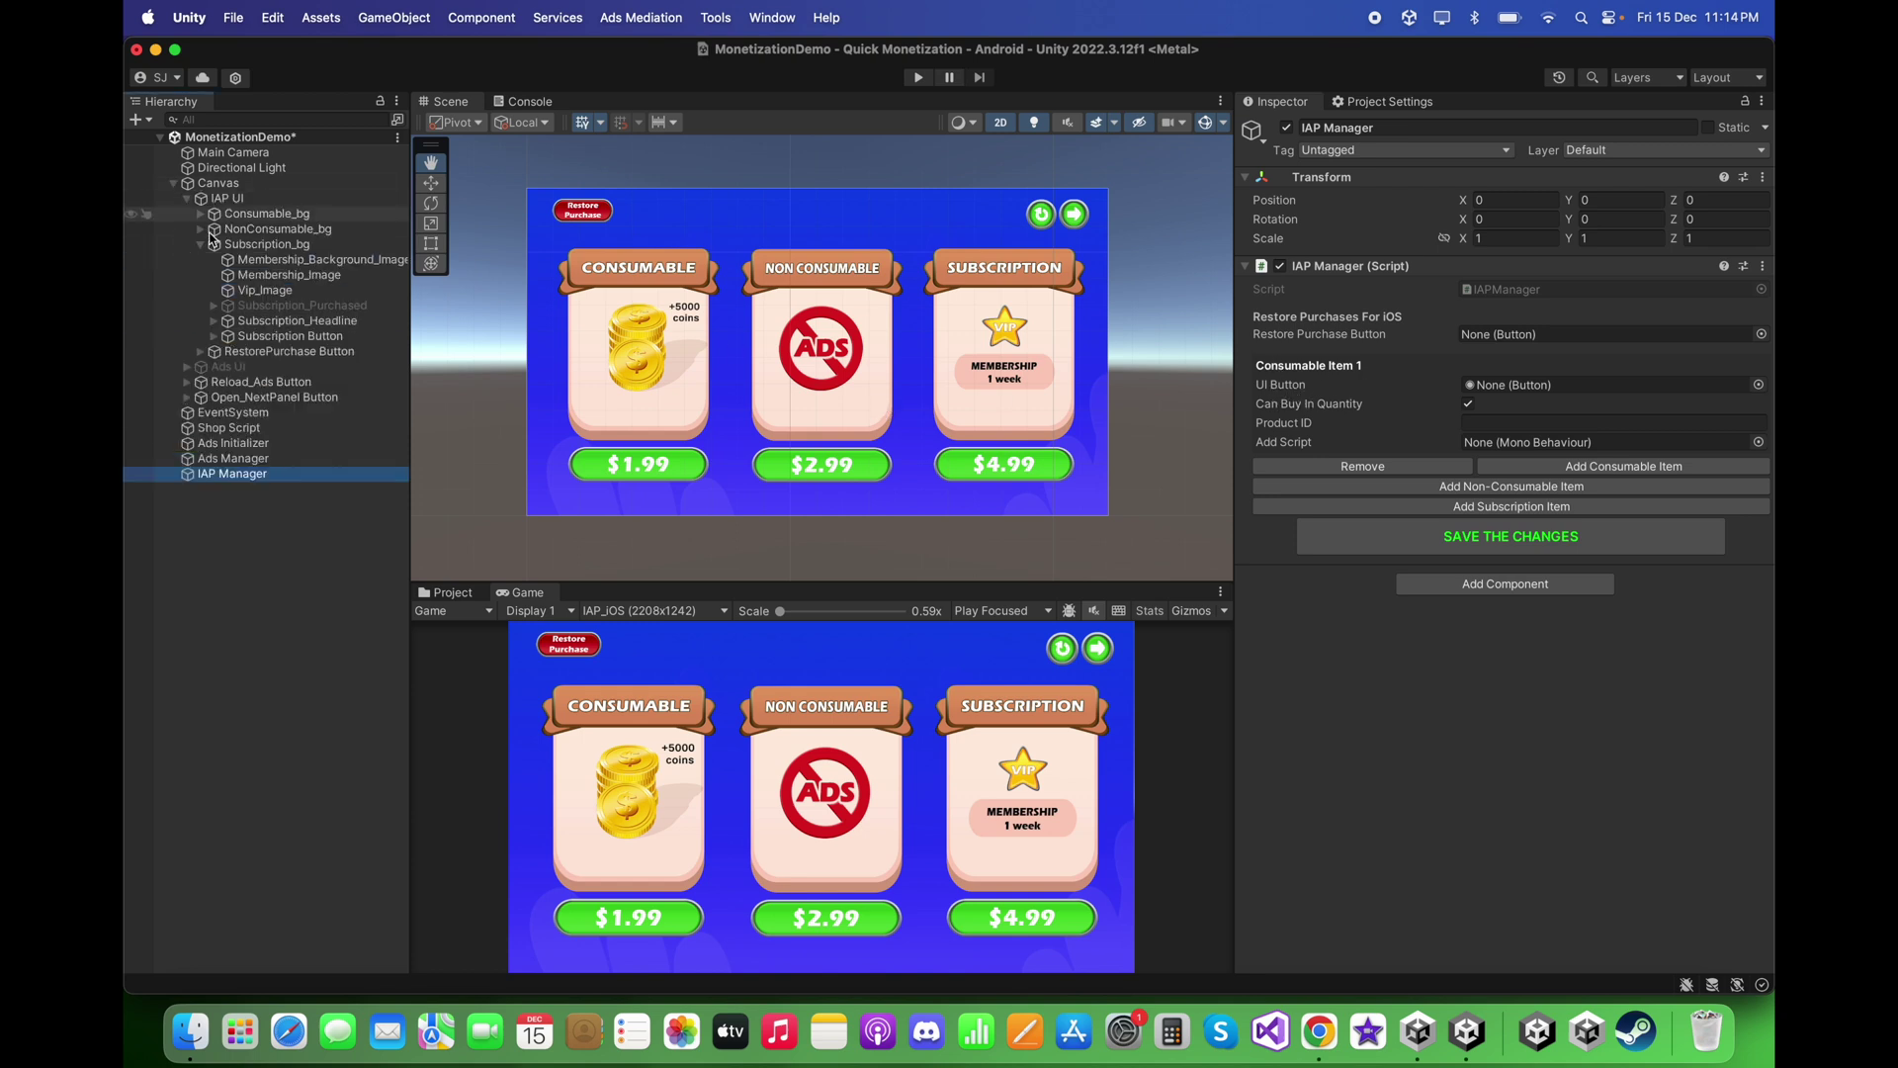
{"action": "left_click", "coordinate": [201, 213]}
{"action": "left_click", "coordinate": [201, 213]}
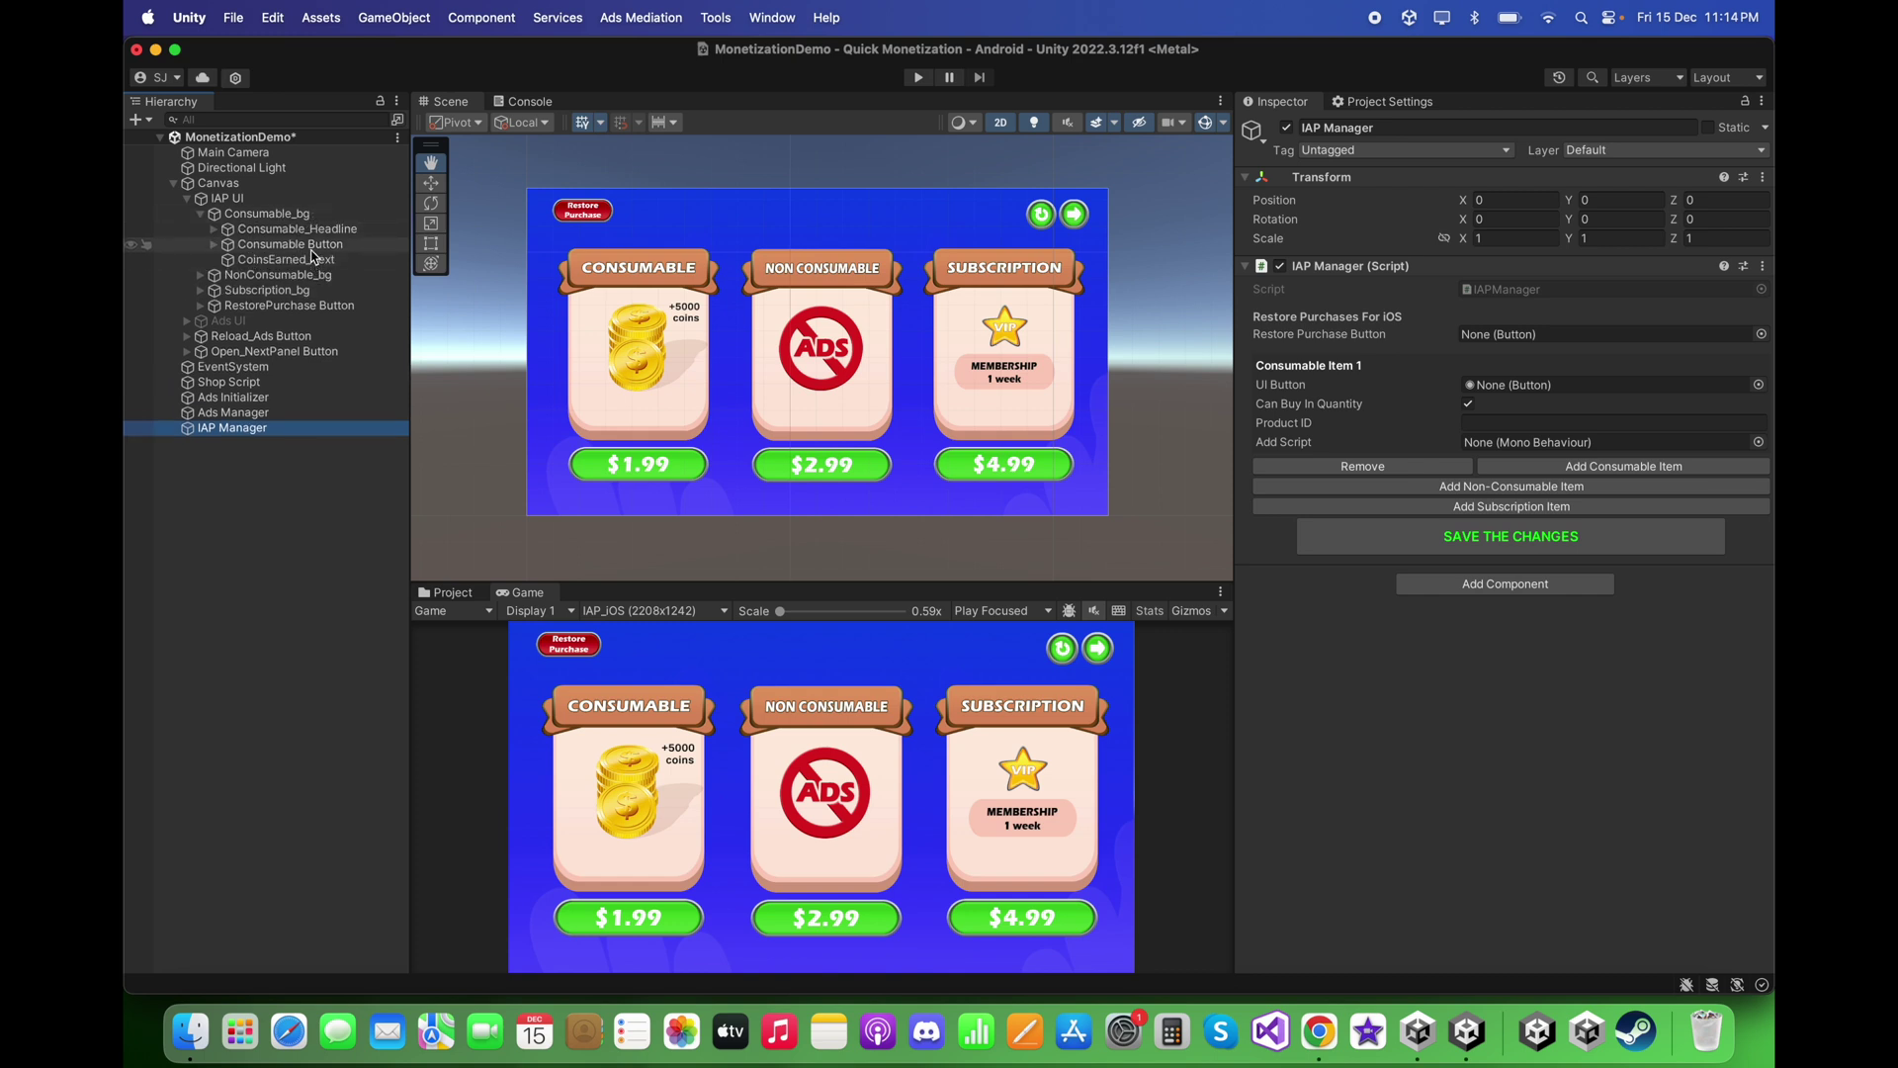
{"action": "left_click_drag", "start_coordinate": [322, 252], "coordinate": [1483, 384]}
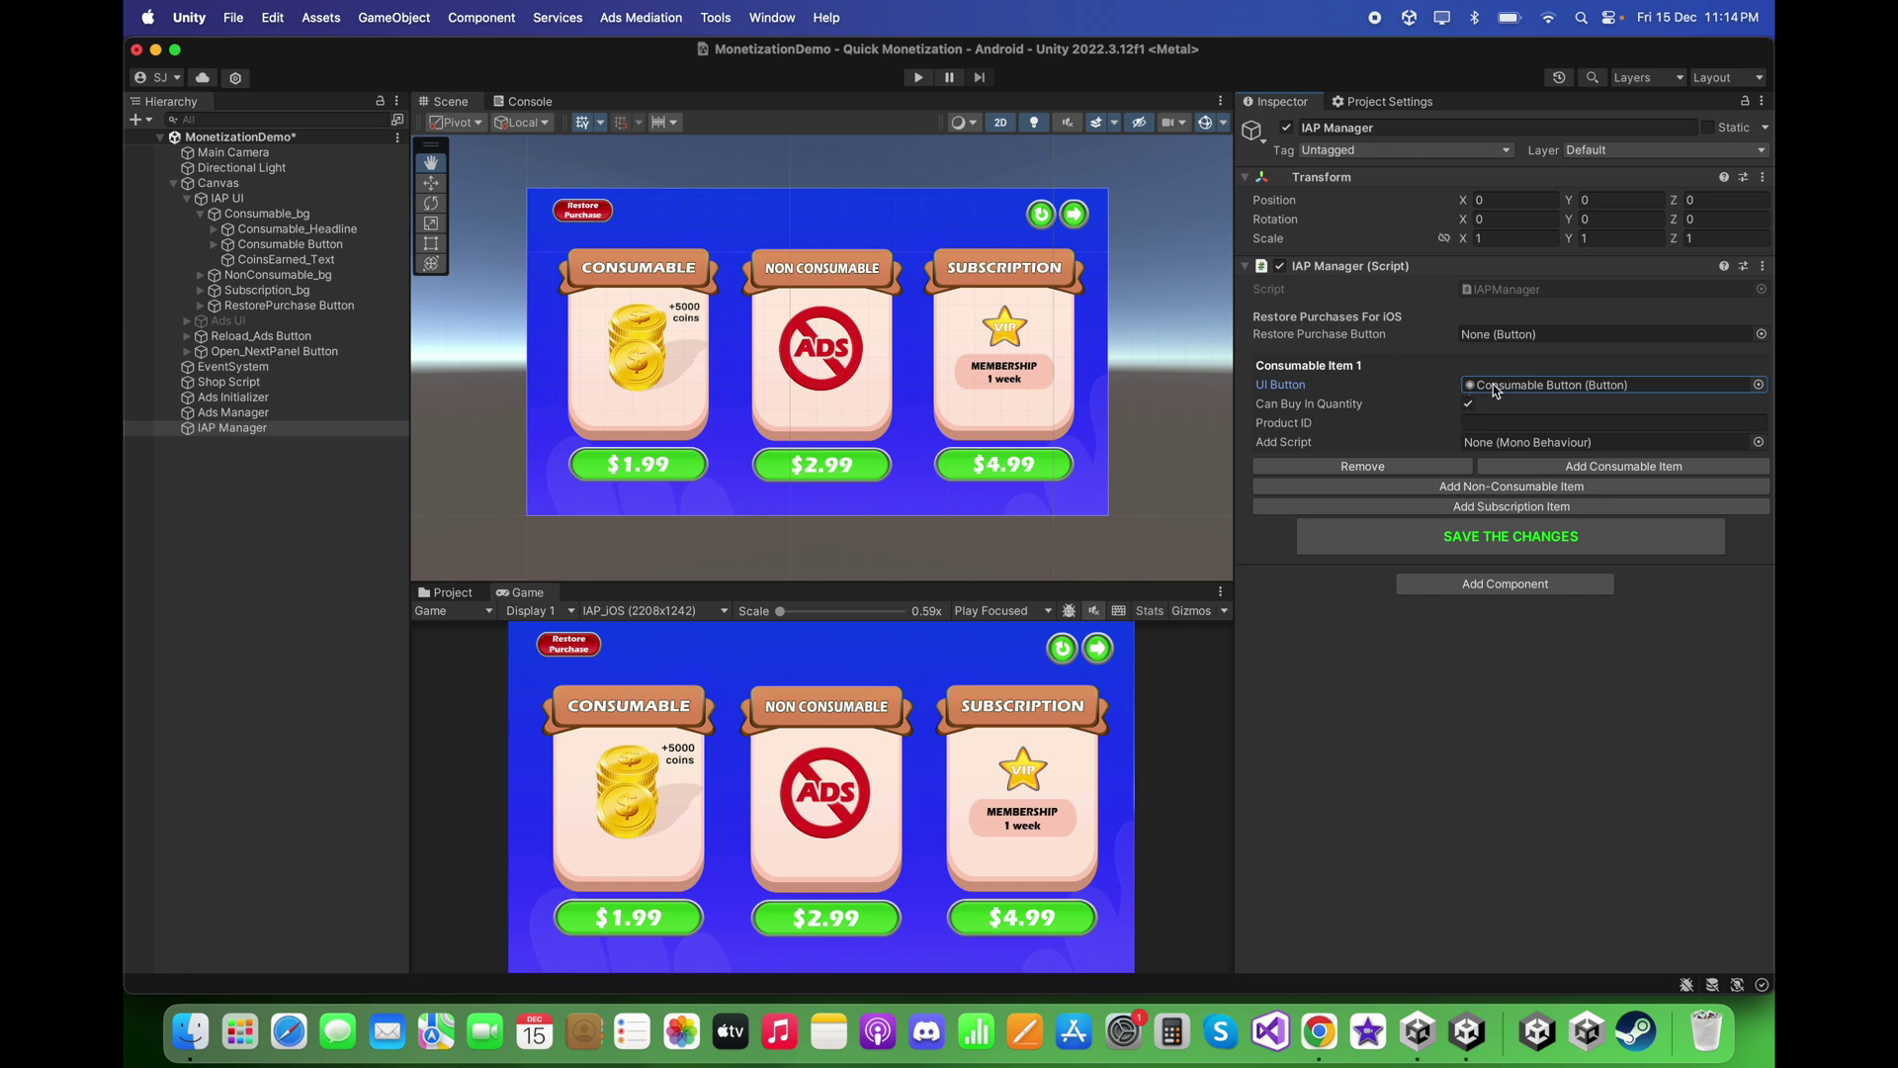
{"action": "left_click", "coordinate": [1373, 637]}
Copy the coins product ID buy_5000_coins from Google Play Console in Chrome into Consumable Item 1's Product ID in Unity.
{"action": "left_click", "coordinate": [1325, 1029]}
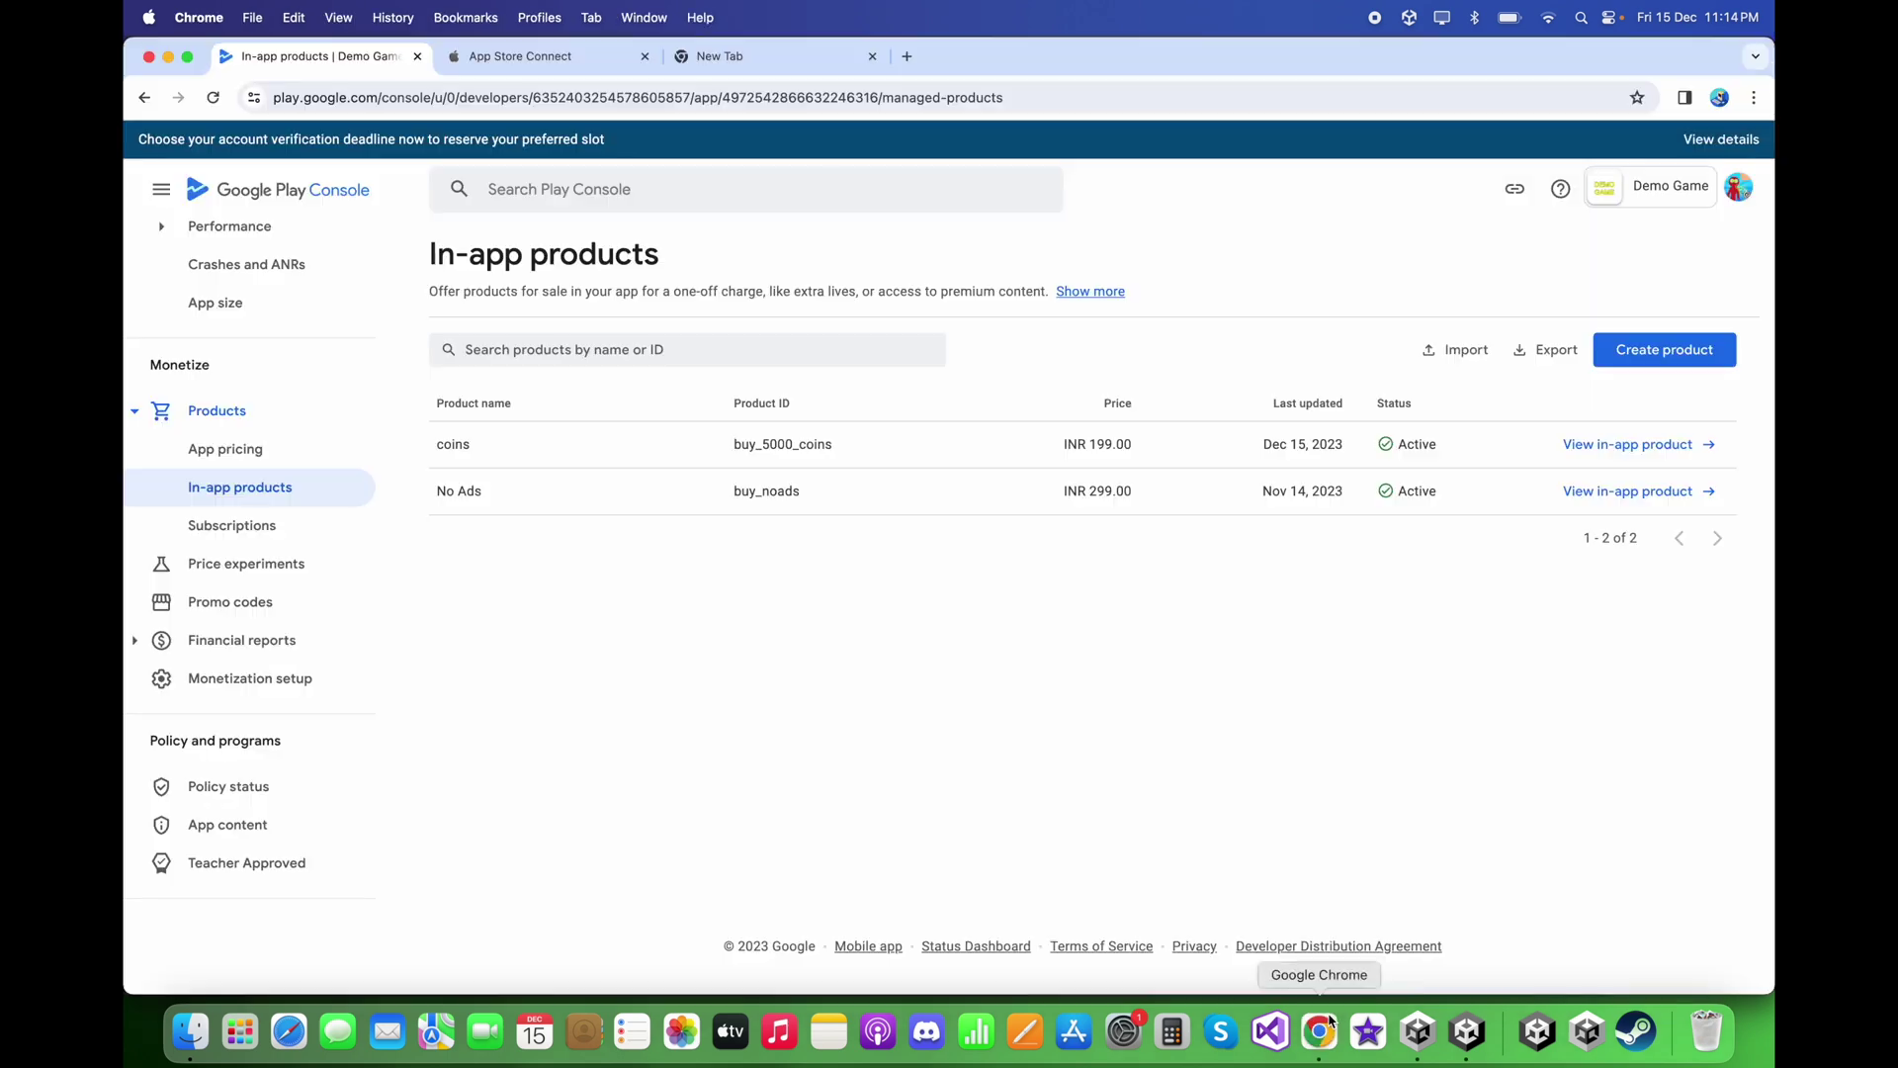
{"action": "double_click", "coordinate": [778, 443]}
{"action": "key", "text": "super+c"}
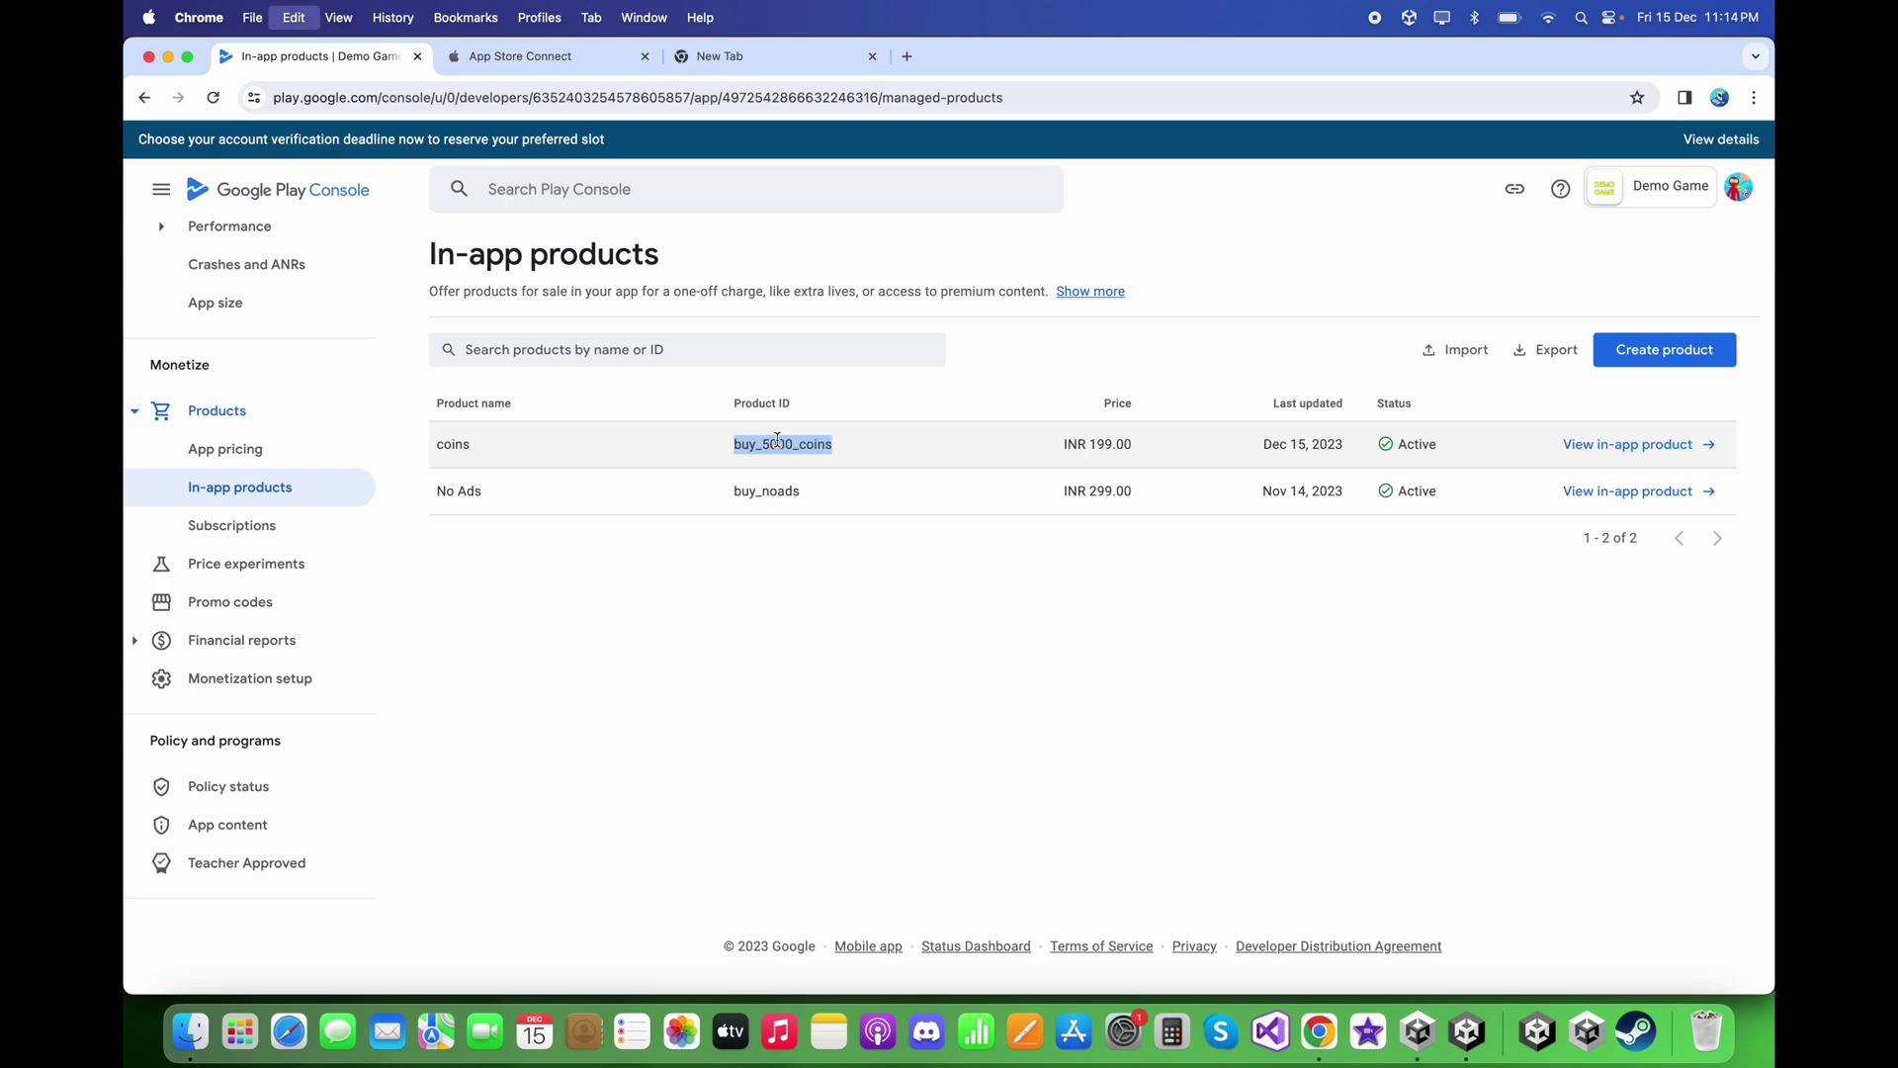
{"action": "left_click", "coordinate": [774, 574]}
{"action": "left_click", "coordinate": [1466, 1031]}
{"action": "left_click", "coordinate": [1486, 423]}
{"action": "key", "text": "super+v"}
{"action": "left_click", "coordinate": [1446, 810]}
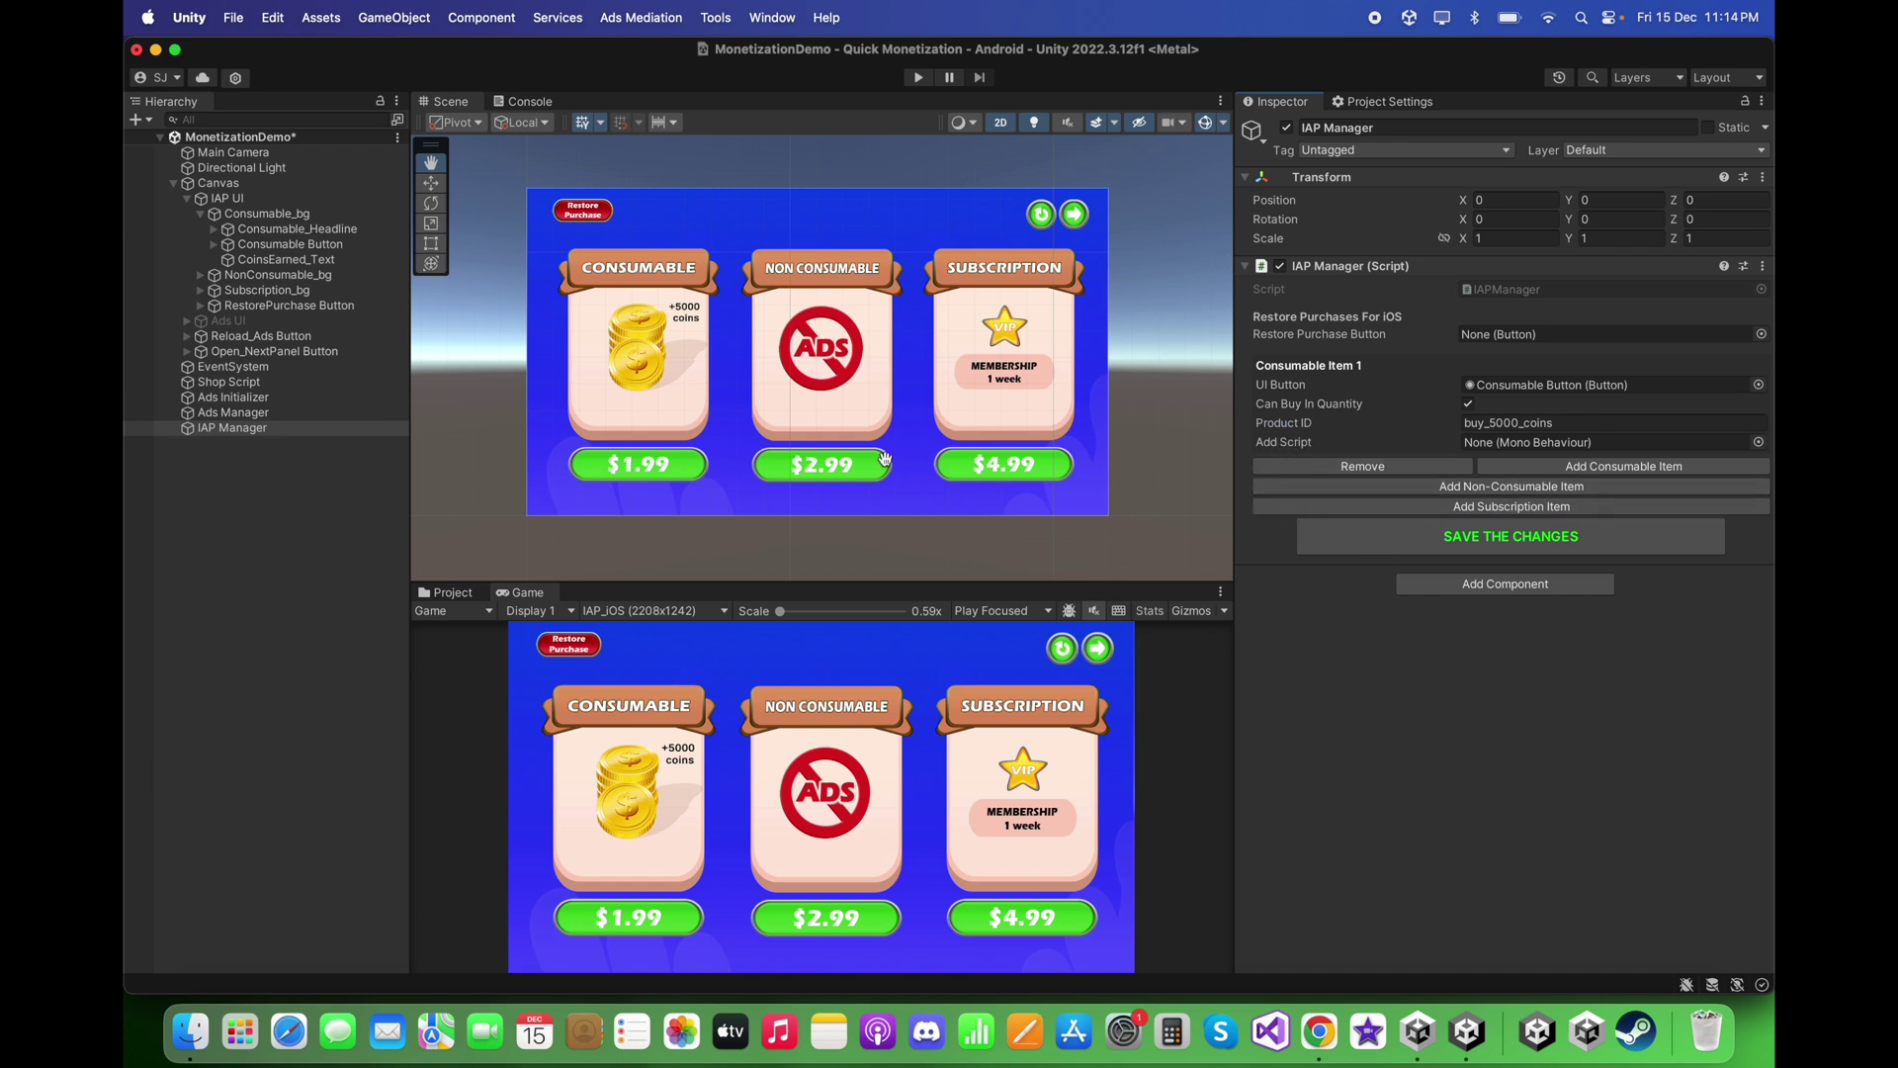
Collapse the Canvas hierarchy and open the Shop Script object's Demo_ShopScript code in Visual Studio.
{"action": "left_click", "coordinate": [174, 184]}
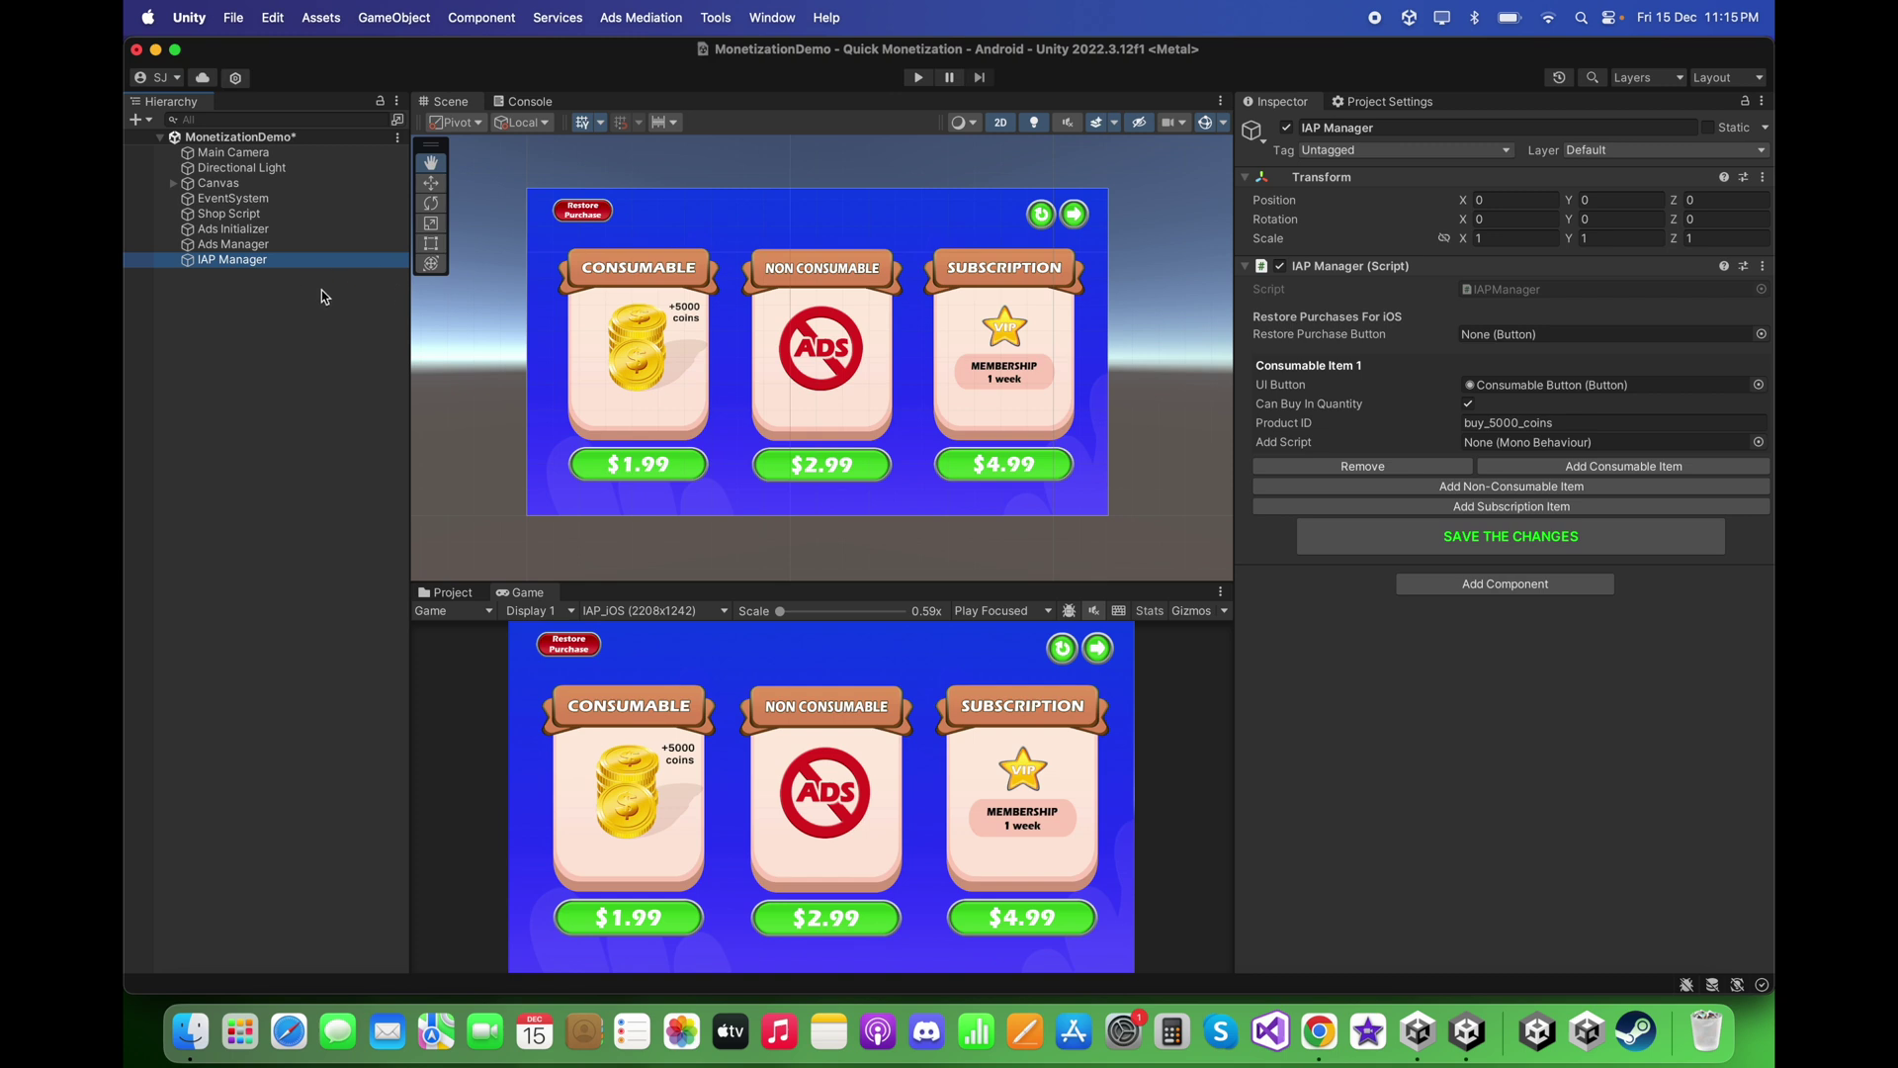
{"action": "left_click", "coordinate": [259, 215]}
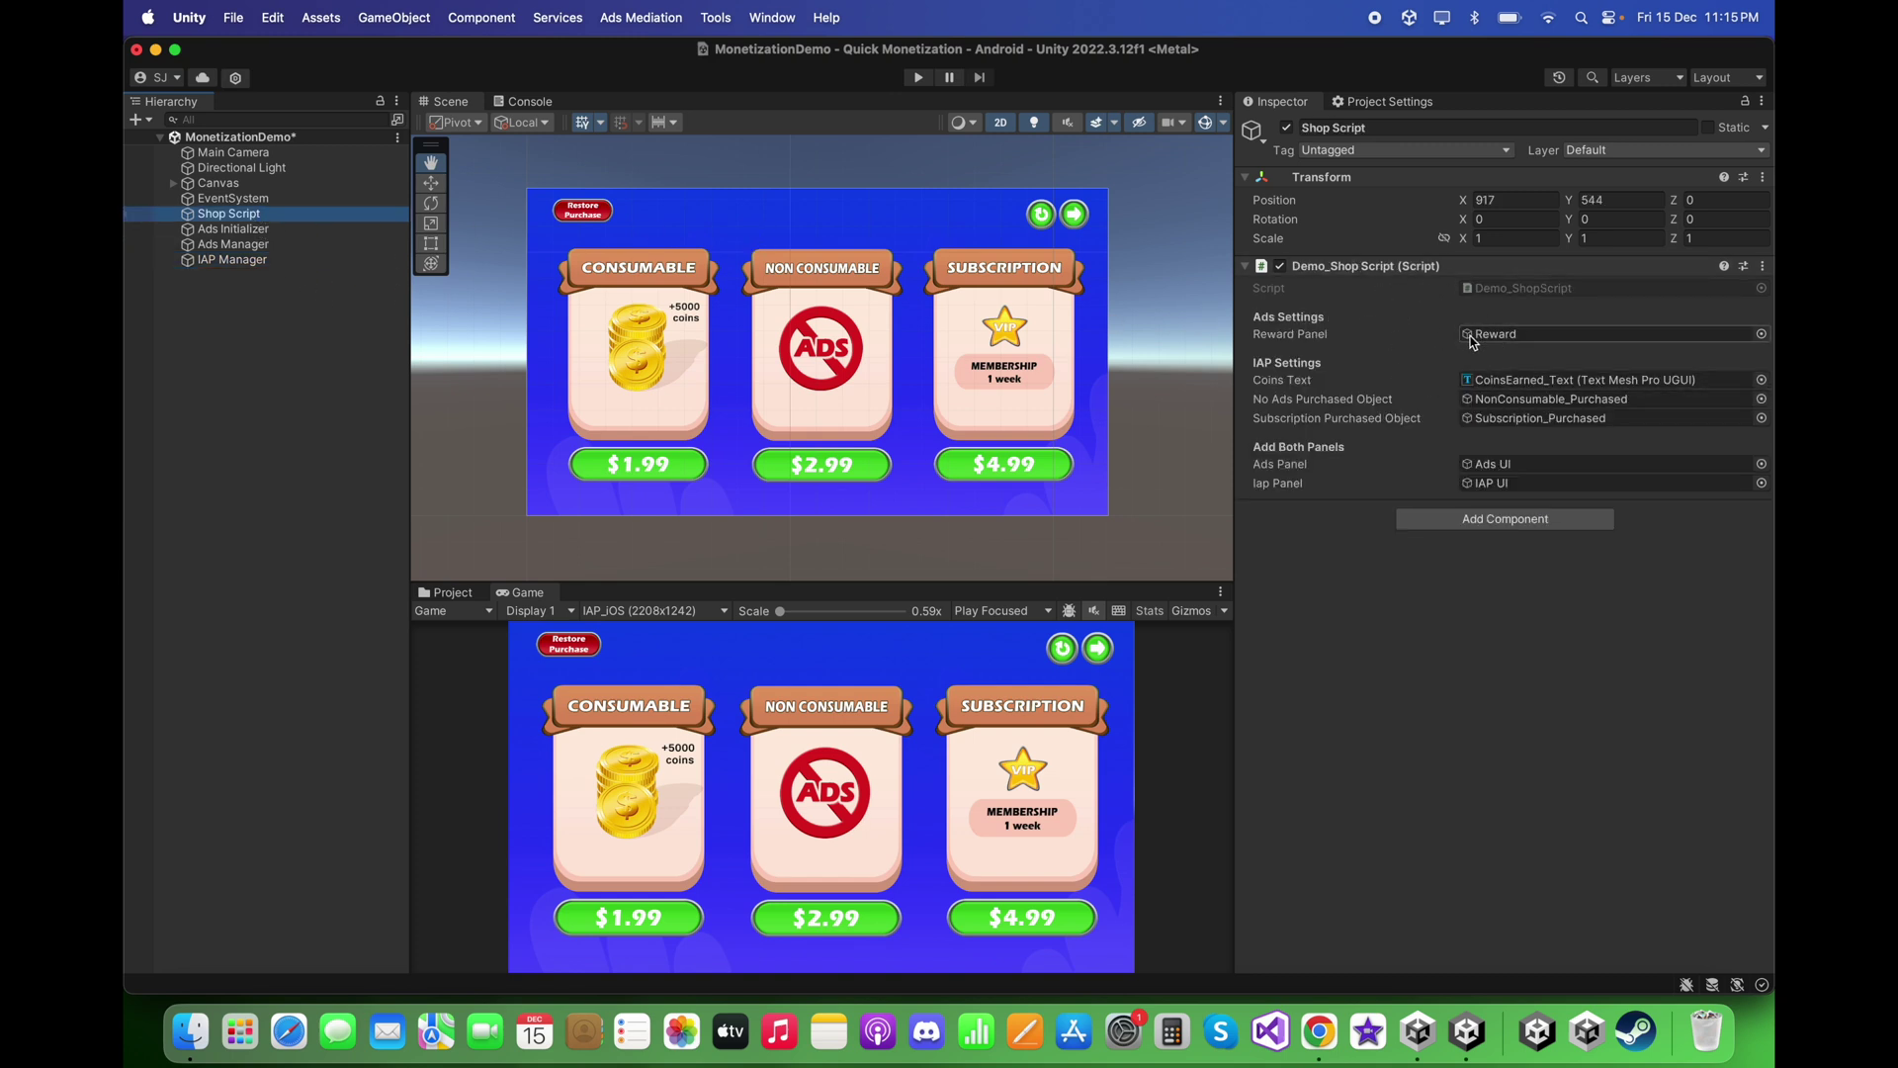
{"action": "double_click", "coordinate": [1503, 291]}
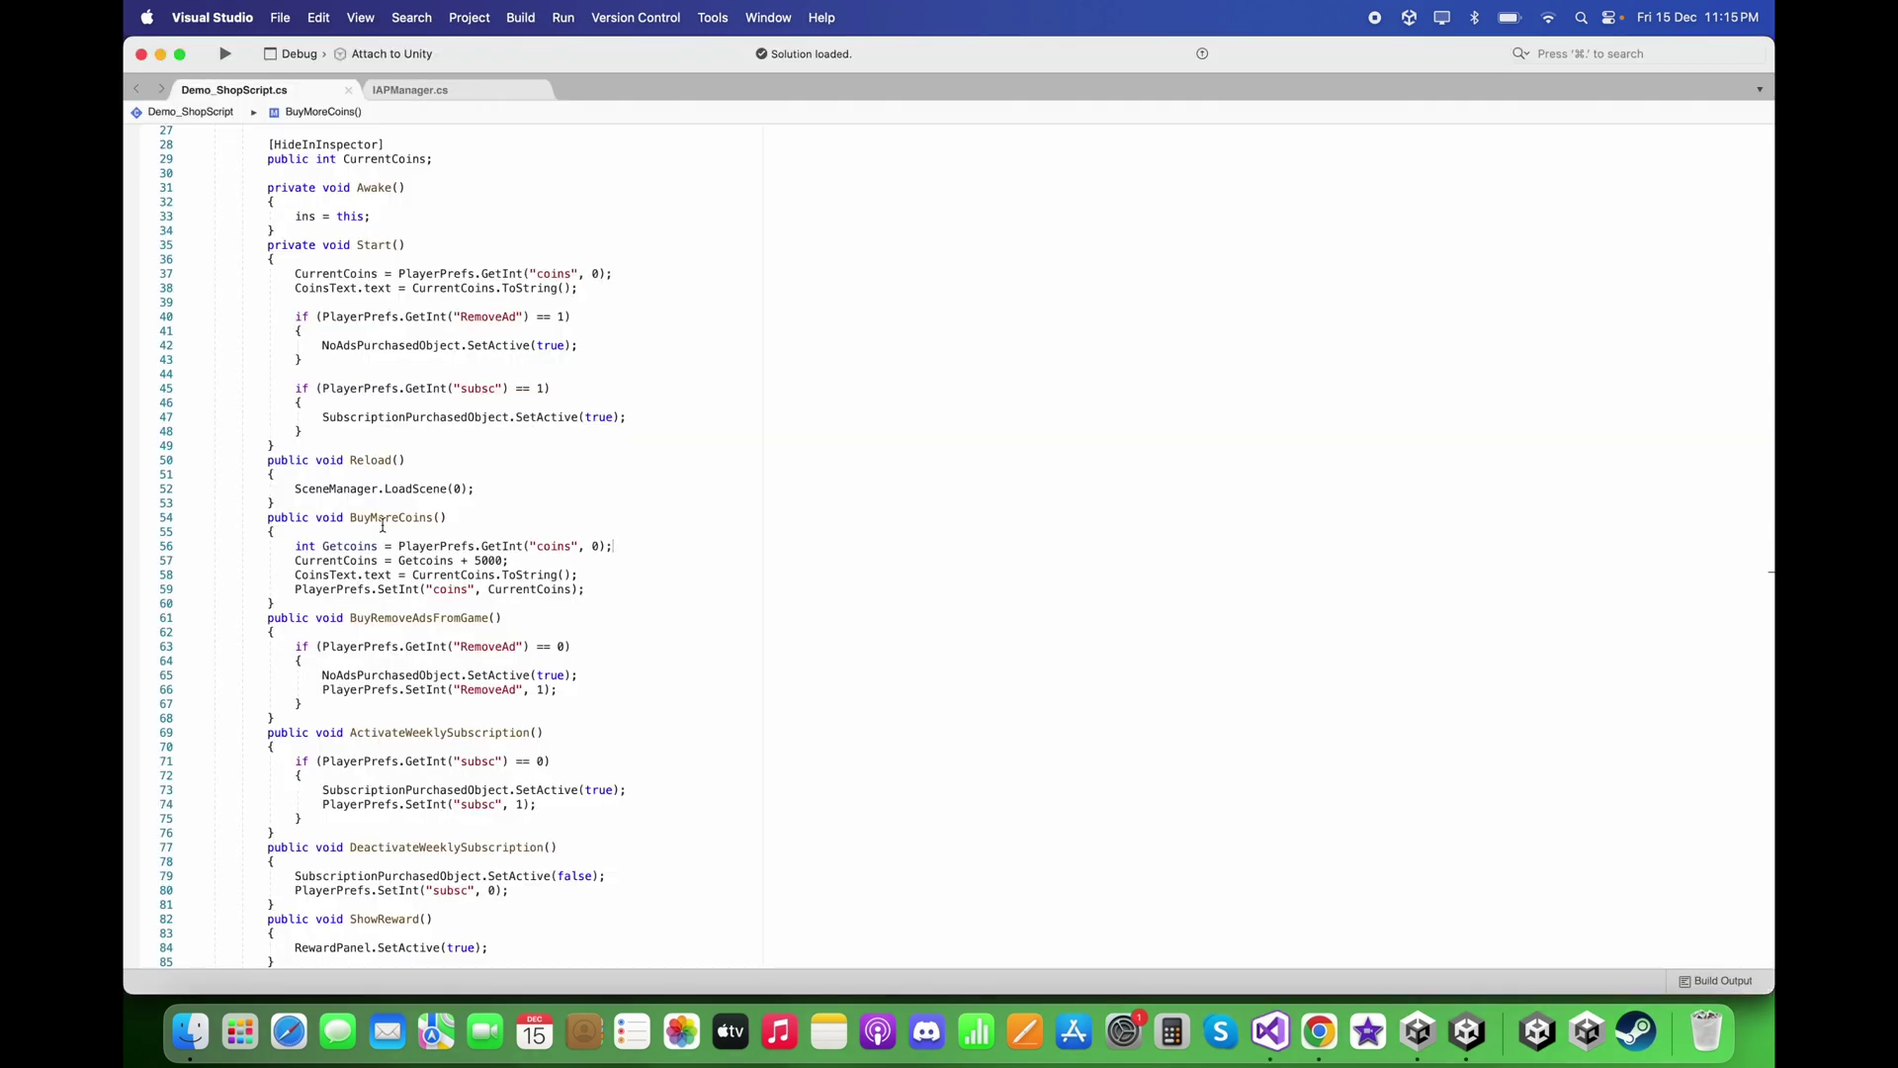
Examine the BuyMoreCoins method in Demo_ShopScript.cs line by line, covering how coins are read, increased, displayed and stored.
{"action": "left_click_drag", "start_coordinate": [263, 517], "coordinate": [291, 604]}
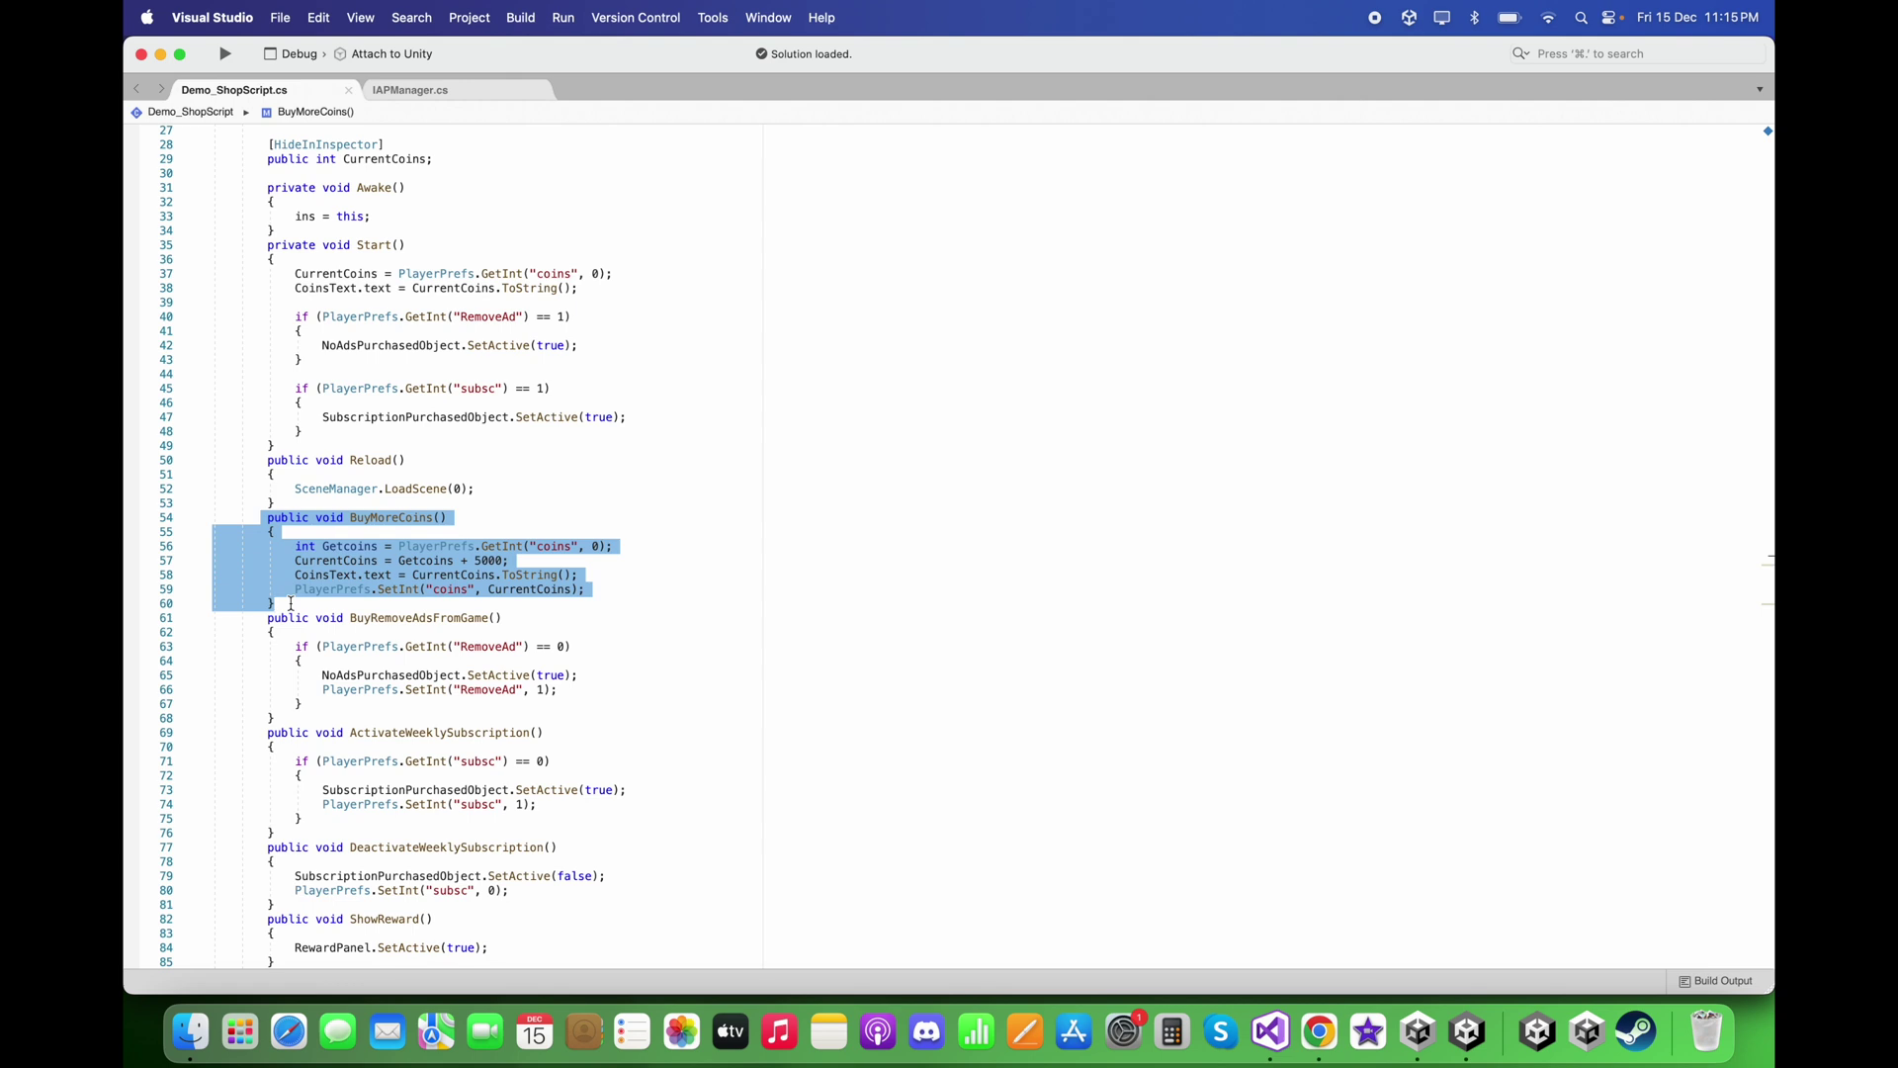
{"action": "left_click", "coordinate": [292, 604]}
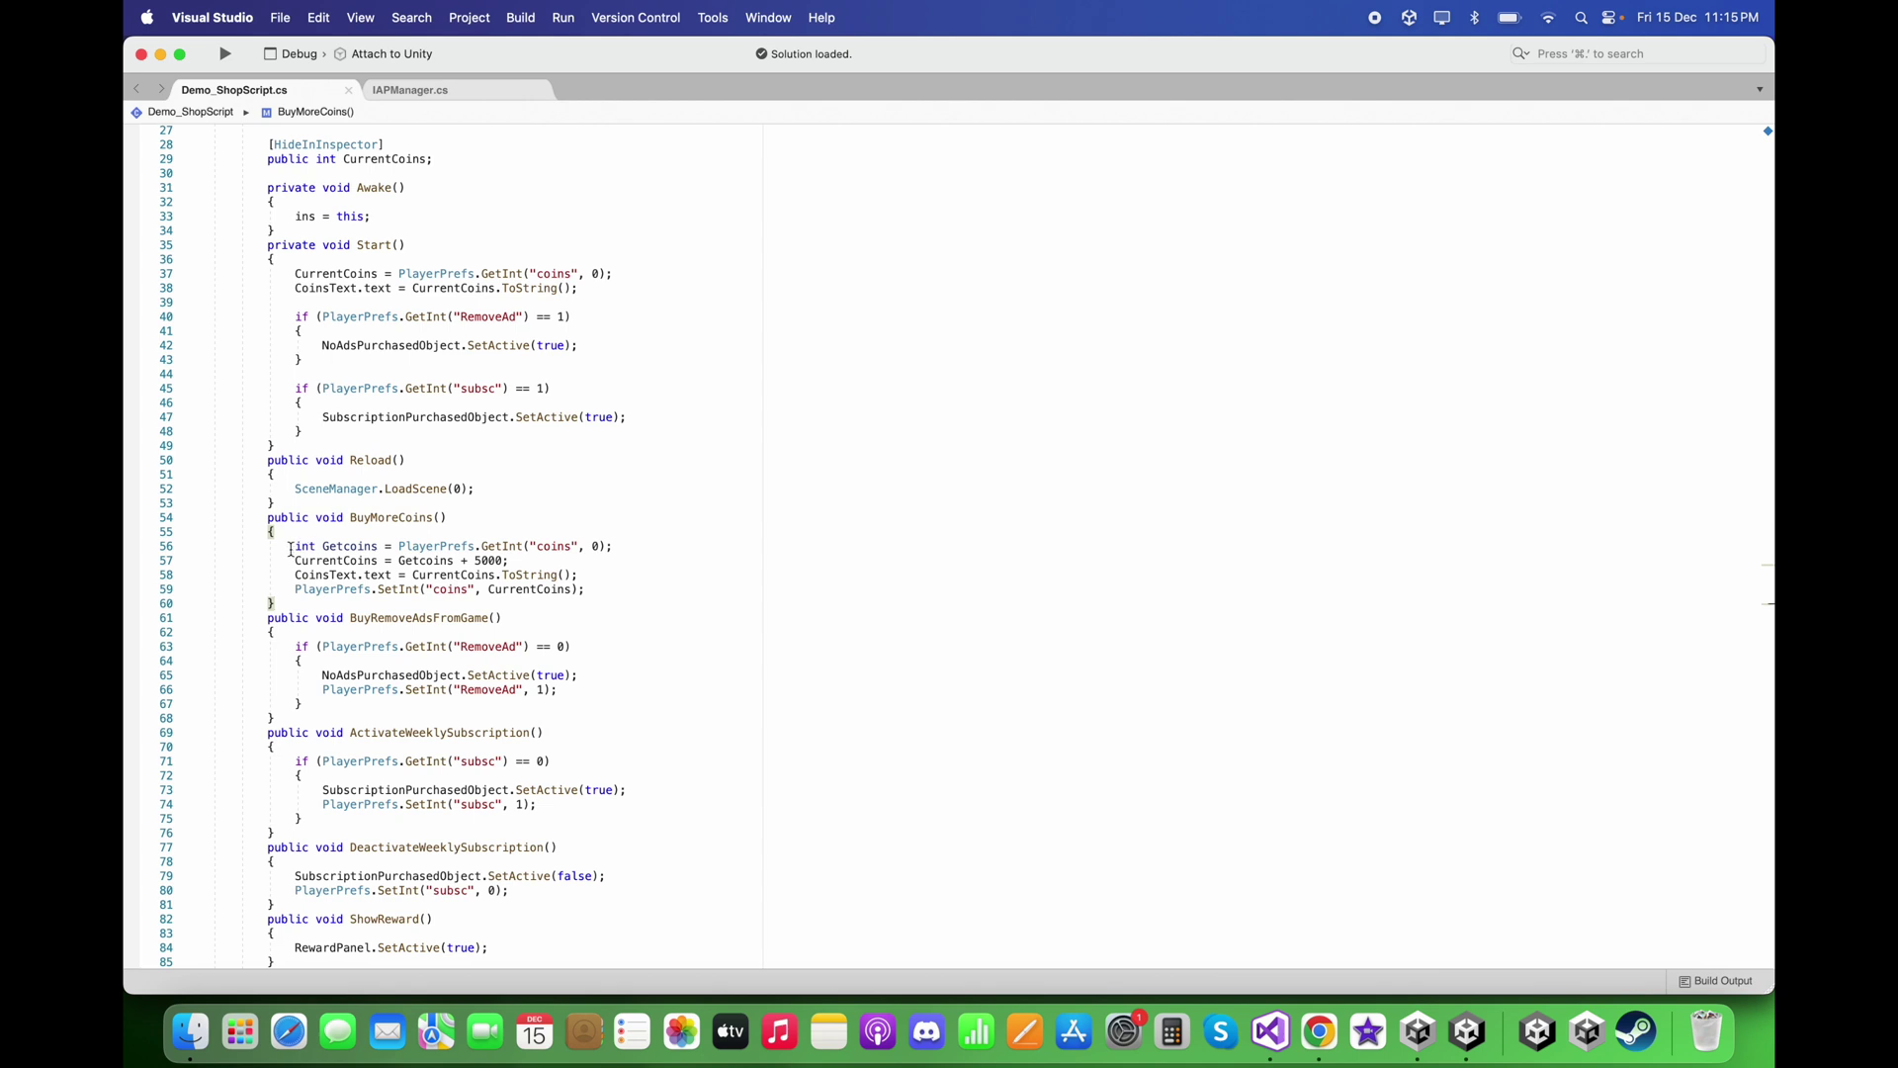
{"action": "left_click_drag", "start_coordinate": [290, 546], "coordinate": [629, 548]}
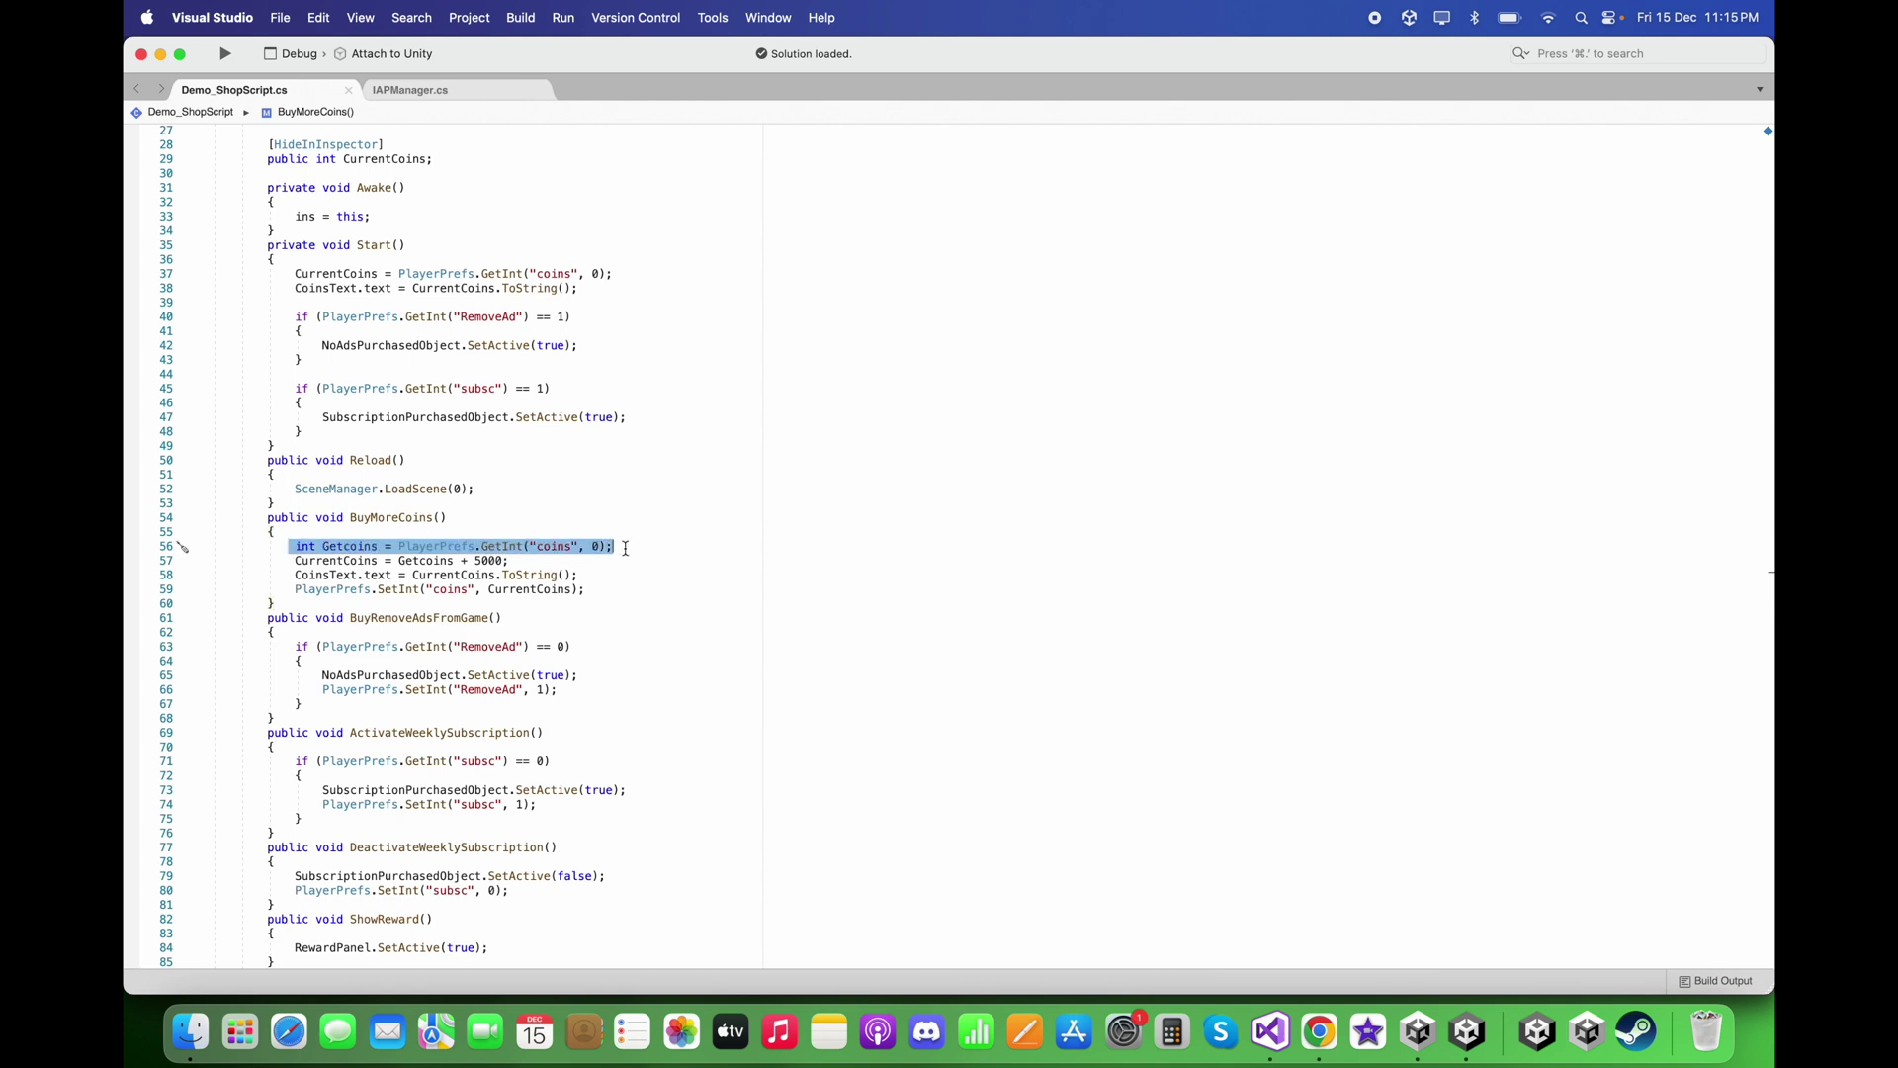
{"action": "left_click", "coordinate": [631, 549]}
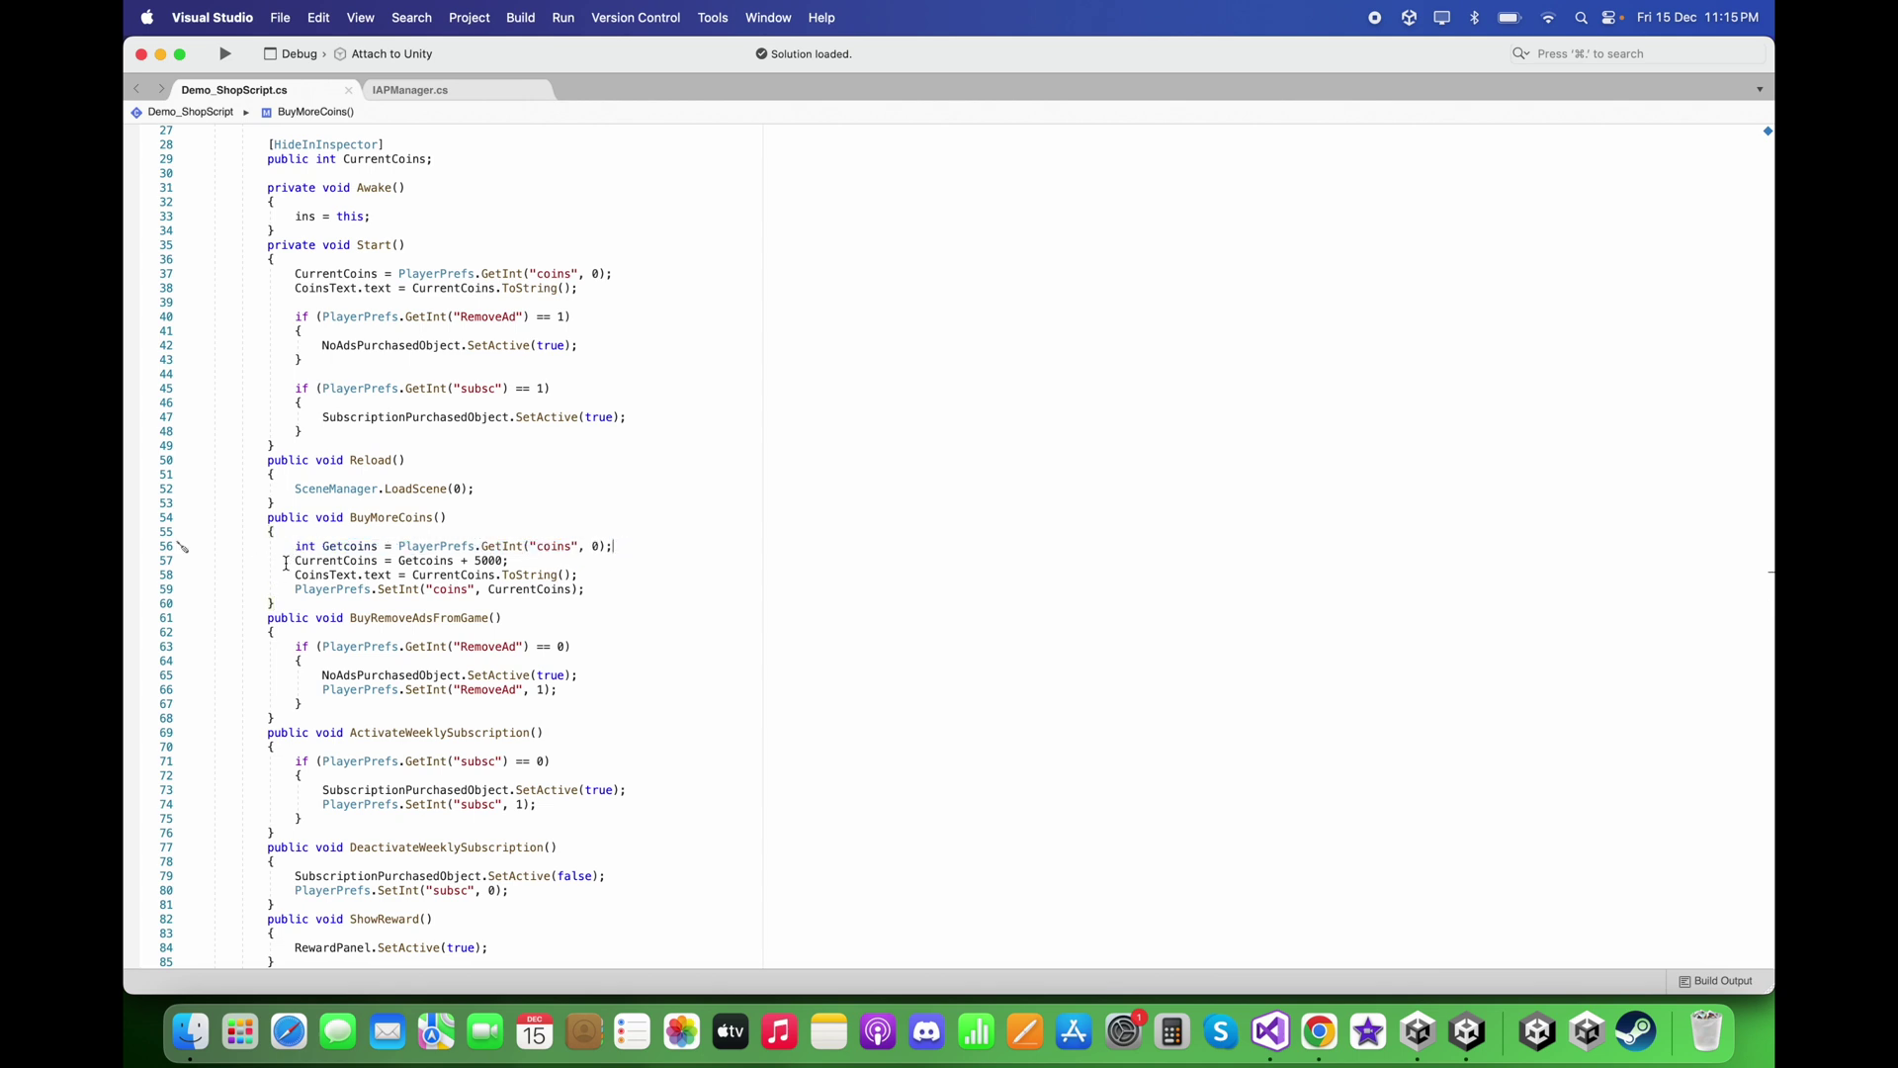
{"action": "left_click_drag", "start_coordinate": [289, 562], "coordinate": [538, 561]}
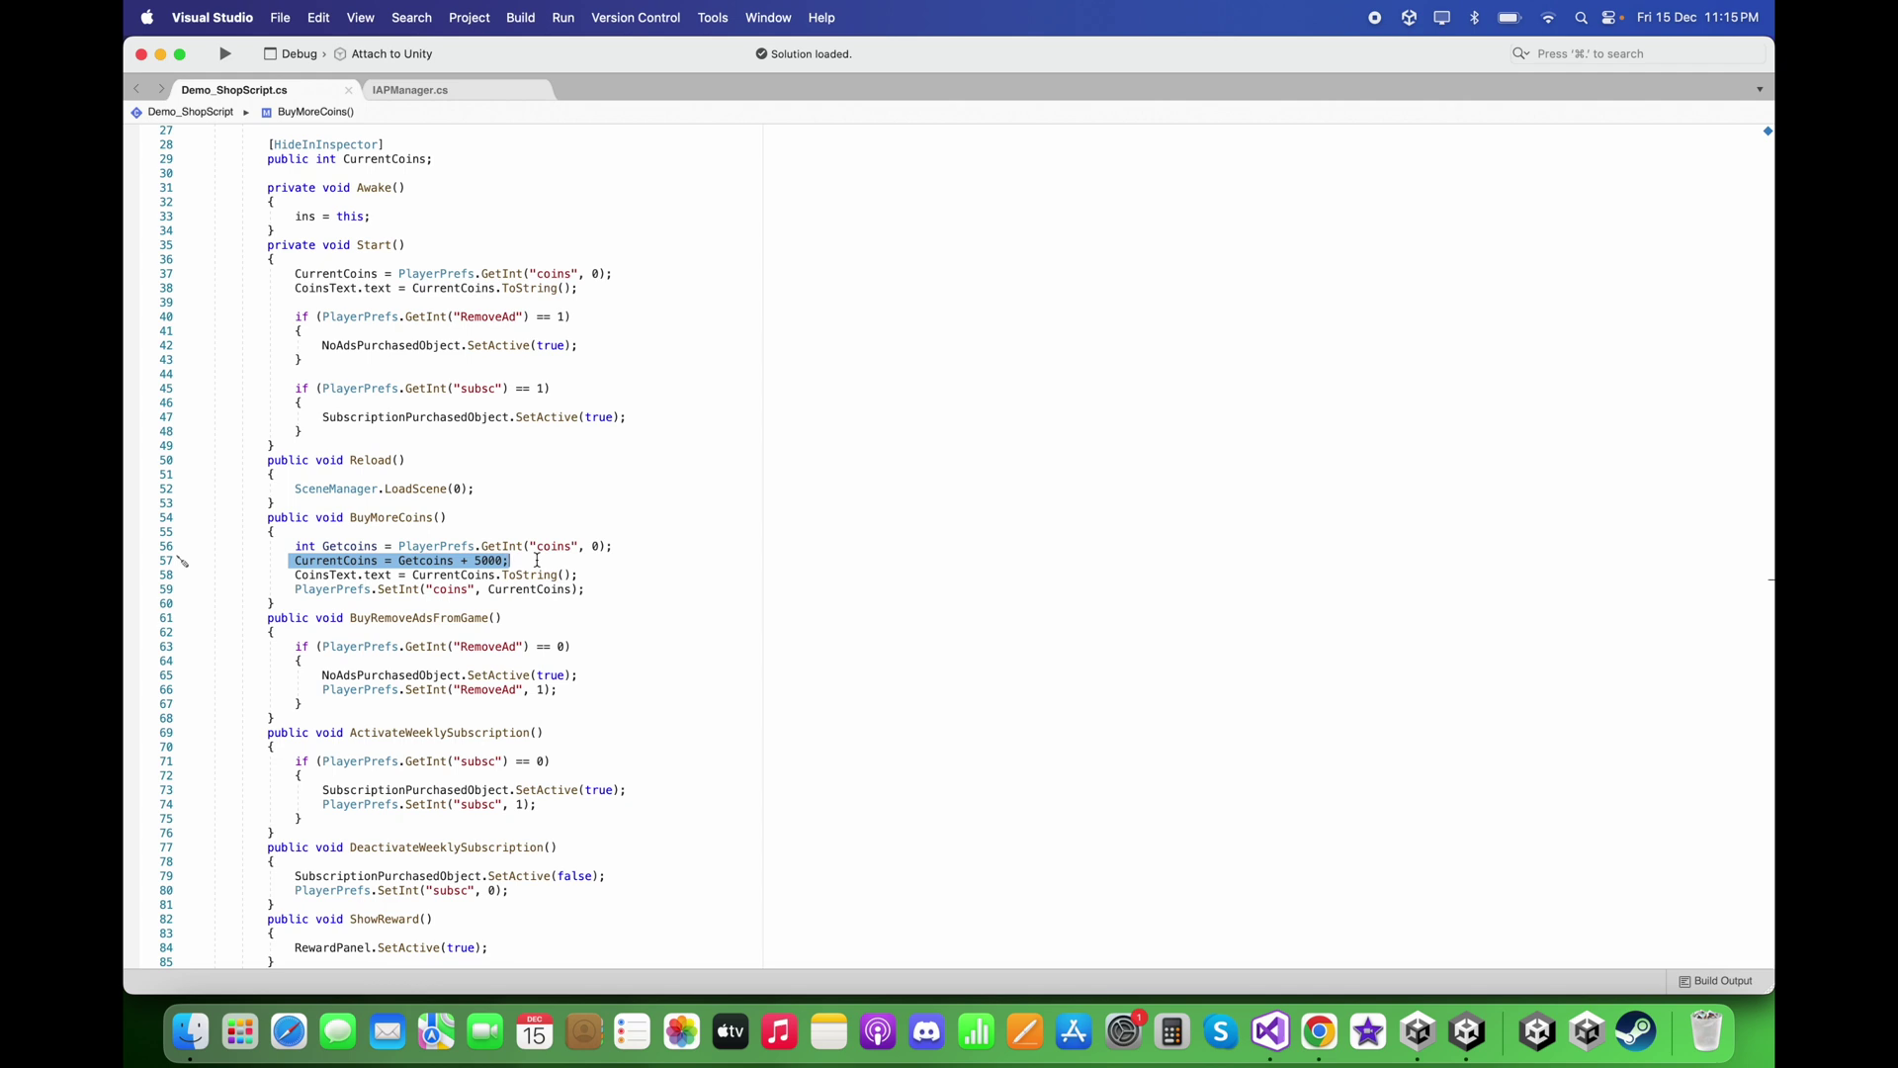
{"action": "double_click", "coordinate": [493, 561]}
{"action": "left_click", "coordinate": [511, 560]}
{"action": "left_click_drag", "start_coordinate": [287, 576], "coordinate": [600, 572]}
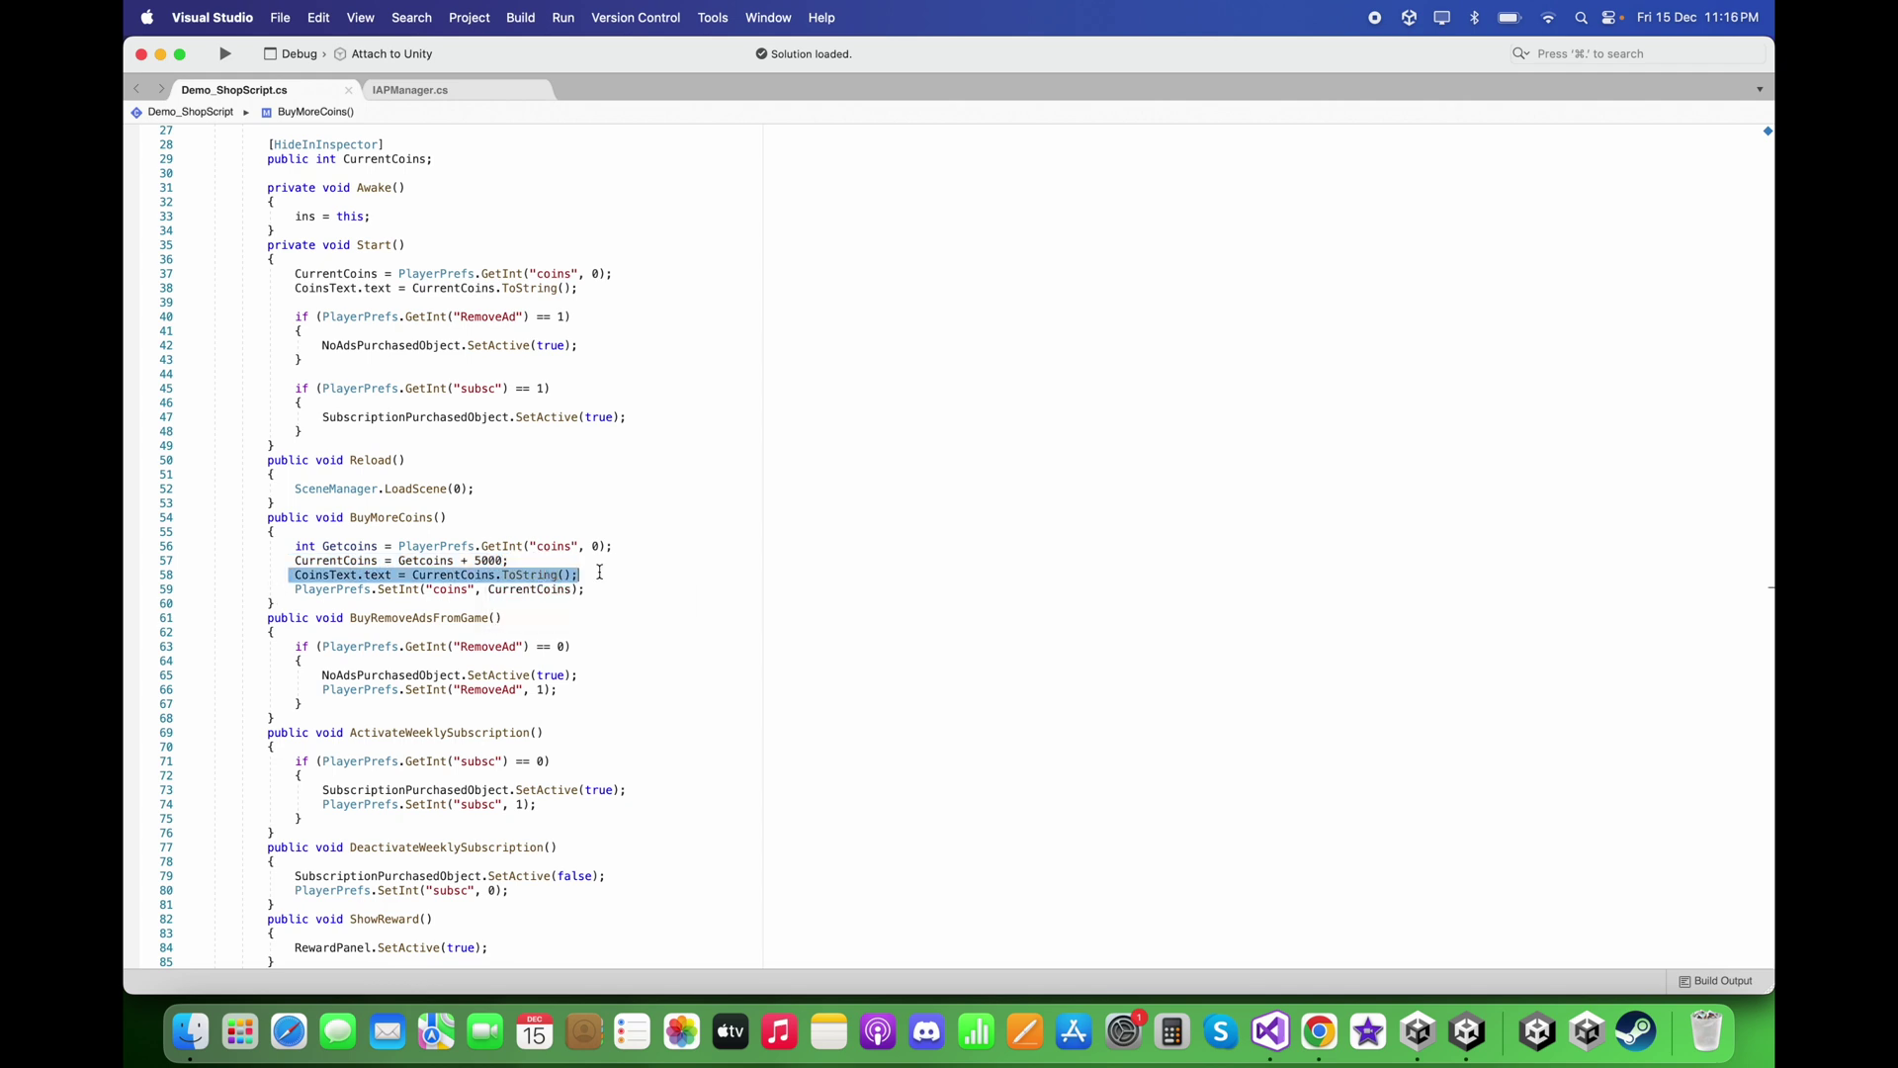
{"action": "left_click_drag", "start_coordinate": [609, 590], "coordinate": [286, 587]}
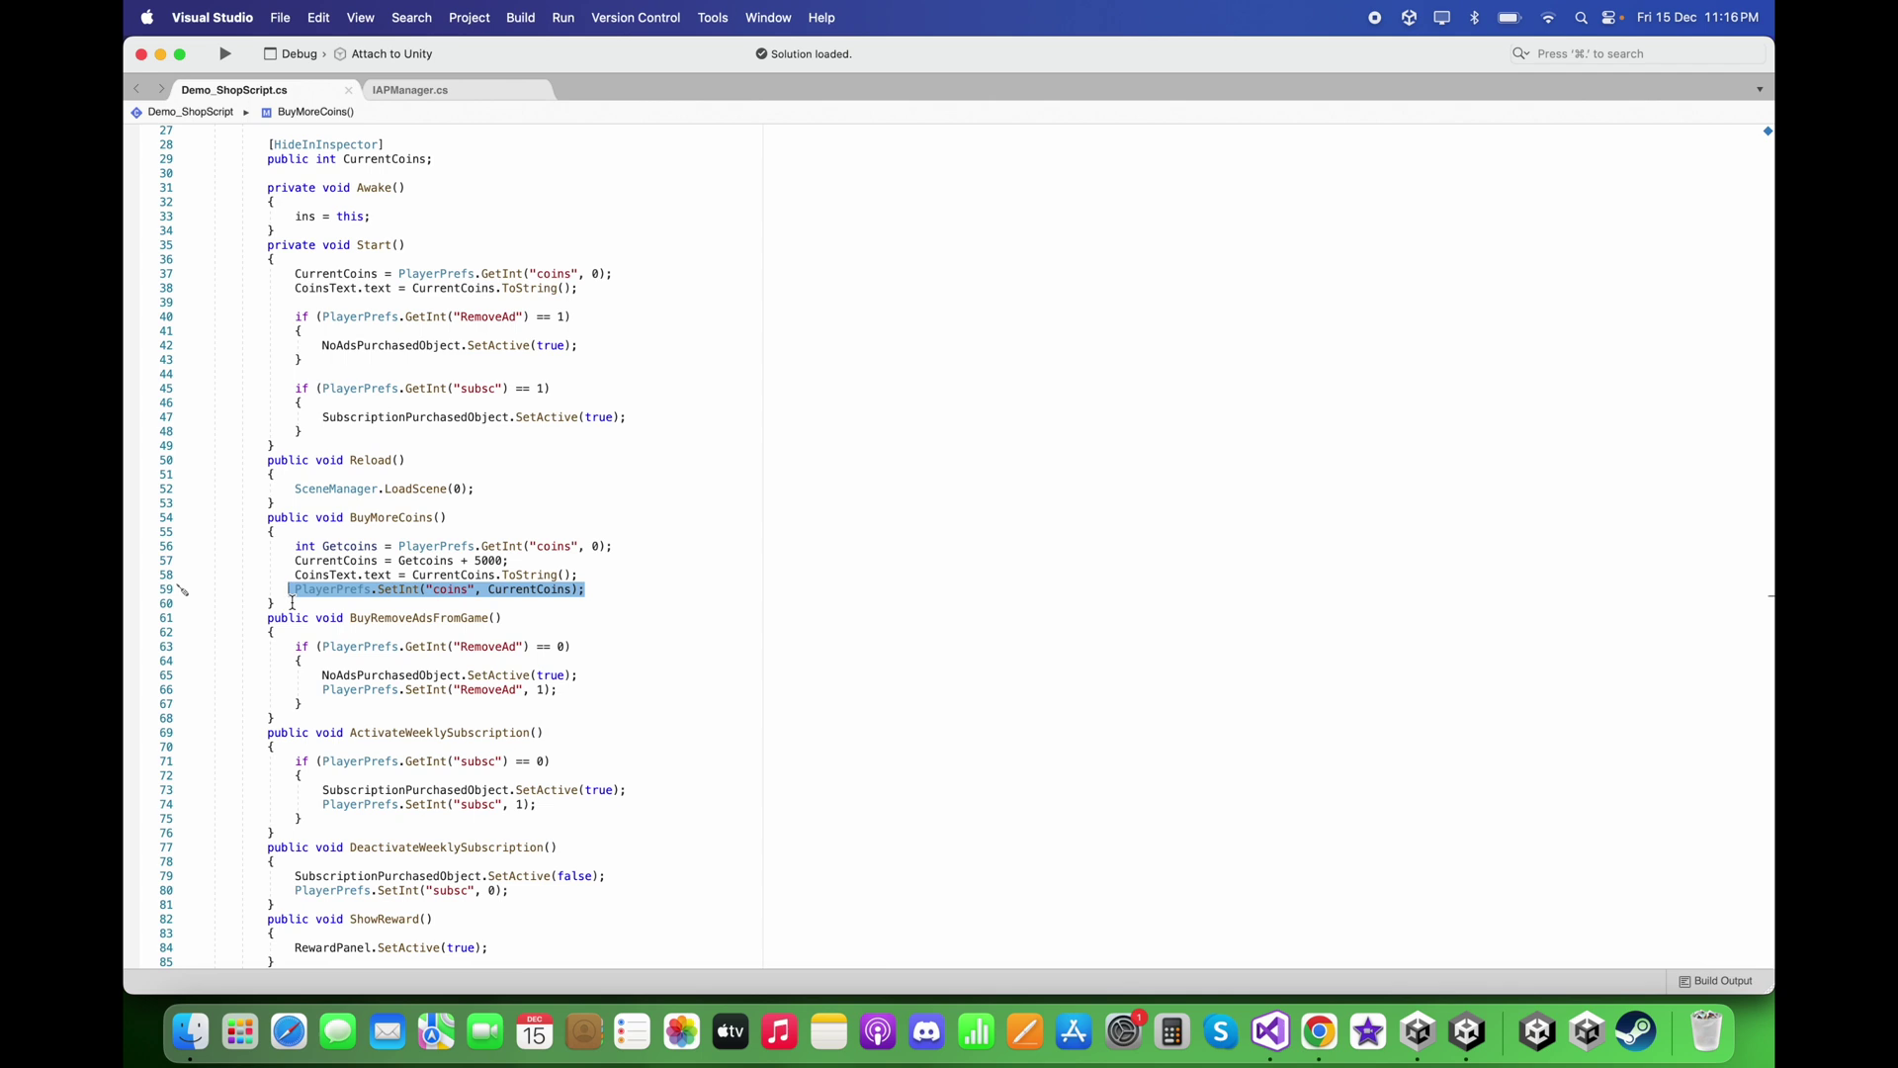
{"action": "left_click", "coordinate": [293, 602]}
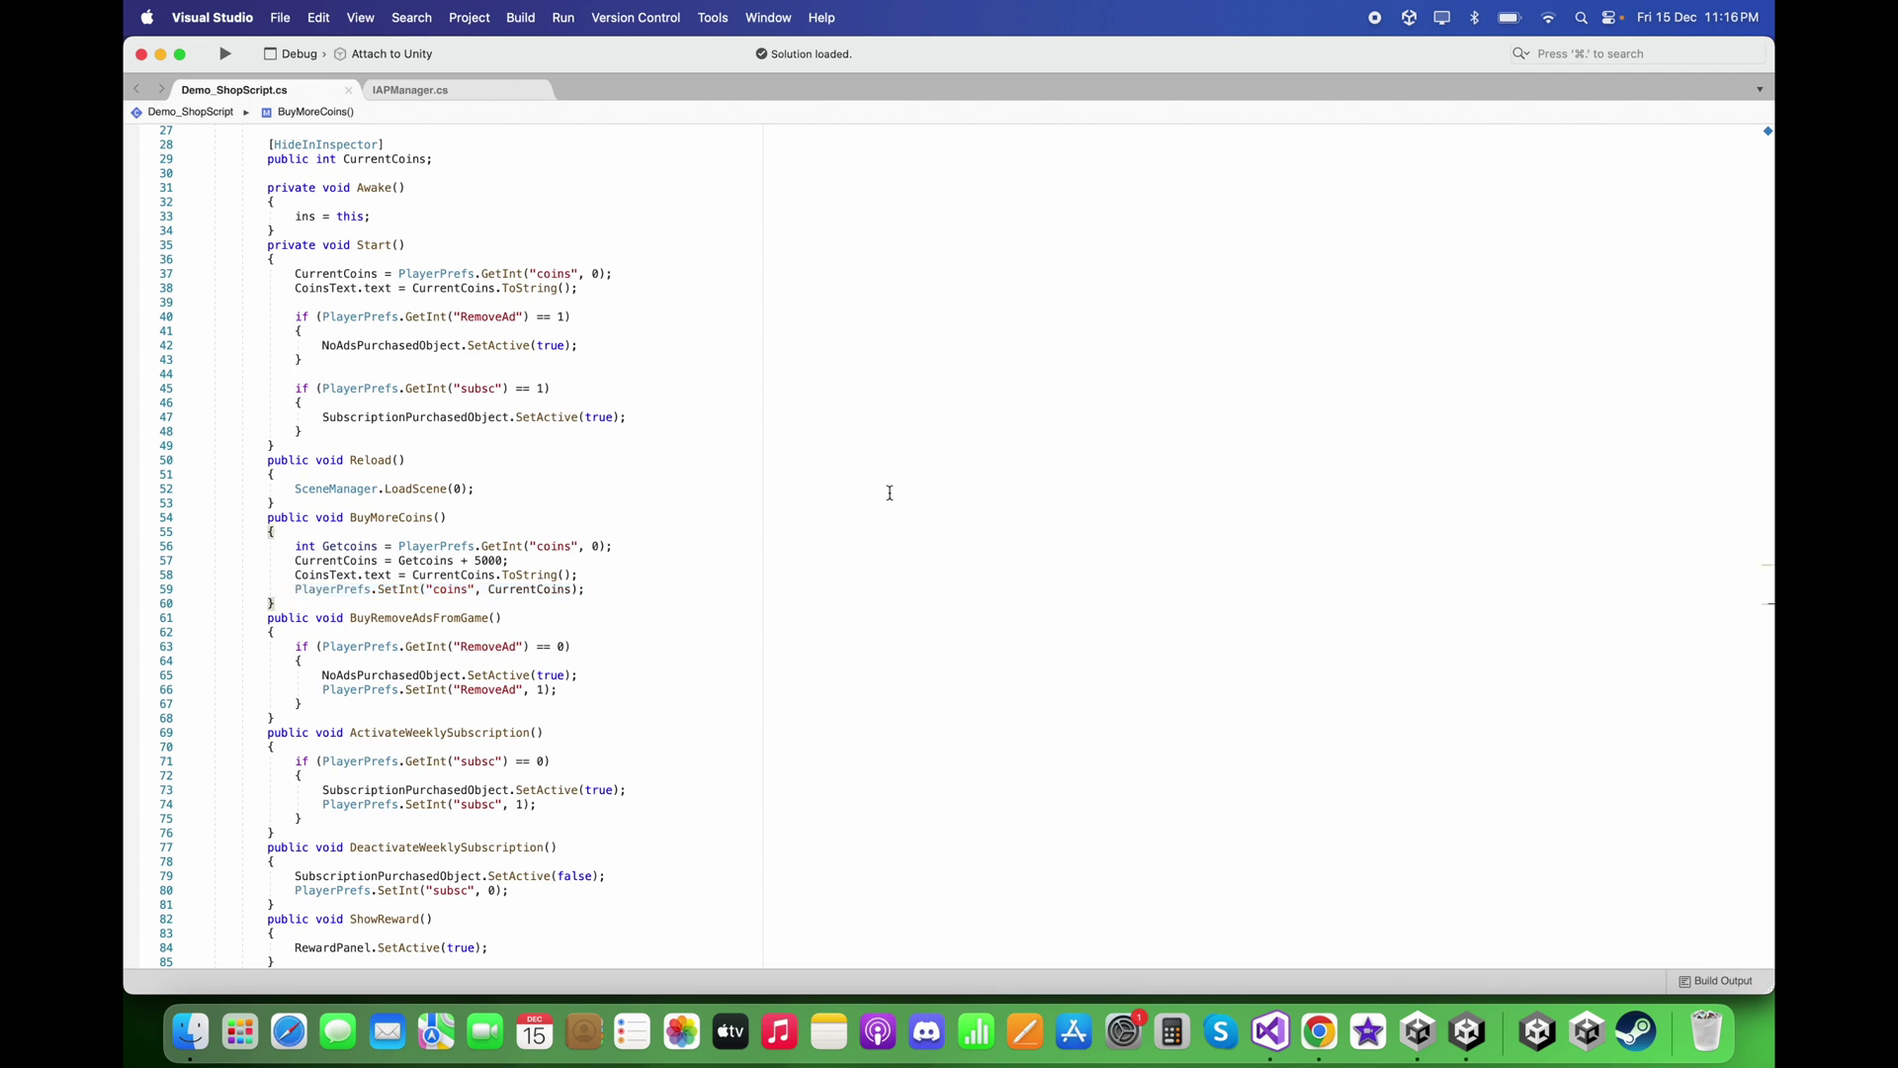
{"action": "left_click_drag", "start_coordinate": [267, 522], "coordinate": [285, 605]}
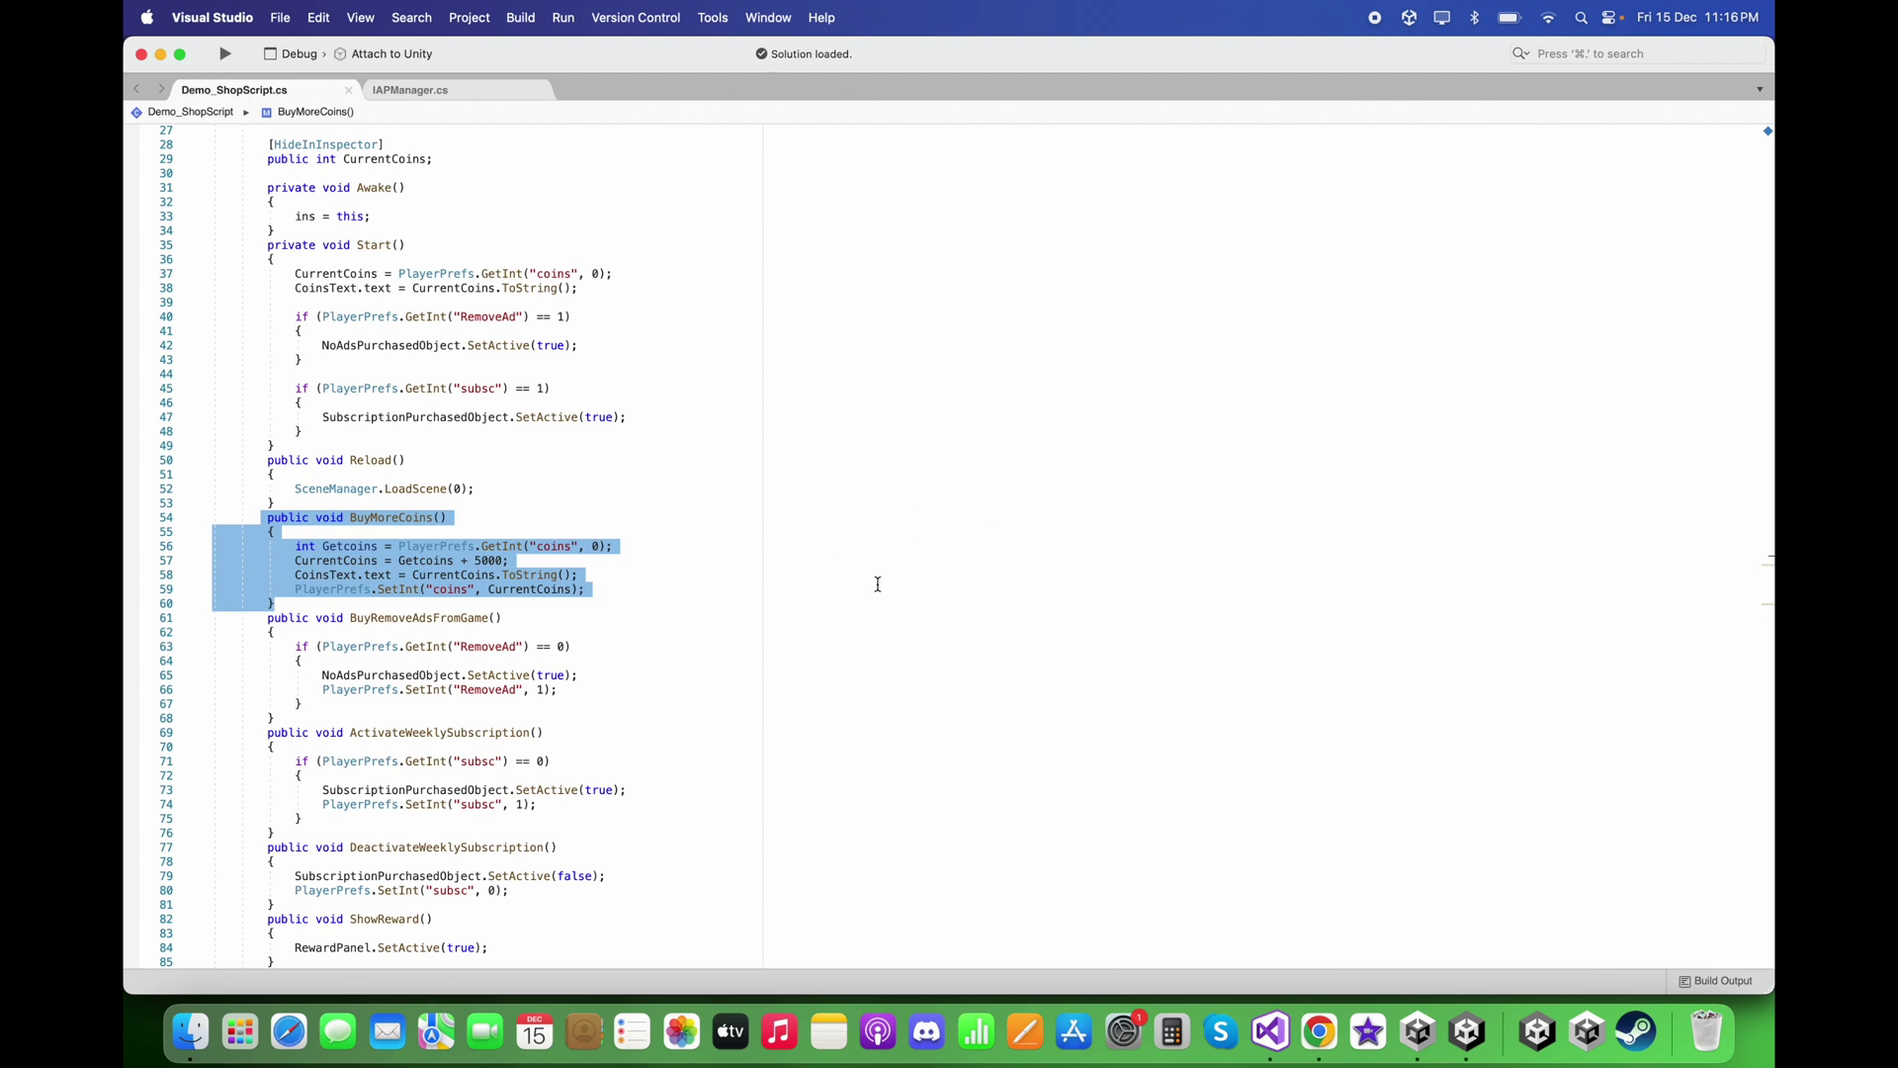
{"action": "left_click", "coordinate": [684, 566]}
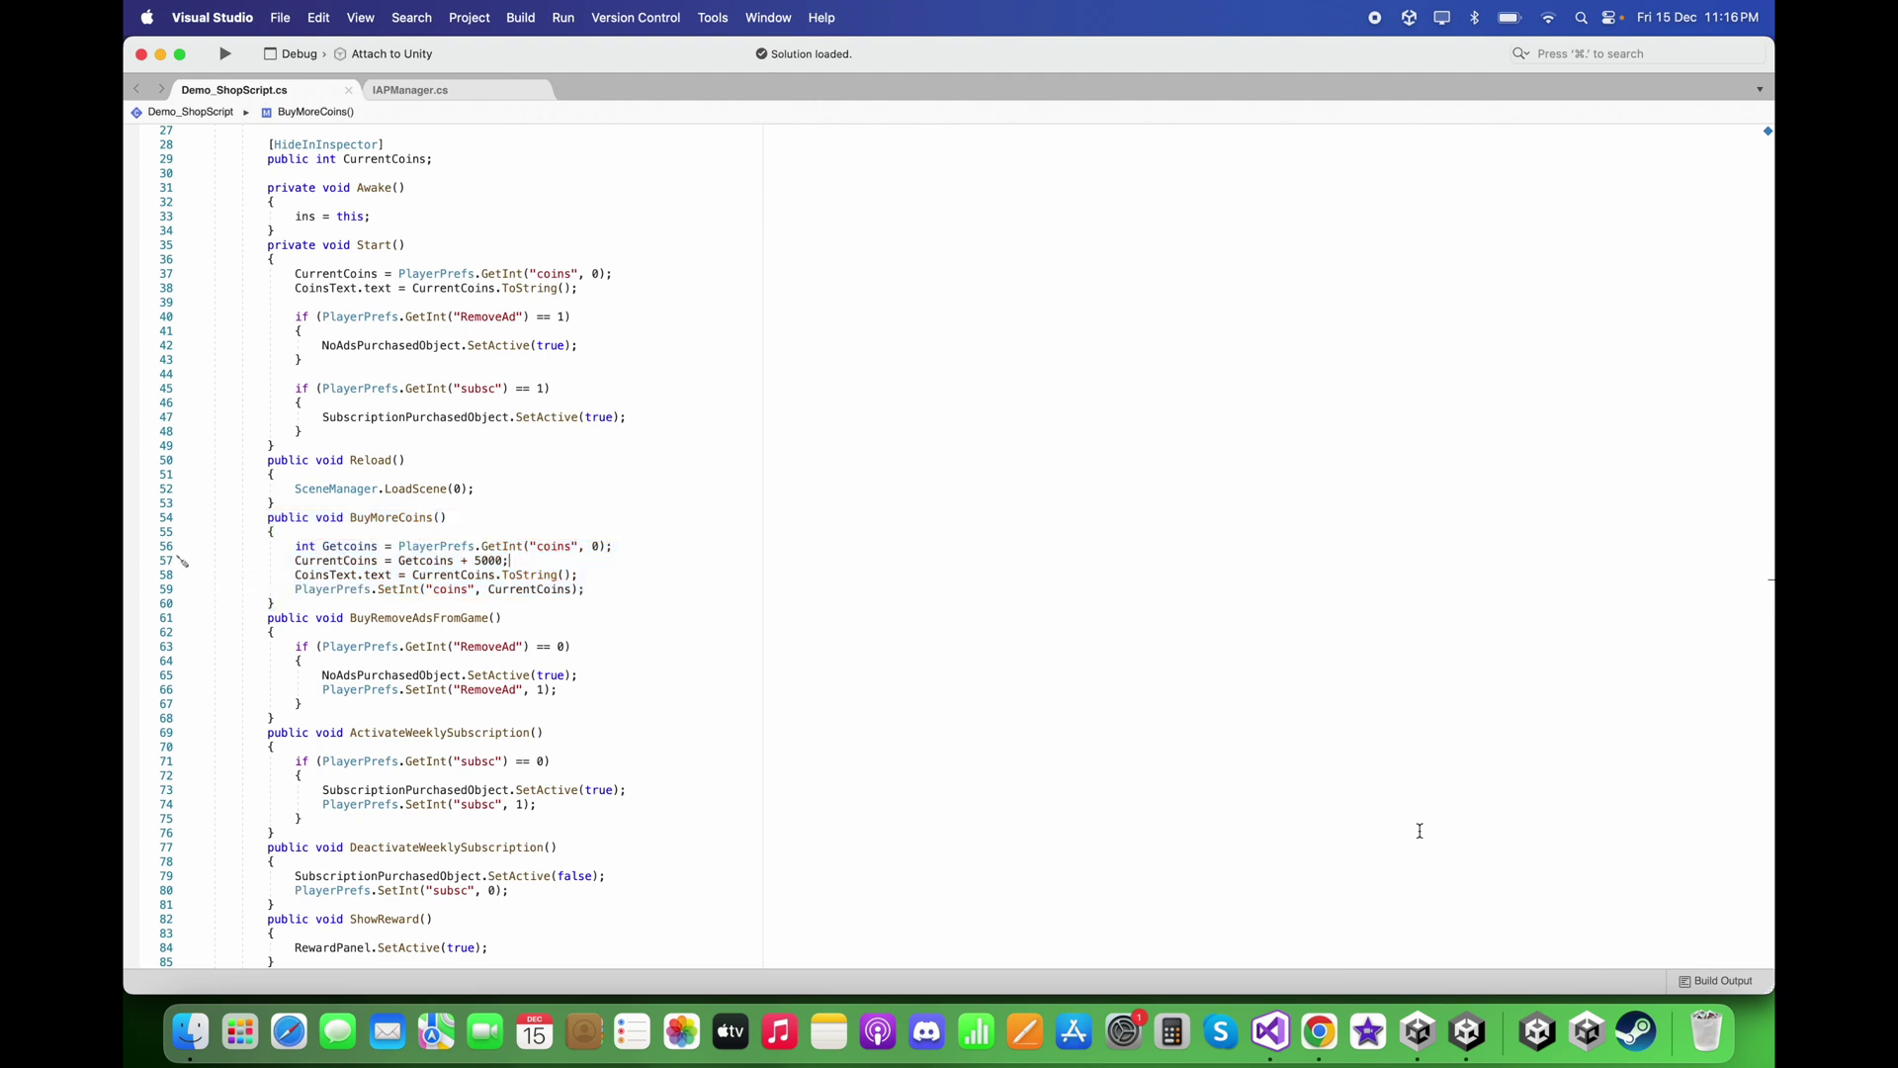
Back in Unity, assign the Shop Script object to Consumable Item 1 and set its function to invoke to BuyMoreCoins.
{"action": "left_click", "coordinate": [1468, 1031]}
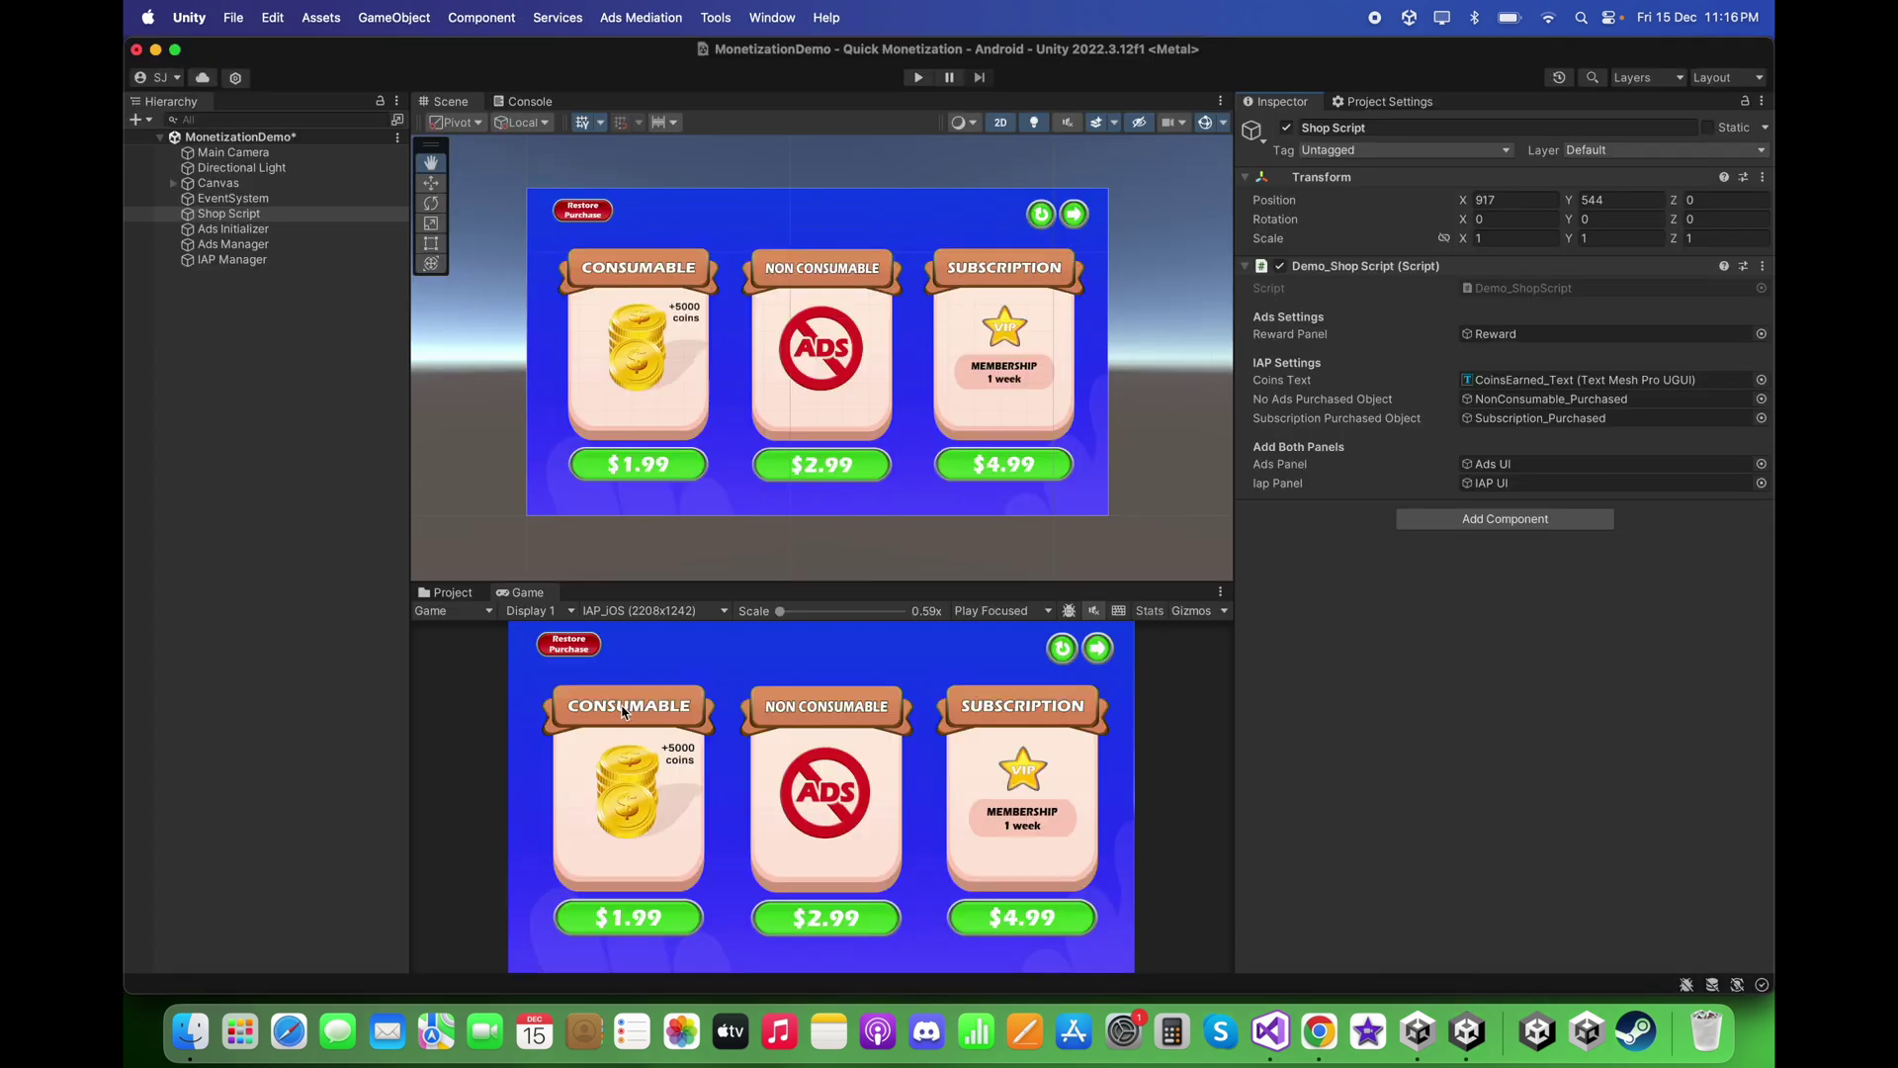
{"action": "left_click", "coordinate": [297, 260]}
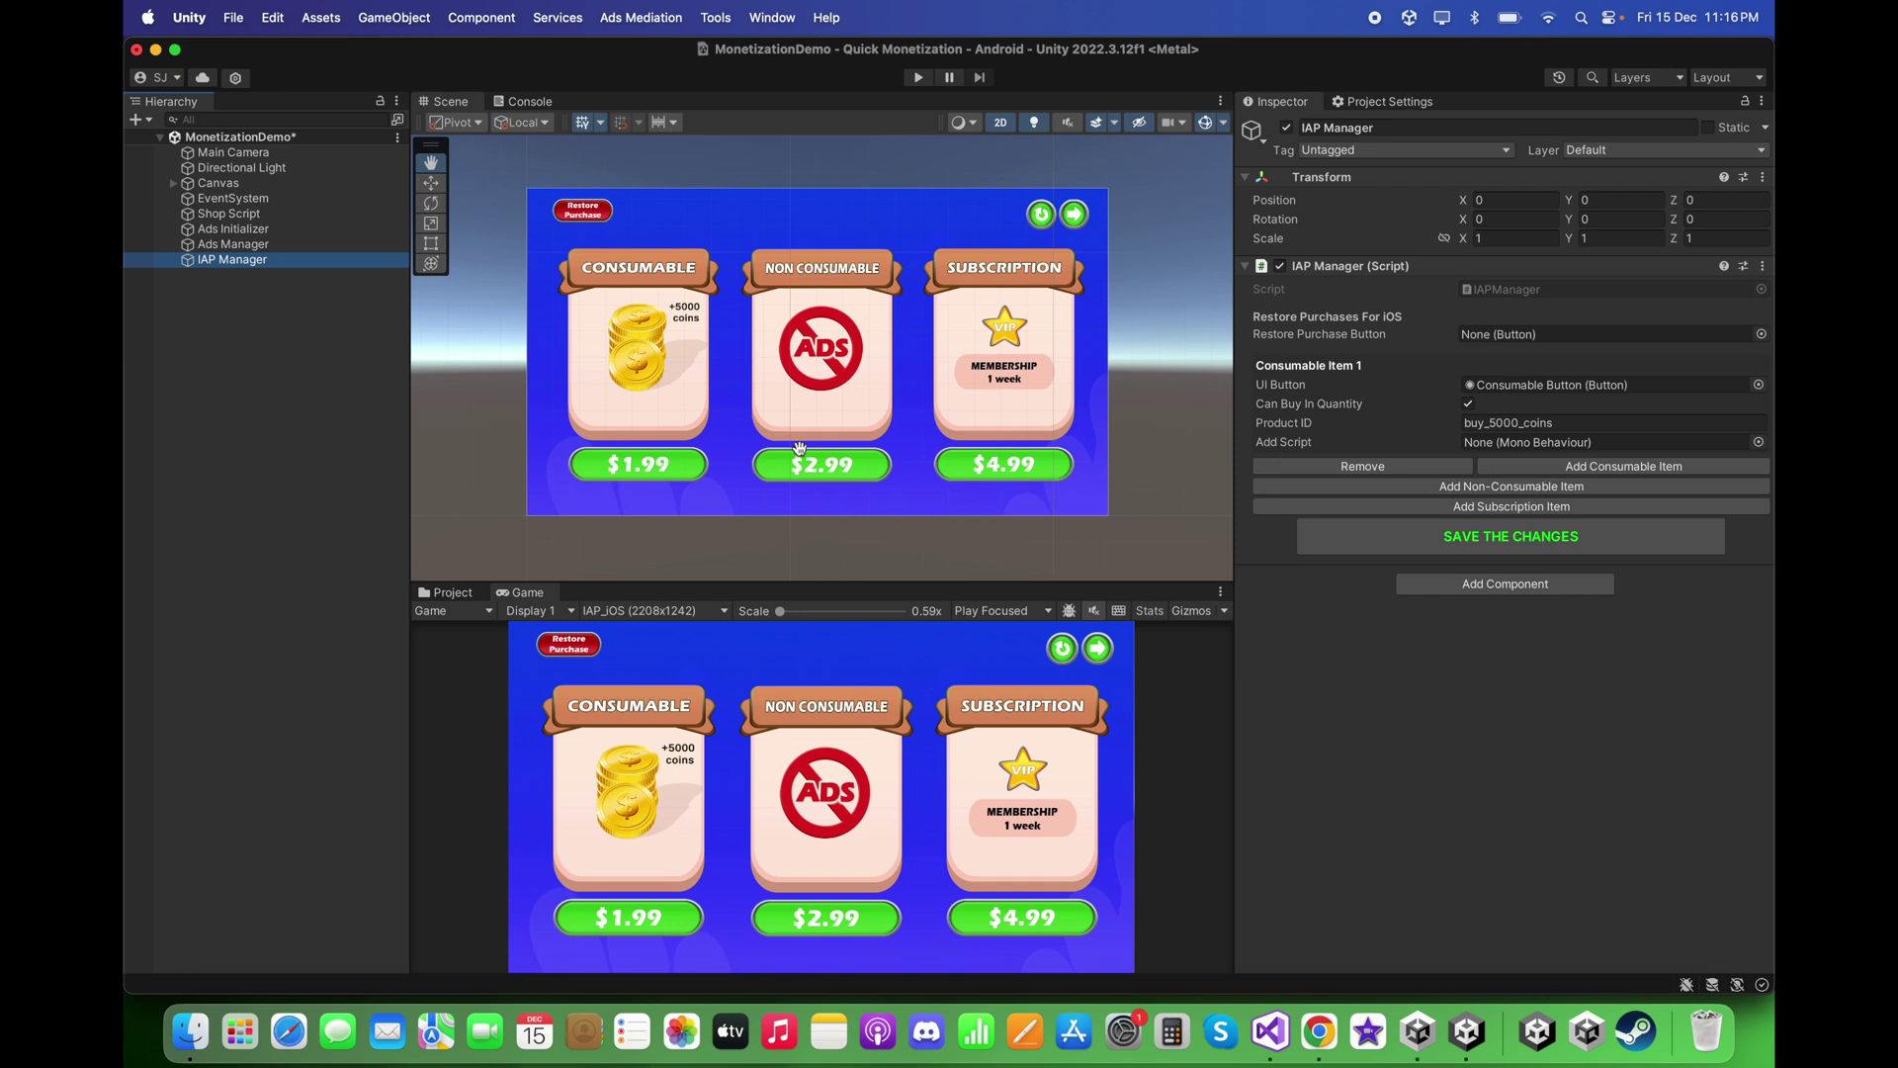
{"action": "left_click_drag", "start_coordinate": [259, 223], "coordinate": [1480, 445]}
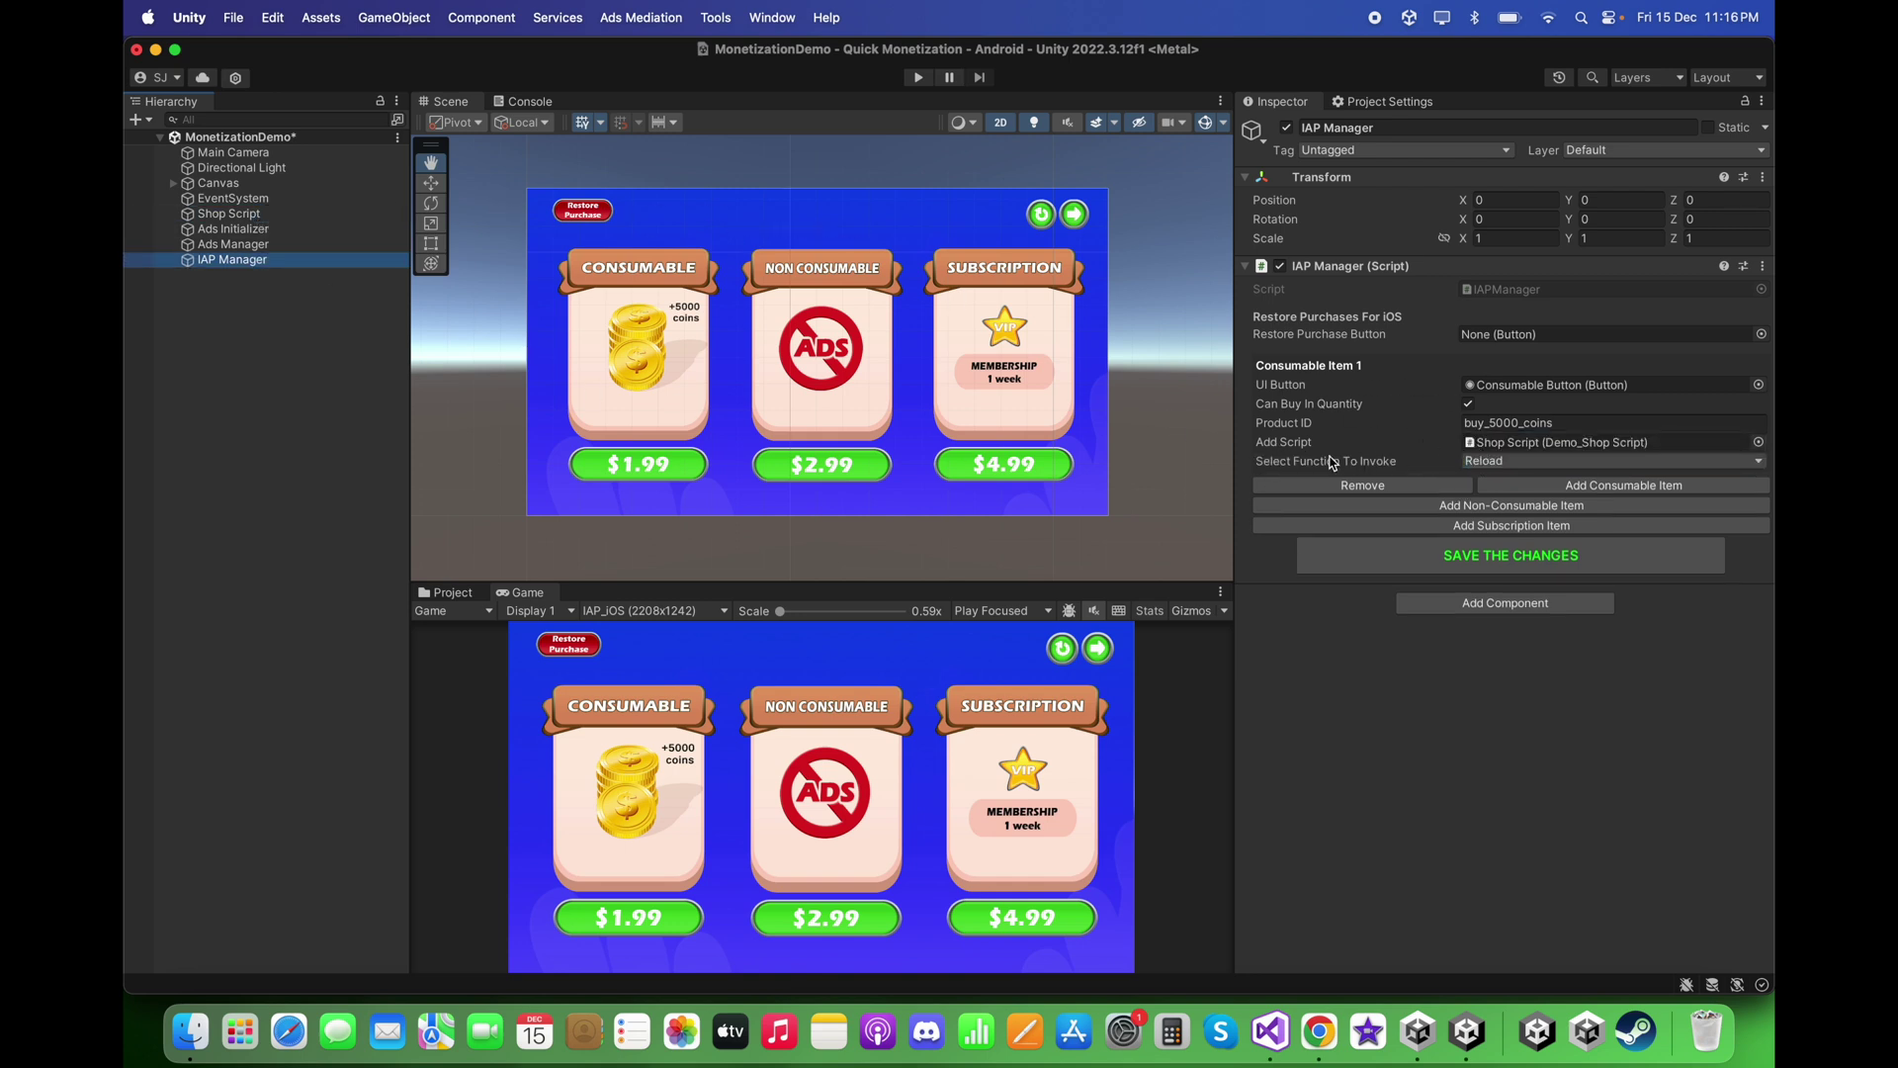
{"action": "left_click", "coordinate": [1522, 461]}
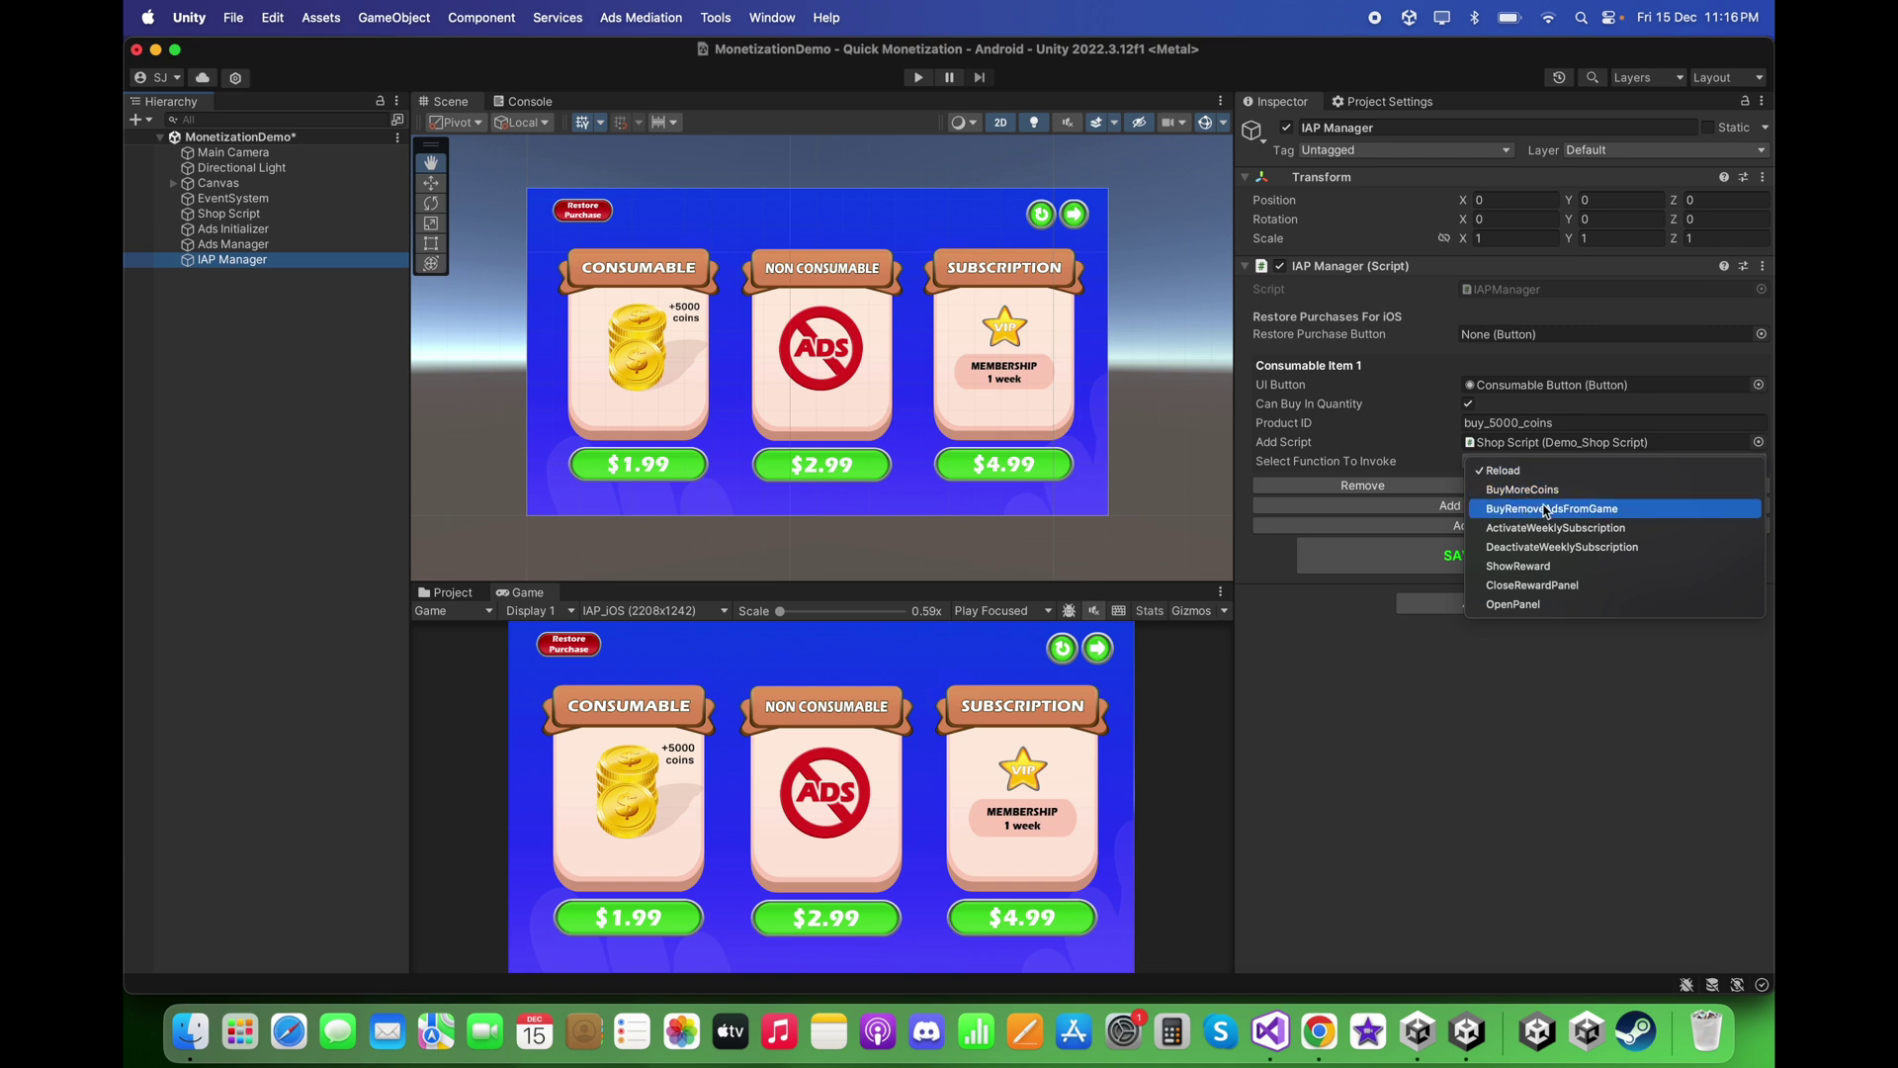
{"action": "left_click", "coordinate": [1541, 497]}
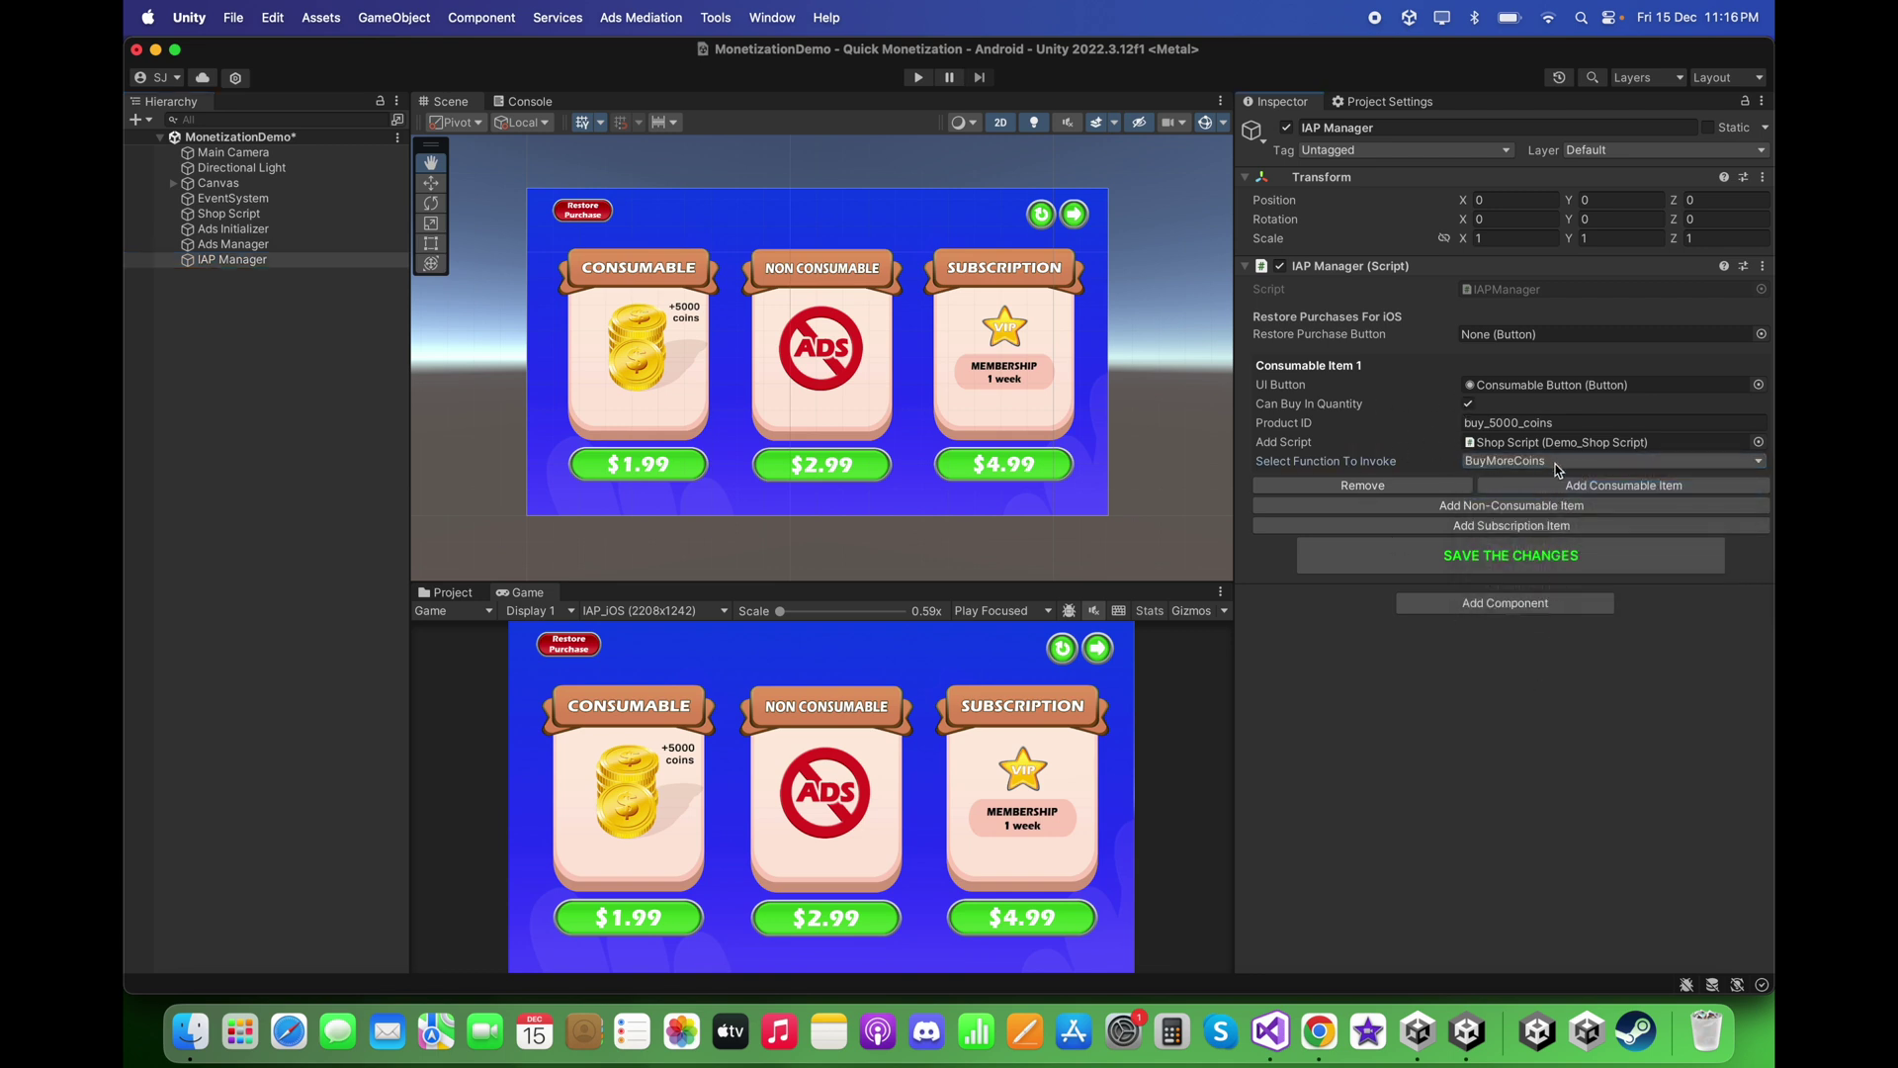
{"action": "left_click", "coordinate": [1581, 489]}
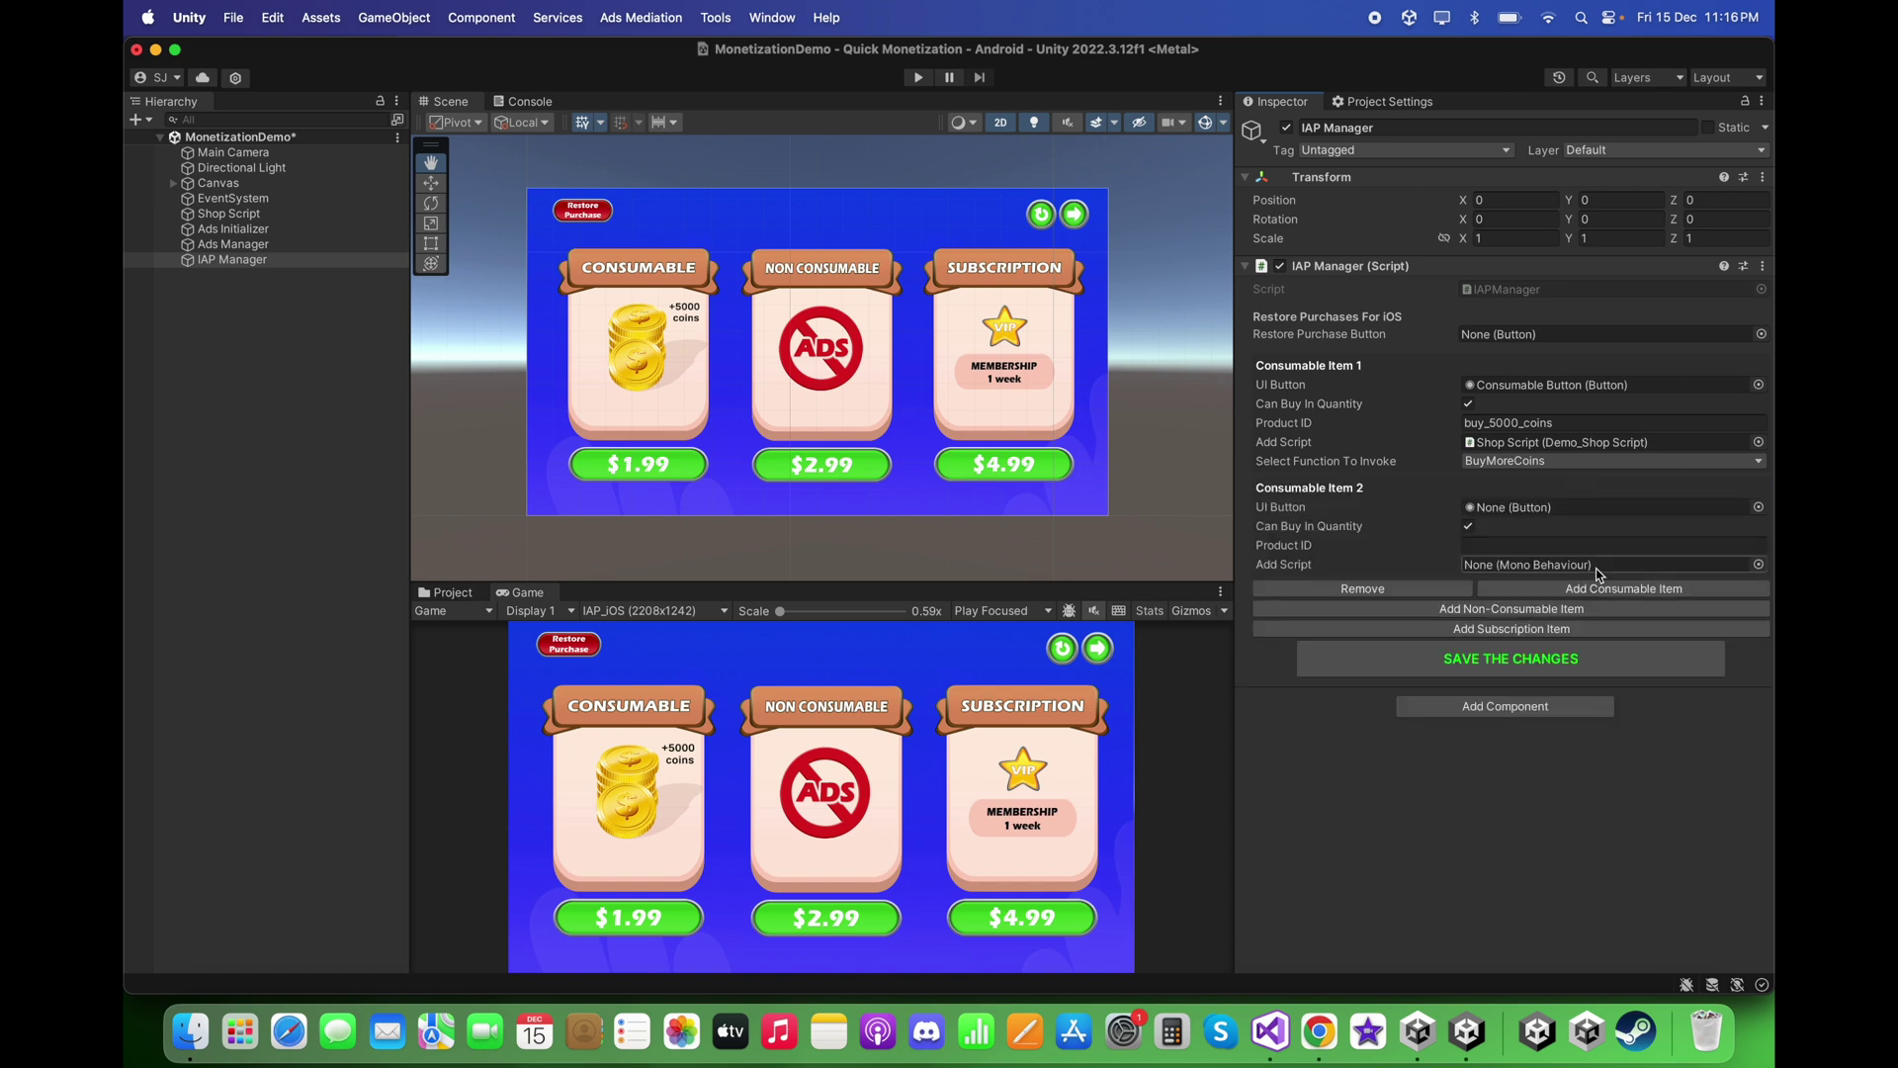
{"action": "left_click", "coordinate": [1601, 593]}
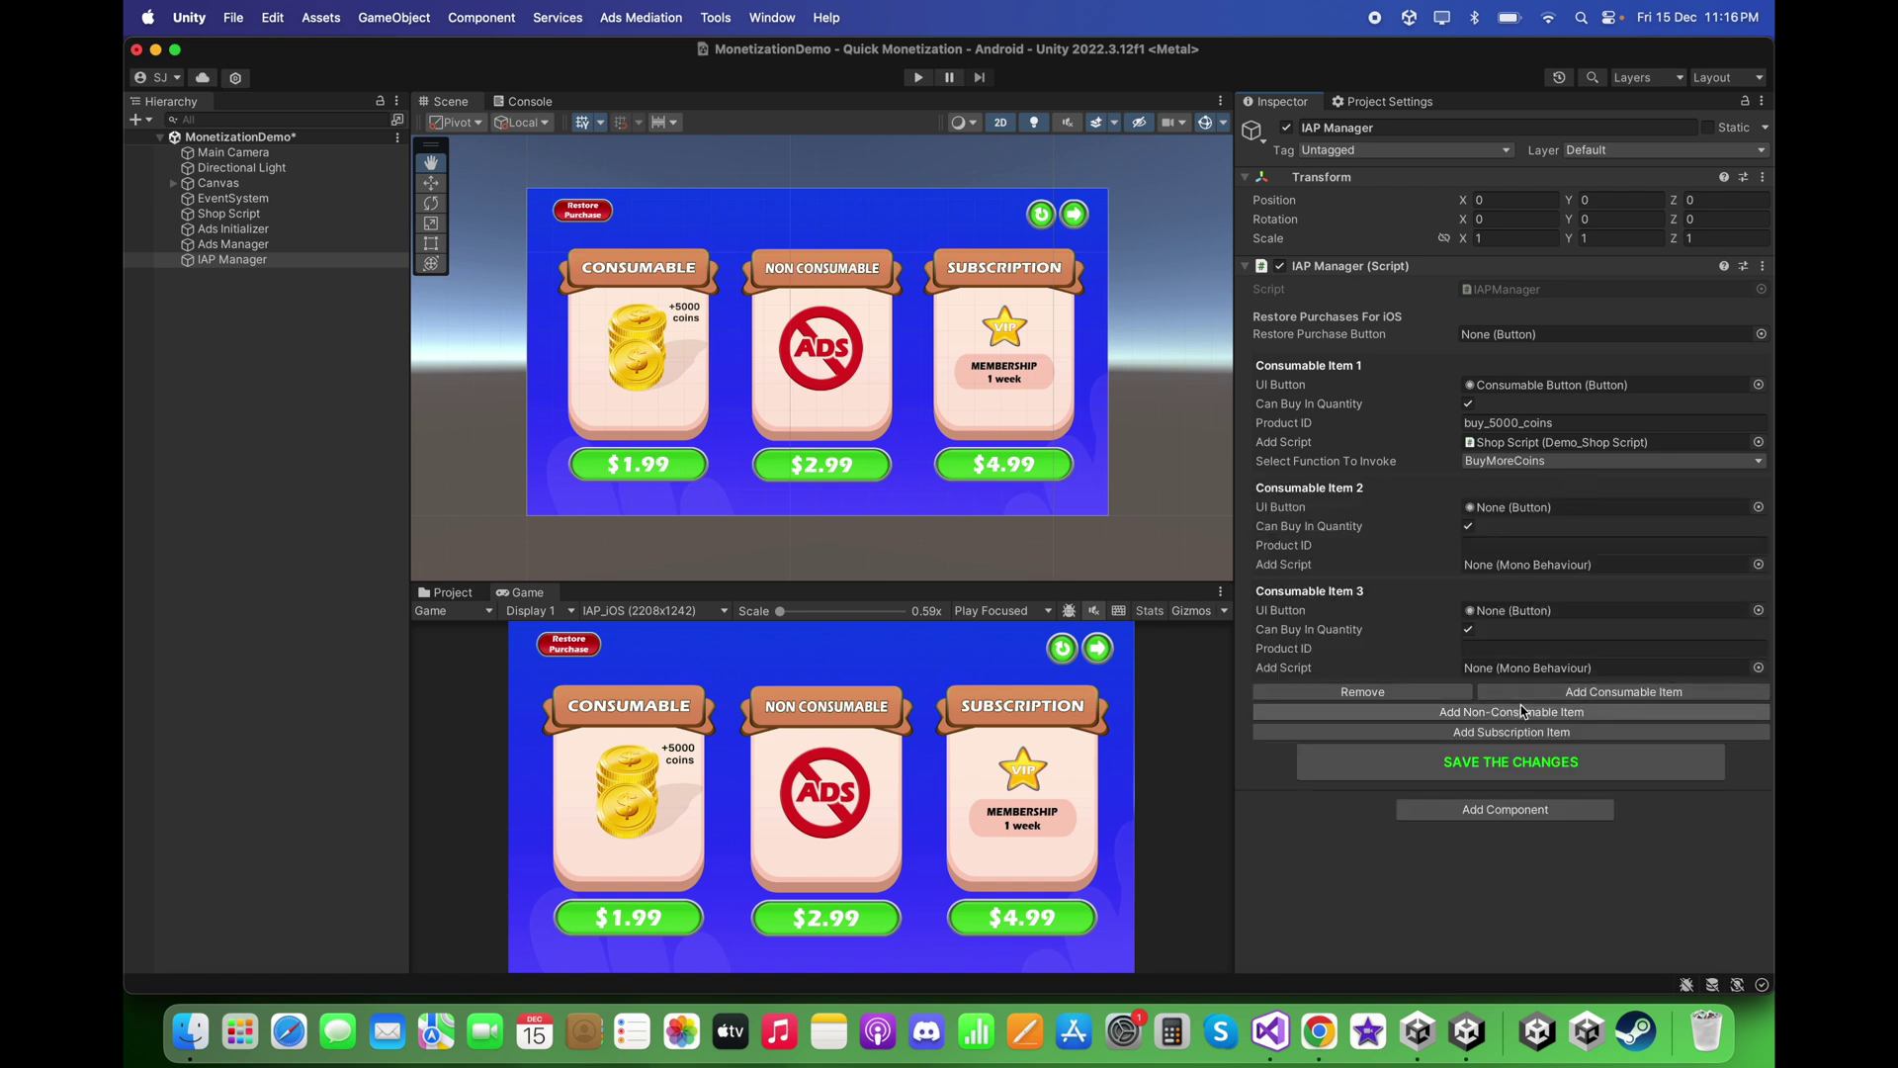
{"action": "left_click", "coordinate": [1397, 690]}
{"action": "left_click", "coordinate": [1414, 587]}
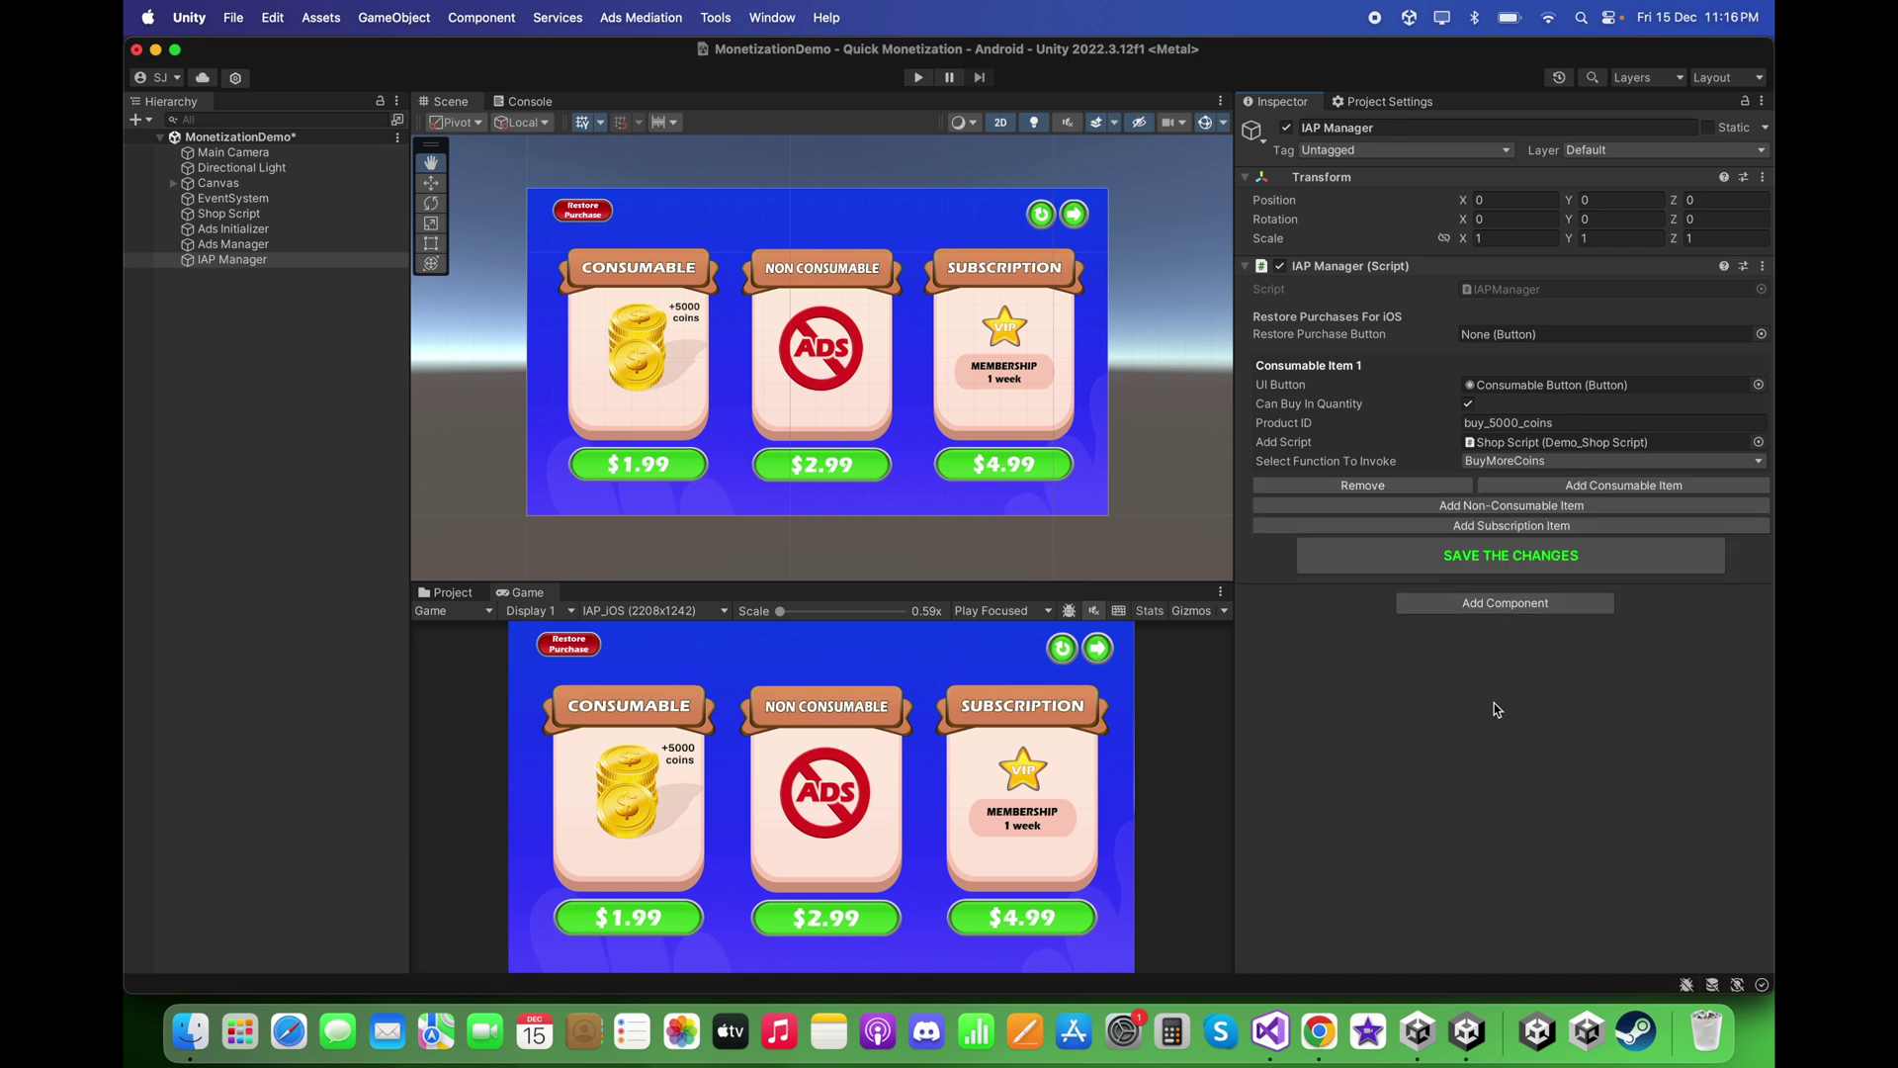
Add a non-consumable item to the IAP Manager and assign NonConsumable Button from NonConsumable_bg as its UI Button.
{"action": "left_click", "coordinate": [1504, 506]}
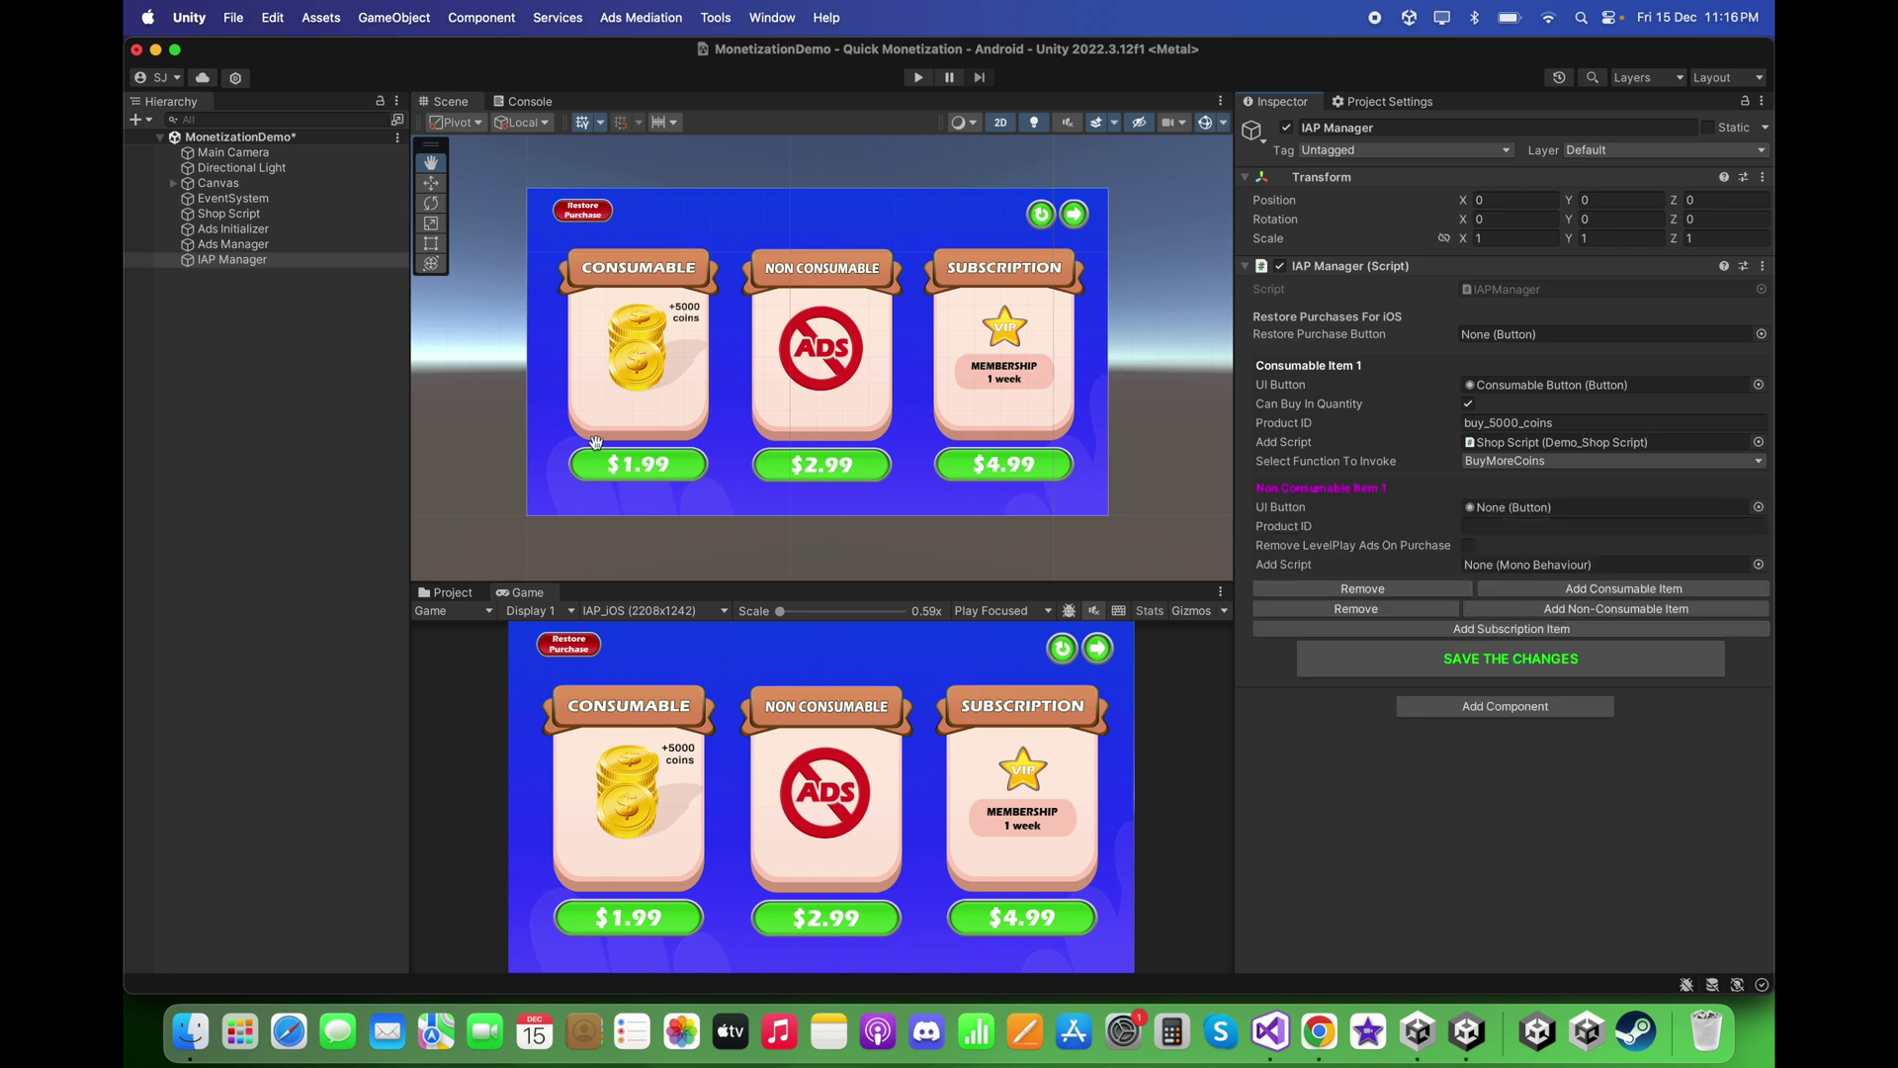
{"action": "left_click", "coordinate": [173, 182]}
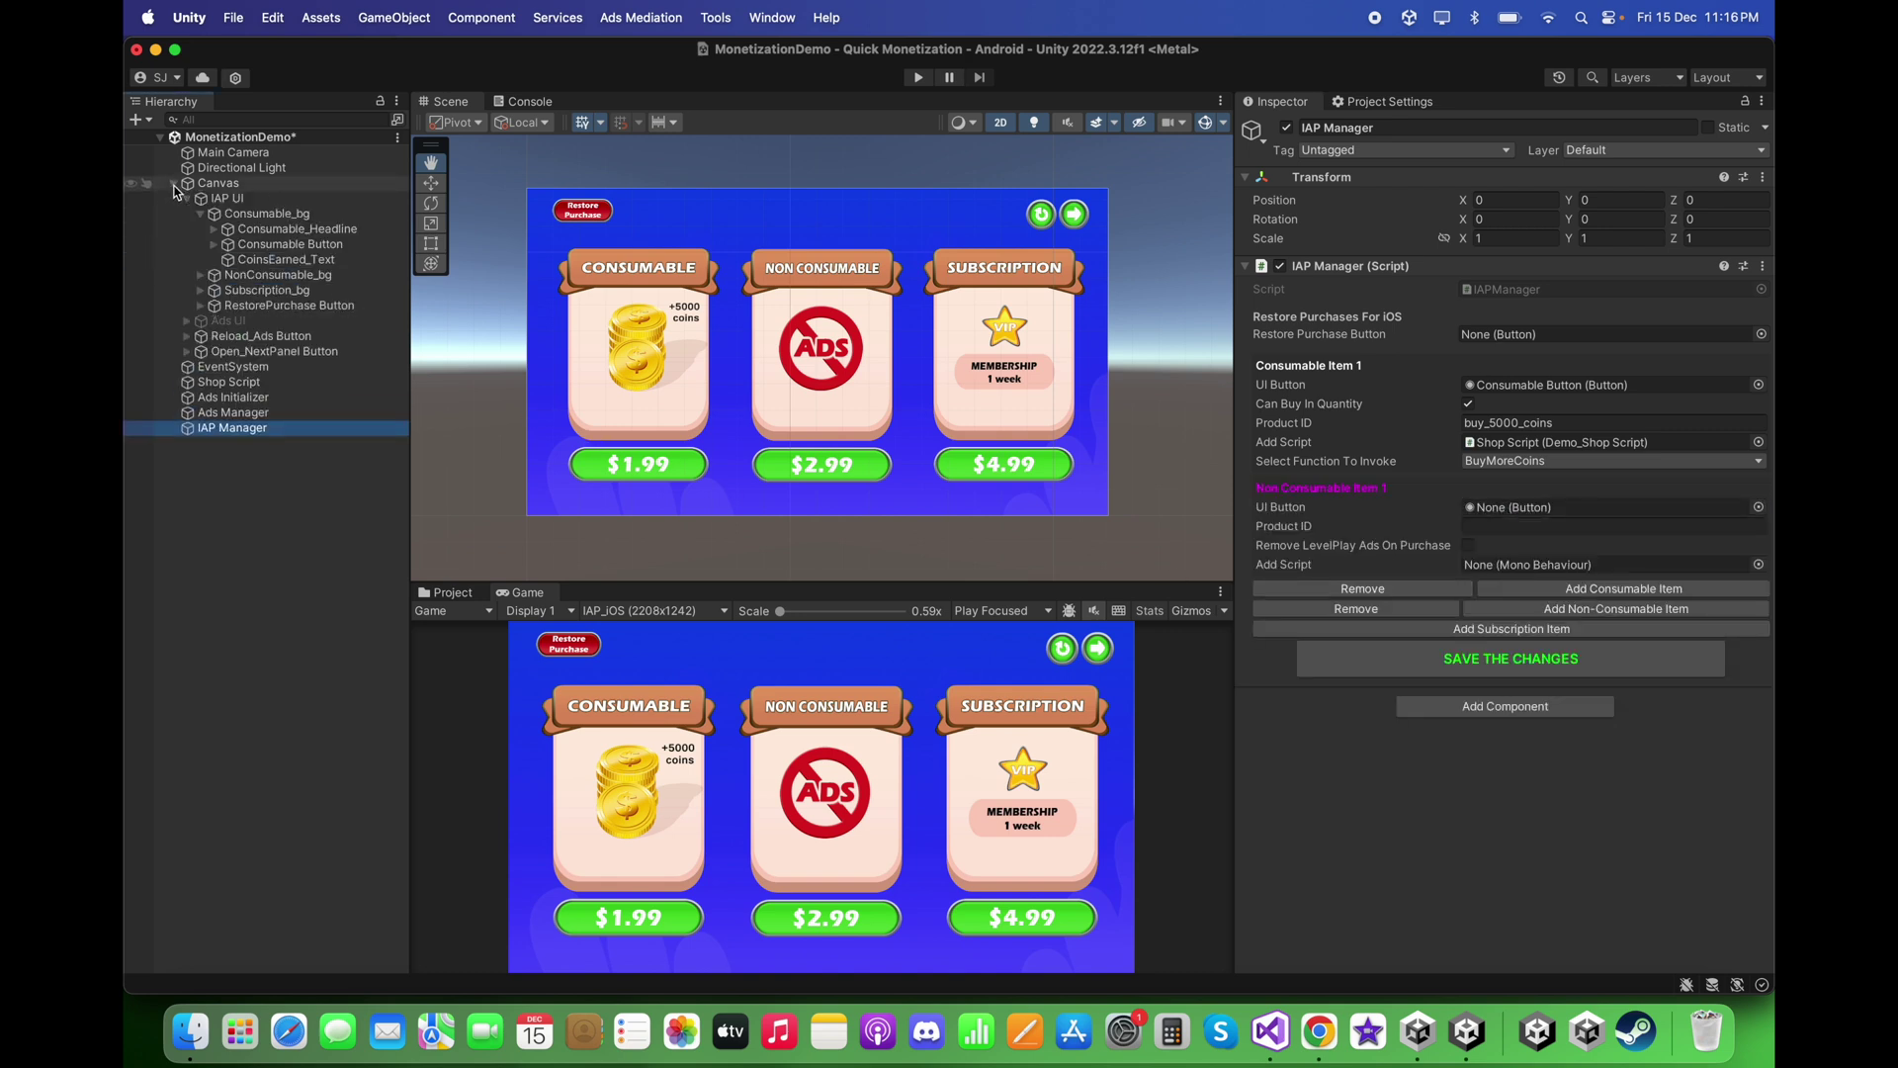
{"action": "left_click", "coordinate": [199, 213]}
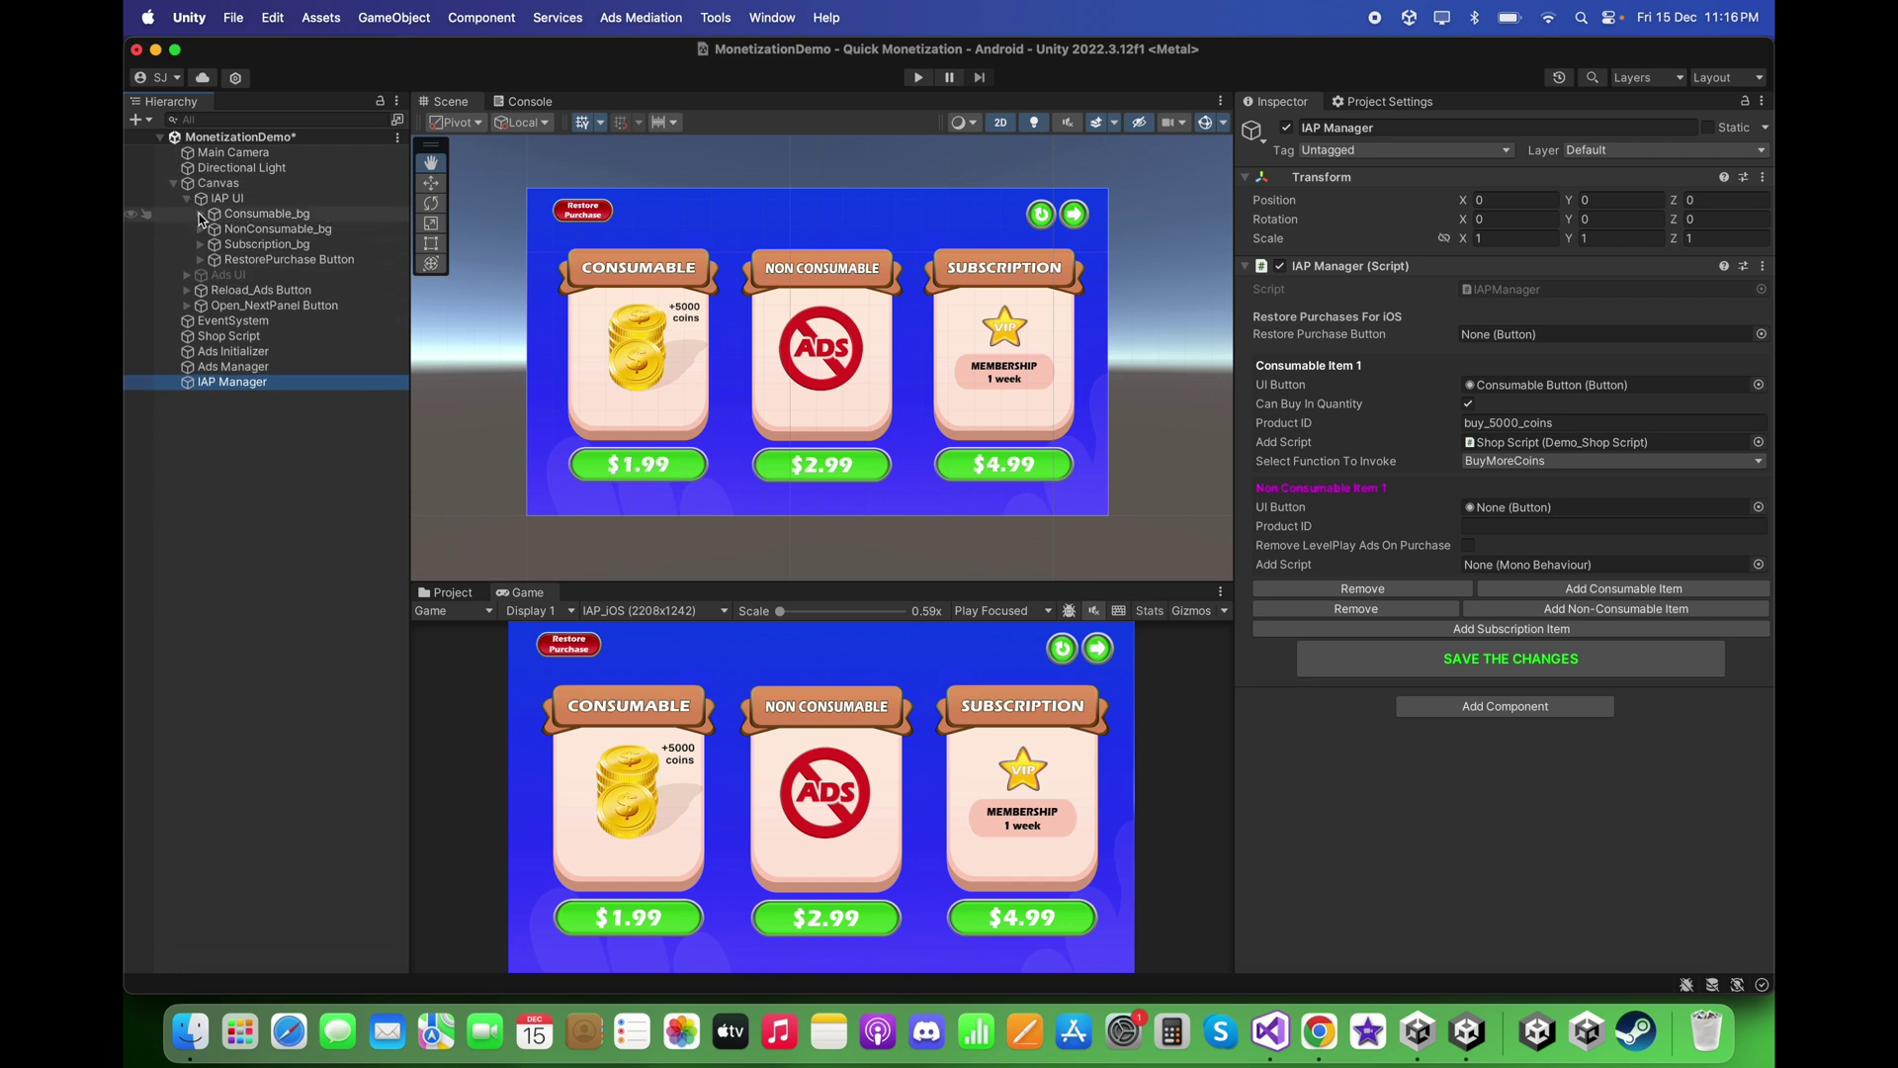
{"action": "left_click", "coordinate": [199, 229]}
{"action": "left_click_drag", "start_coordinate": [299, 289], "coordinate": [1601, 508]}
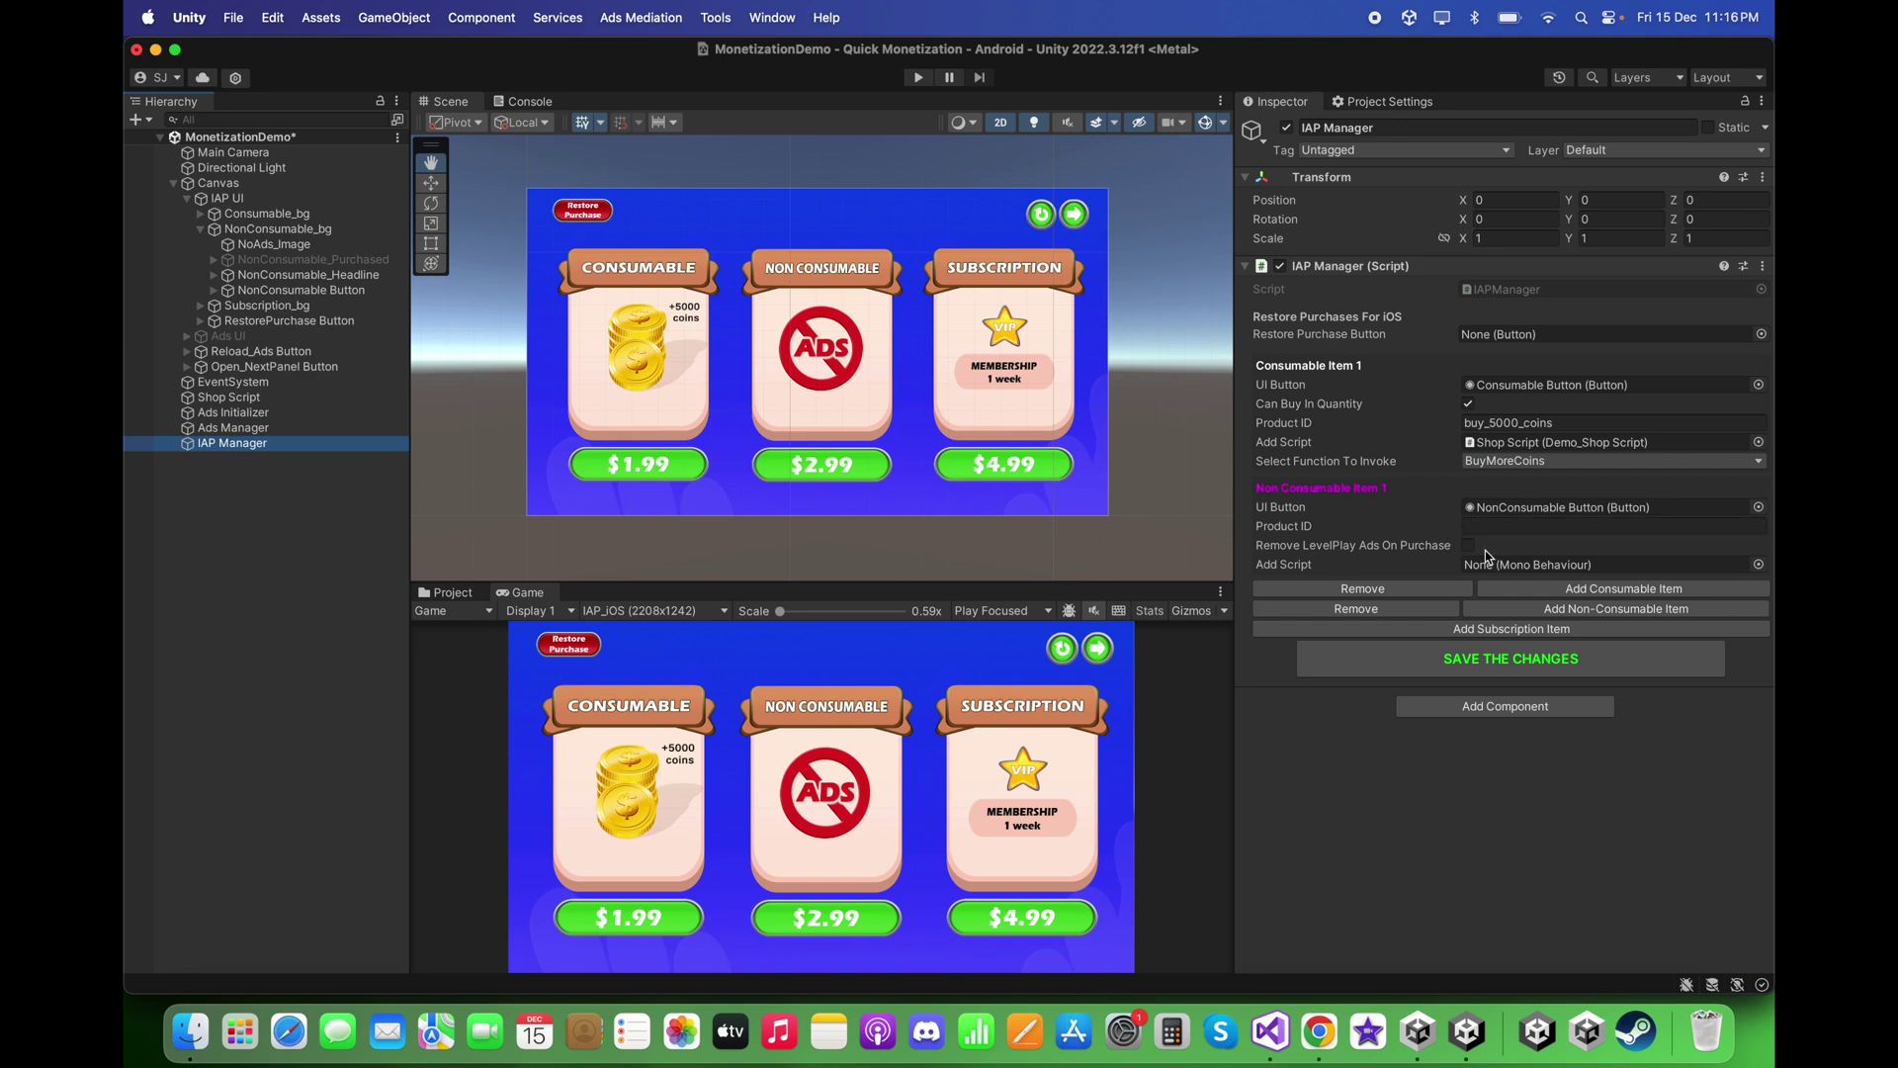
Copy the No Ads product ID buy_noads from Google Play Console in Chrome into Non Consumable Item 1's Product ID in Unity.
{"action": "left_click", "coordinate": [1319, 1032]}
{"action": "double_click", "coordinate": [767, 490]}
{"action": "key", "text": "super+c"}
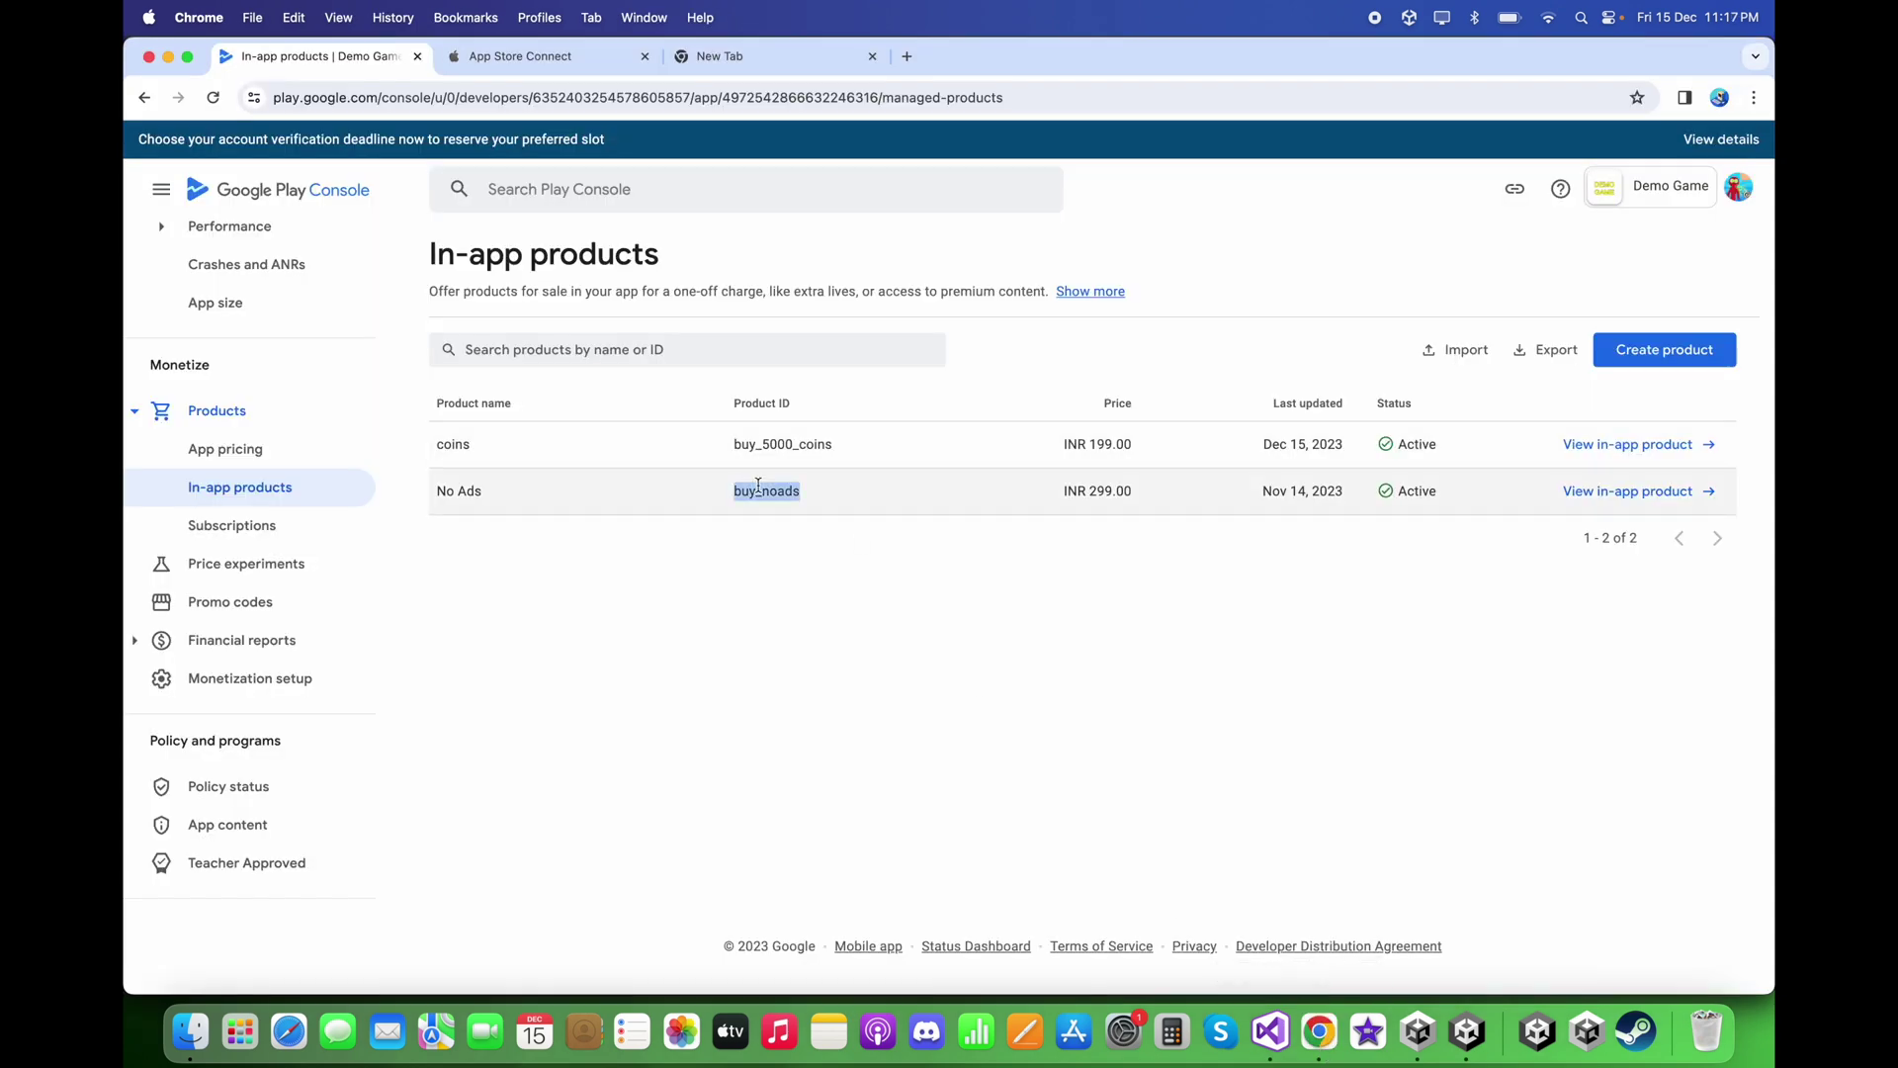
{"action": "left_click", "coordinate": [1467, 1031]}
{"action": "left_click", "coordinate": [1502, 526]}
{"action": "key", "text": "super+v"}
{"action": "left_click", "coordinate": [1443, 761]}
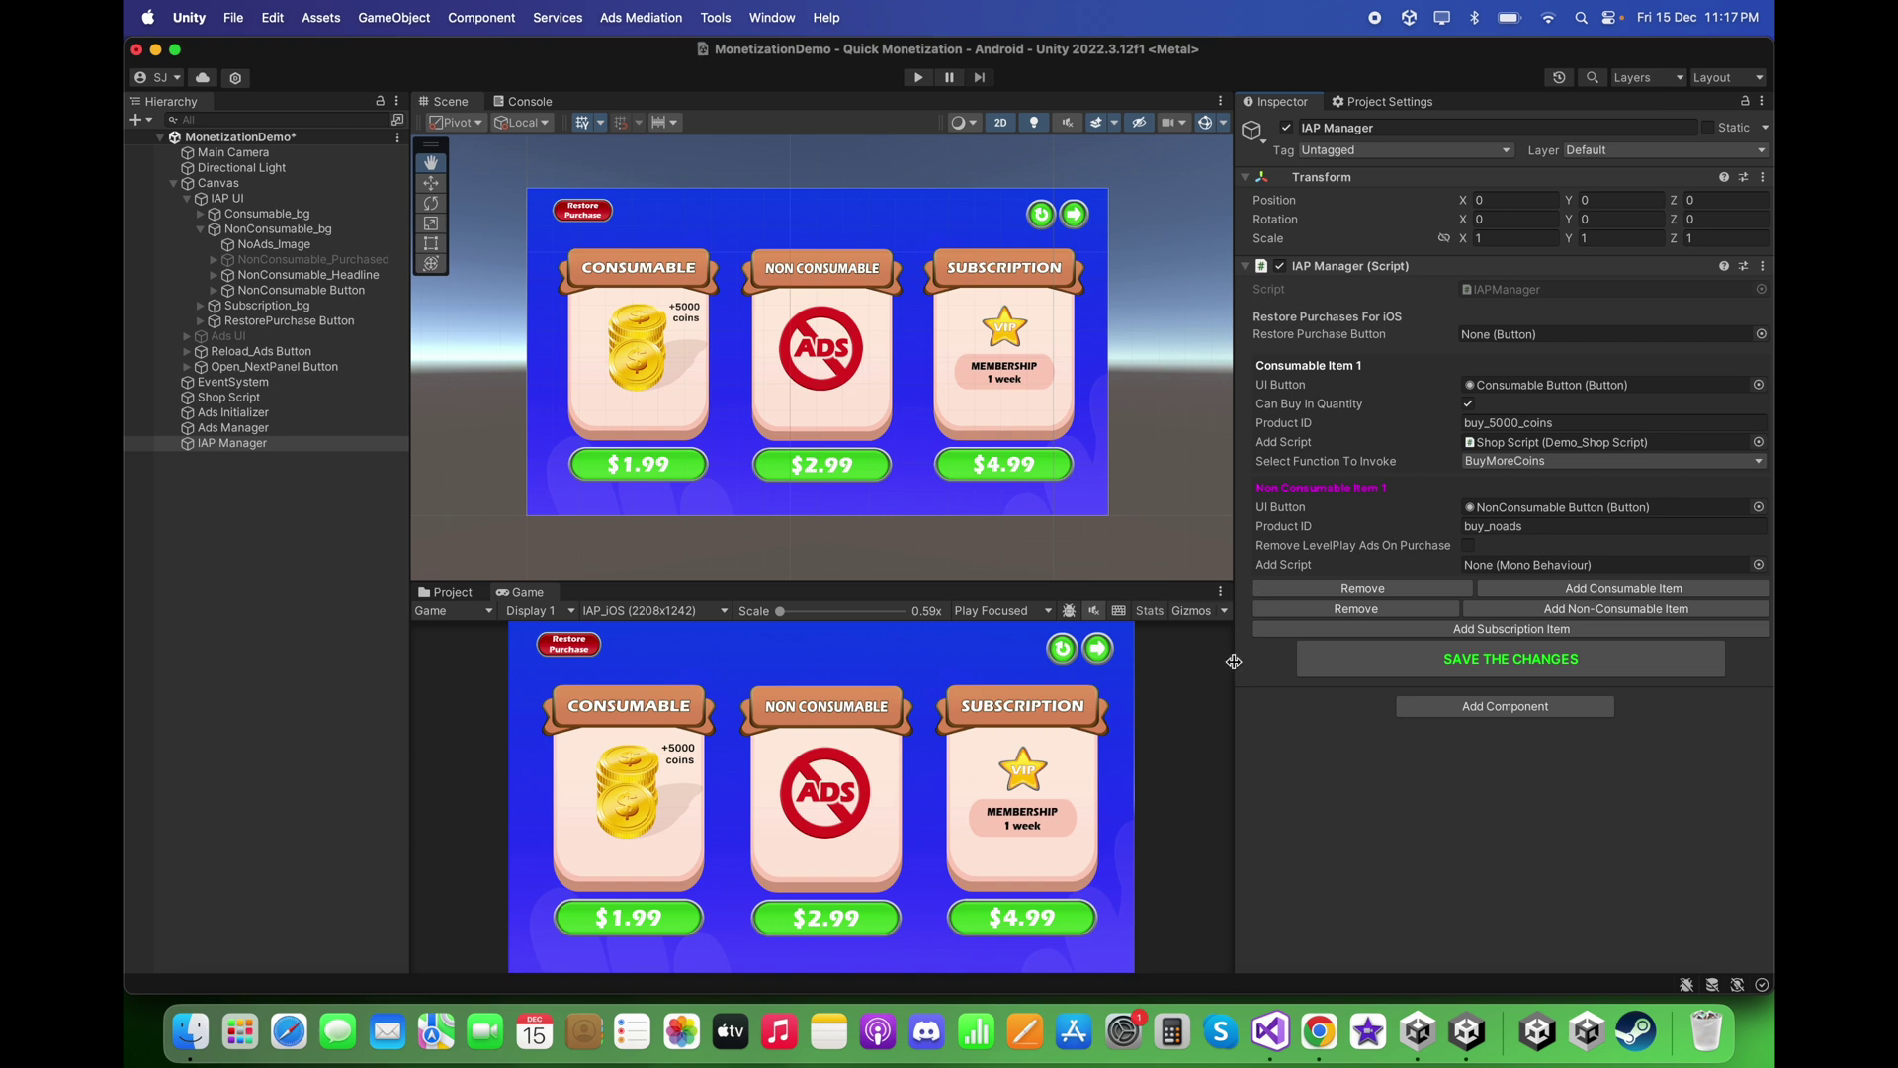
Enable Remove LevelPlay Ads On Purchase for Non Consumable Item 1 and have it invoke BuyRemoveAdsFromGame from the Shop Script object.
{"action": "left_click_drag", "start_coordinate": [1233, 660], "coordinate": [1207, 659]}
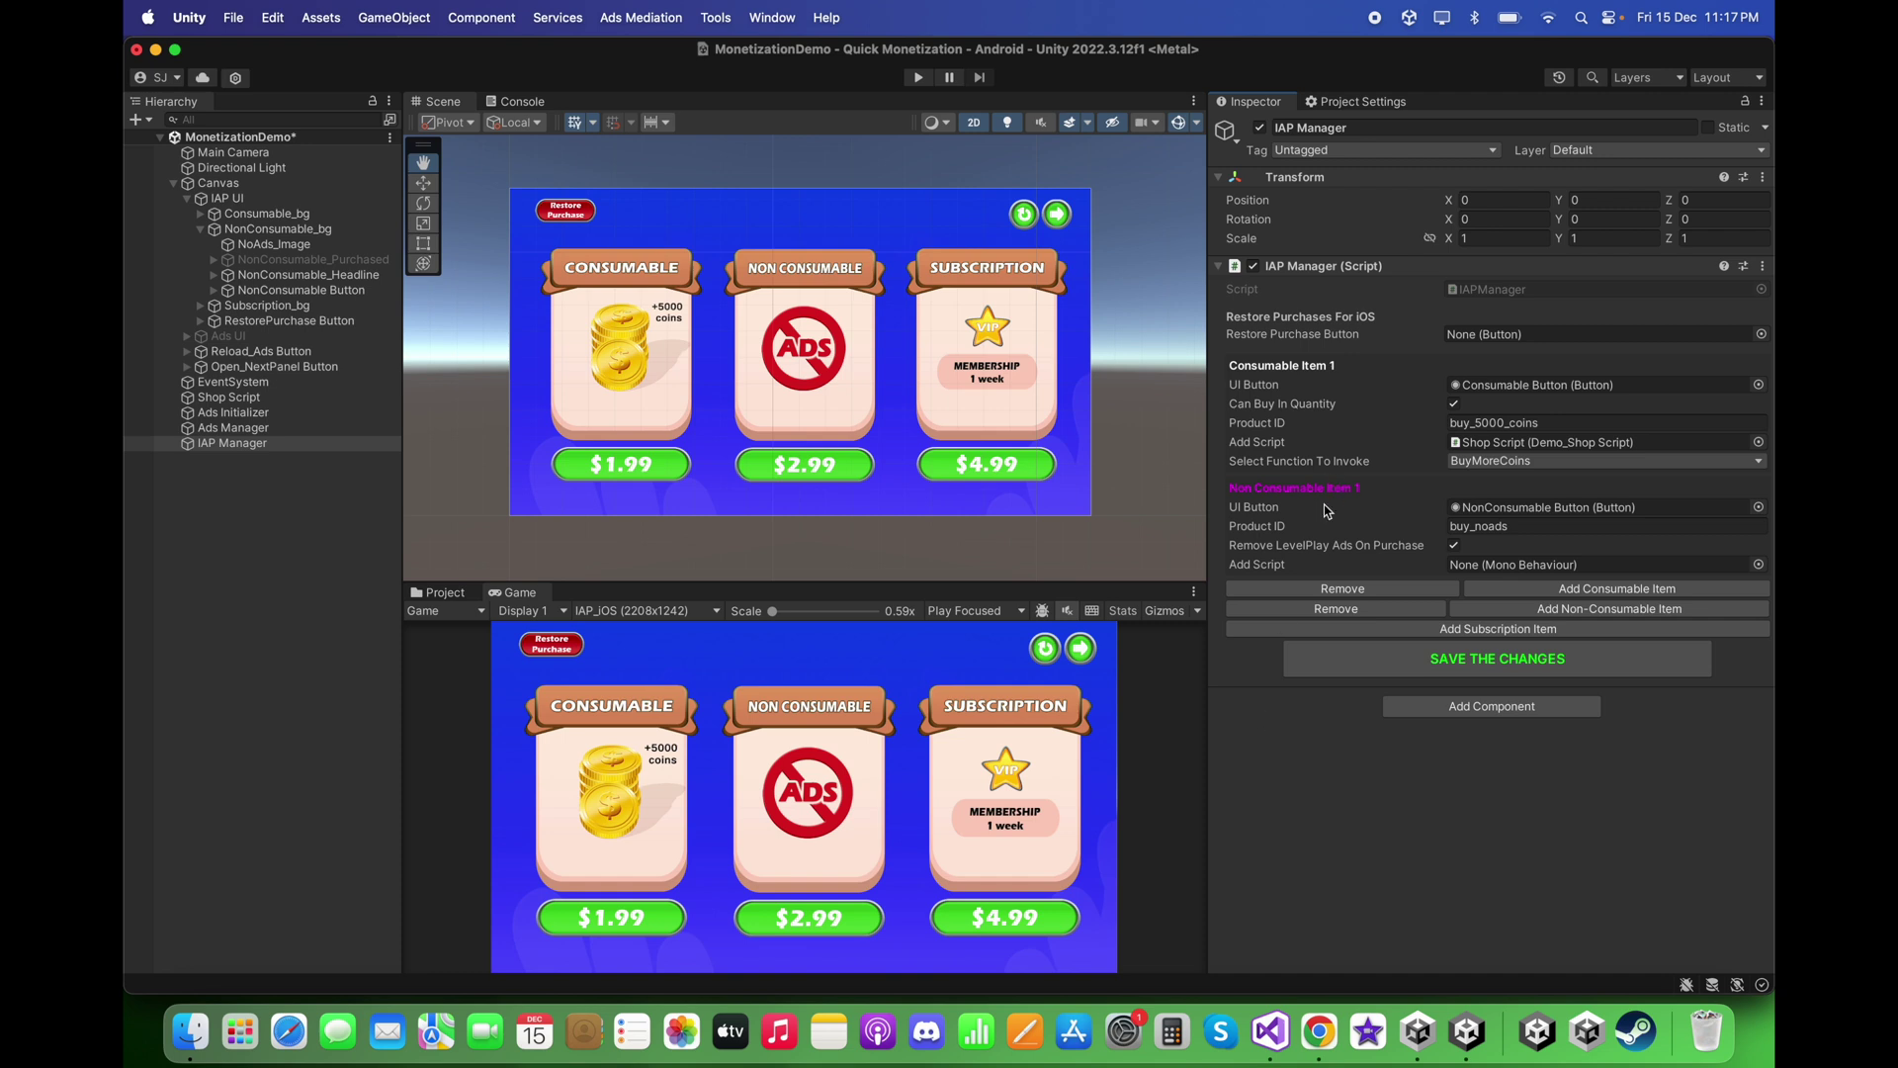
{"action": "left_click_drag", "start_coordinate": [229, 398], "coordinate": [1336, 562]}
{"action": "left_click_drag", "start_coordinate": [1434, 567], "coordinate": [1480, 568]}
{"action": "left_click", "coordinate": [1485, 586]}
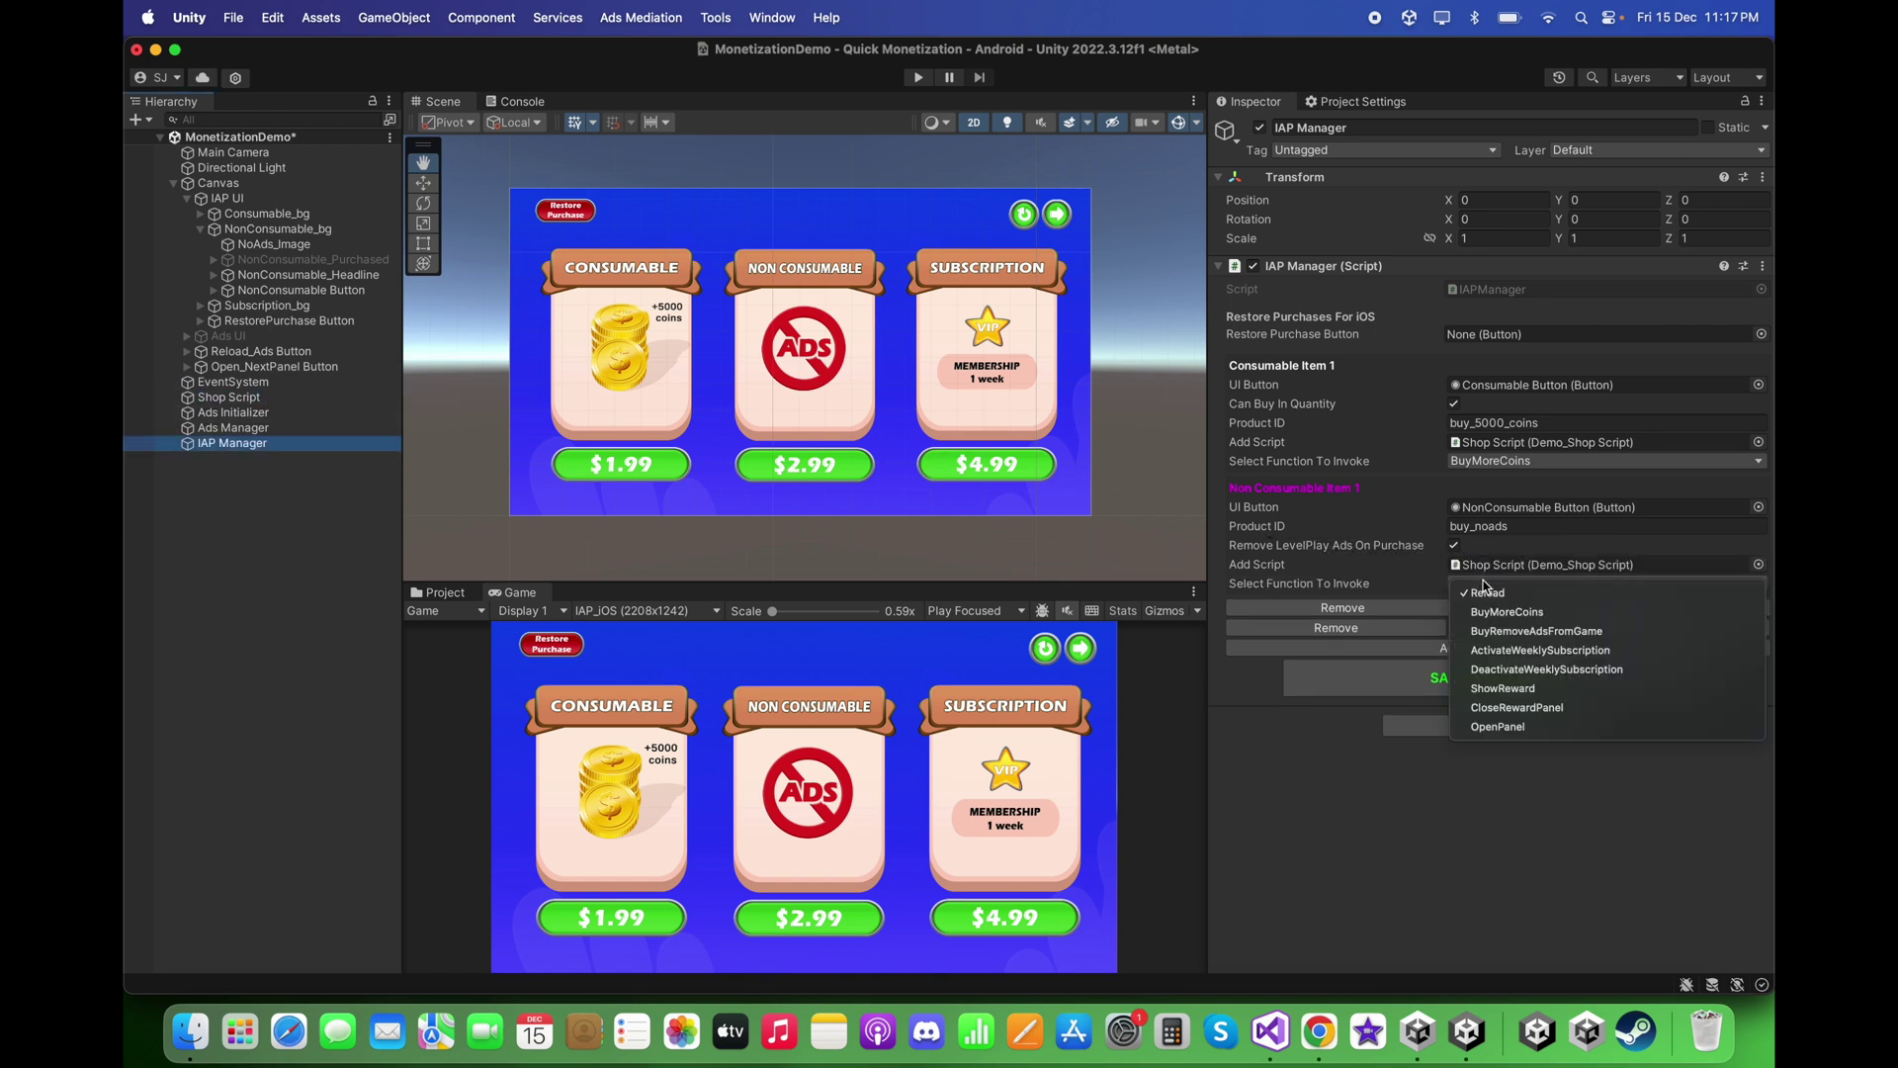
{"action": "left_click", "coordinate": [1504, 632]}
Switch to Visual Studio and examine the BuyRemoveAdsFromGame method, including the line that activates NoAdsPurchasedObject.
{"action": "left_click", "coordinate": [1270, 1031]}
{"action": "left_click_drag", "start_coordinate": [259, 619], "coordinate": [634, 674]}
{"action": "left_click", "coordinate": [305, 720]}
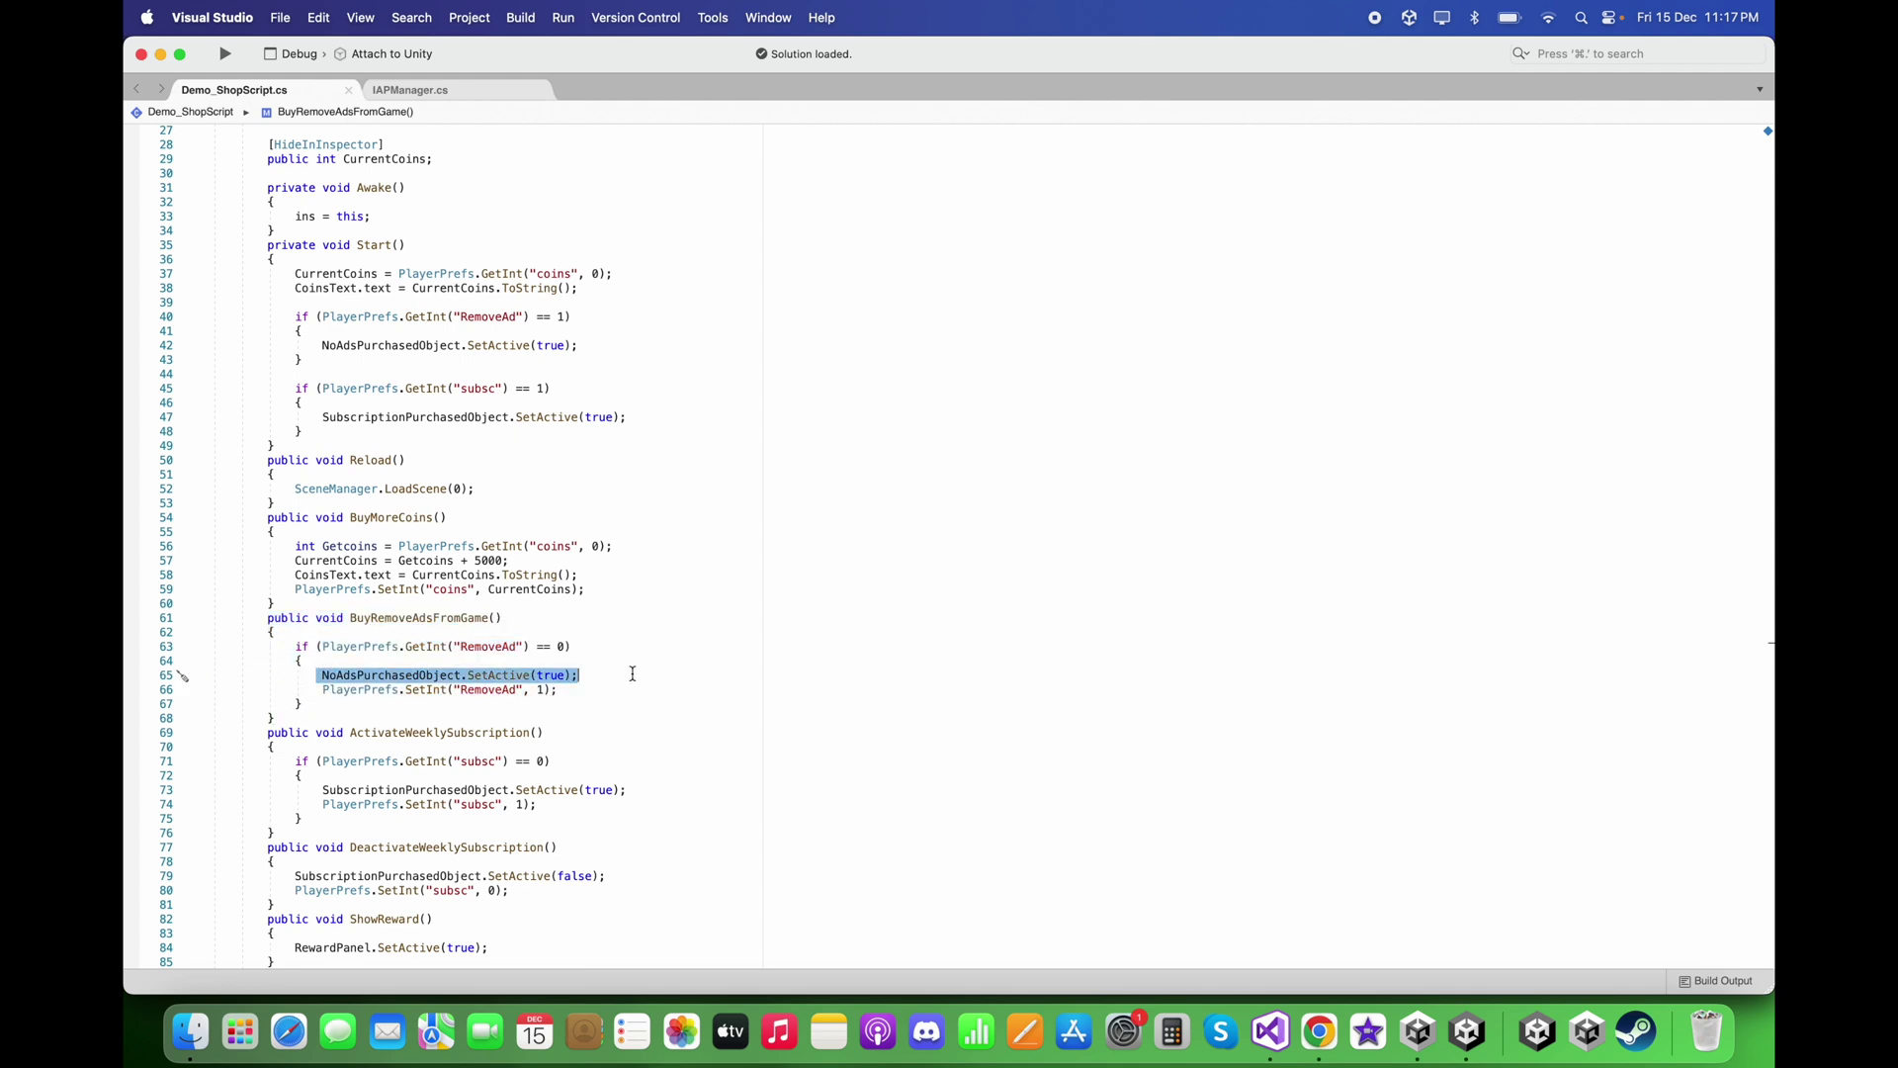
{"action": "left_click", "coordinate": [633, 675]}
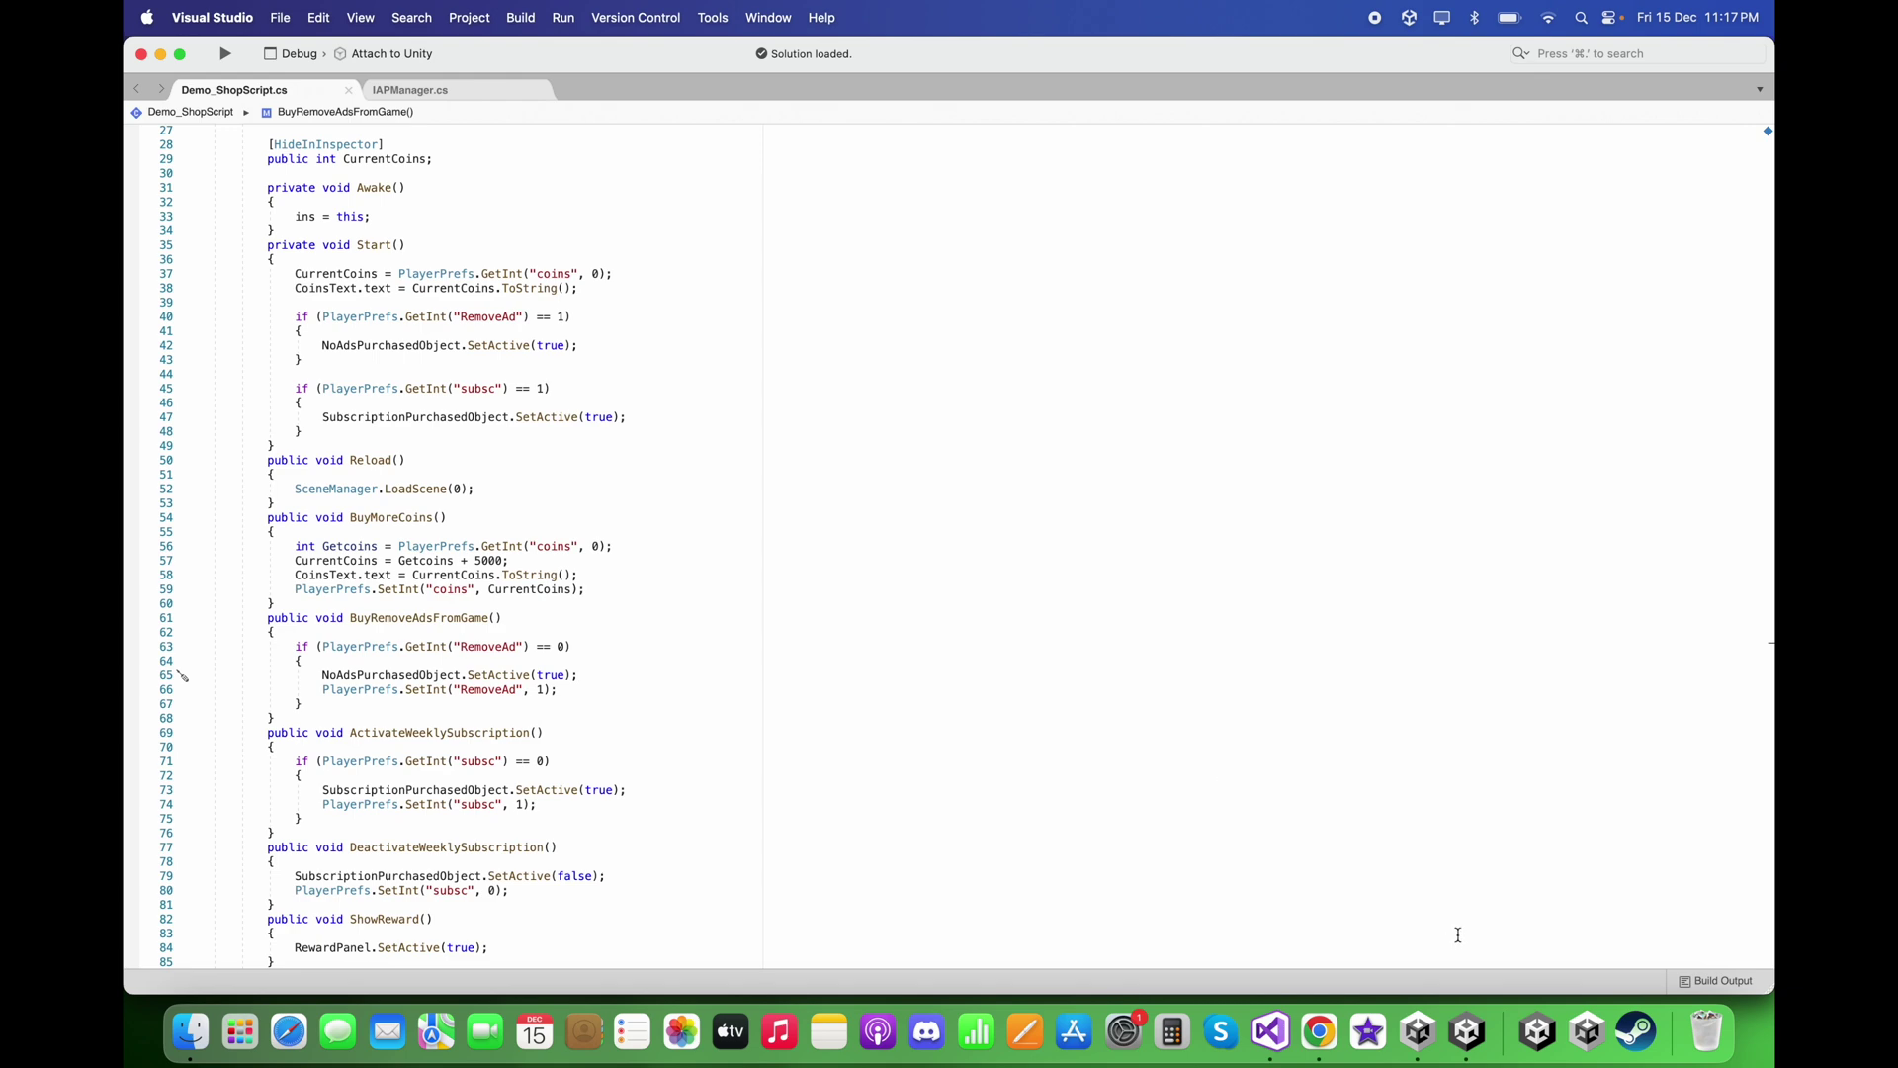
Back in Unity, activate the NonConsumable_Purchased object briefly to preview its purchased overlay, and deactivate it again.
{"action": "left_click", "coordinate": [1467, 1031]}
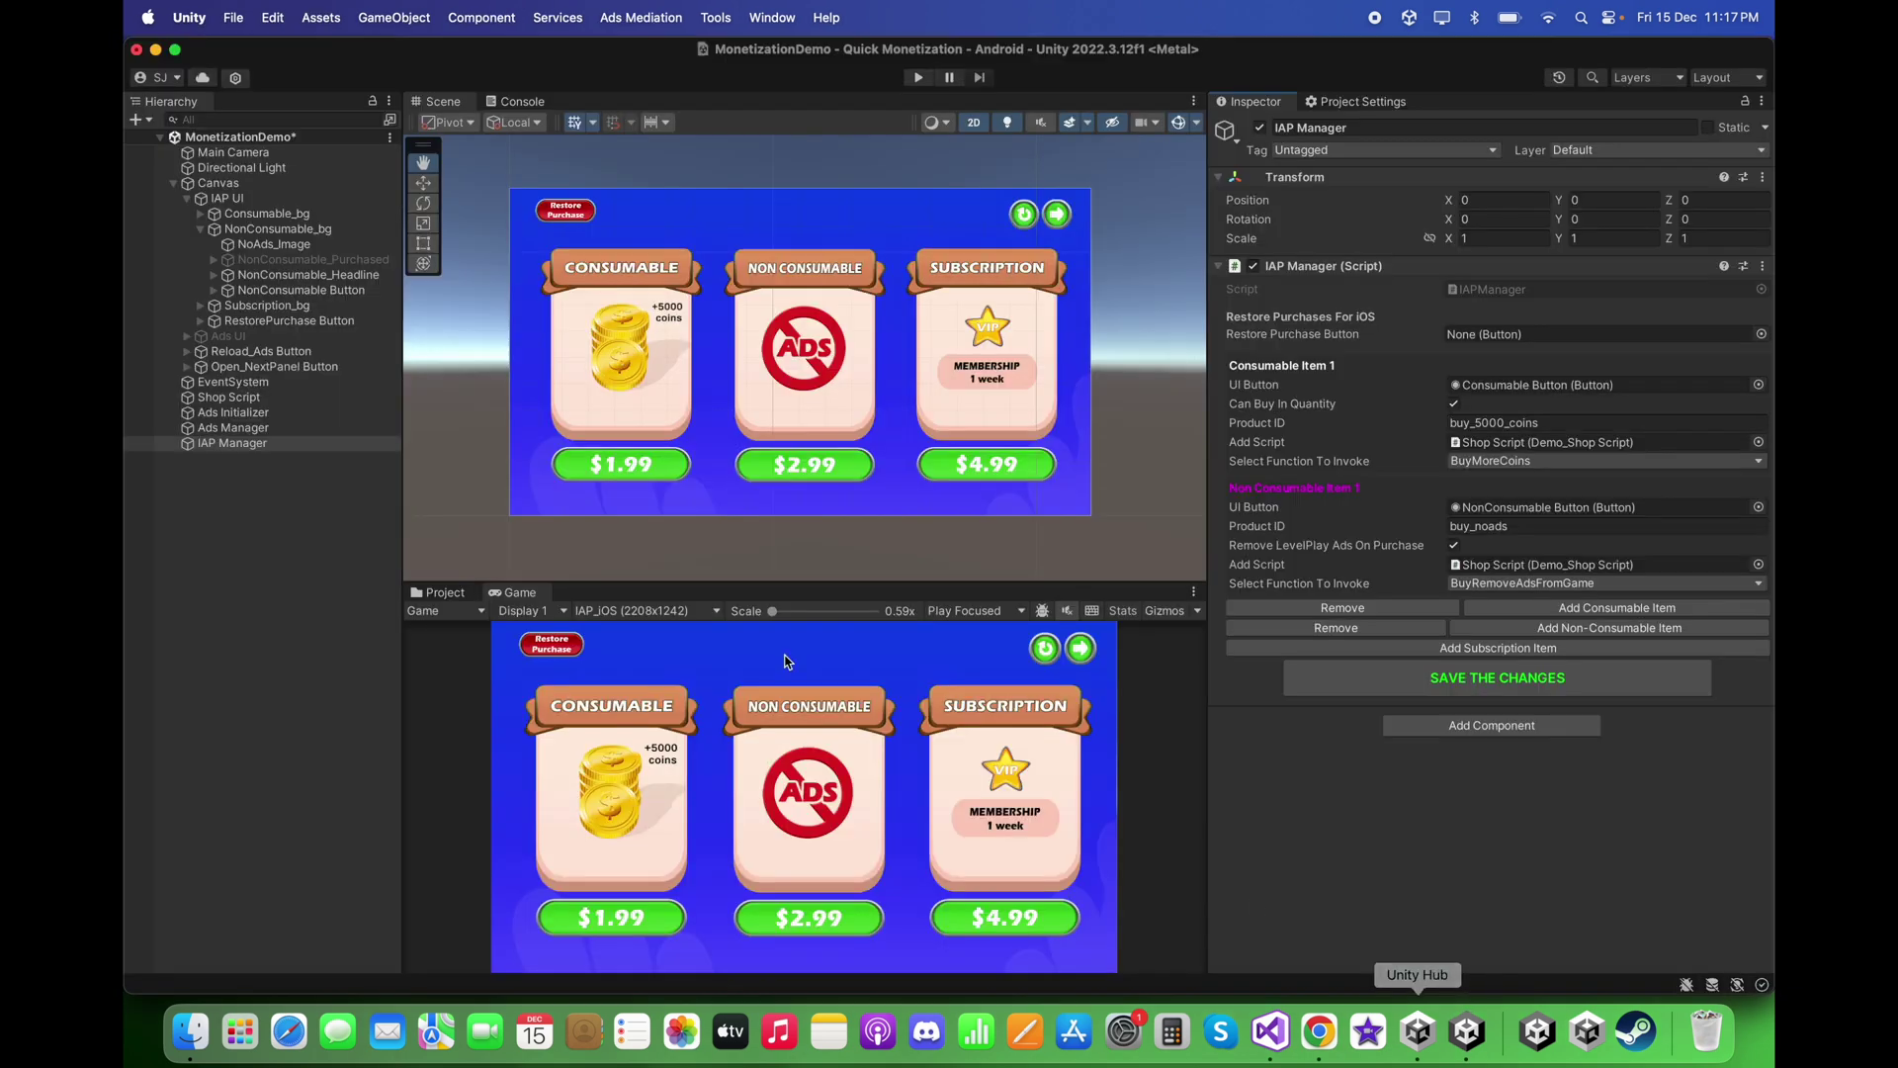
{"action": "left_click", "coordinate": [334, 259]}
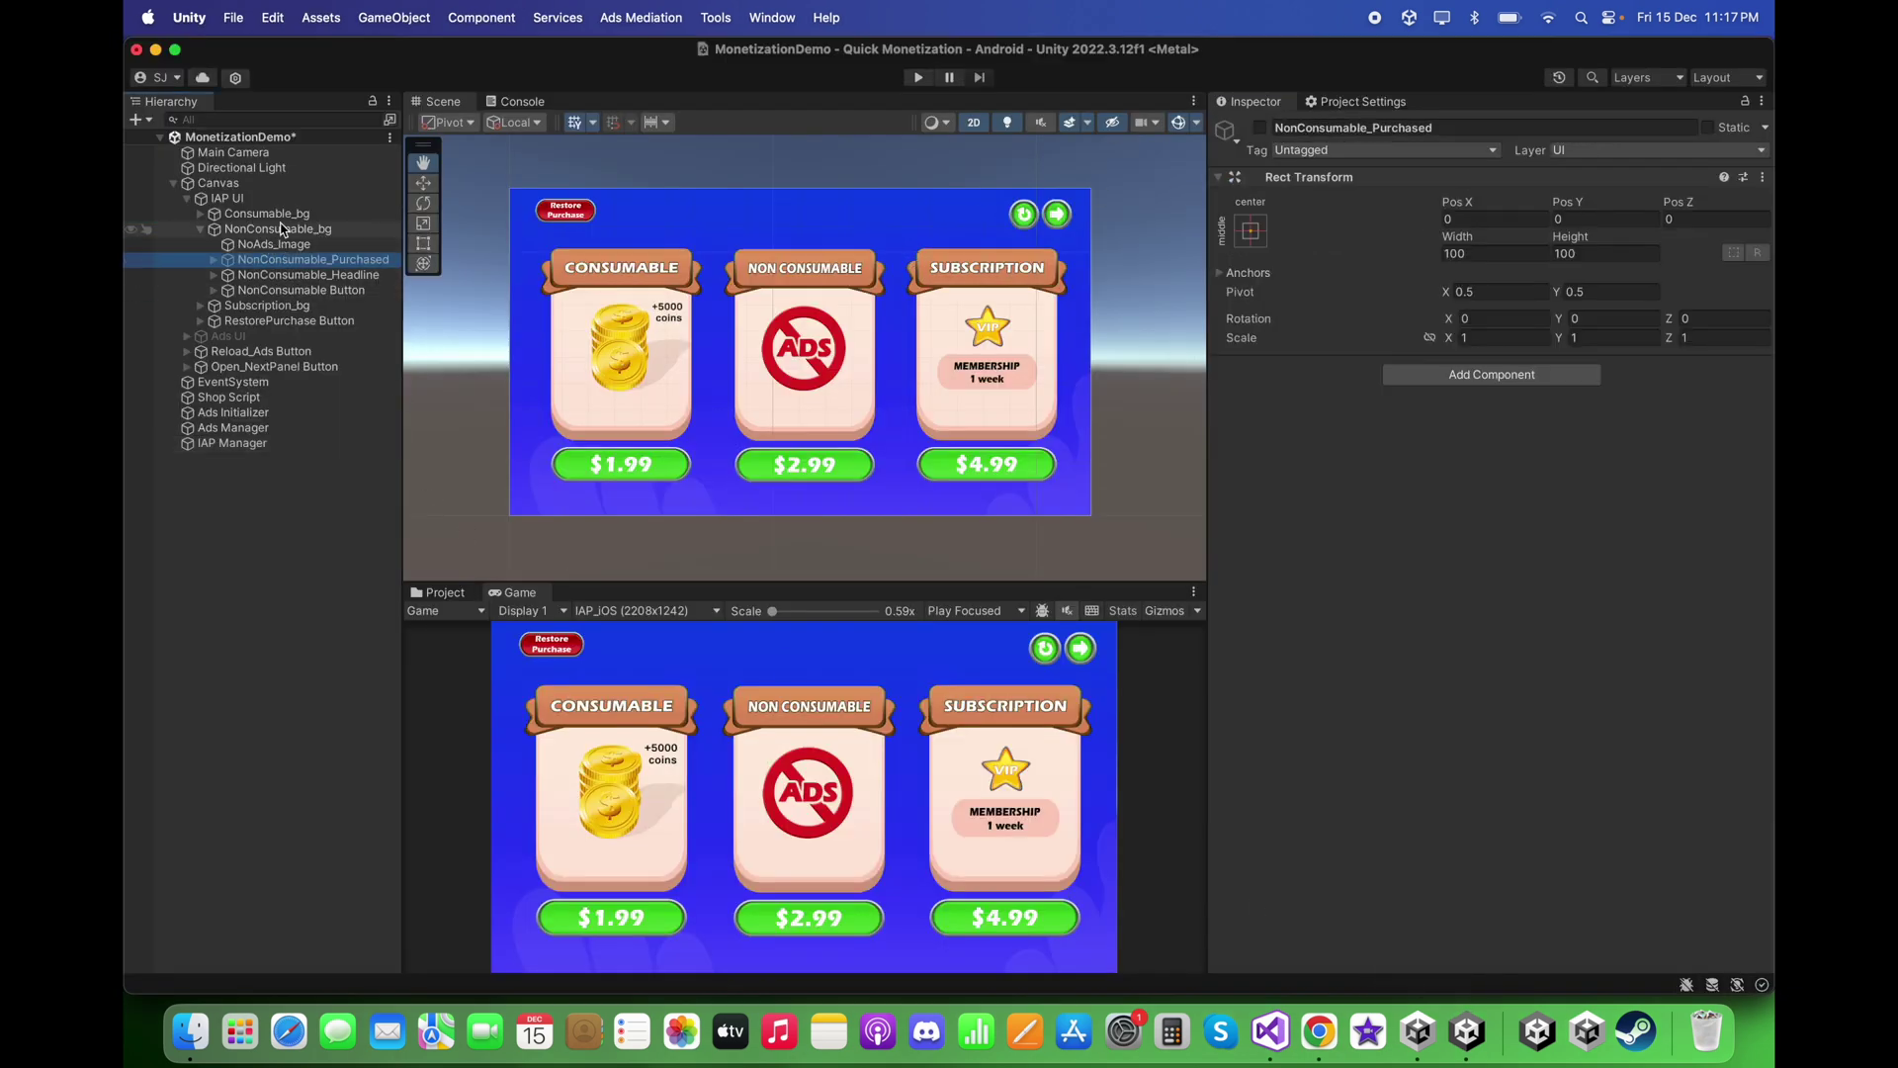
{"action": "left_click", "coordinate": [1260, 127]}
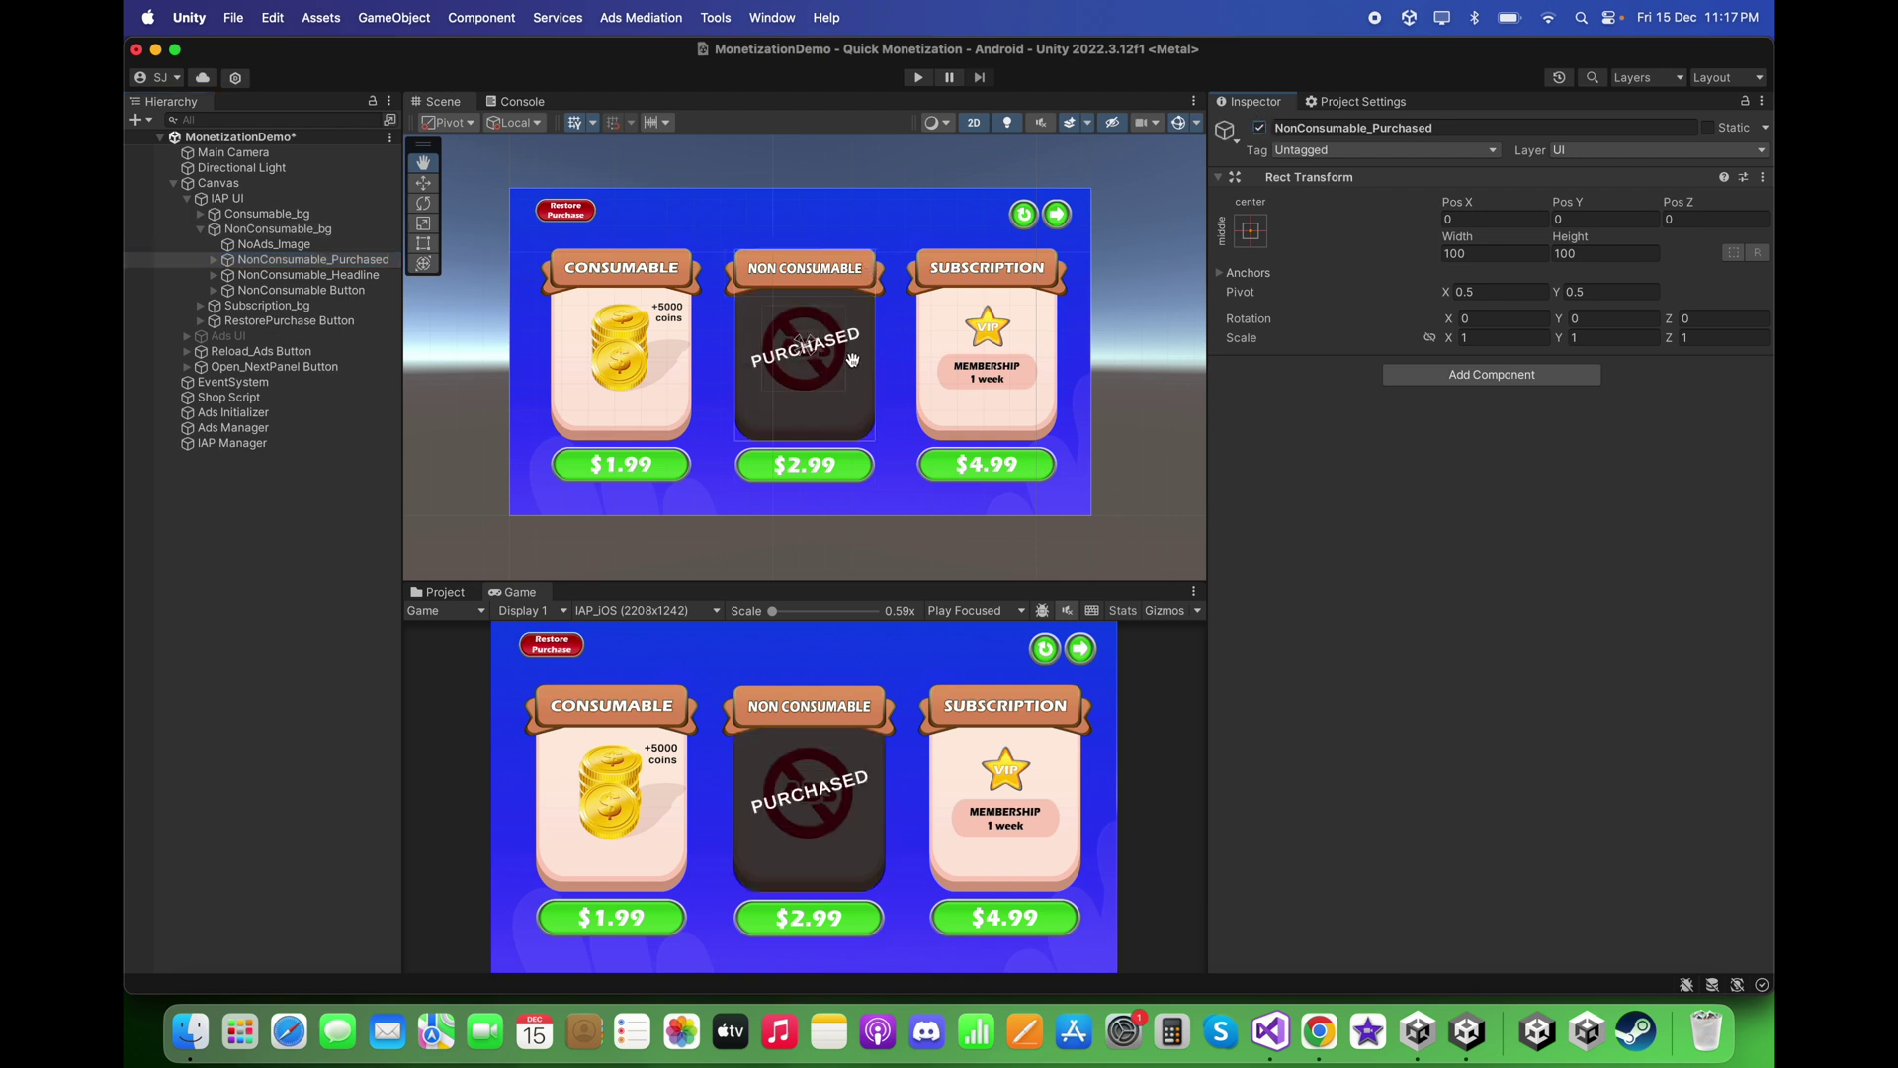
{"action": "left_click", "coordinate": [1259, 128]}
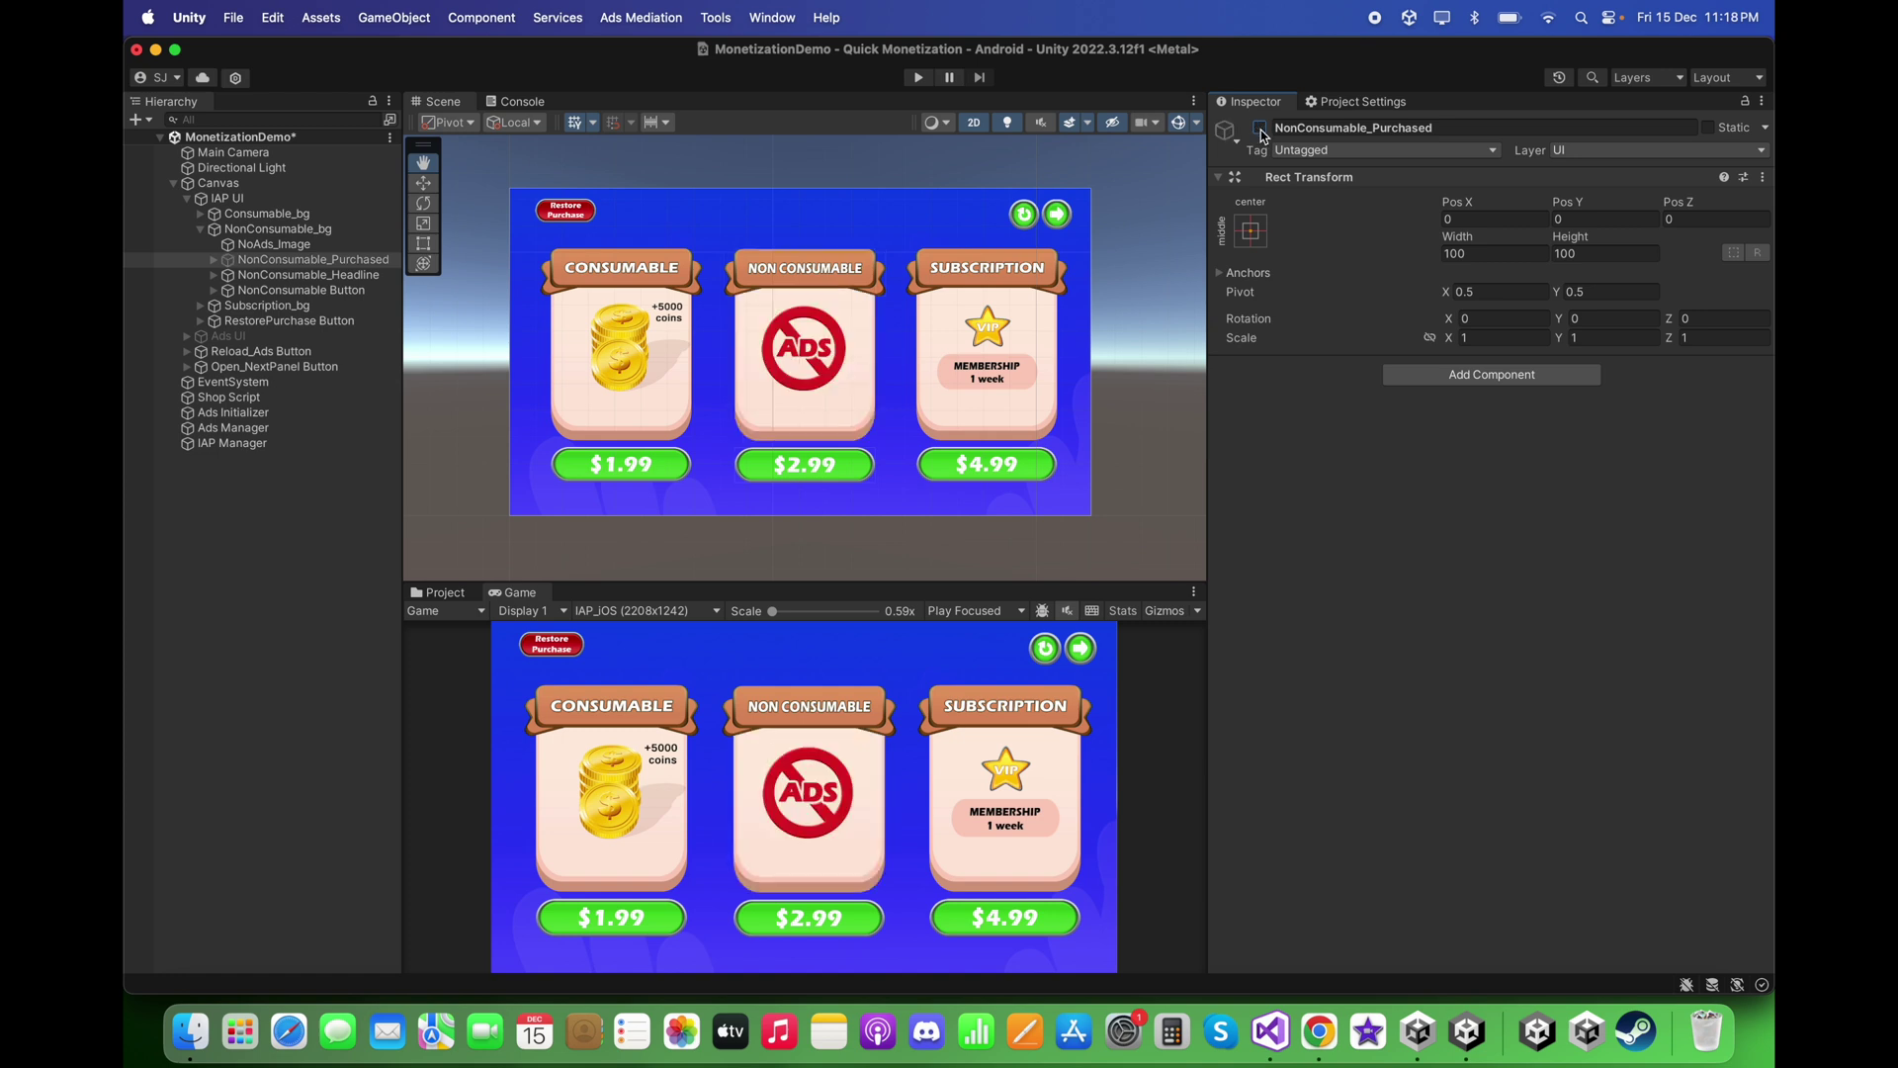
Add a subscription item to the IAP Manager and assign Subscription Button from Subscription_bg as its UI Button.
{"action": "left_click", "coordinate": [230, 444]}
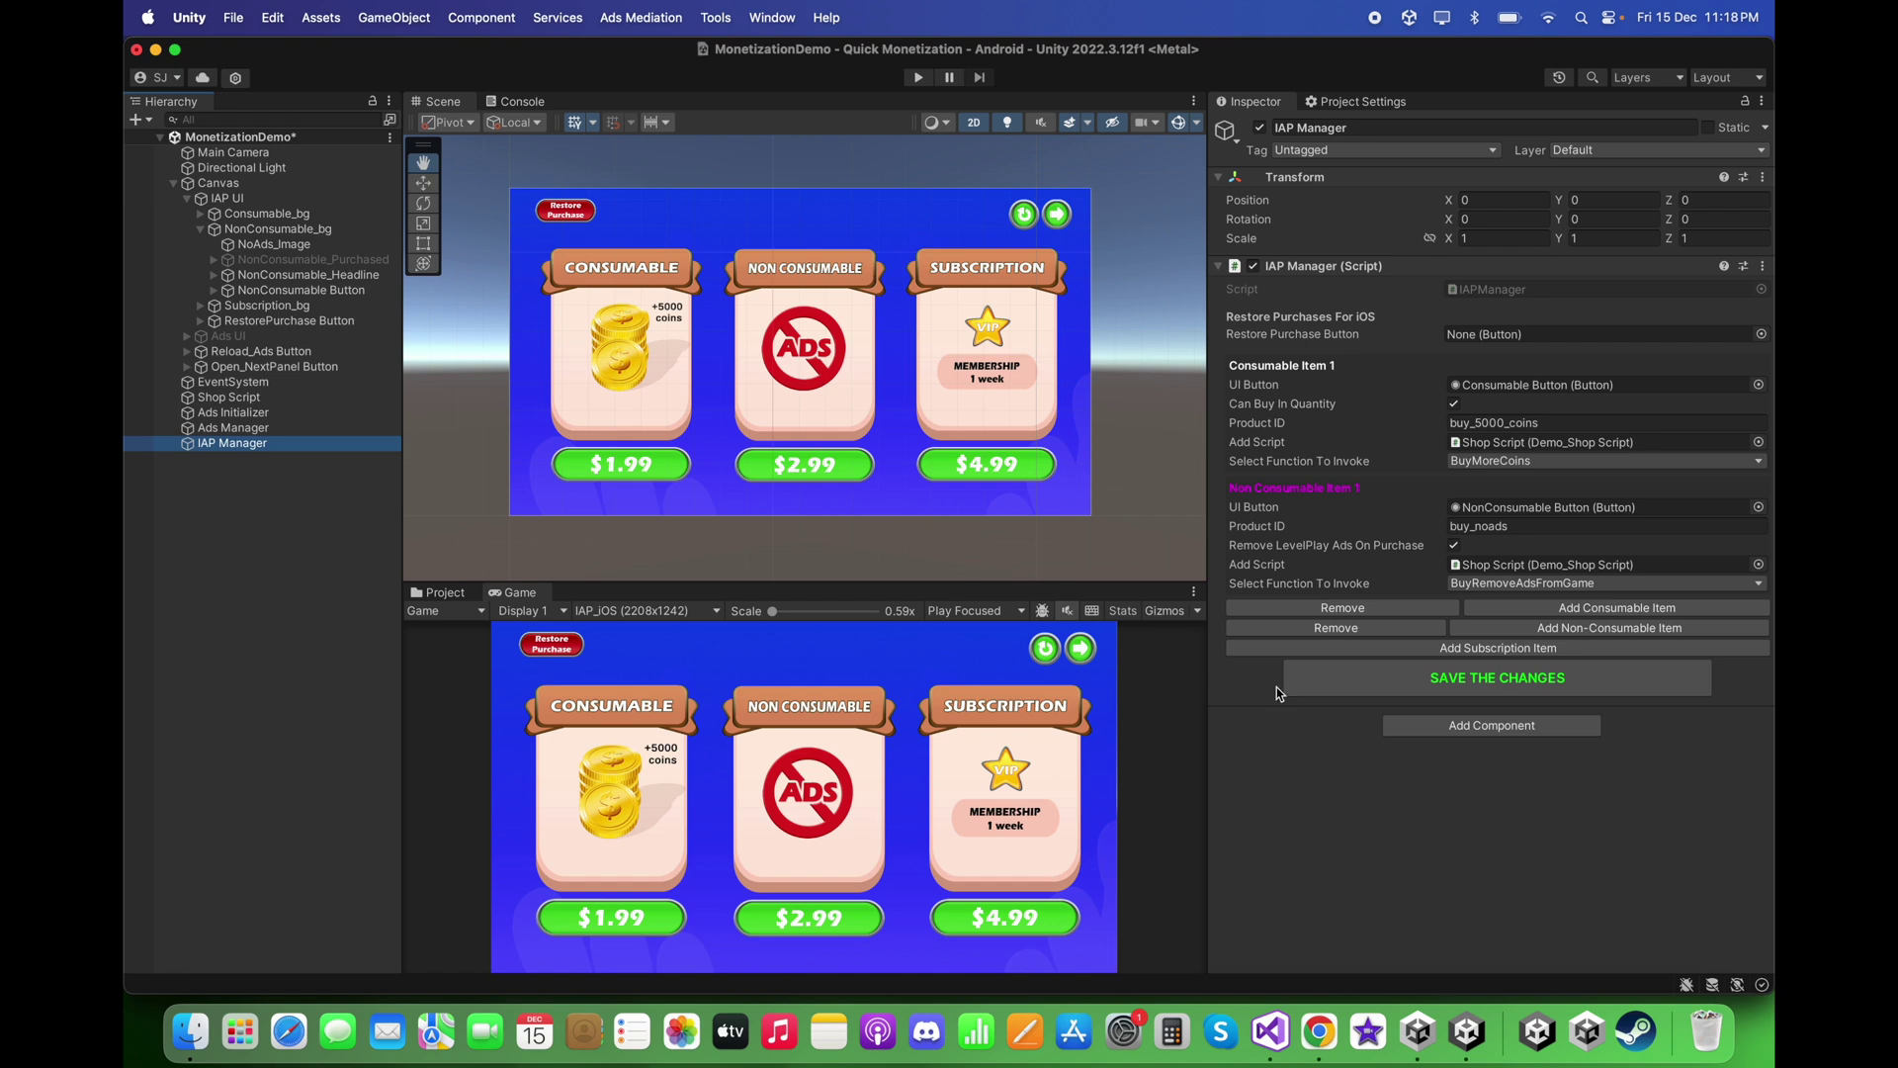
{"action": "left_click", "coordinate": [1488, 649]}
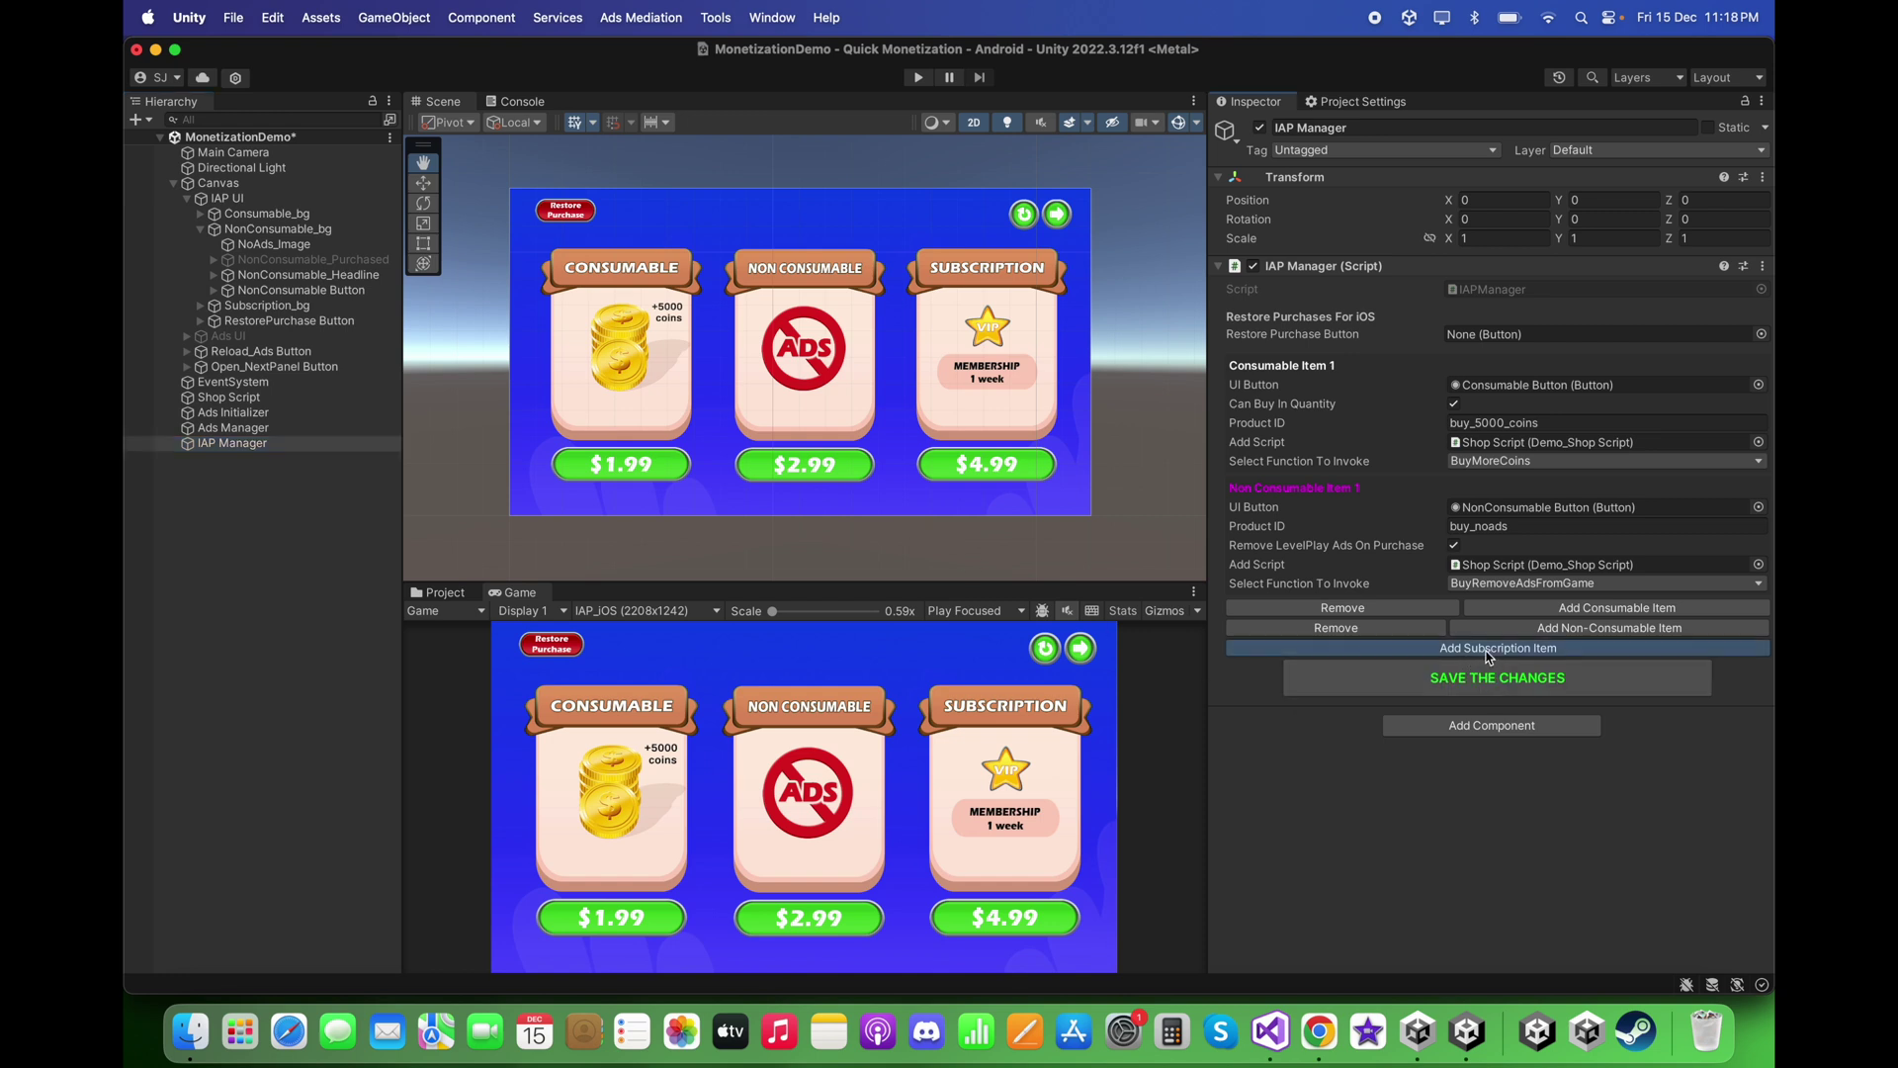
{"action": "left_click", "coordinate": [220, 230]}
{"action": "left_click", "coordinate": [201, 229]}
{"action": "left_click", "coordinate": [201, 244]}
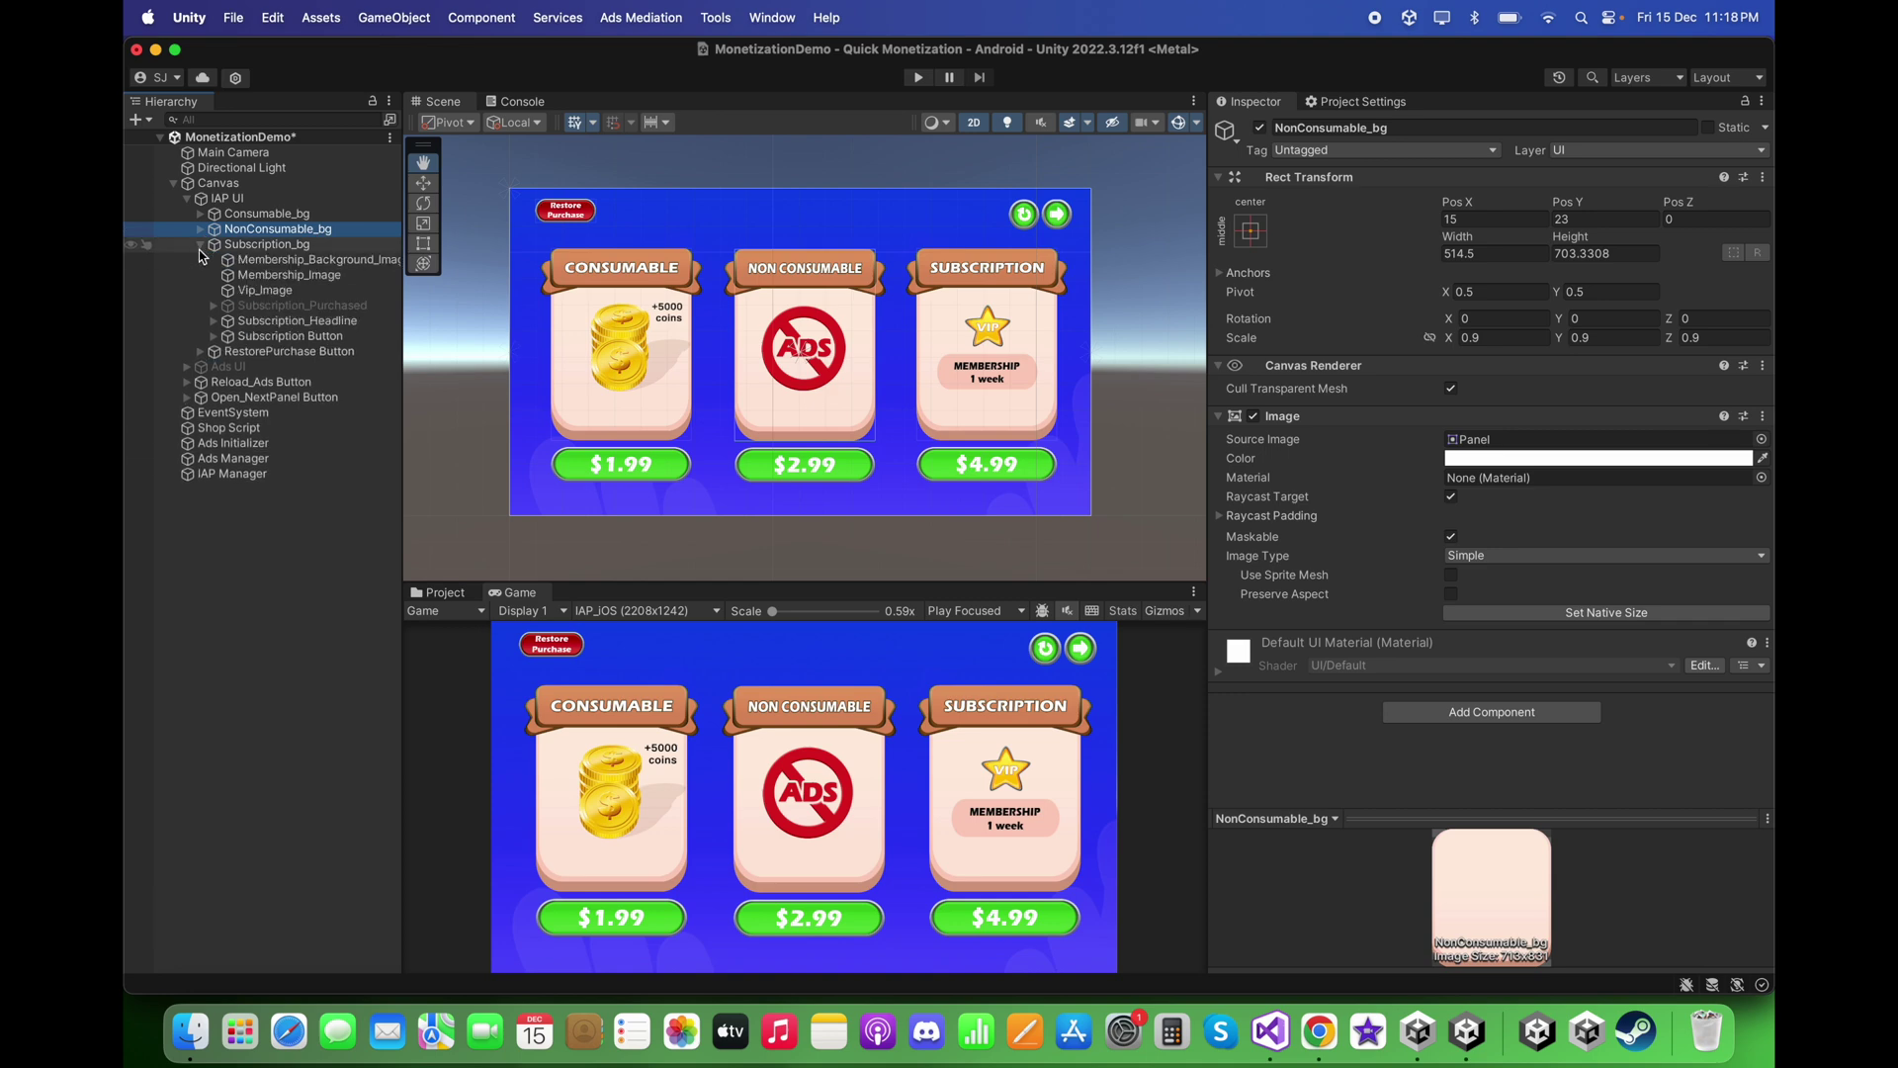
{"action": "left_click", "coordinate": [297, 473]}
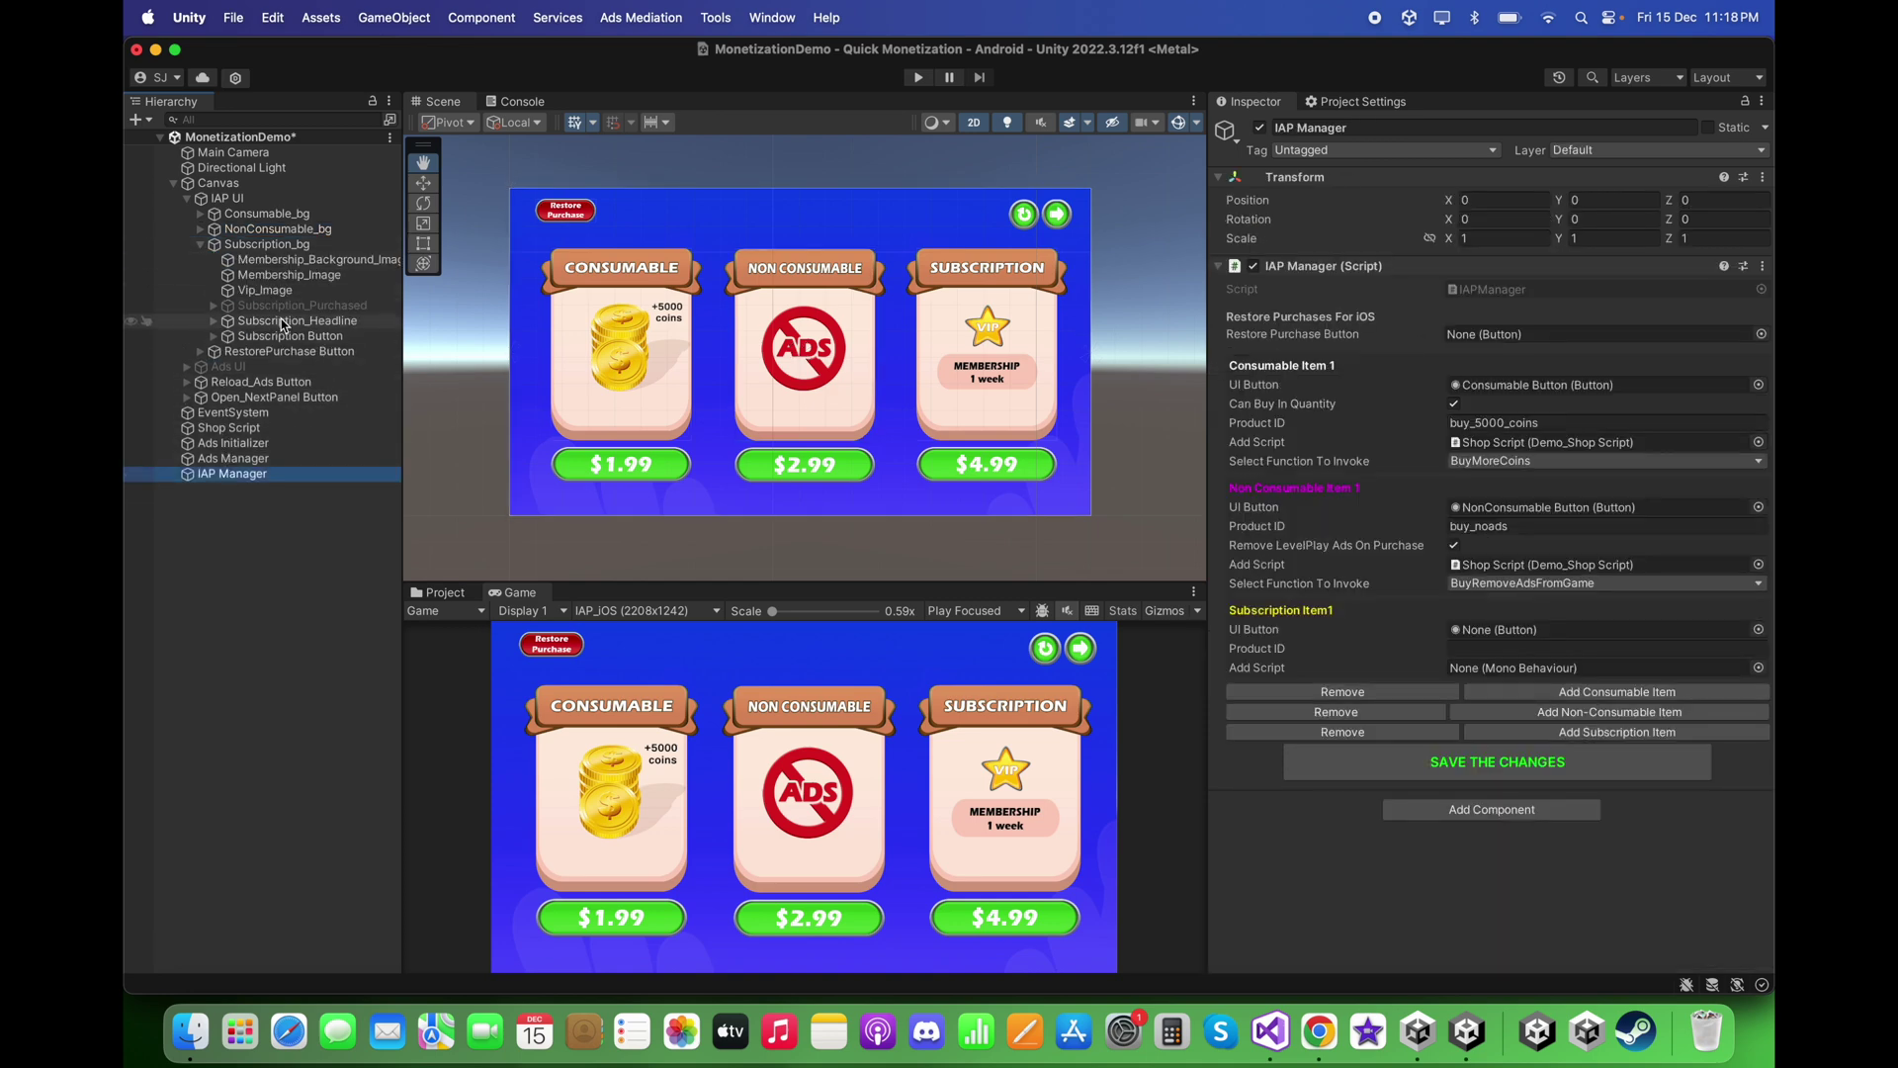
{"action": "left_click_drag", "start_coordinate": [326, 338], "coordinate": [1535, 630]}
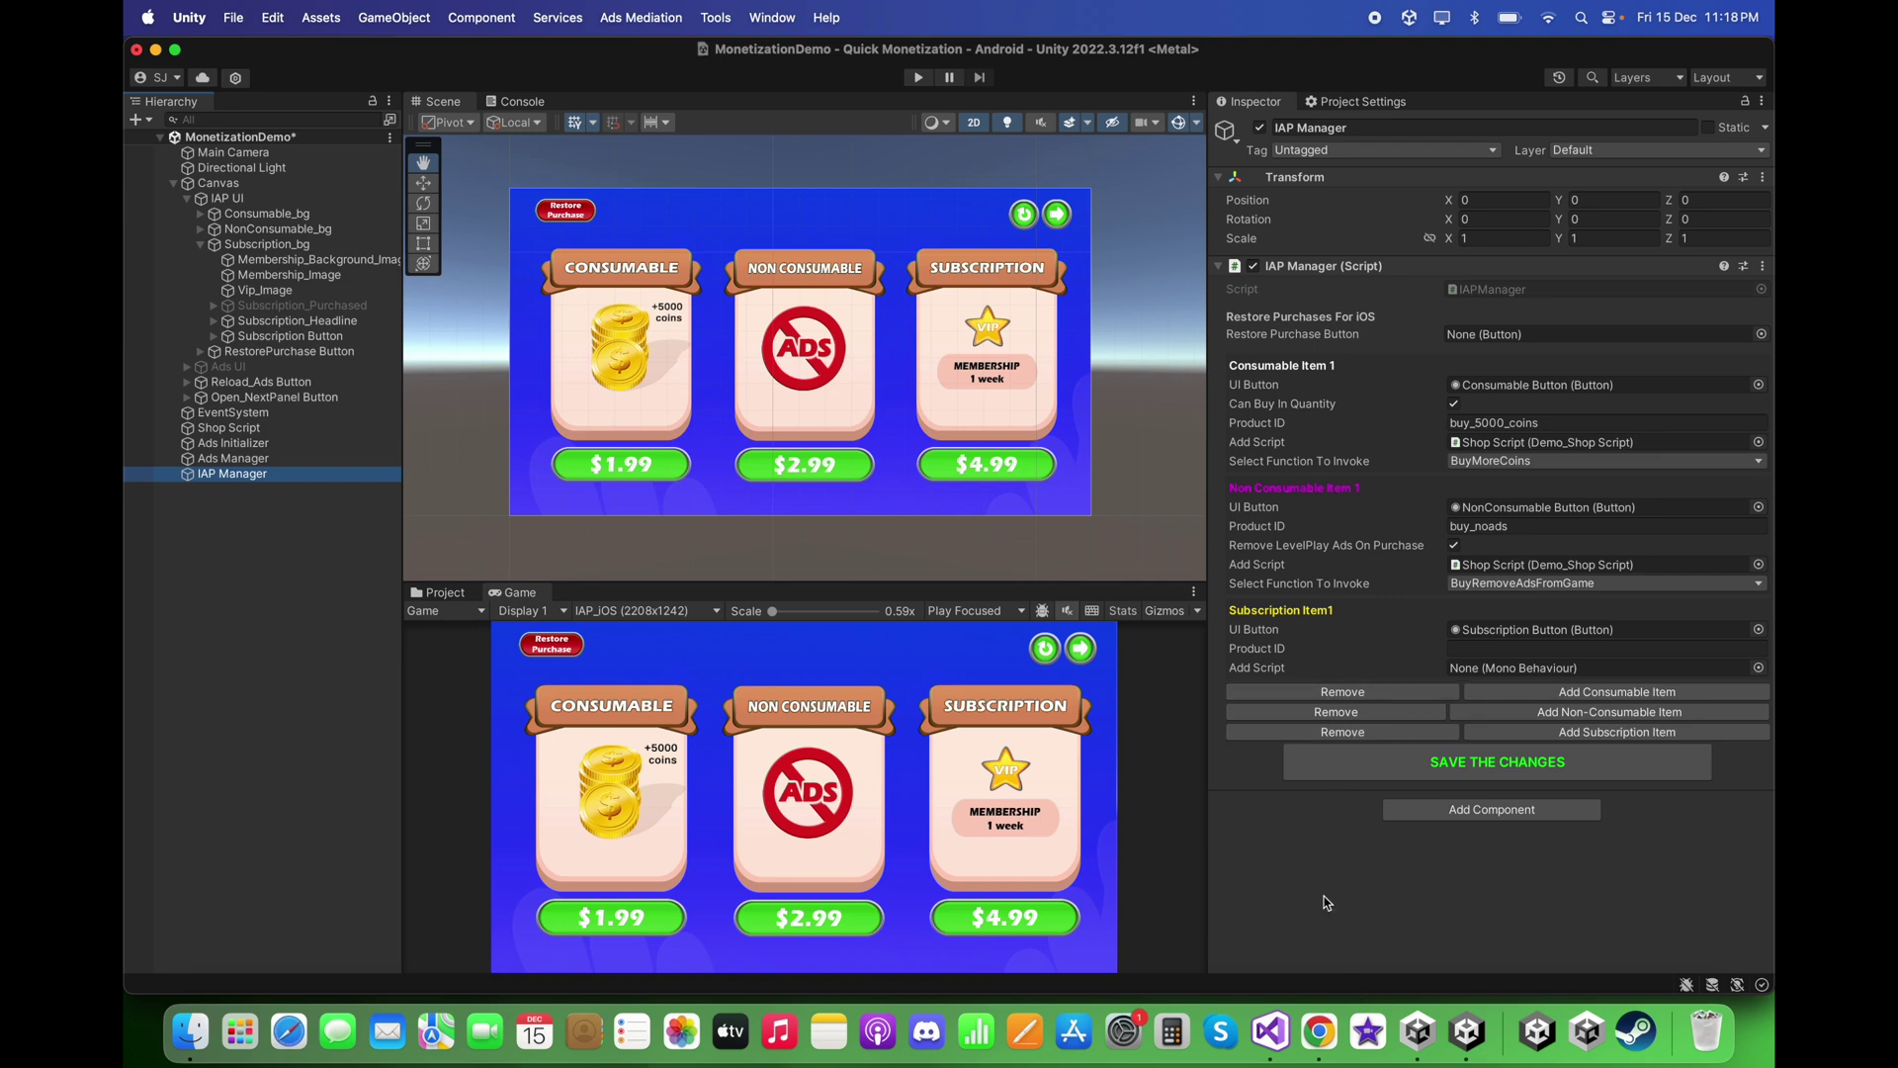
Copy the 1 week membership's product ID vip_membership1week from Google Play Console in Chrome into Subscription Item1's Product ID in Unity.
{"action": "left_click", "coordinate": [1320, 1032]}
{"action": "double_click", "coordinate": [785, 425]}
{"action": "key", "text": "super+c"}
{"action": "left_click", "coordinate": [1050, 448]}
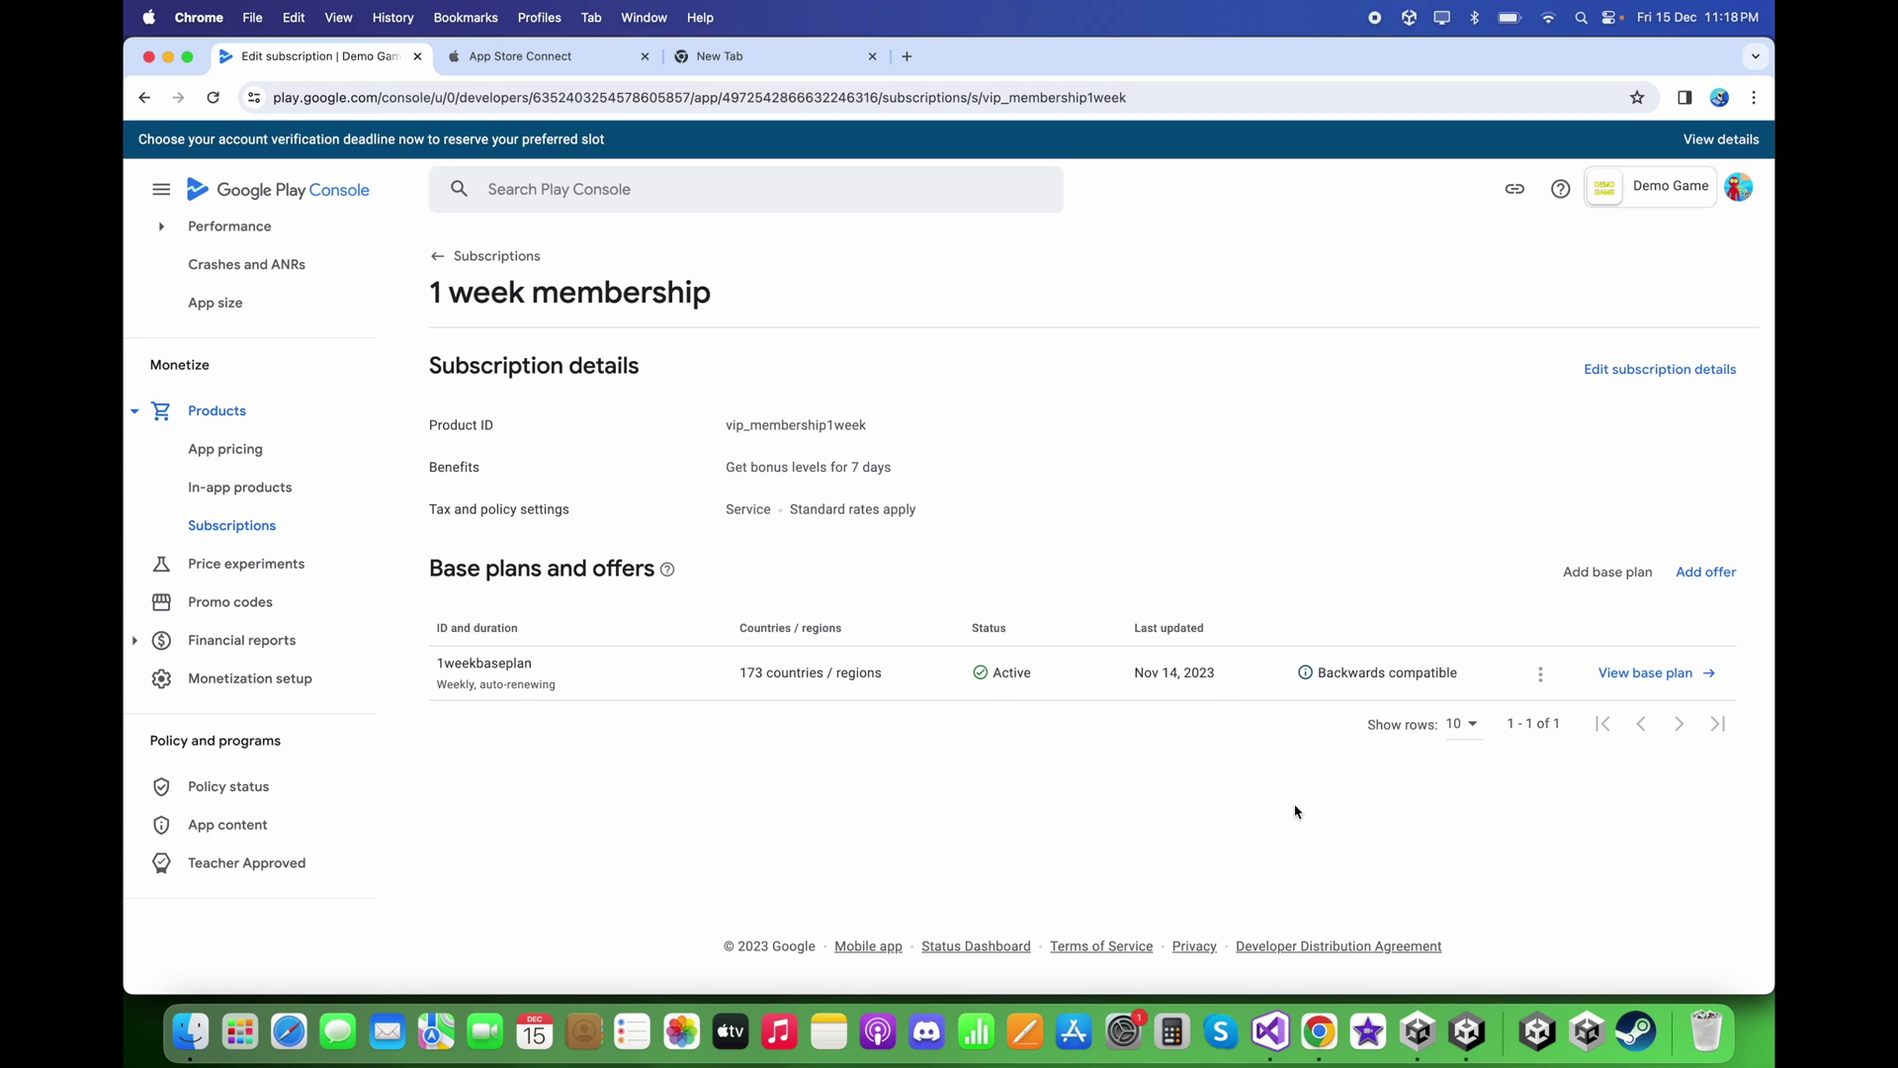
{"action": "left_click", "coordinate": [1467, 1031]}
{"action": "left_click", "coordinate": [1488, 647]}
{"action": "key", "text": "super+v"}
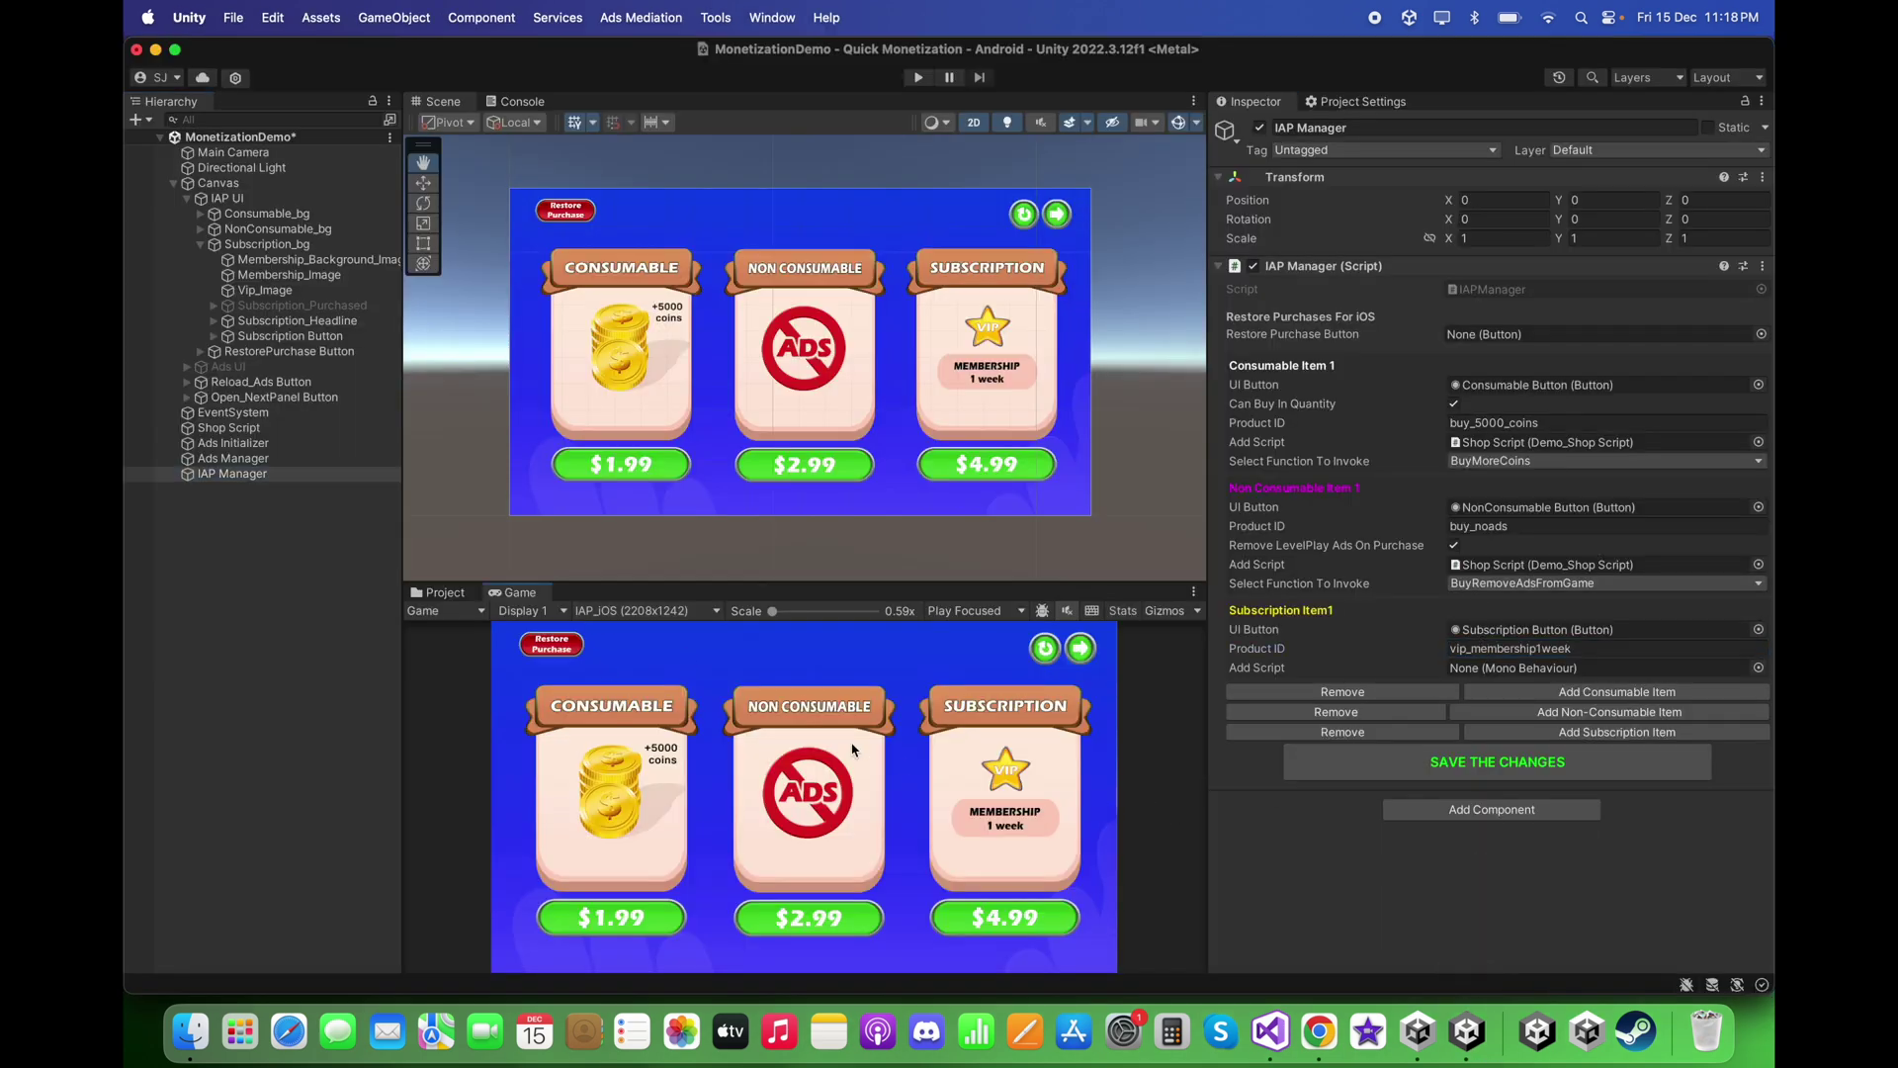
Assign the Shop Script object to Subscription Item1, with ActivateWeeklySubscription as its activation function and DeactivateWeeklySubscription as its deactivation function.
{"action": "left_click_drag", "start_coordinate": [1204, 785], "coordinate": [1134, 784]}
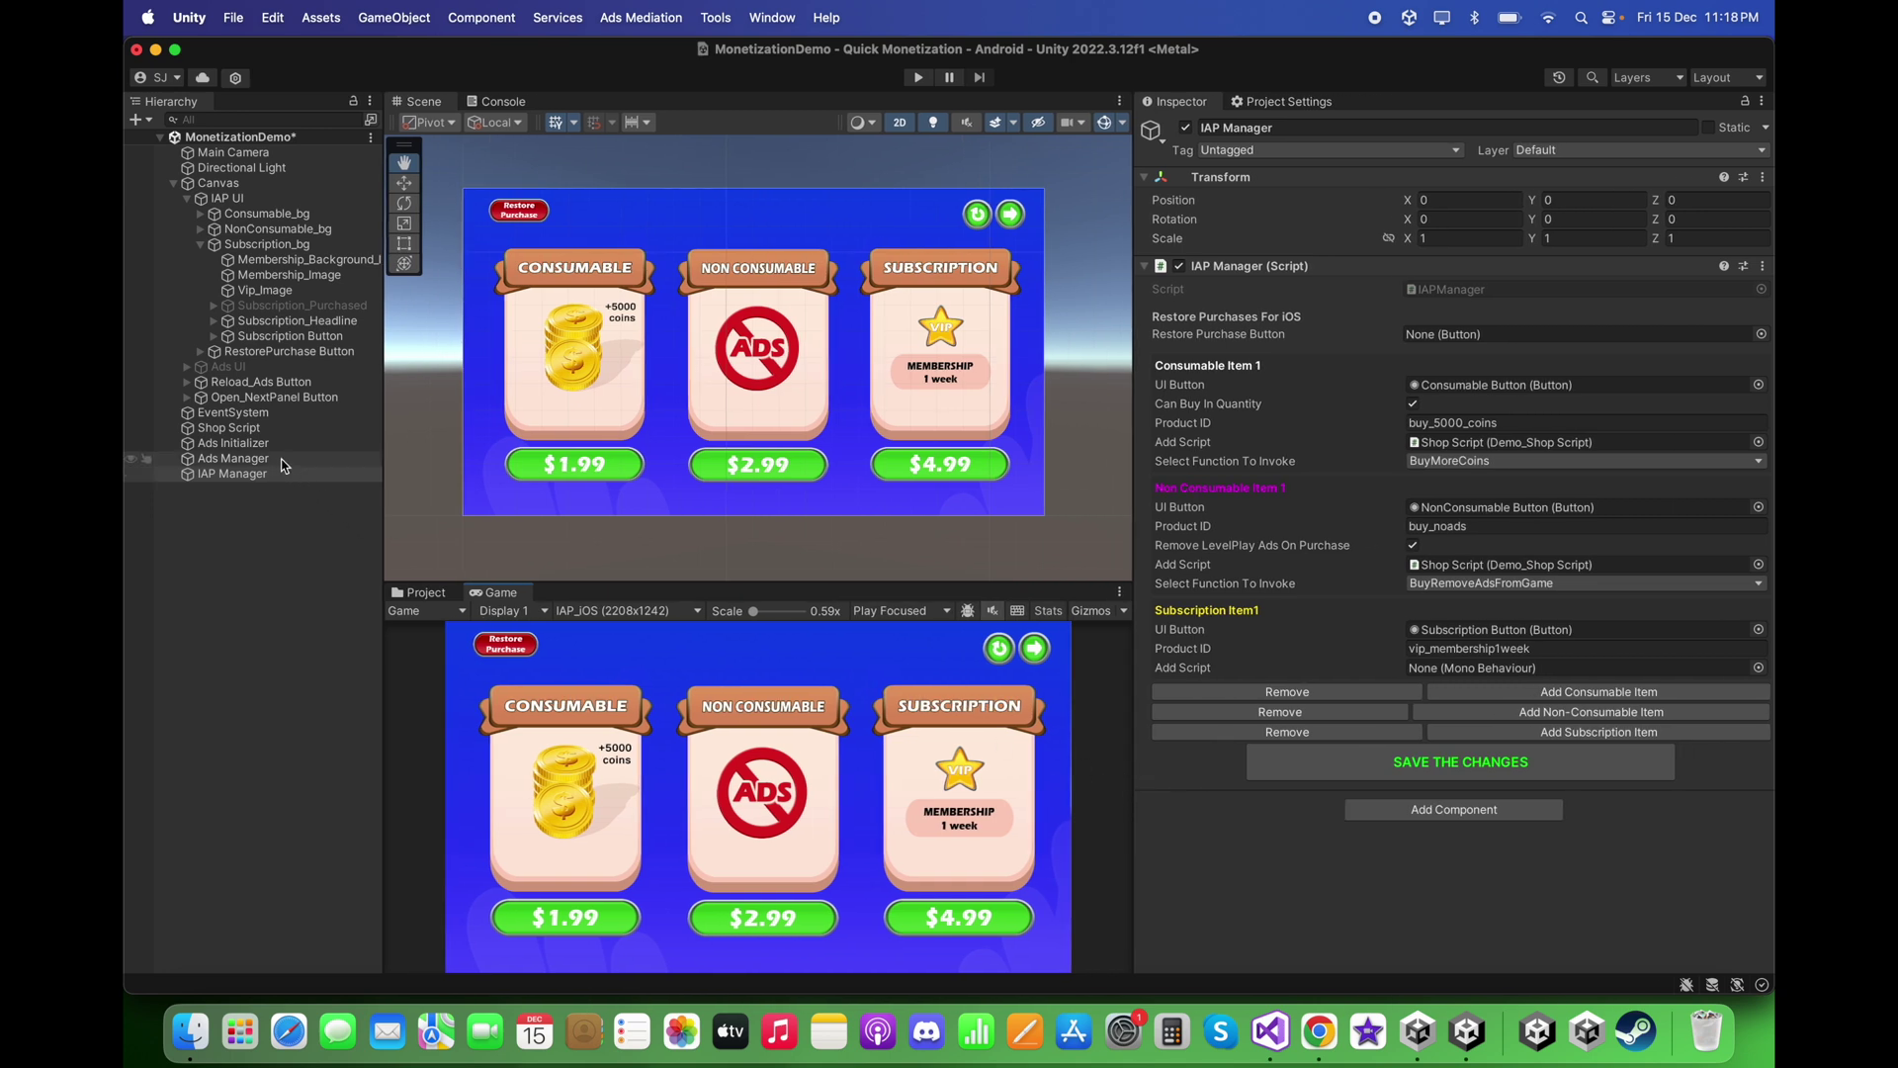
{"action": "left_click_drag", "start_coordinate": [247, 474], "coordinate": [1446, 678]}
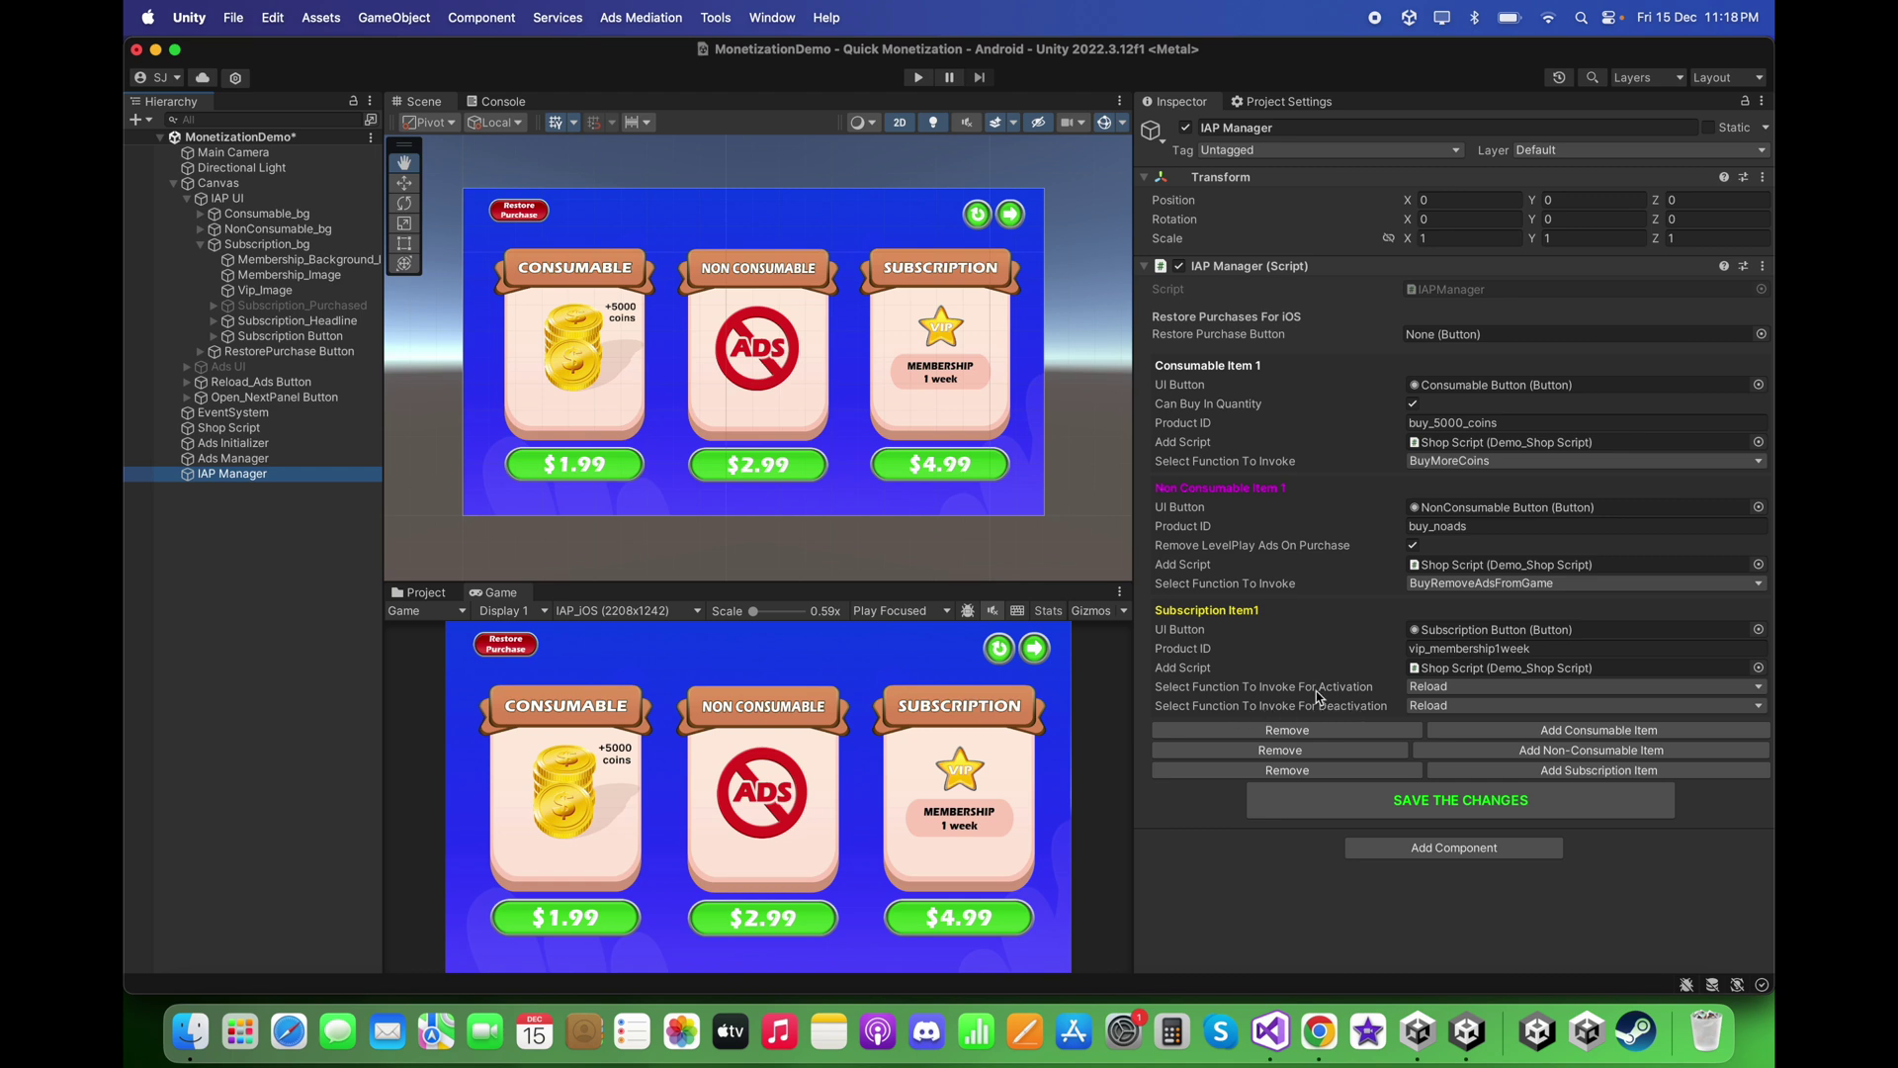
{"action": "left_click", "coordinate": [1427, 687]}
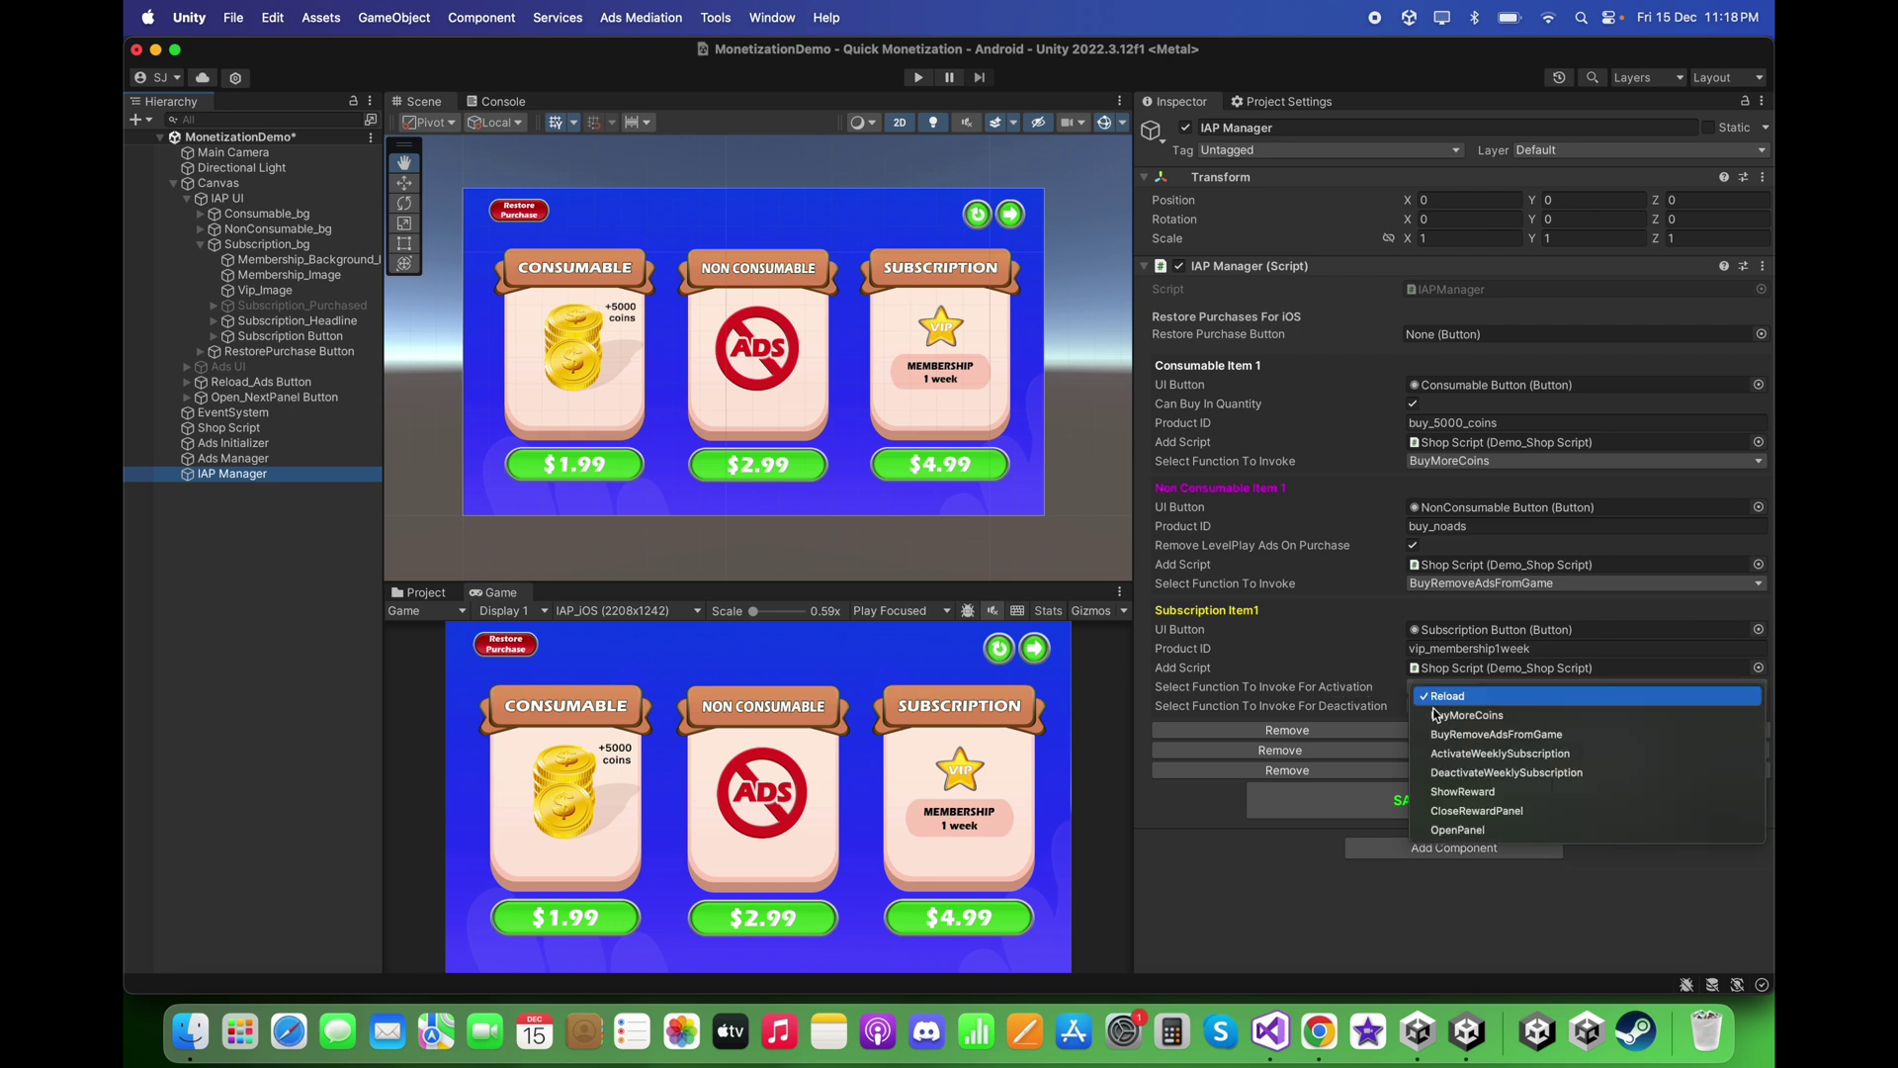
{"action": "left_click", "coordinate": [1488, 755]}
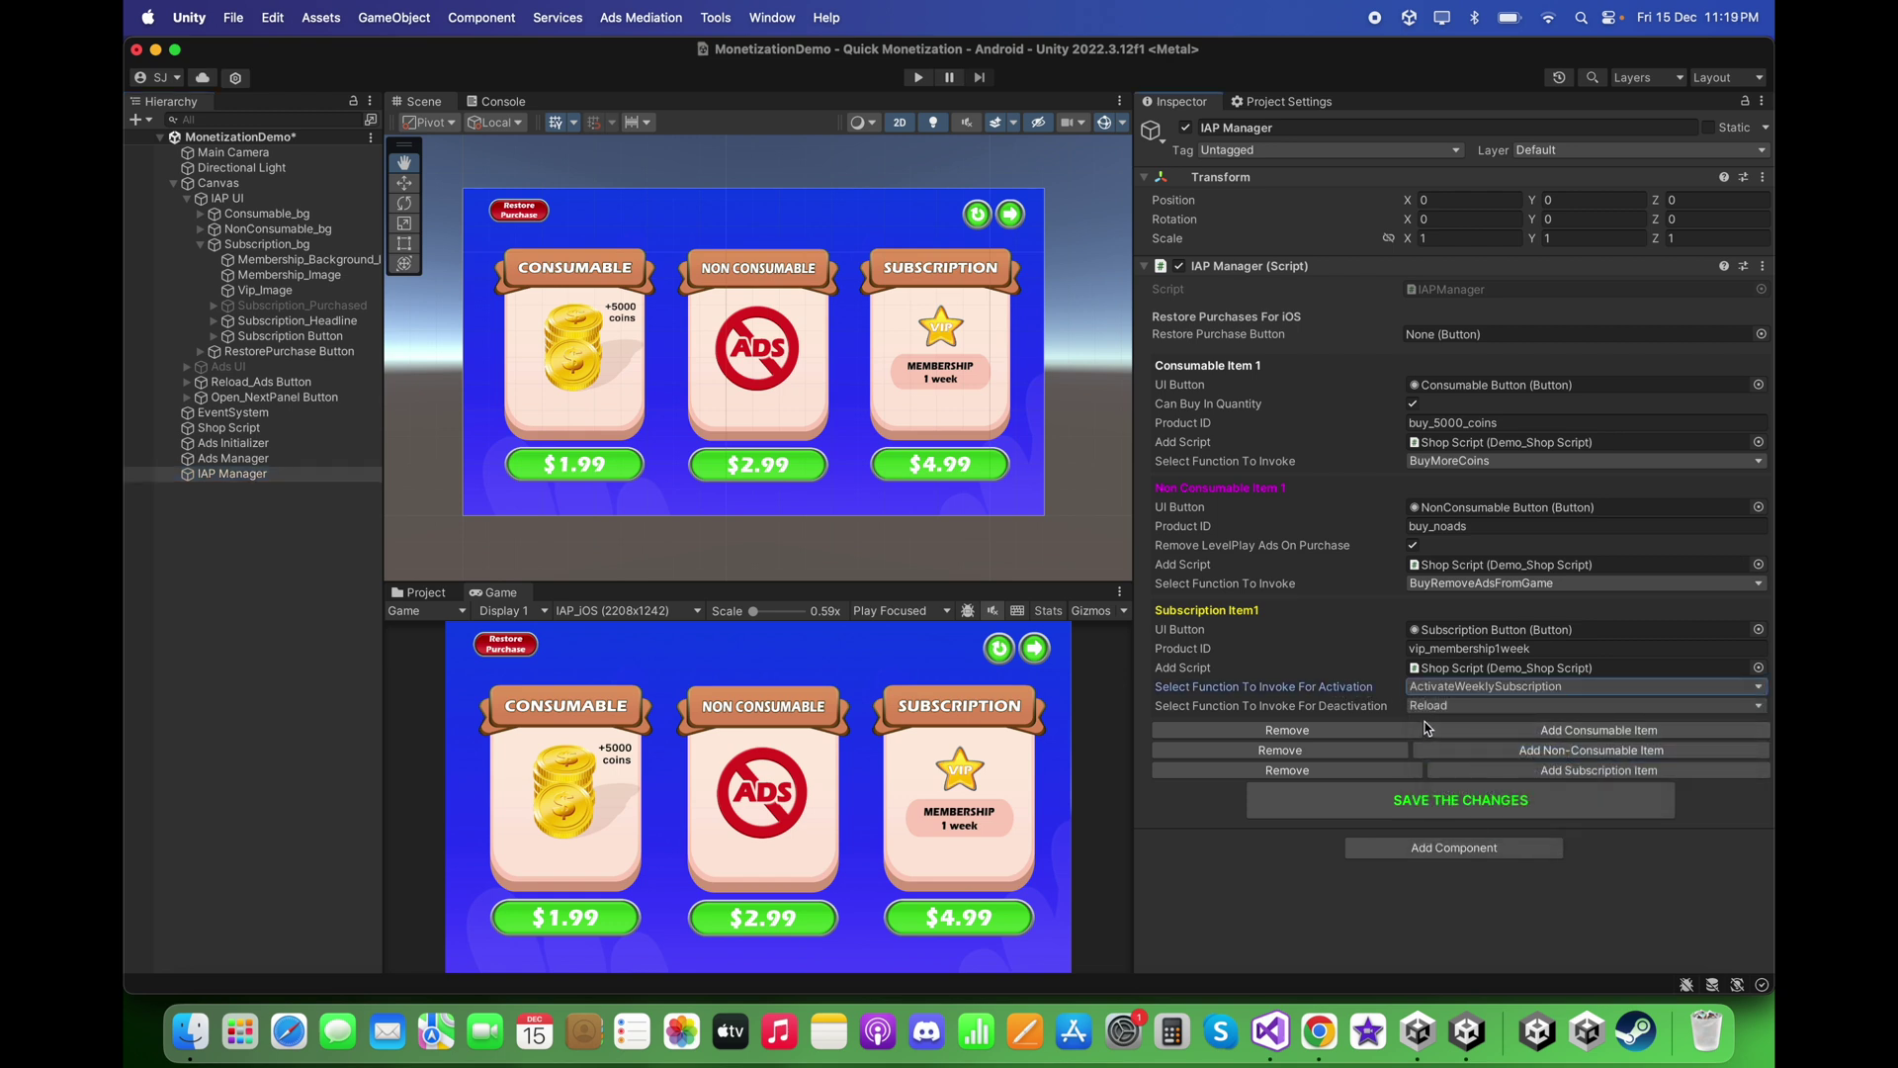
{"action": "left_click", "coordinate": [1425, 708]}
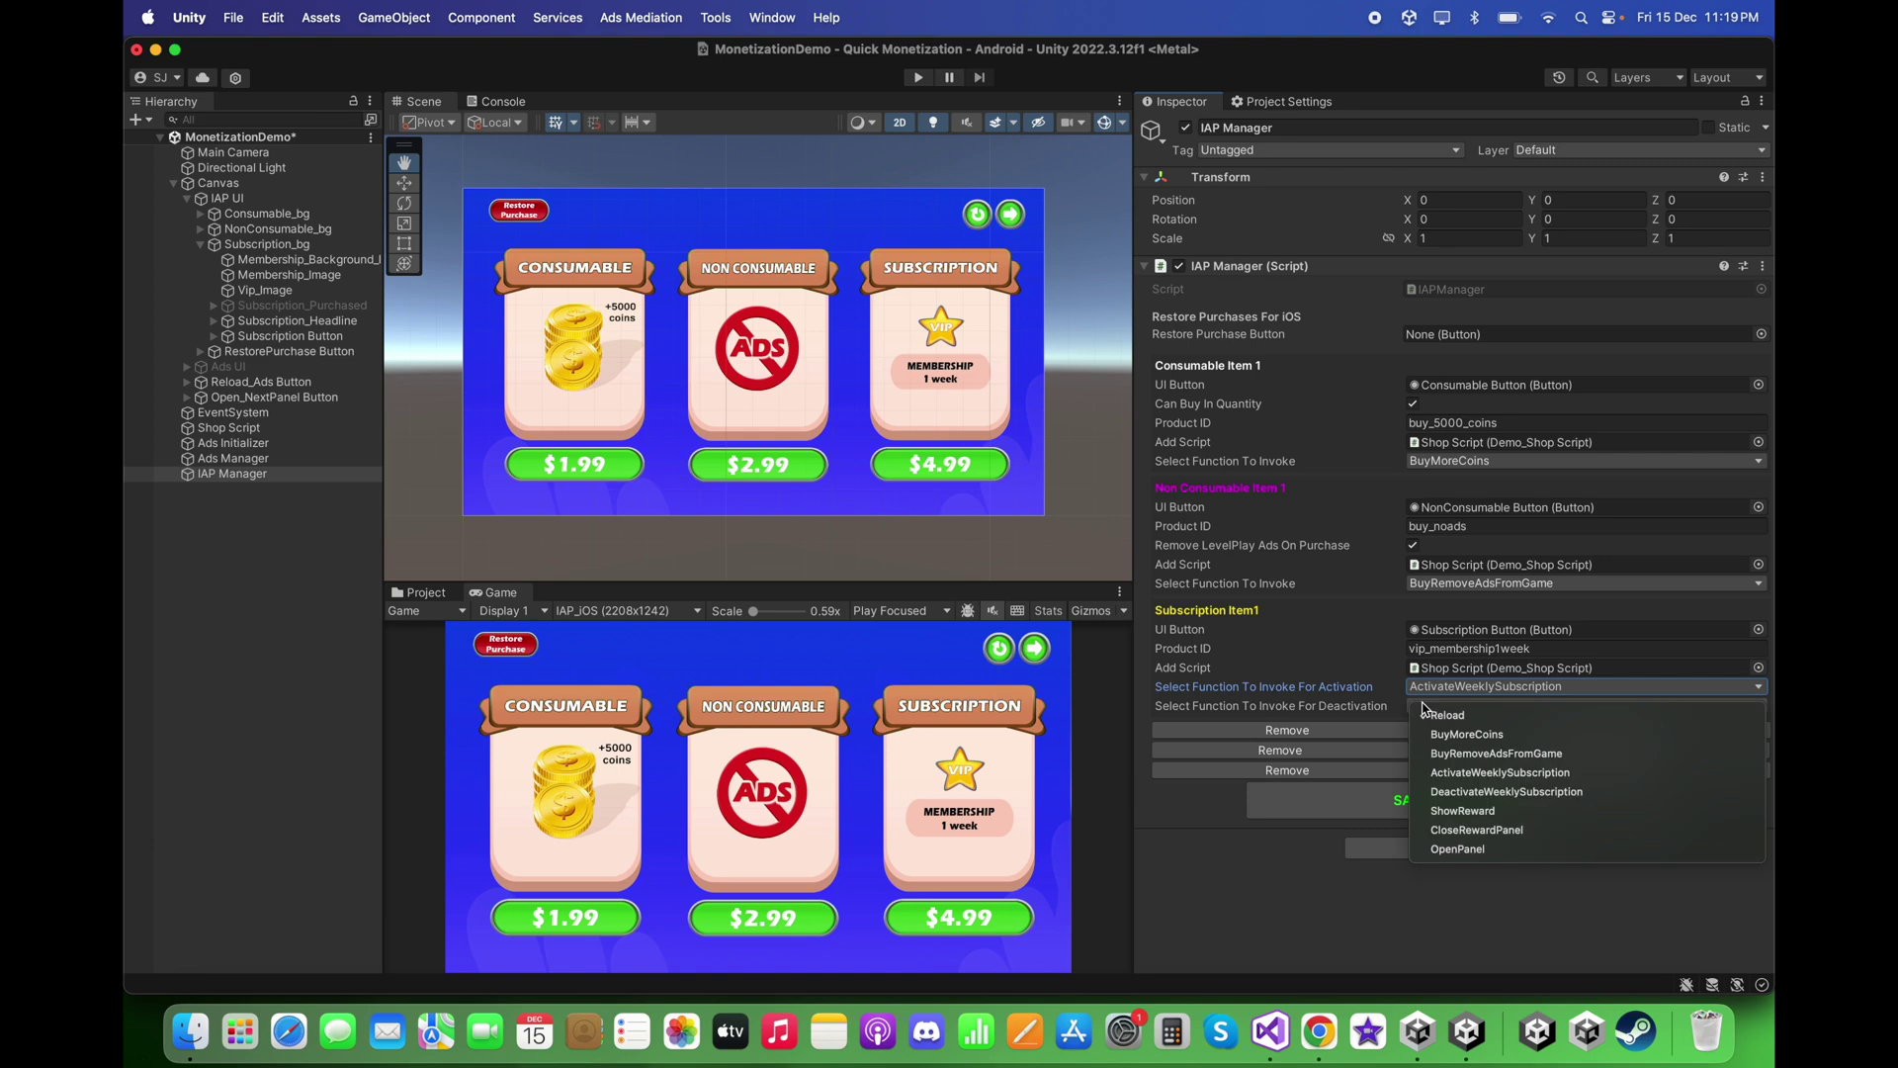
{"action": "left_click", "coordinate": [1425, 793]}
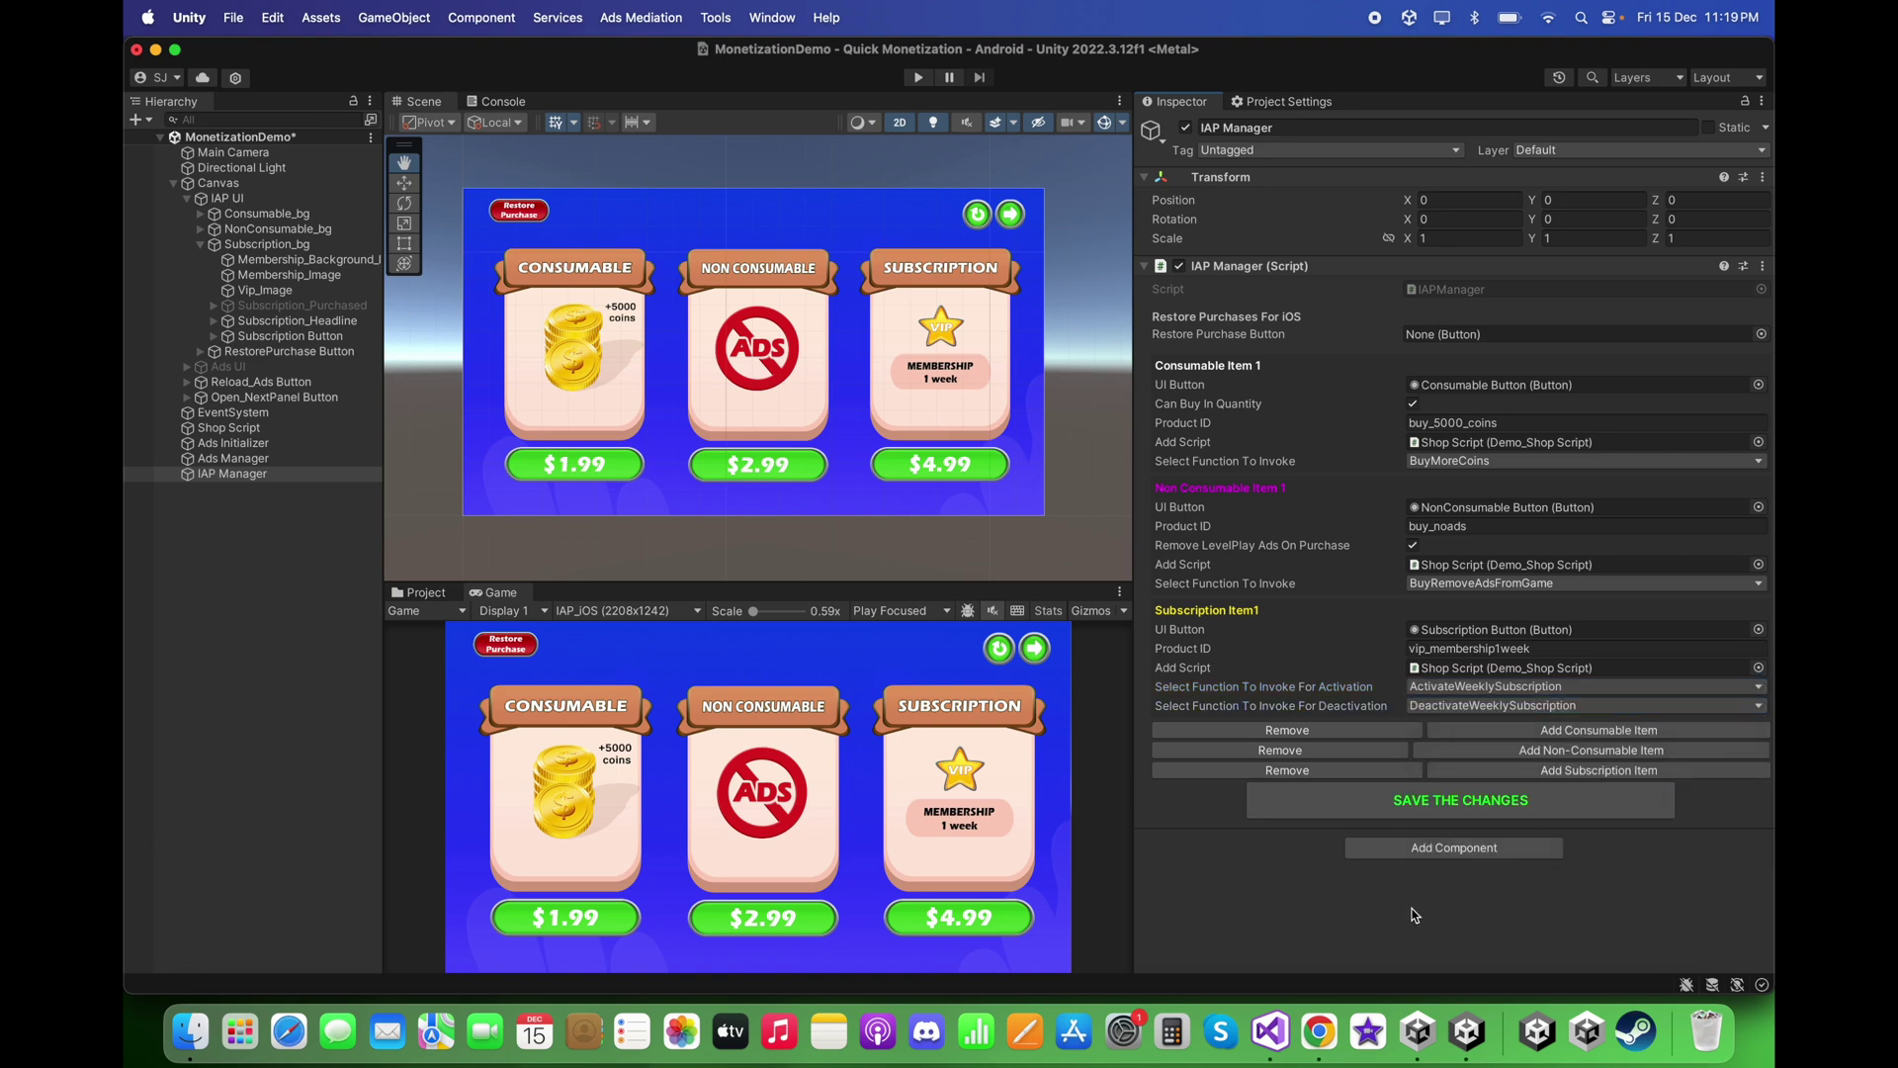
Examine the ActivateWeeklySubscription and DeactivateWeeklySubscription methods in Visual Studio, covering how SubscriptionPurchasedObject is switched, and return to Unity.
{"action": "left_click", "coordinate": [1272, 1031]}
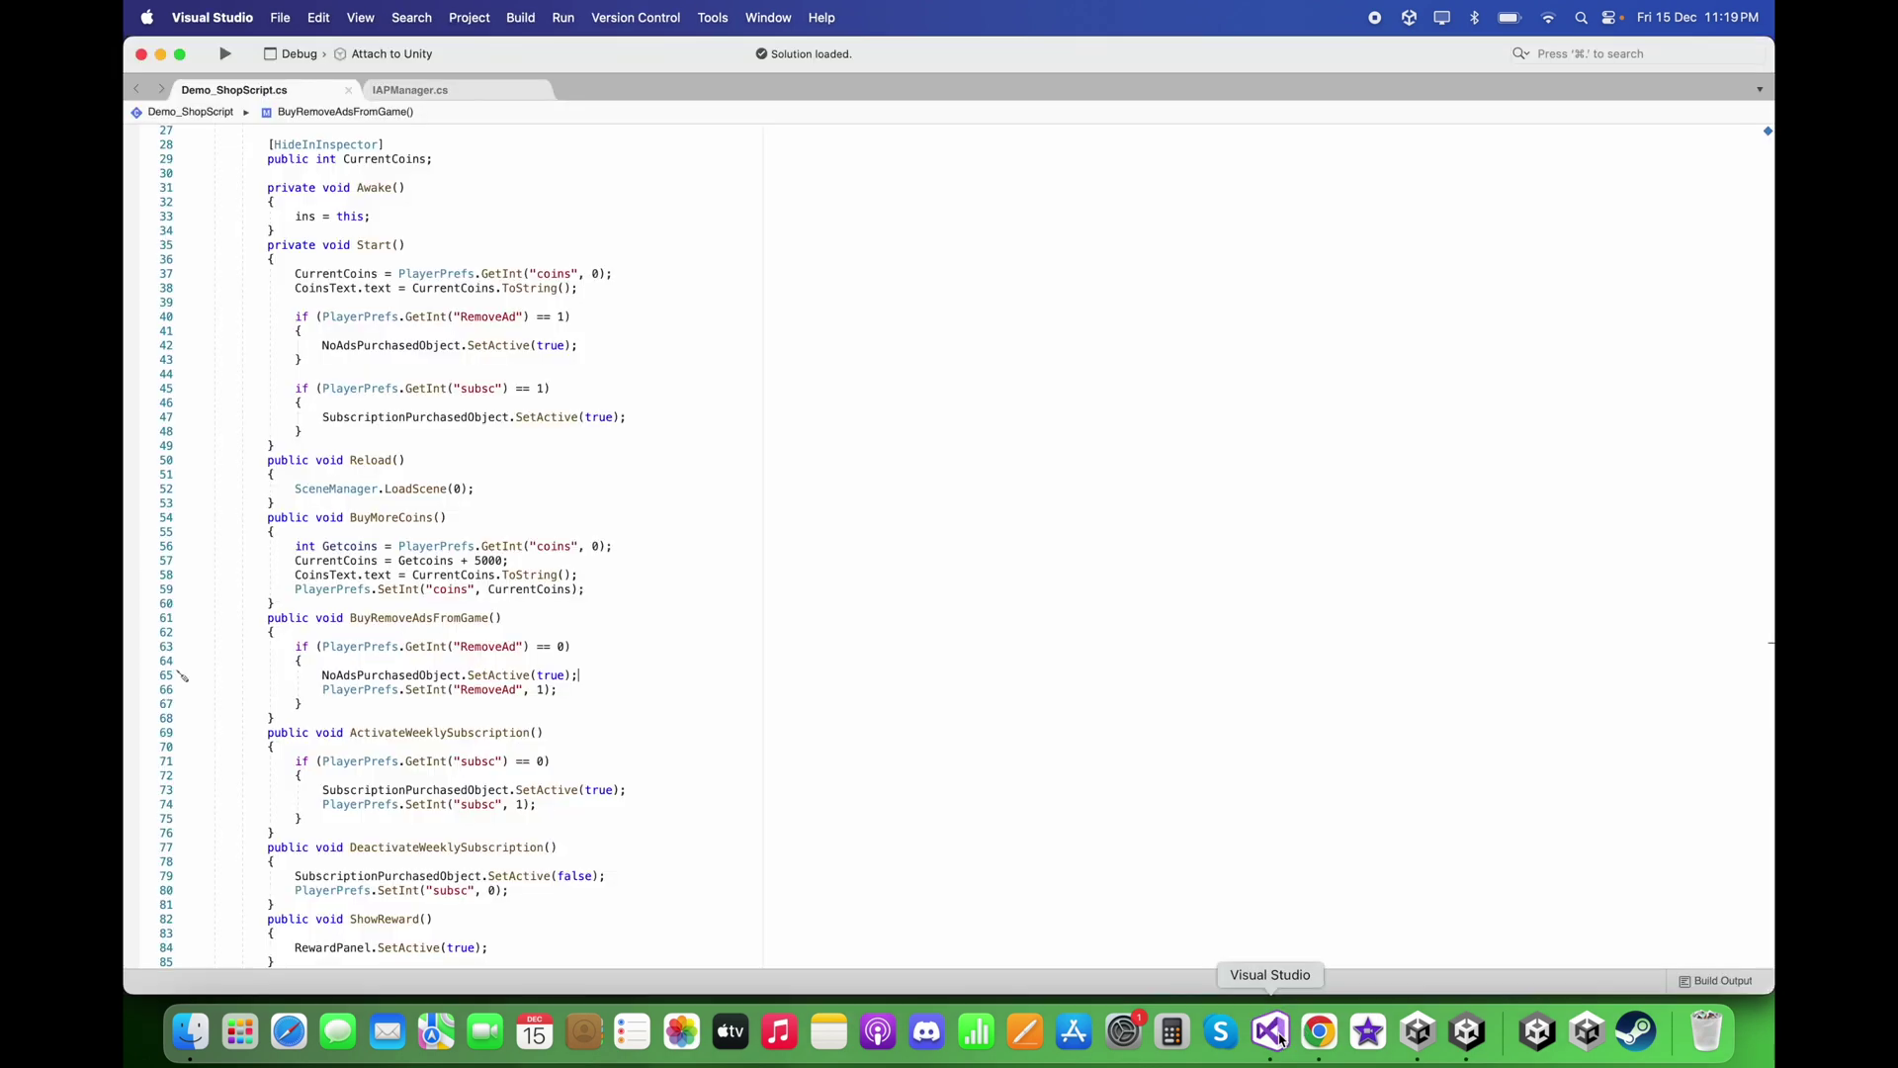
{"action": "scroll", "coordinate": [727, 715], "scroll_direction": "down", "scroll_amount": 5}
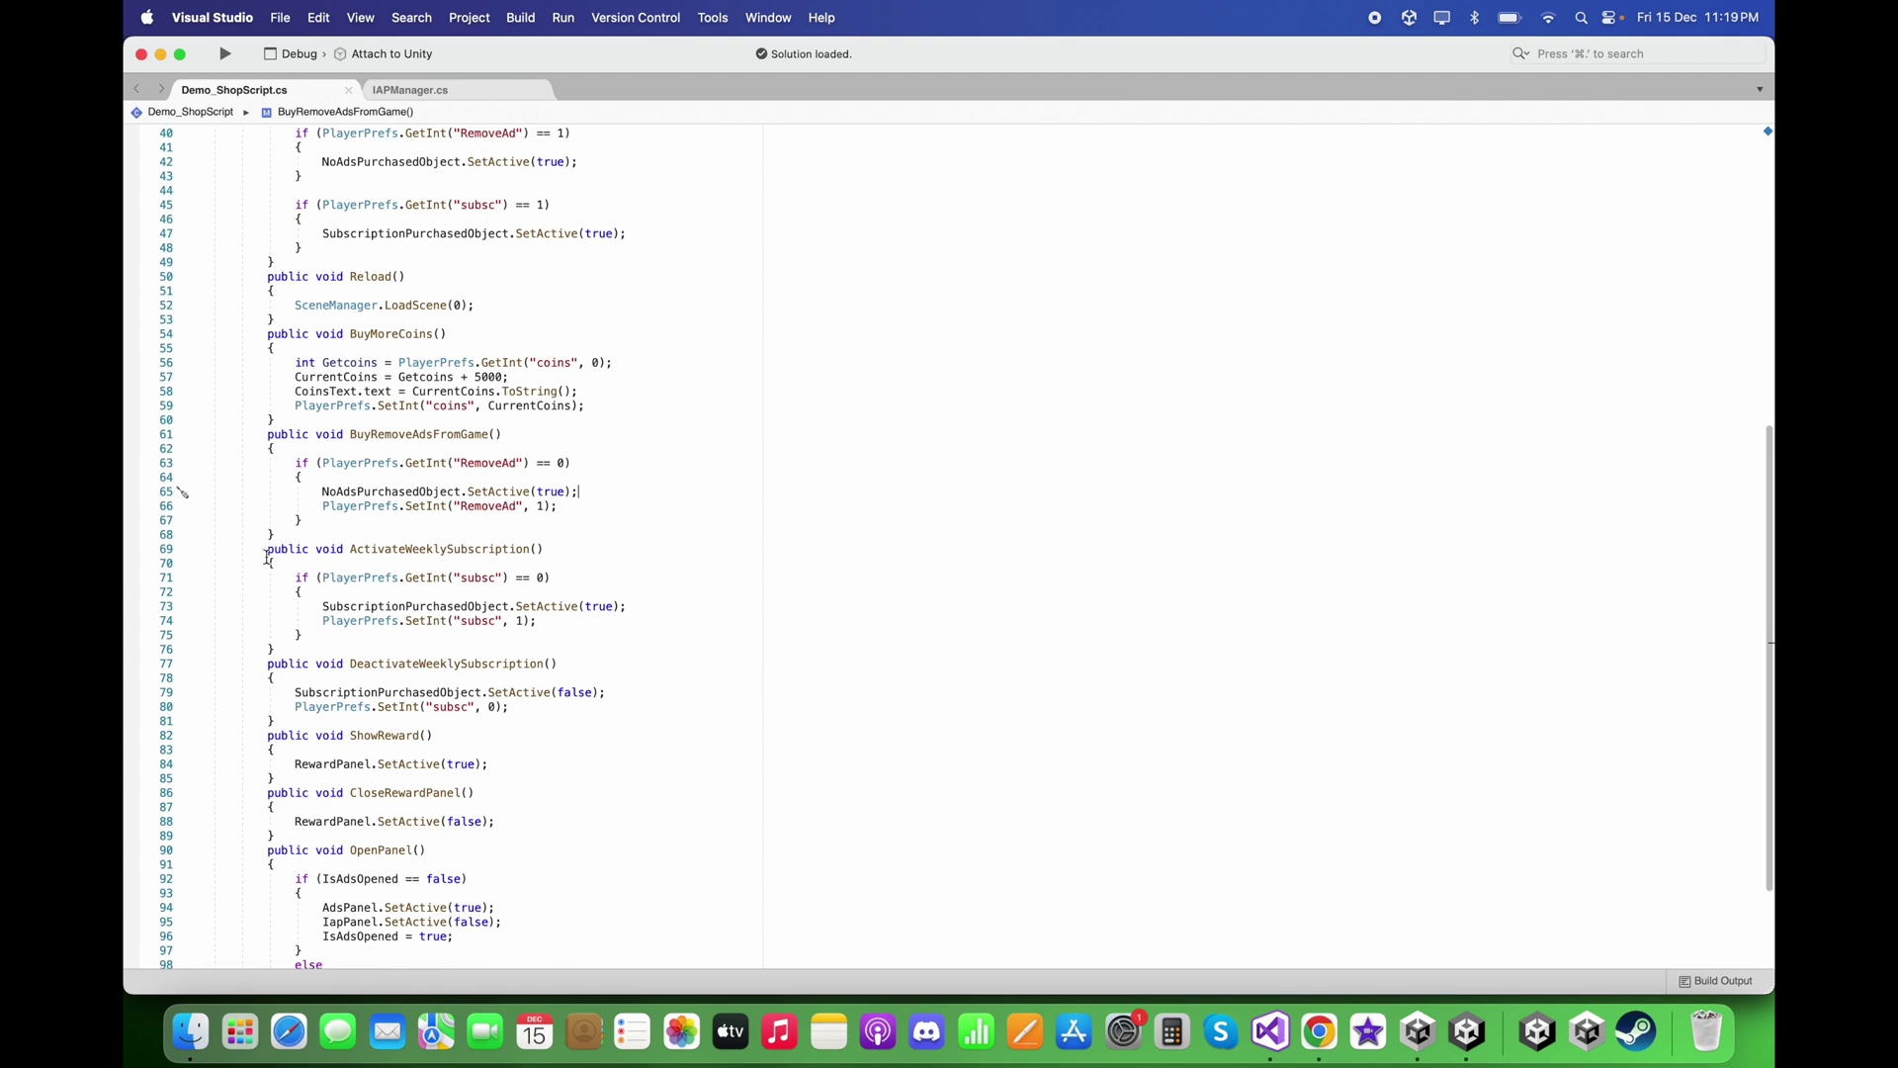
{"action": "left_click_drag", "start_coordinate": [267, 558], "coordinate": [313, 724]}
{"action": "left_click", "coordinate": [313, 724]}
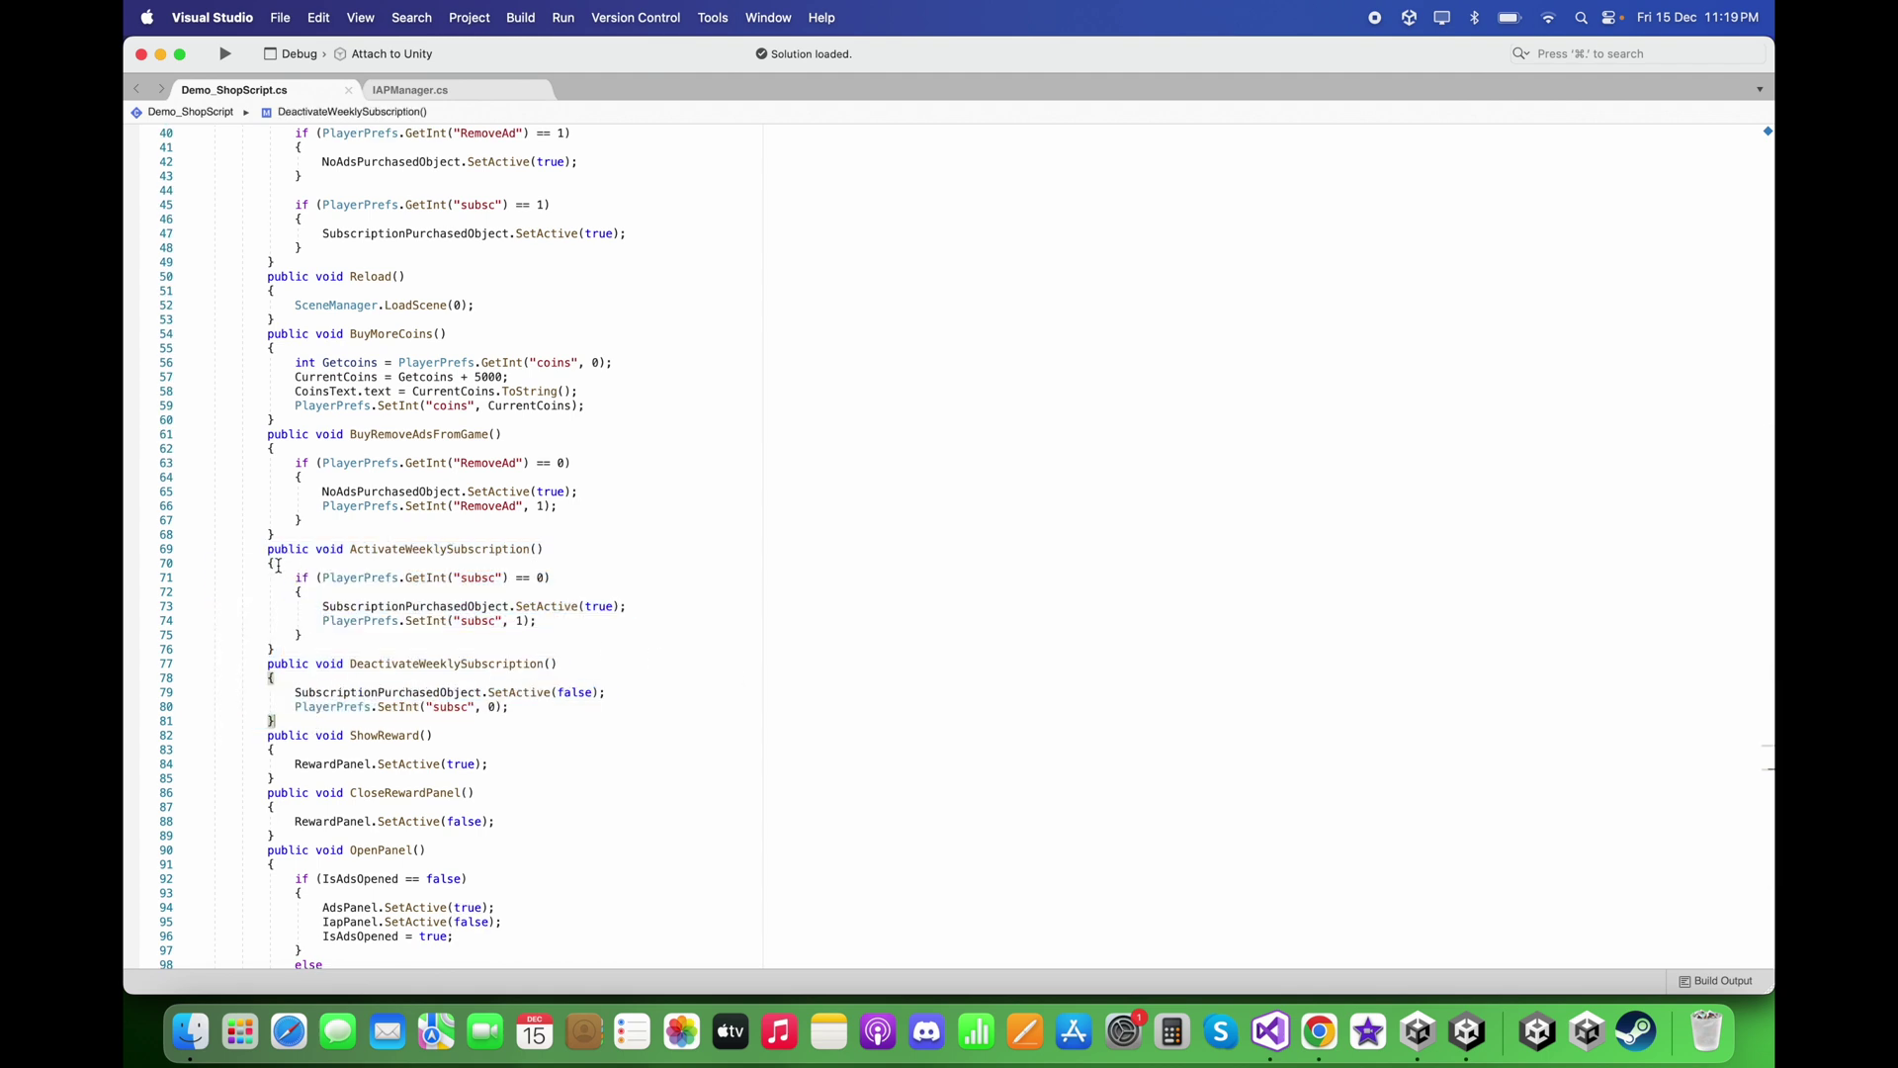
{"action": "left_click_drag", "start_coordinate": [263, 550], "coordinate": [662, 612]}
{"action": "left_click", "coordinate": [304, 650]}
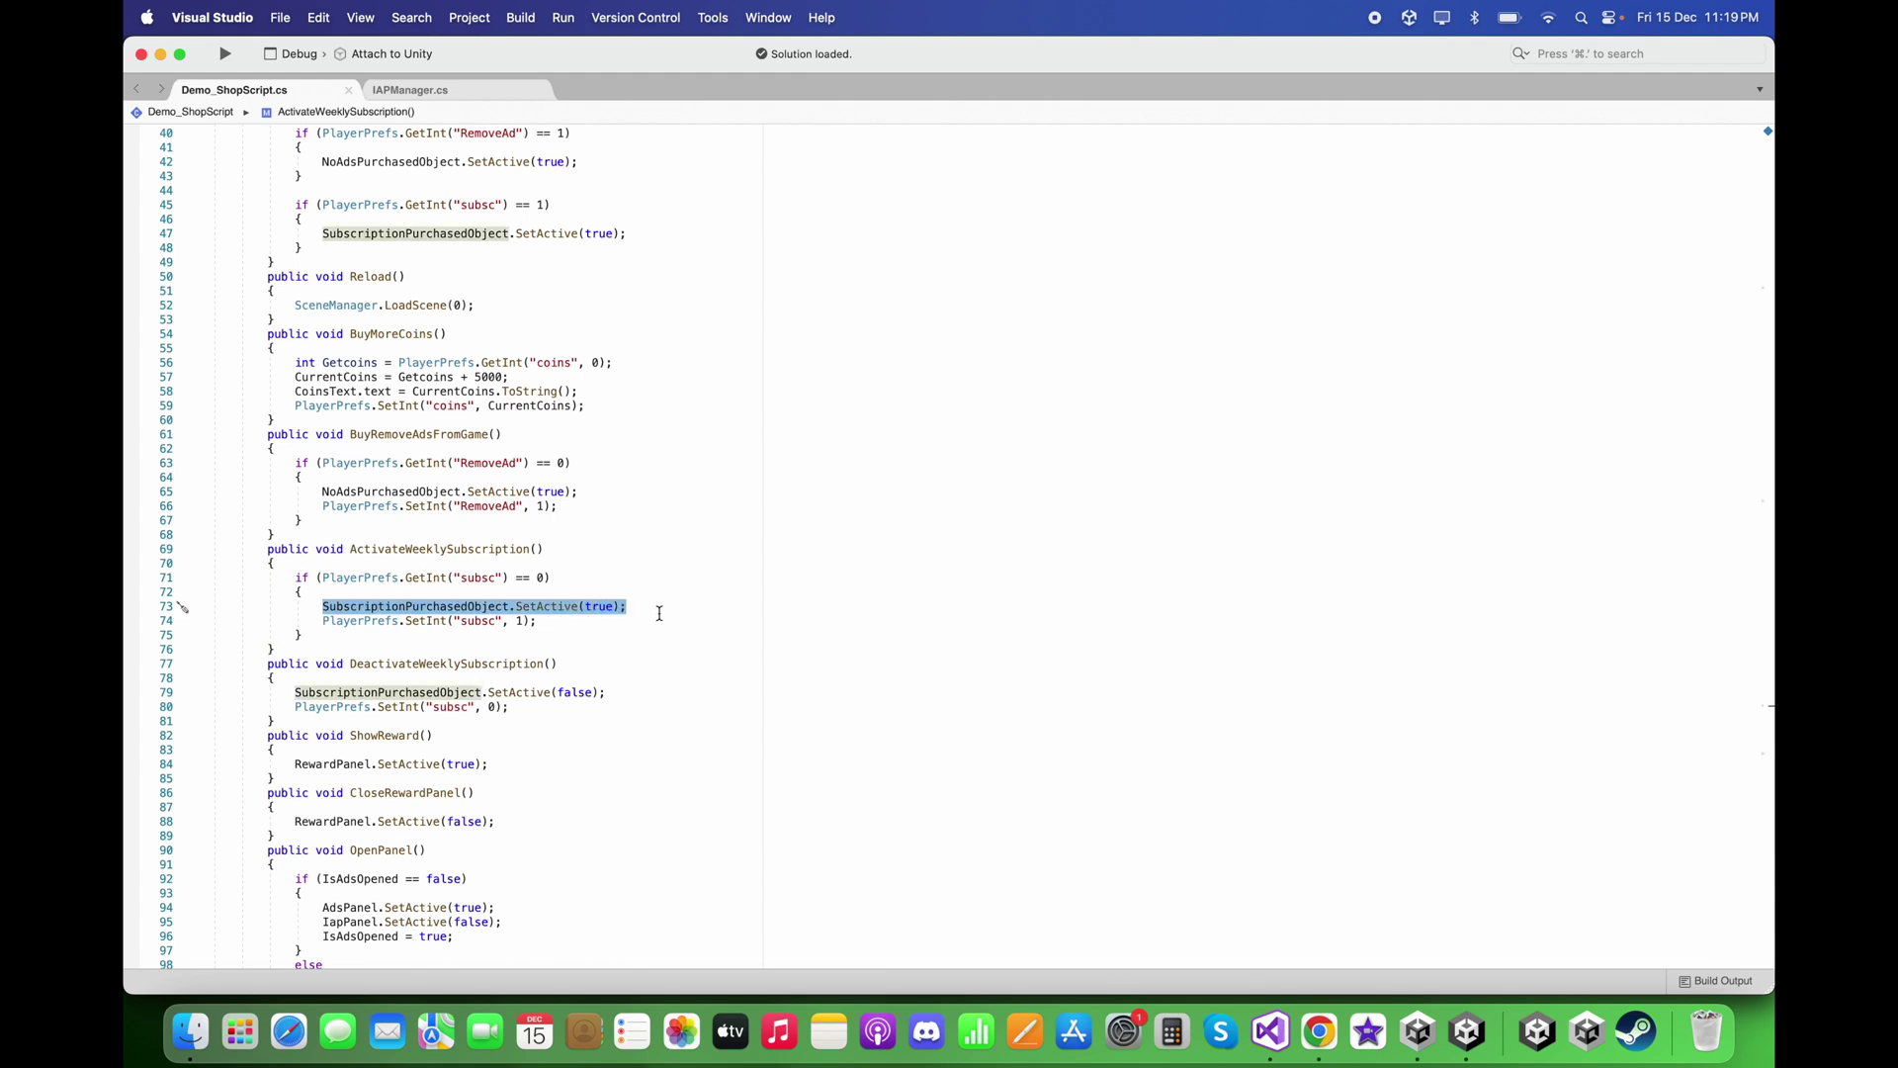
{"action": "left_click", "coordinate": [280, 692]}
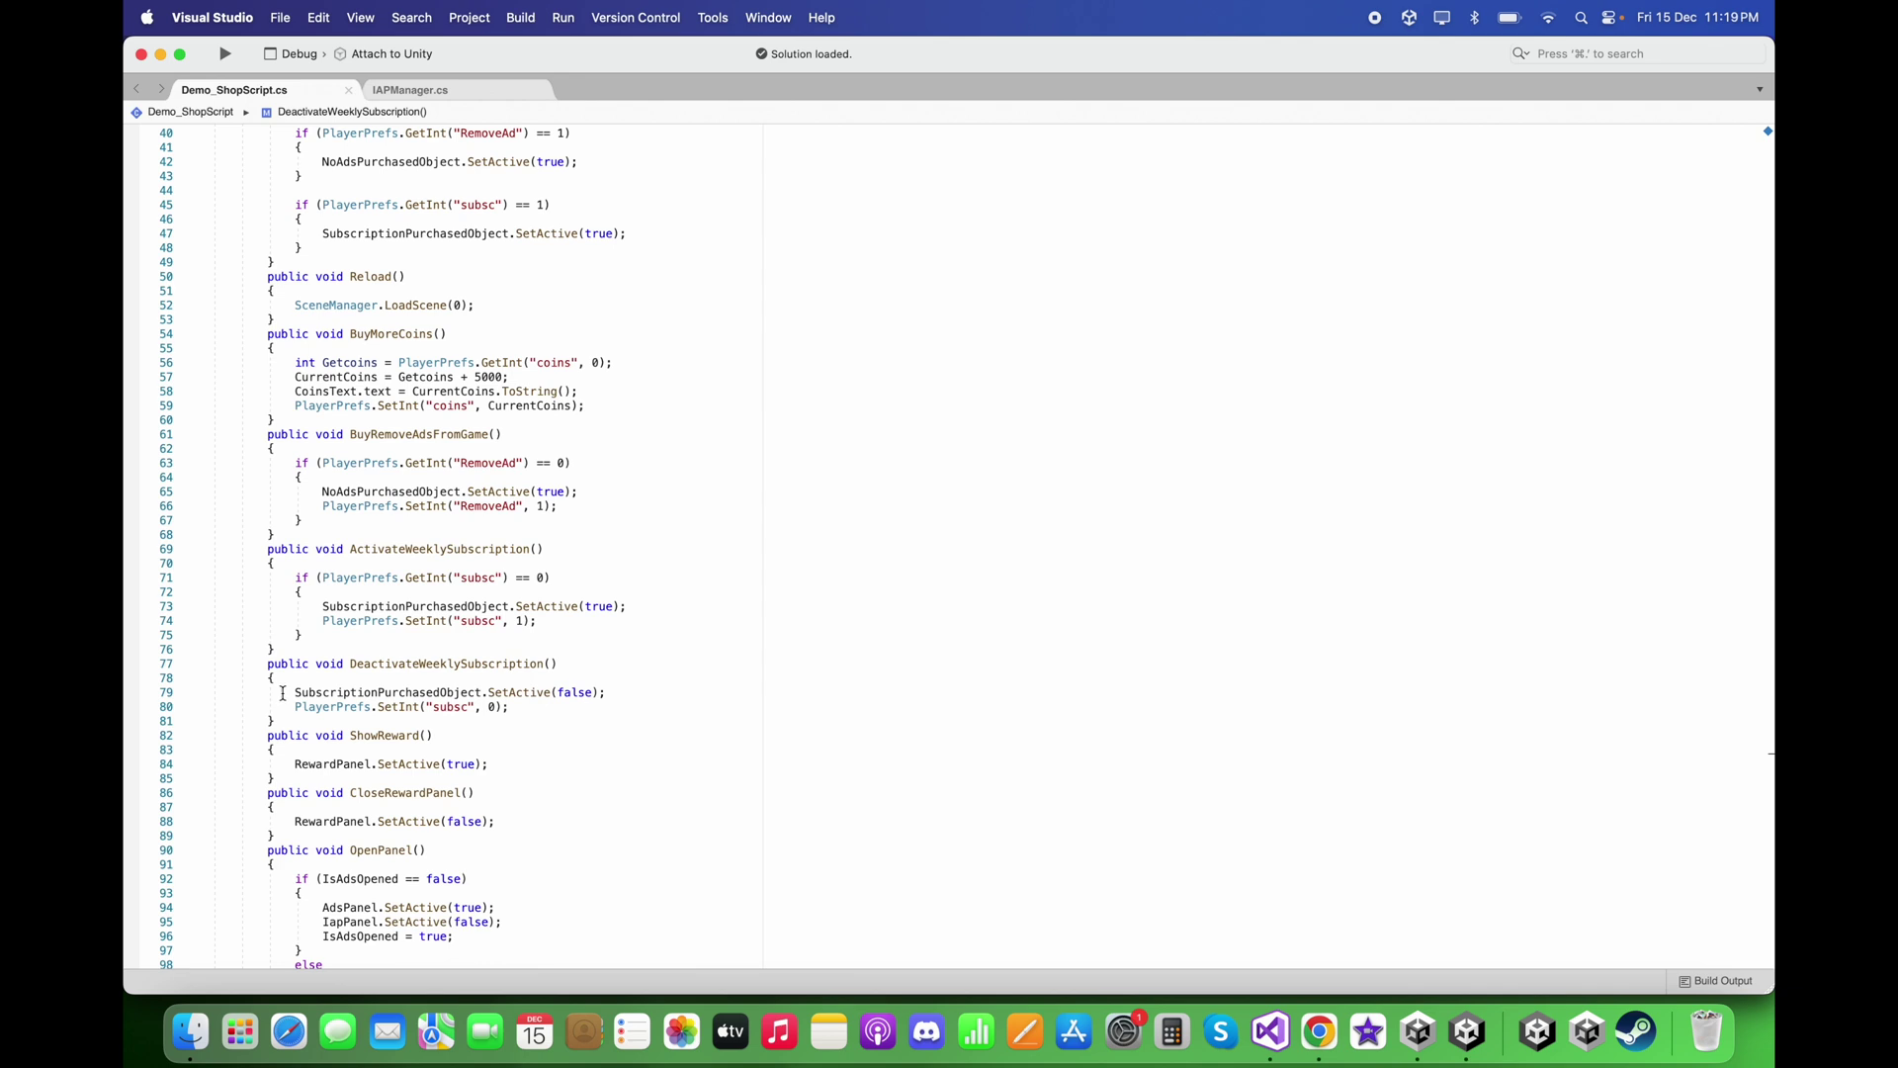
{"action": "left_click_drag", "start_coordinate": [292, 695], "coordinate": [621, 698]}
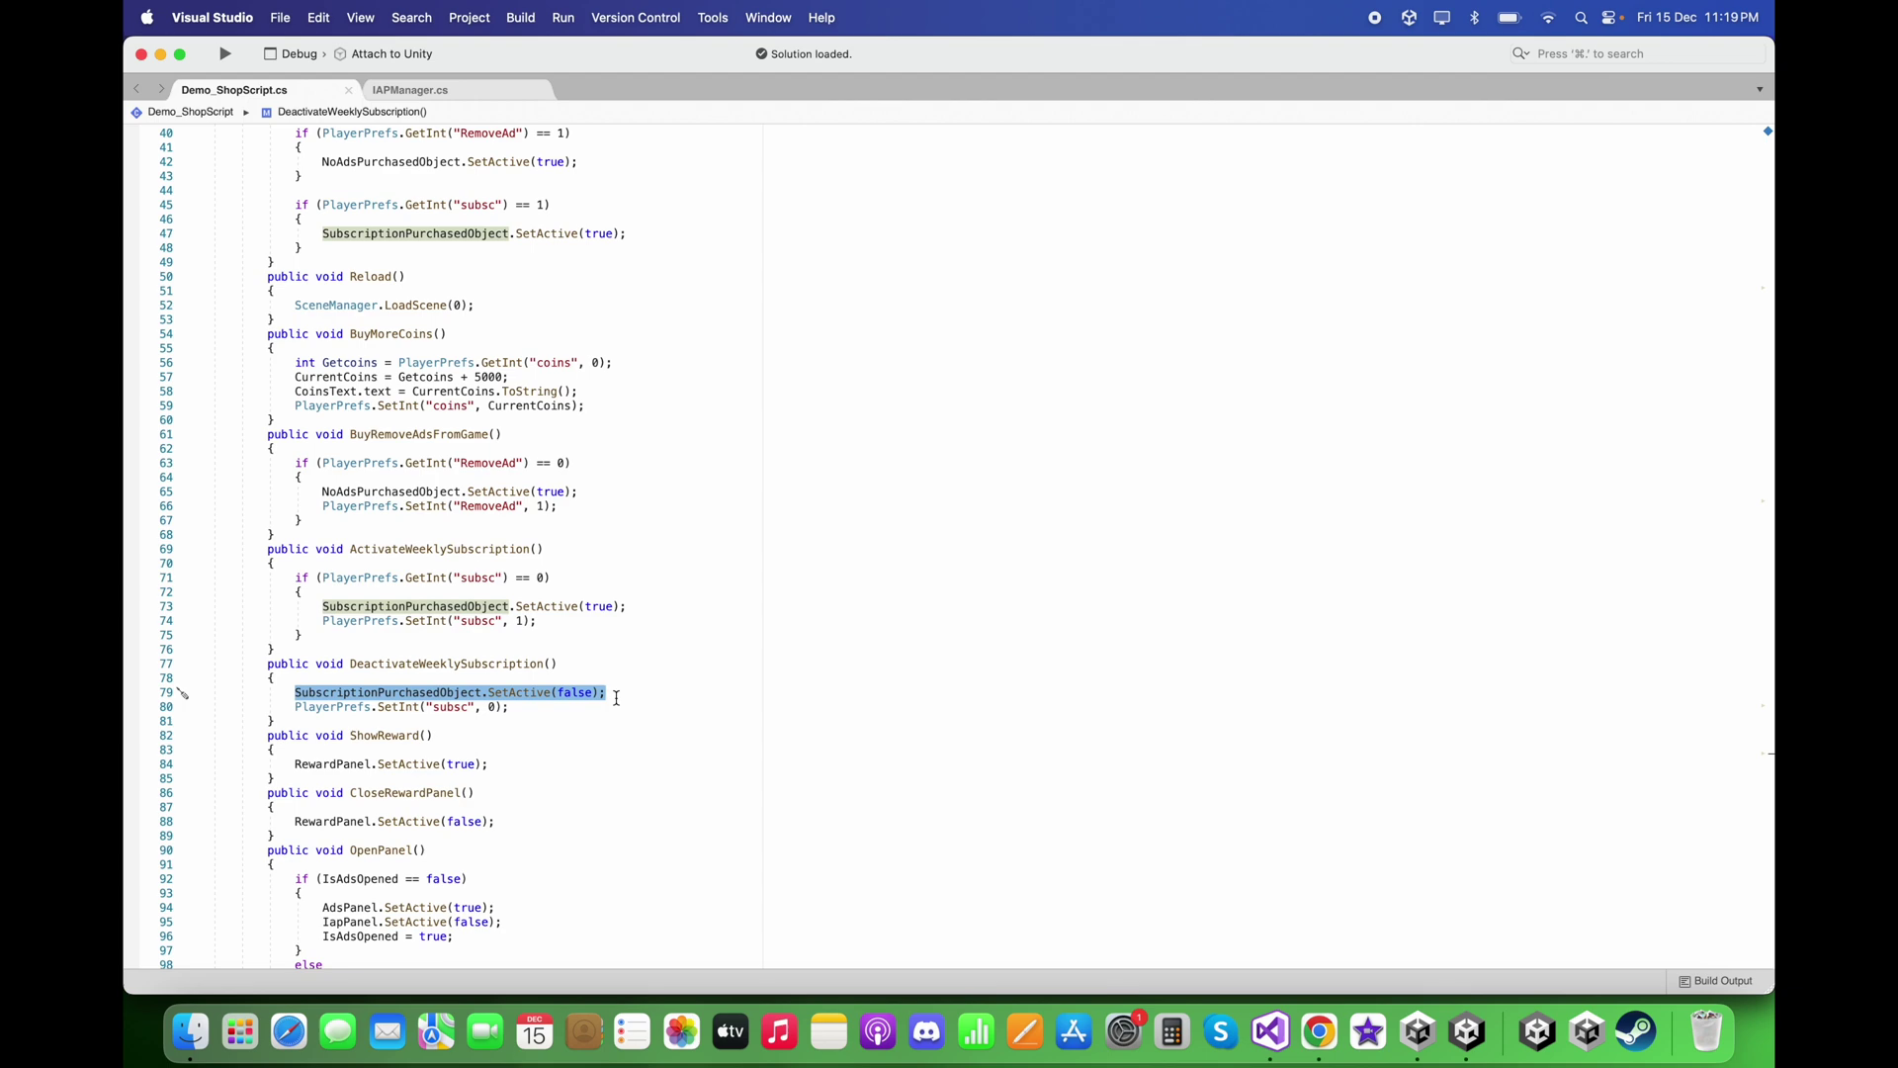
{"action": "left_click", "coordinate": [616, 696]}
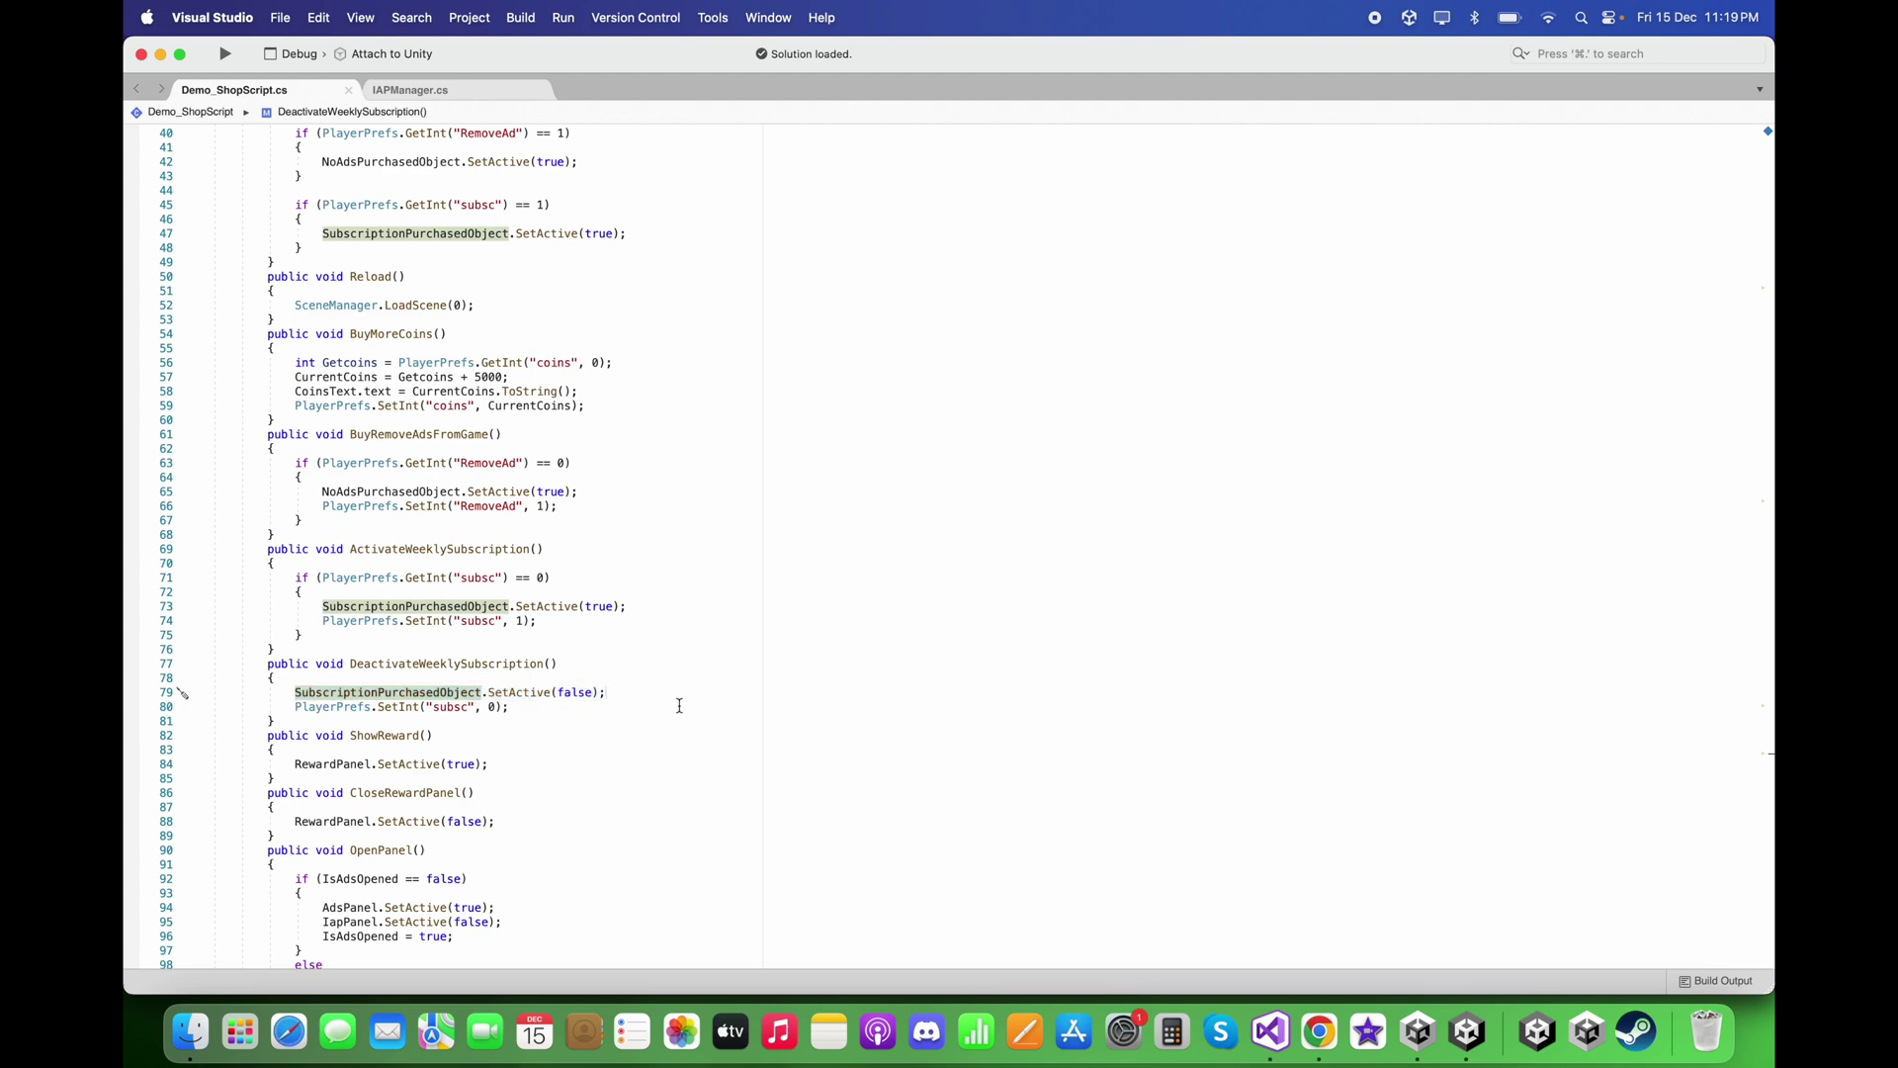
{"action": "key", "text": "super+Tab"}
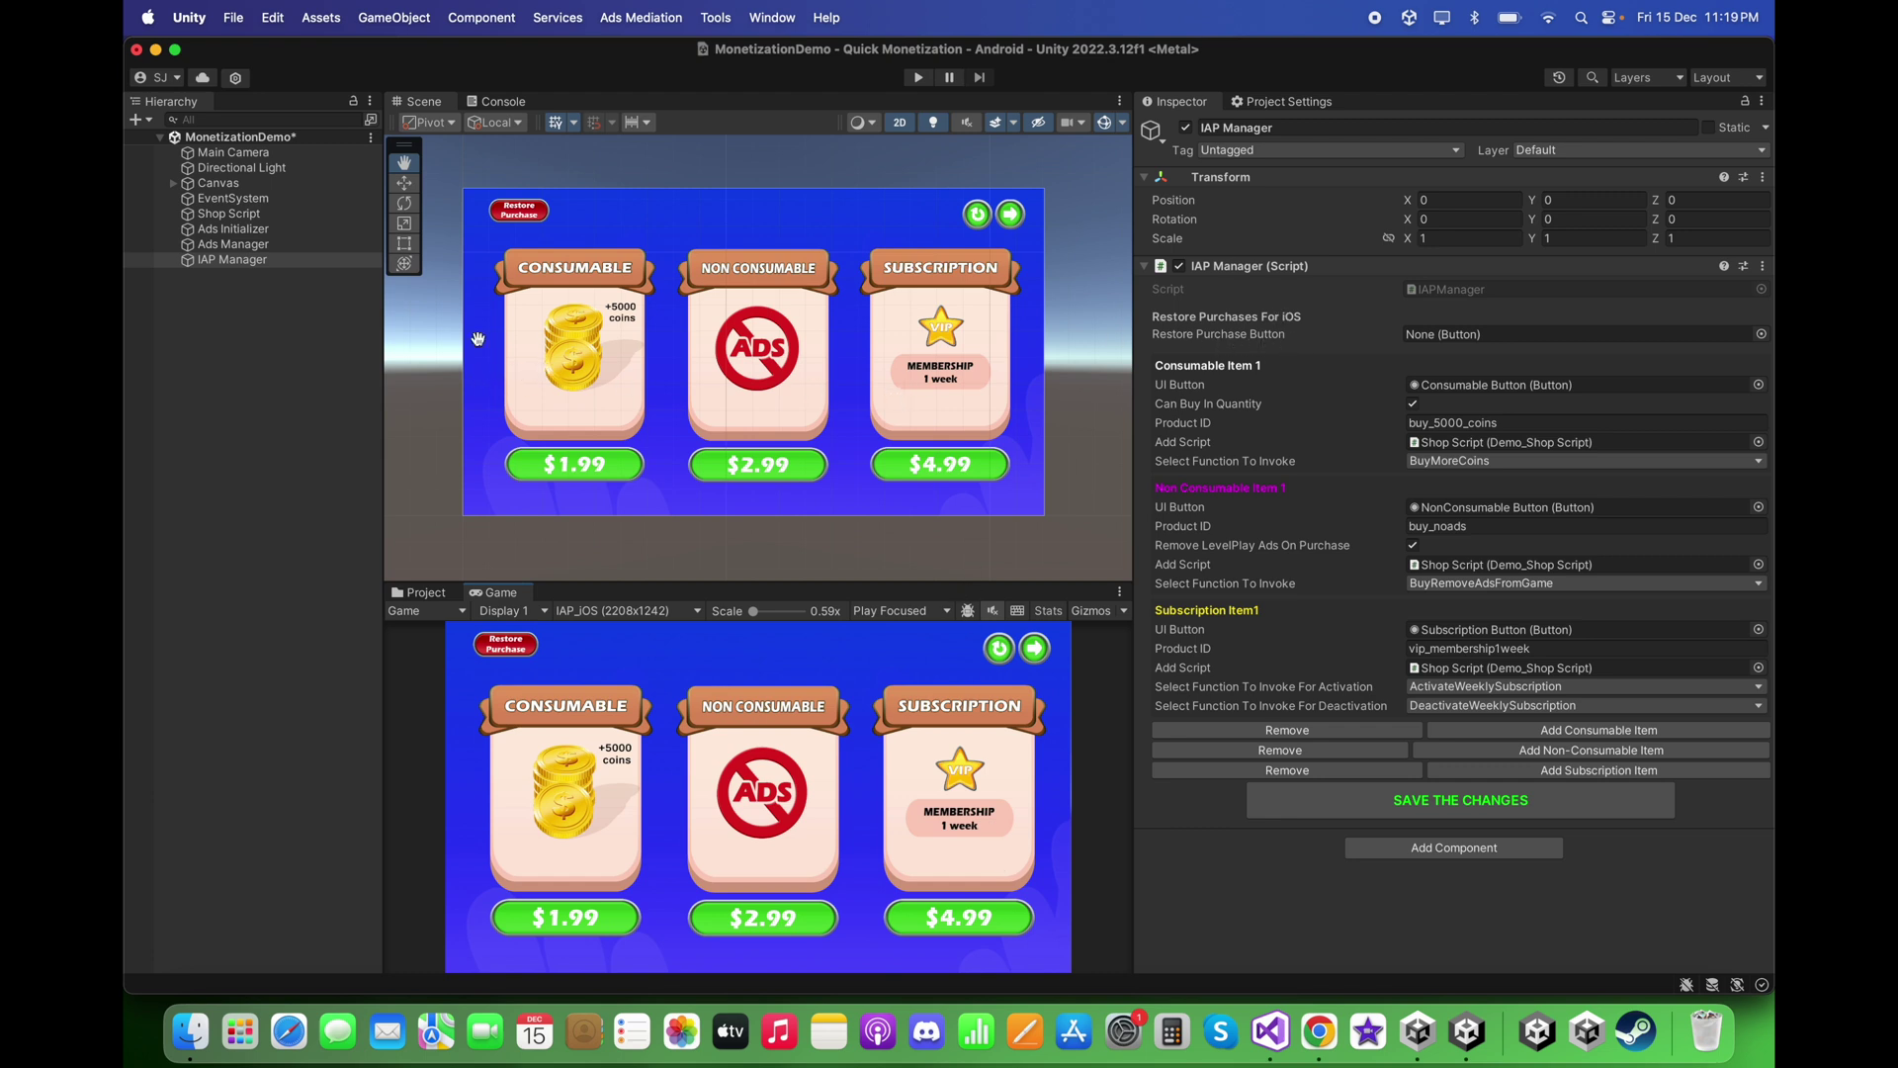
Assign RestorePurchase Button from IAP UI as the IAP Manager's Restore Purchase Button and save the IAP Manager changes.
{"action": "left_click", "coordinate": [173, 184]}
{"action": "left_click", "coordinate": [201, 259]}
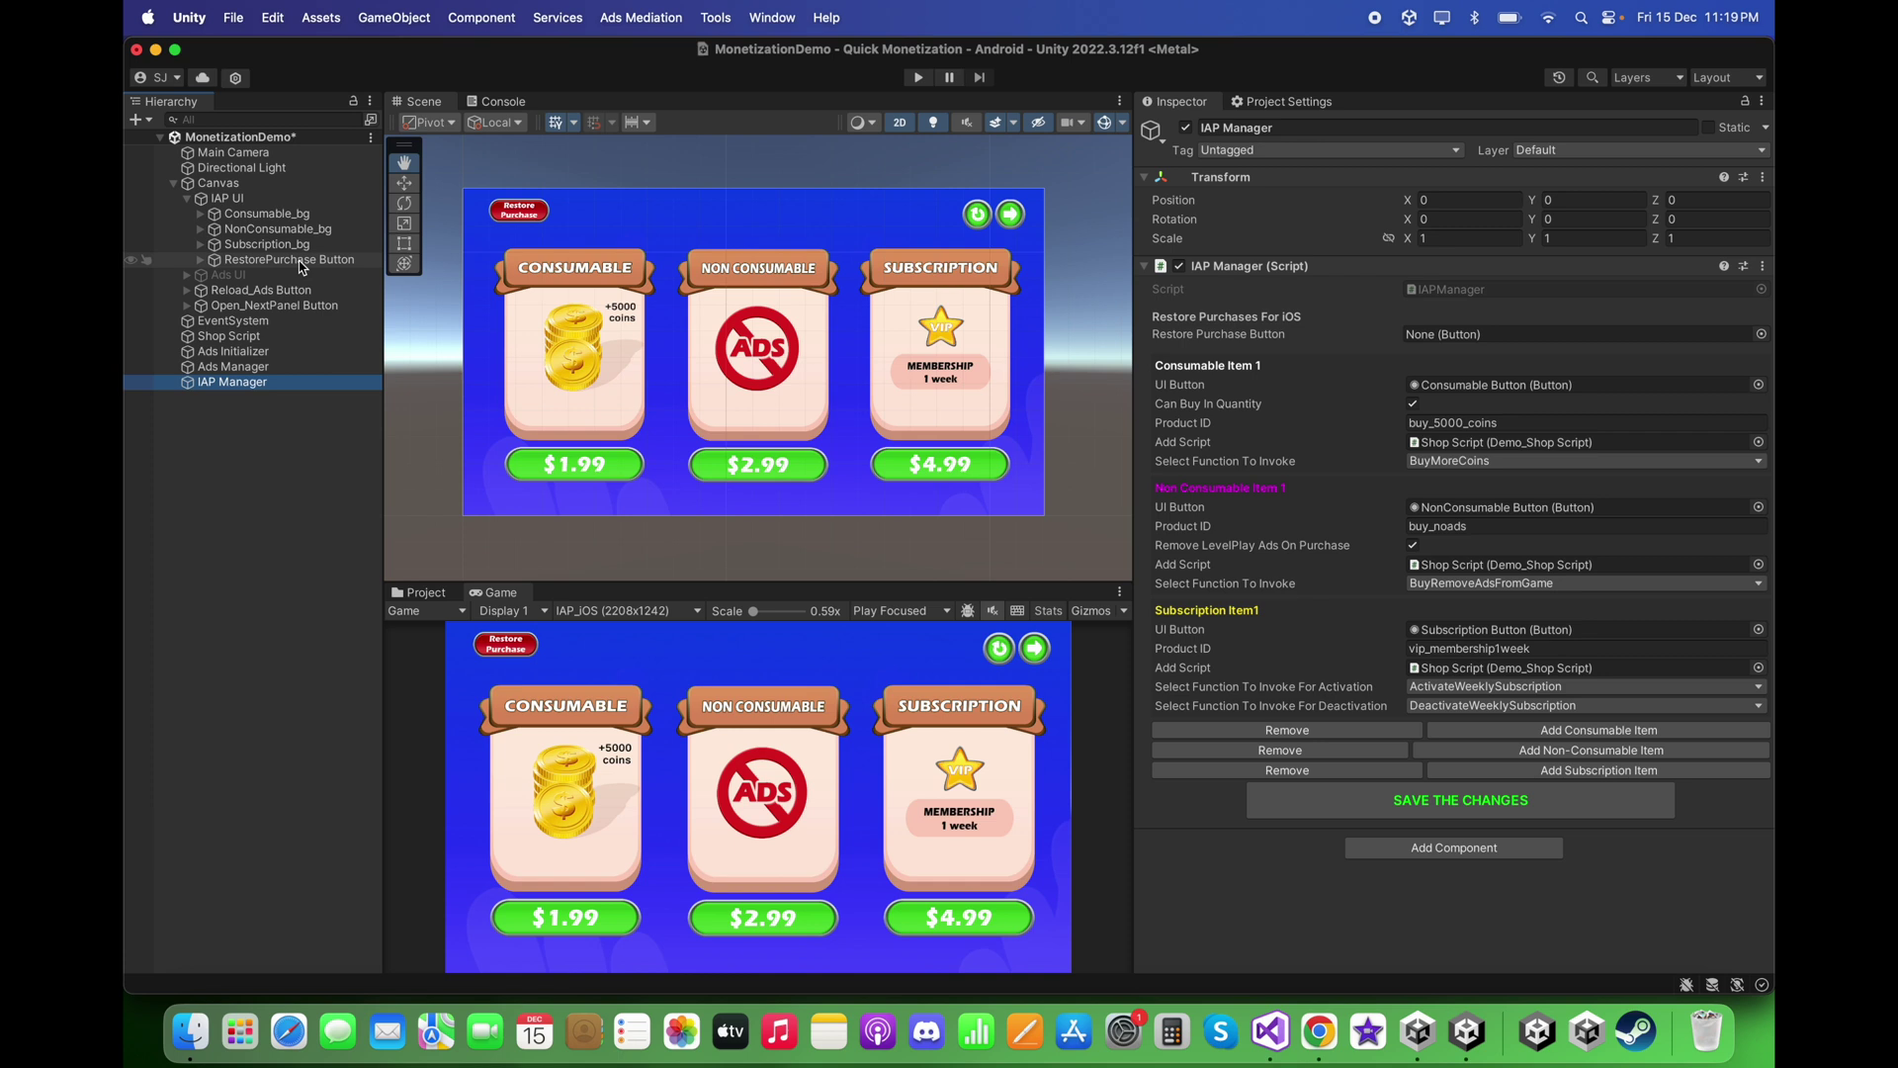
{"action": "left_click_drag", "start_coordinate": [304, 267], "coordinate": [1448, 339]}
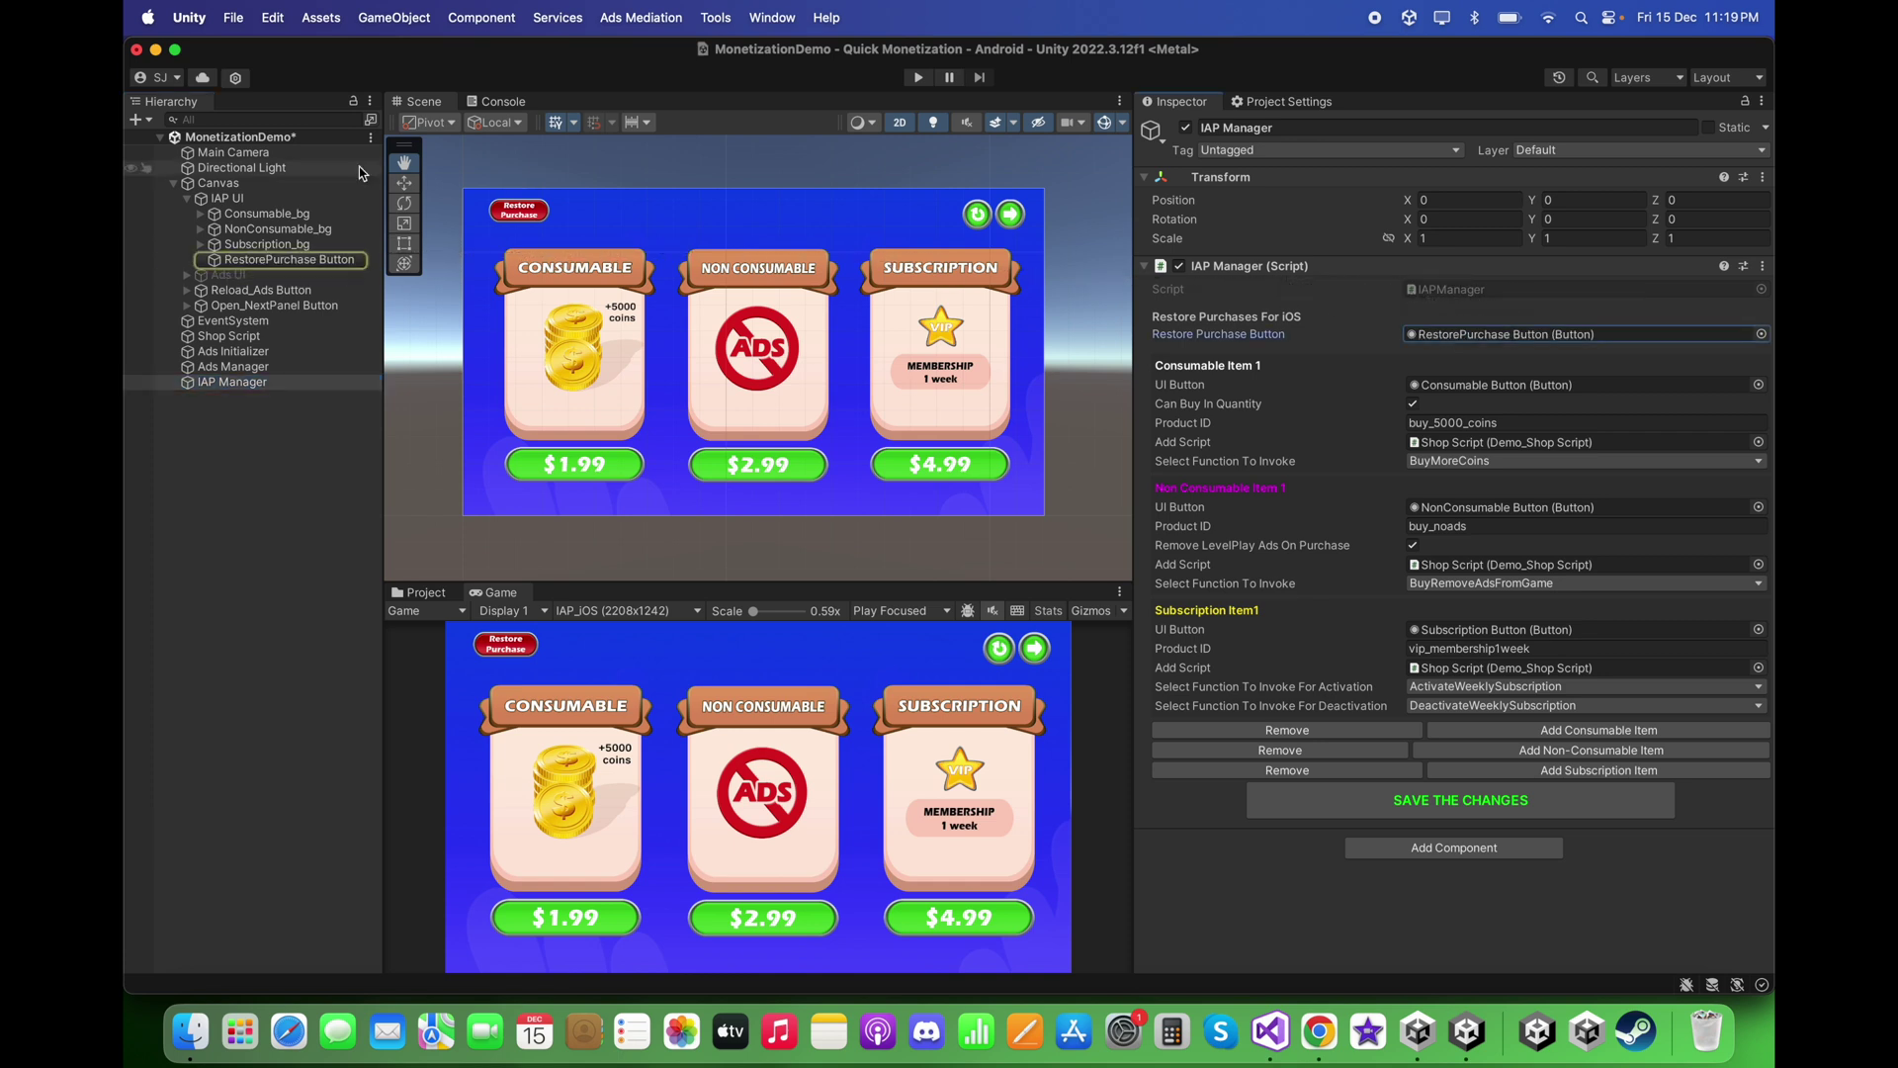
{"action": "left_click", "coordinate": [173, 184]}
{"action": "left_click", "coordinate": [1409, 803]}
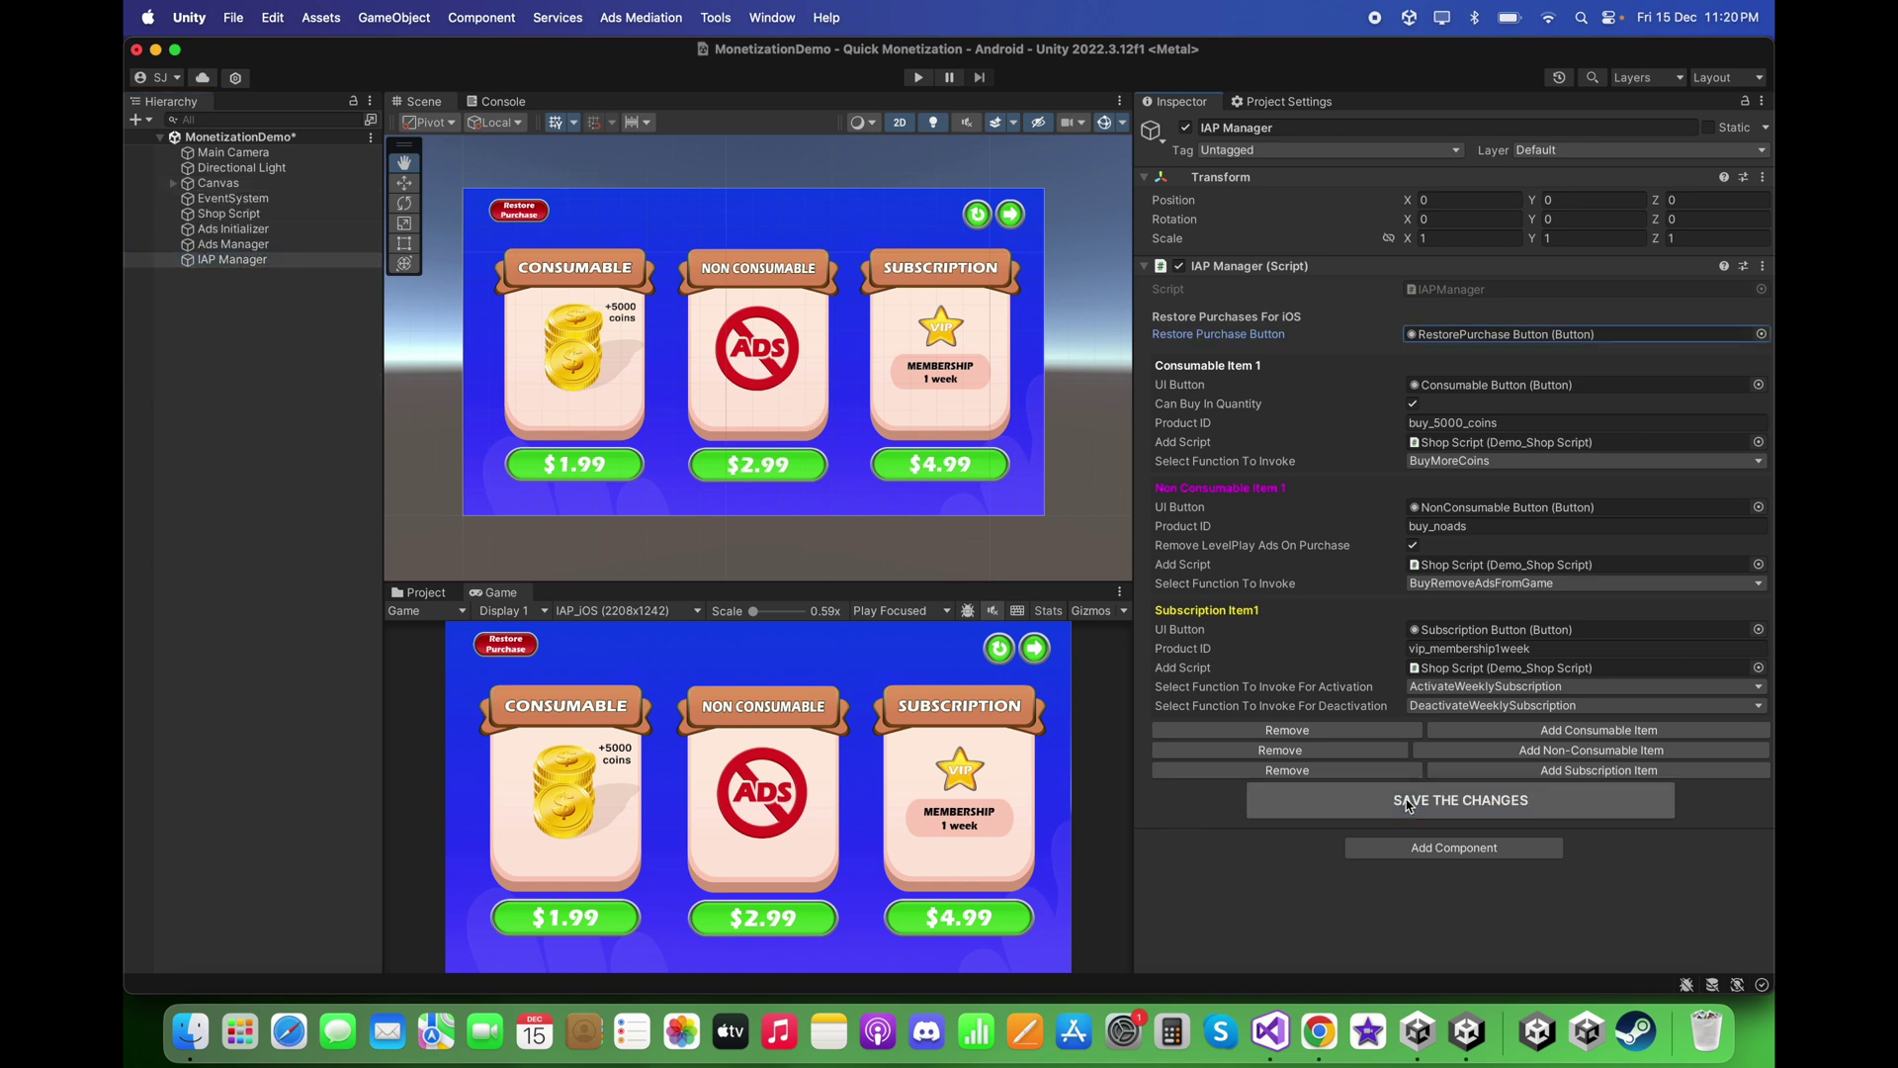
Enlarge the scene view, display the project's root Assets folder with QuickMonetization collapsed, and check the Console.
{"action": "left_click_drag", "start_coordinate": [1133, 817], "coordinate": [1223, 817]}
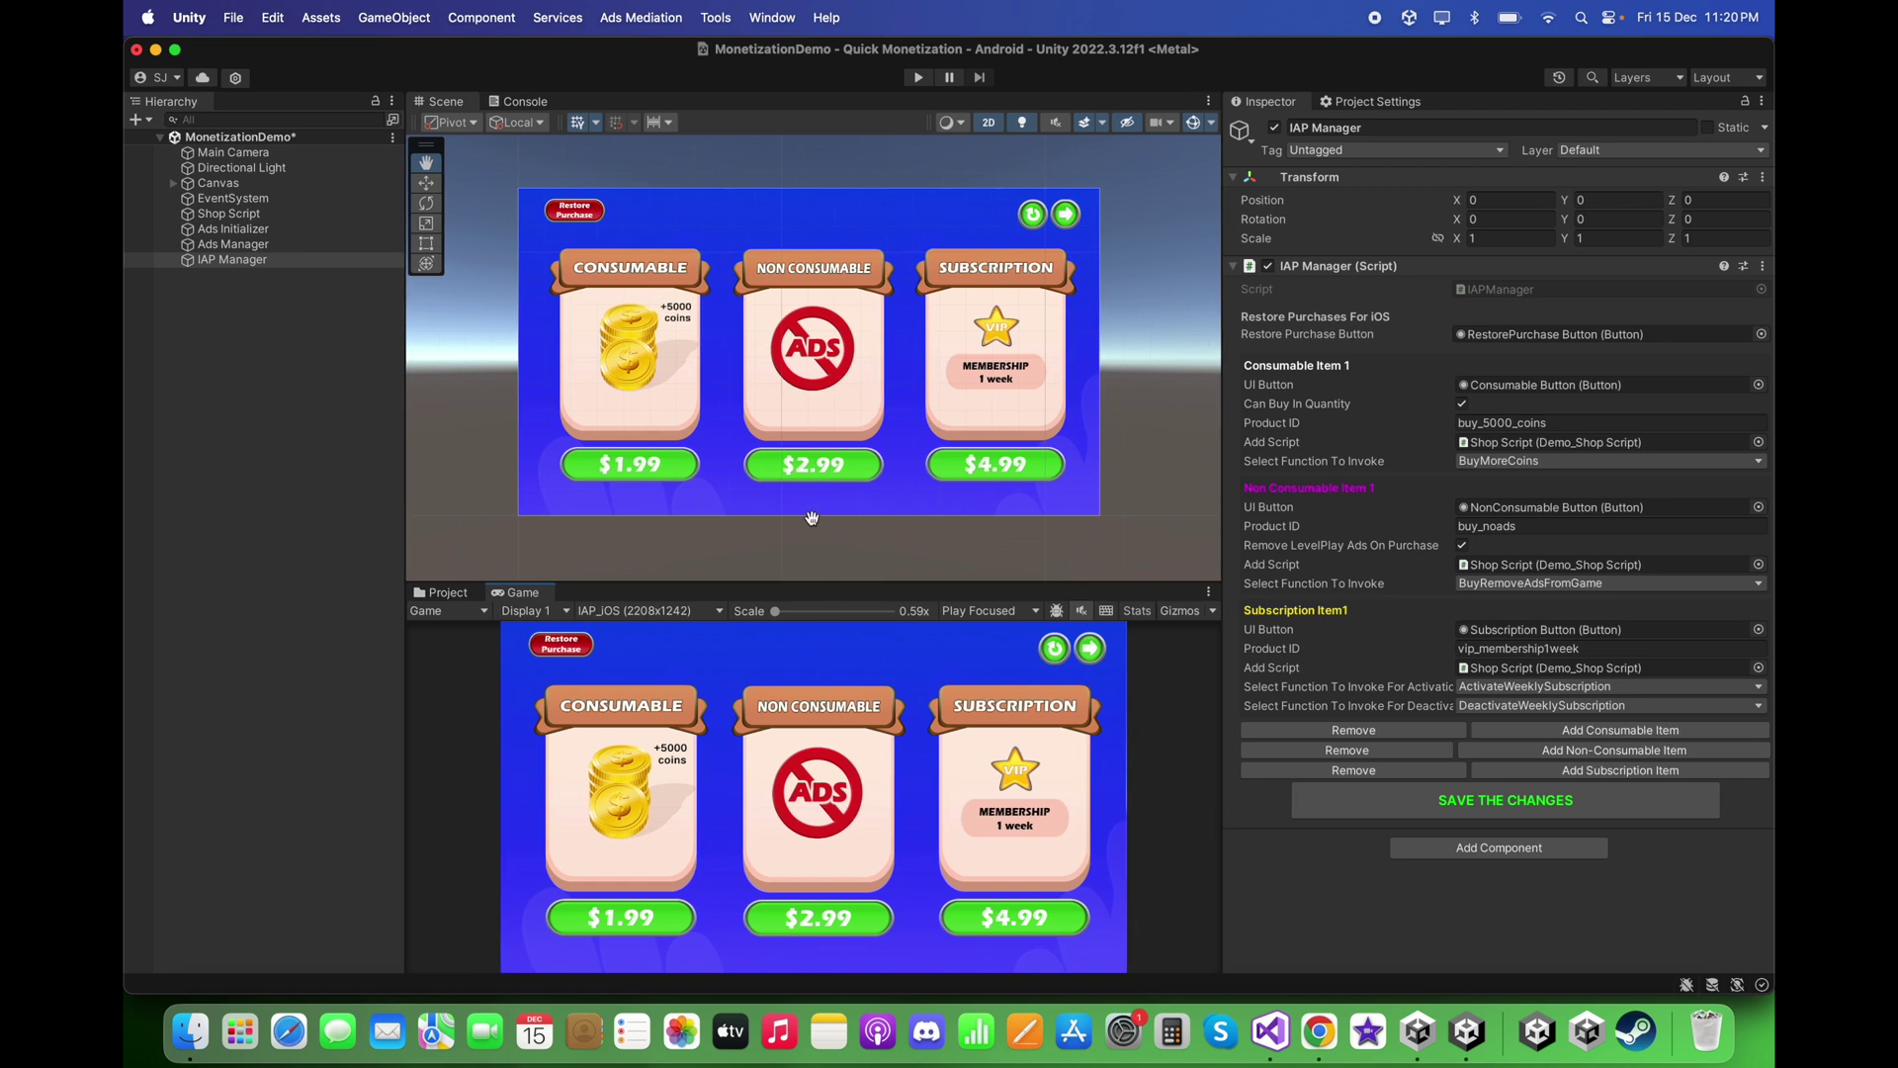
{"action": "scroll", "coordinate": [768, 317], "scroll_direction": "up", "scroll_amount": 1}
{"action": "left_click_drag", "start_coordinate": [768, 316], "coordinate": [768, 328]}
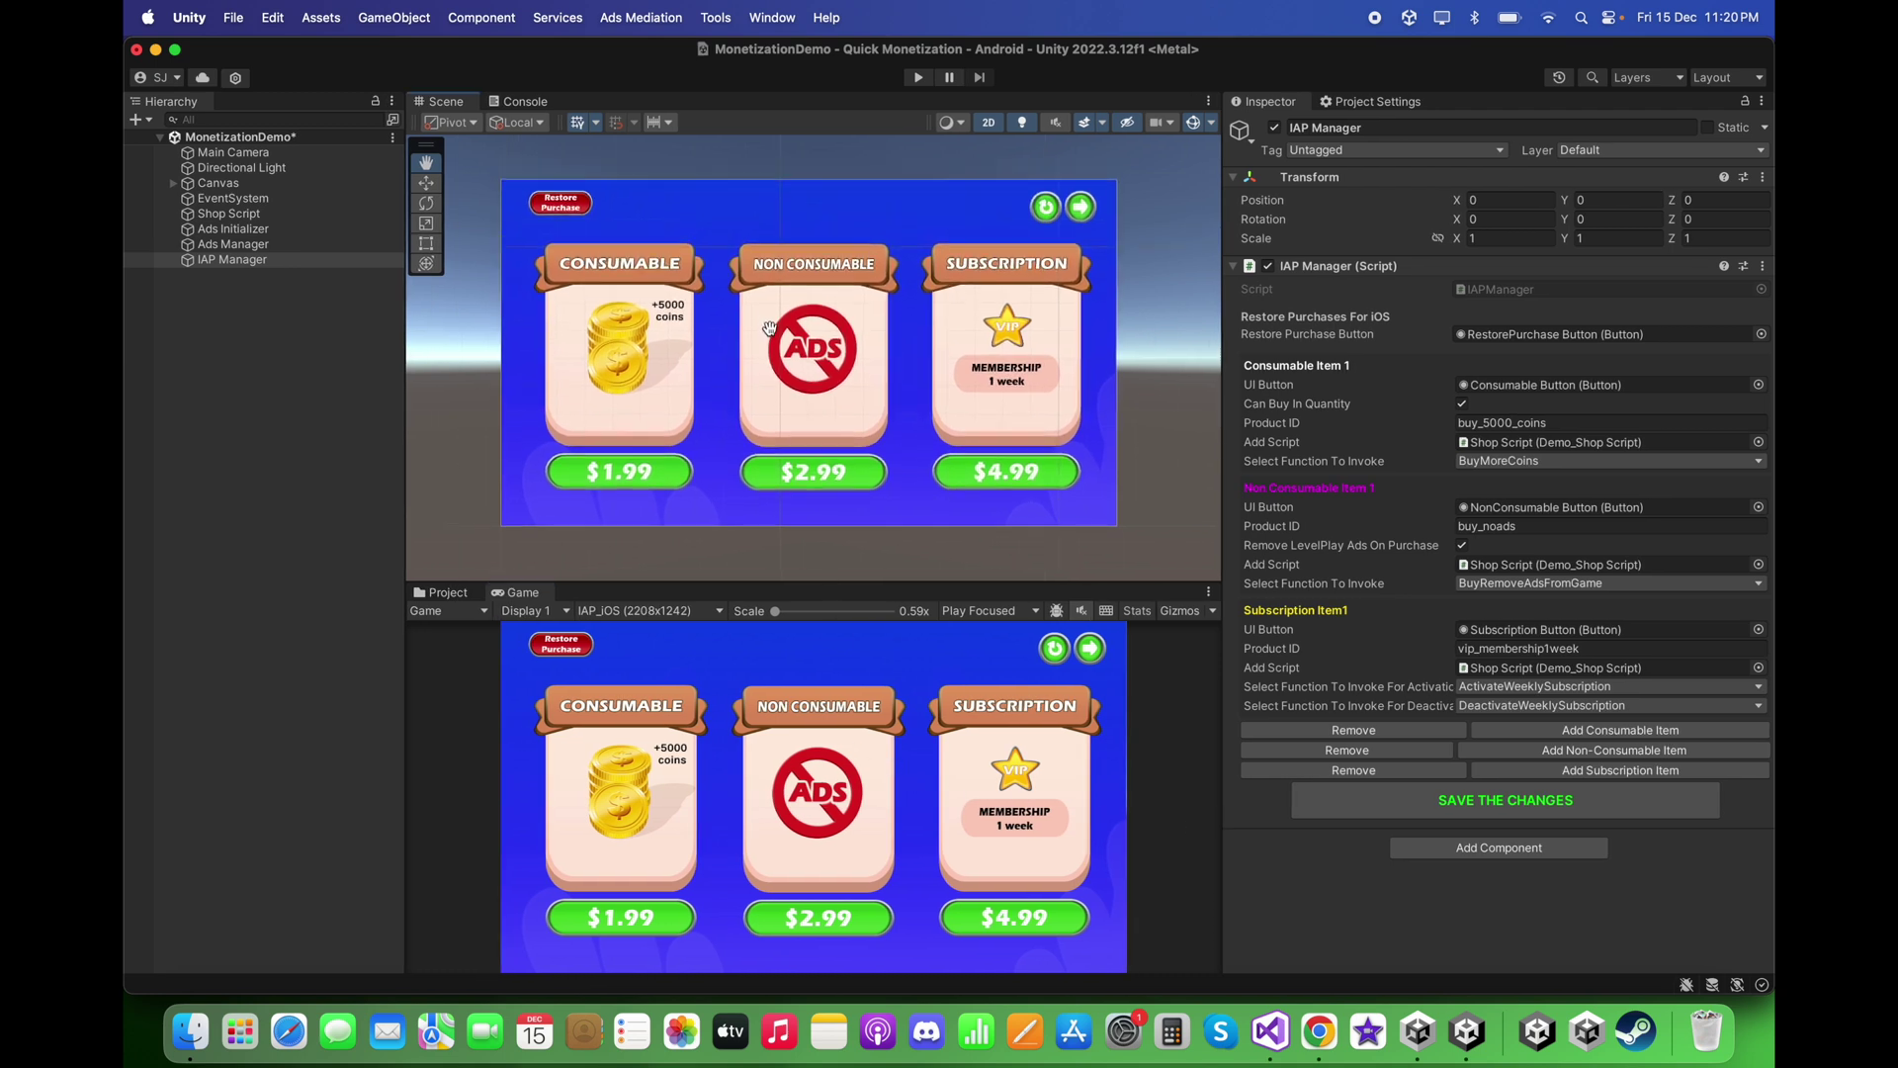
{"action": "left_click", "coordinate": [447, 592]}
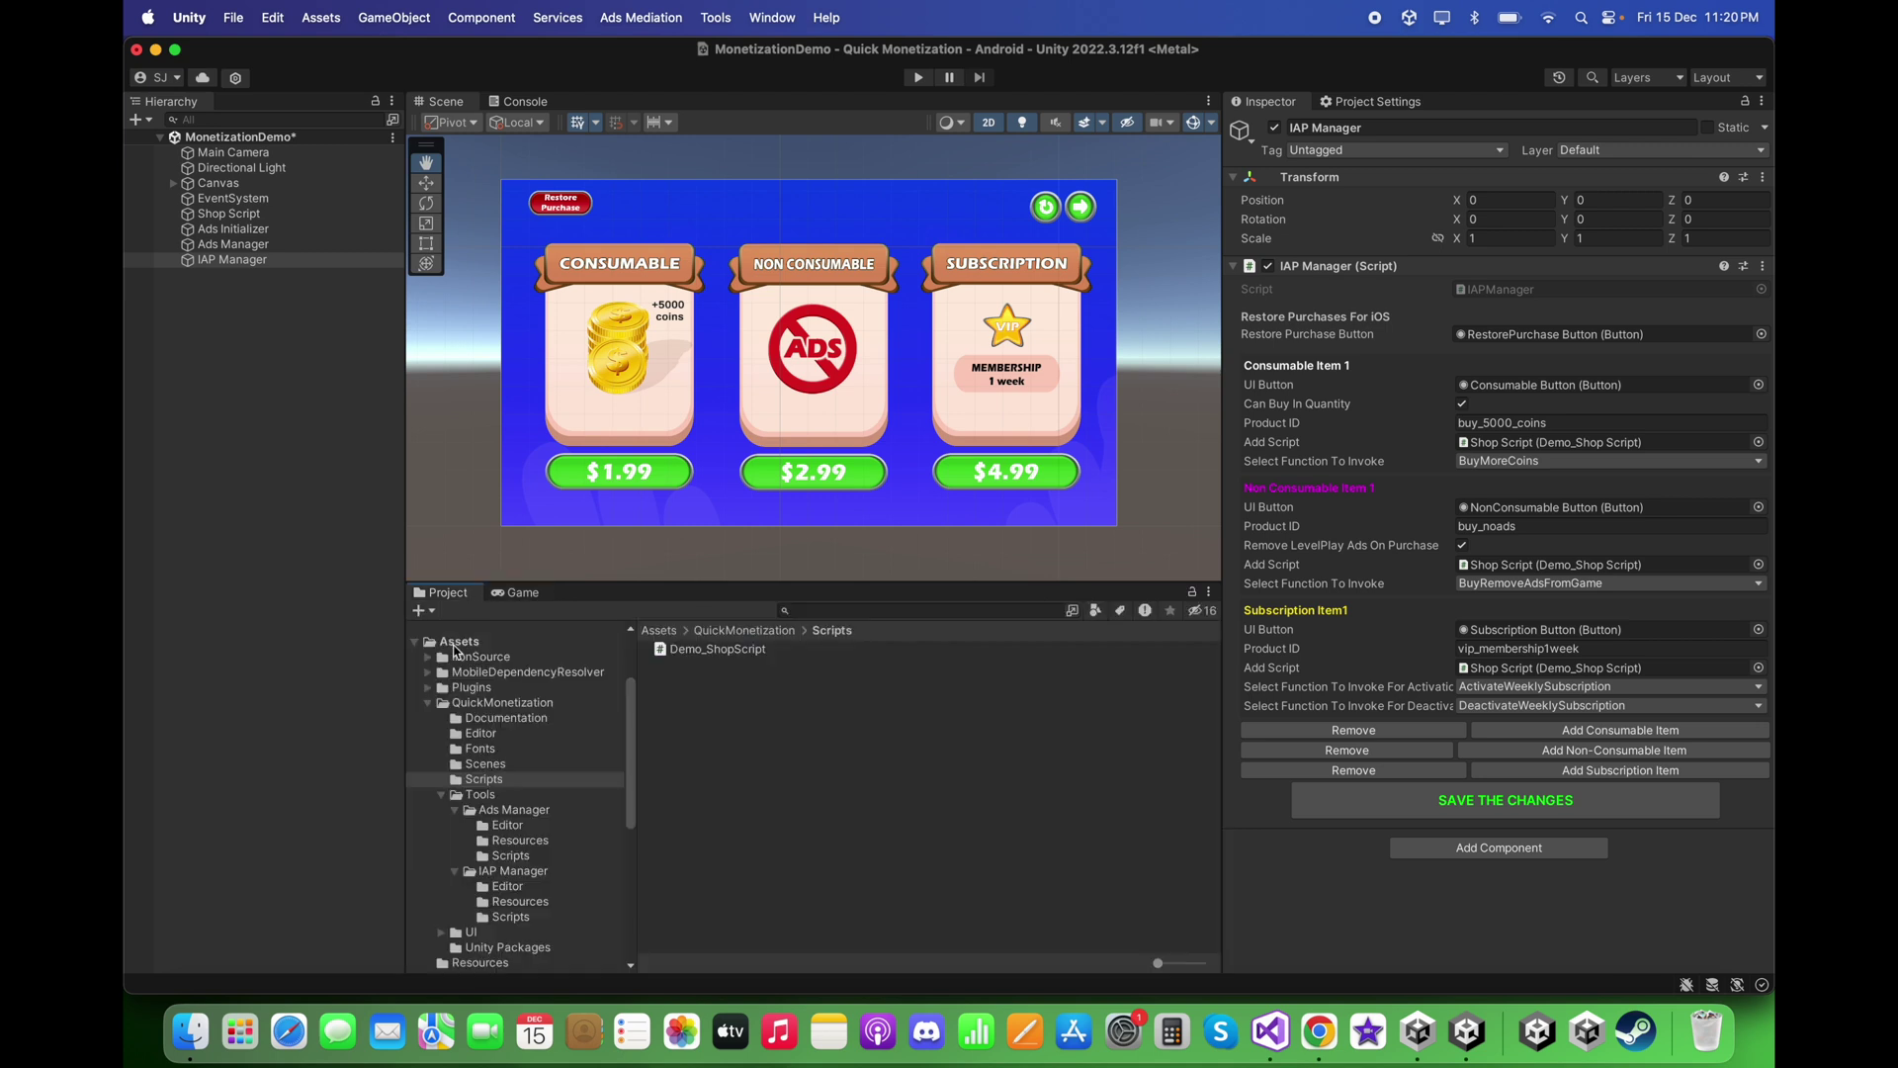
{"action": "left_click", "coordinate": [428, 704]}
{"action": "left_click", "coordinate": [451, 643]}
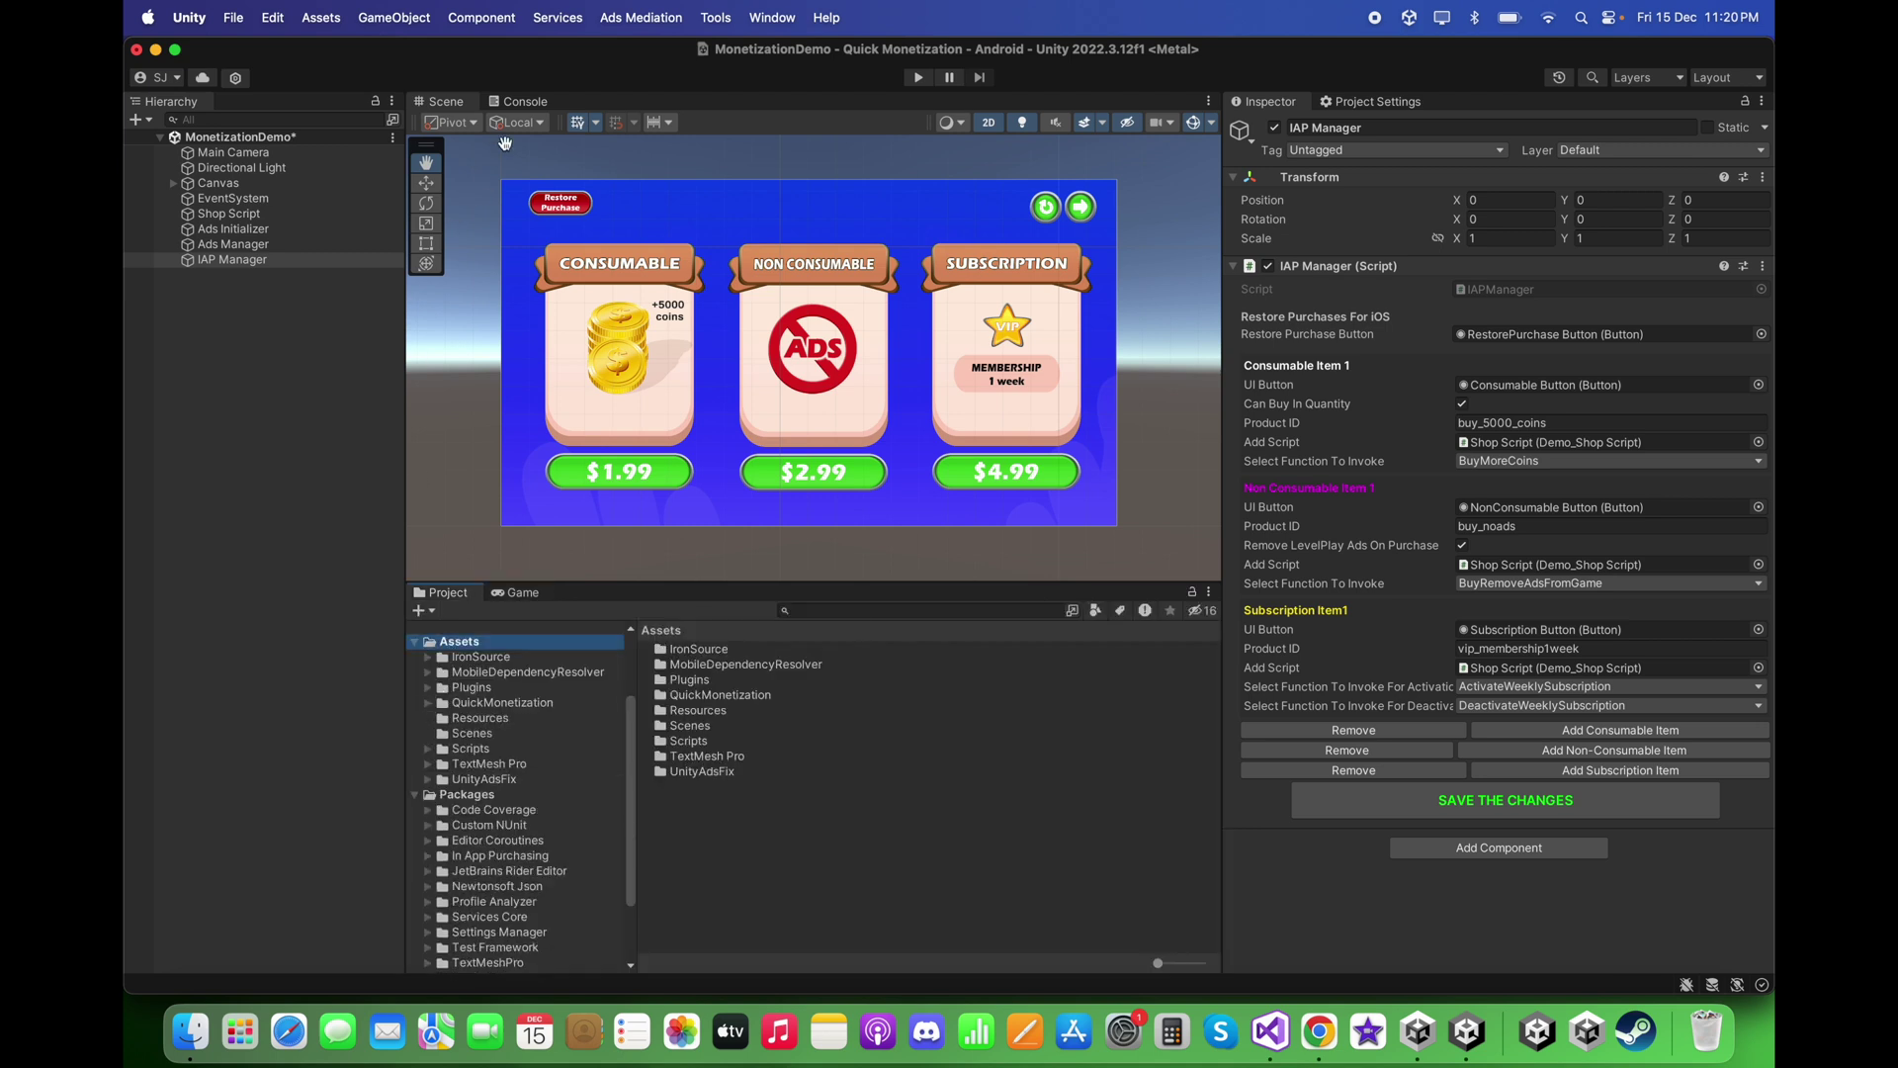
{"action": "left_click", "coordinate": [508, 103]}
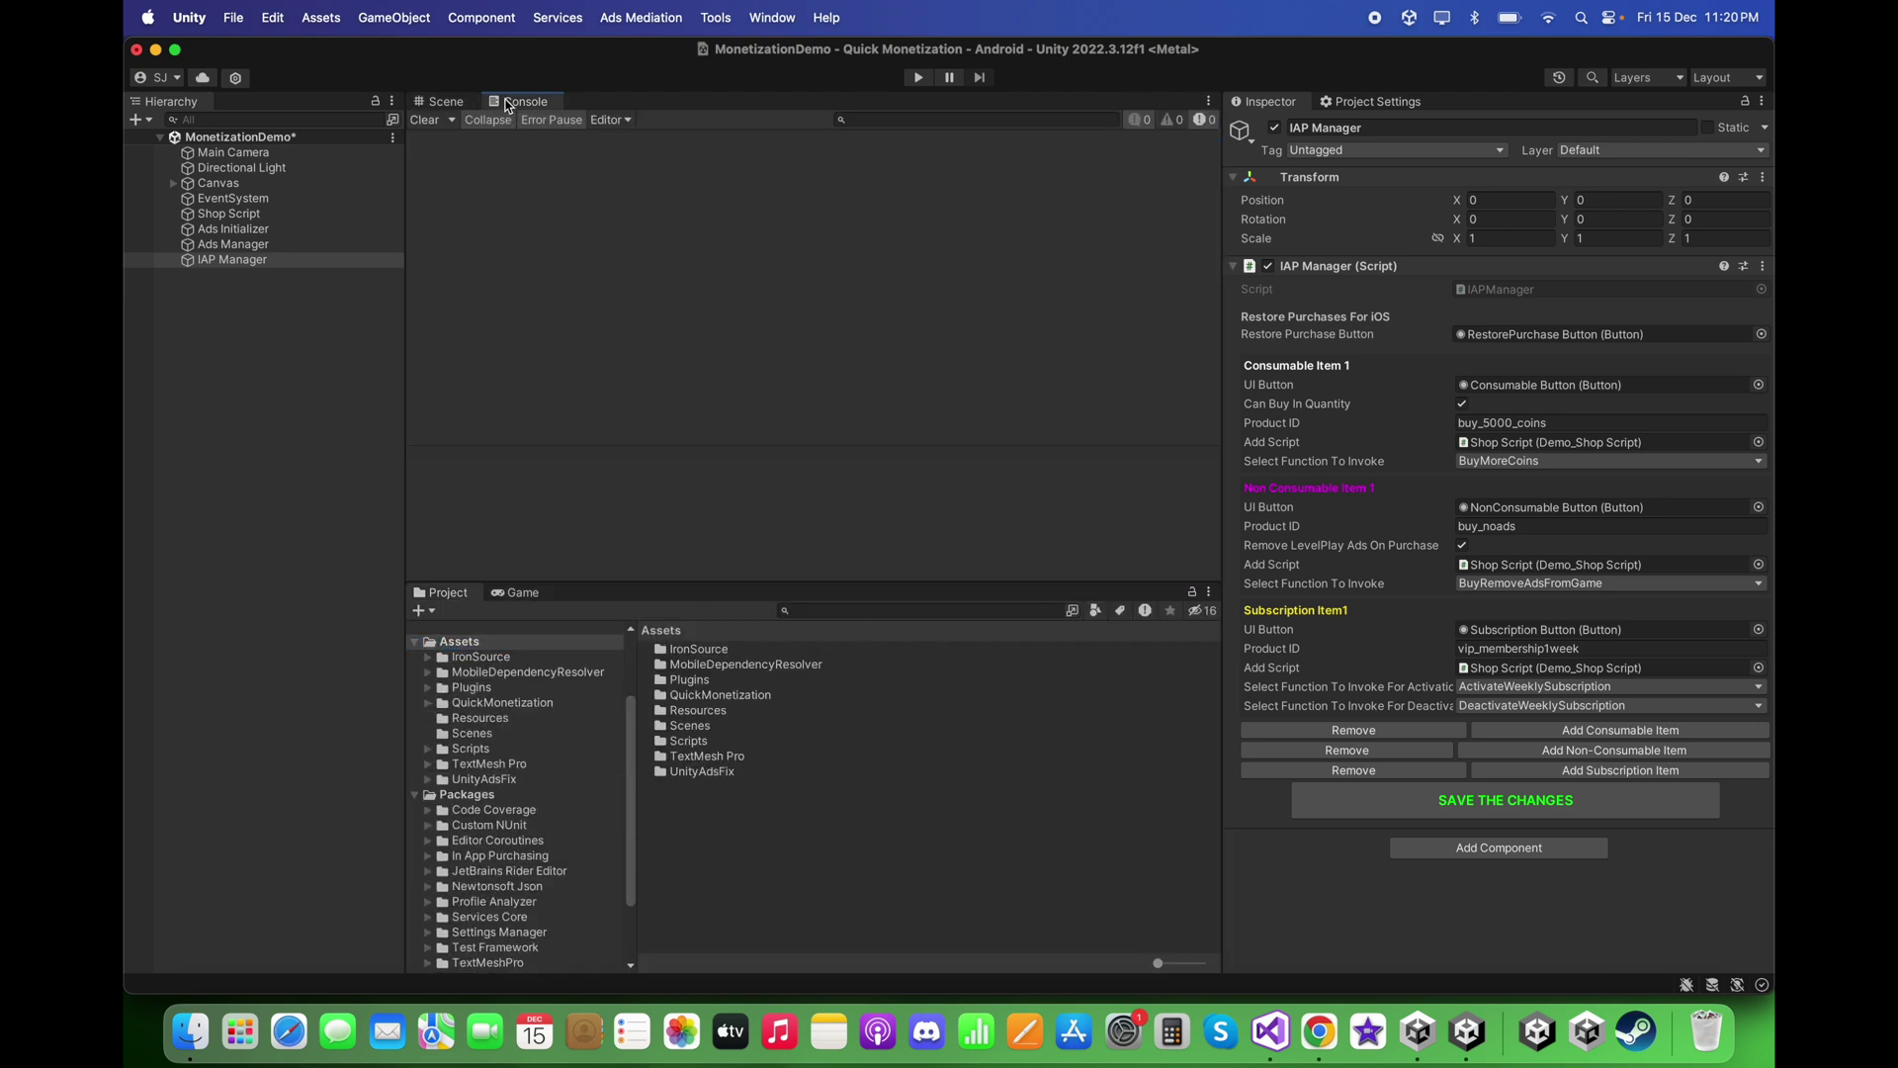
Save the MonetizationDemo scene.
{"action": "left_click", "coordinate": [240, 30]}
{"action": "key", "text": "Down"}
{"action": "key", "text": "Down"}
{"action": "key", "text": "Down"}
{"action": "key", "text": "Down"}
{"action": "key", "text": "Return"}
Enter the keystore password and the project key password in the Publishing Settings of the Android Player settings.
{"action": "left_click", "coordinate": [237, 21]}
{"action": "left_click", "coordinate": [356, 287]}
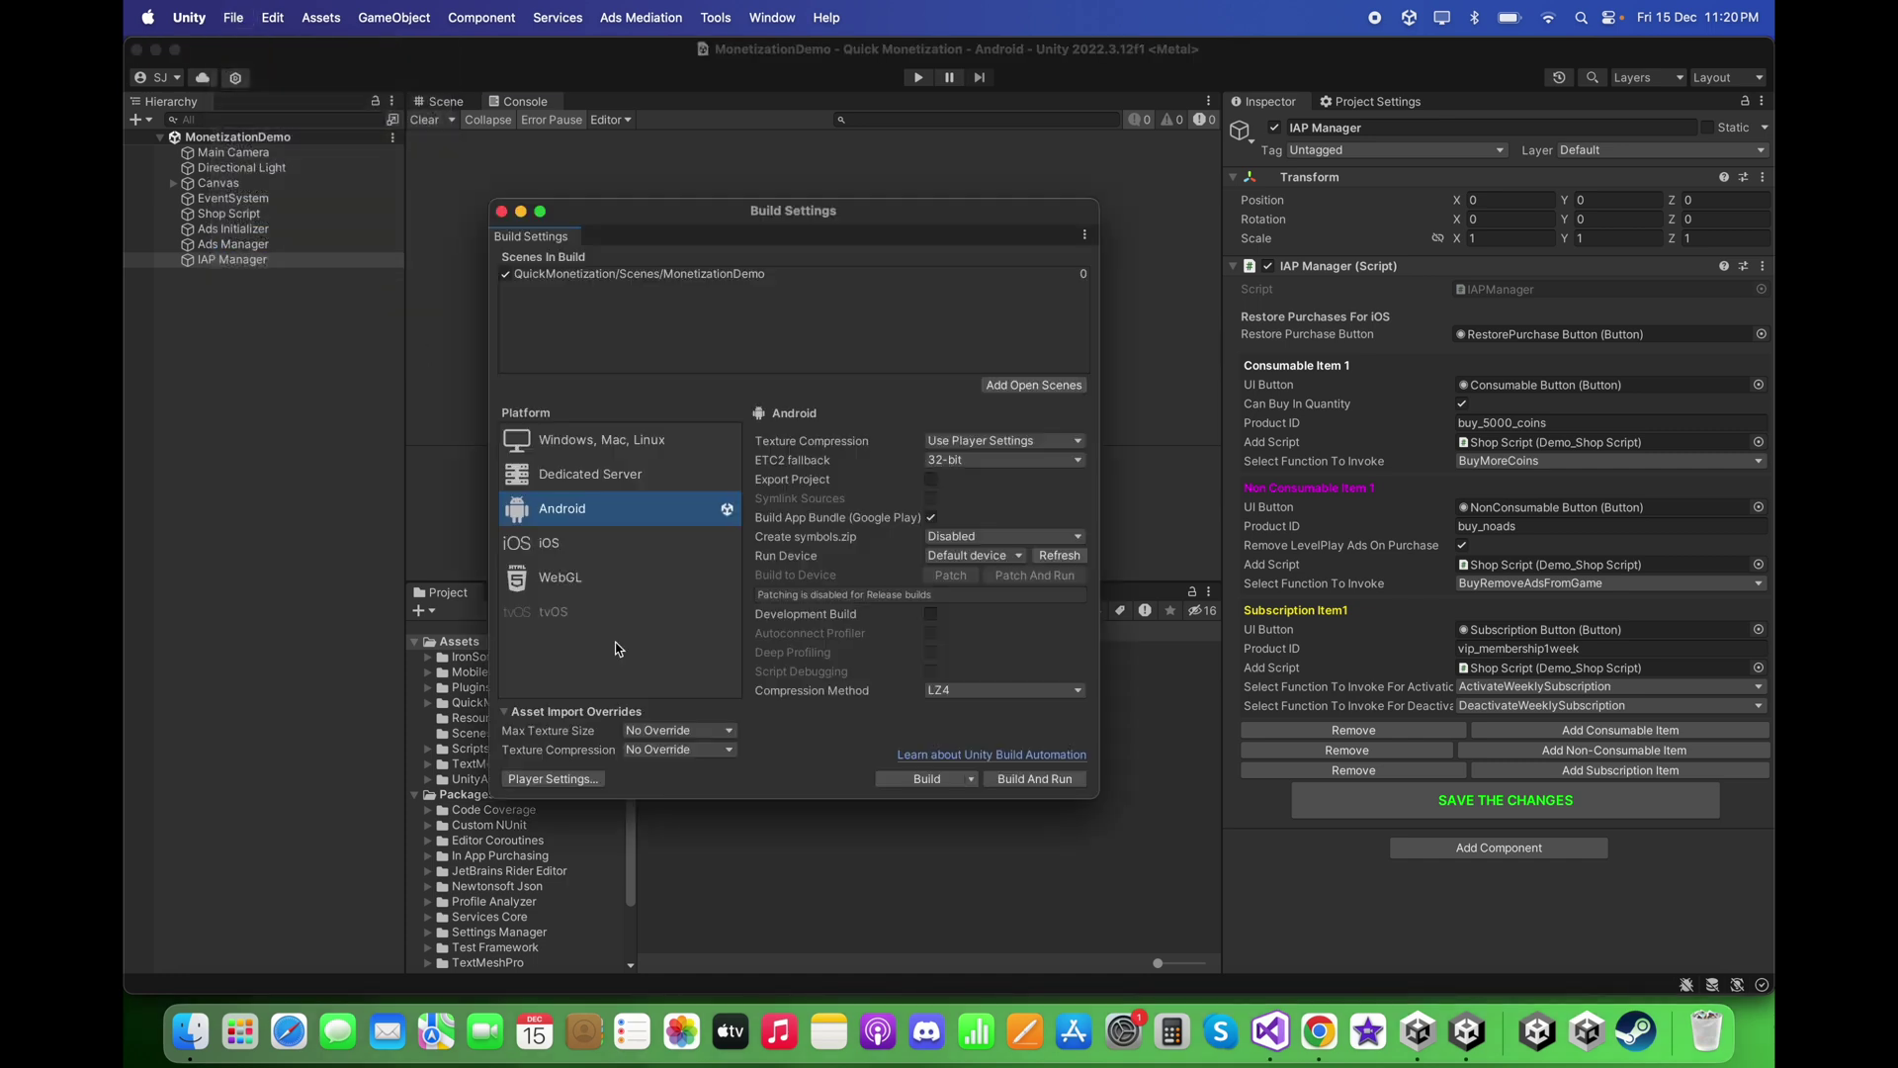
{"action": "left_click", "coordinate": [563, 780]}
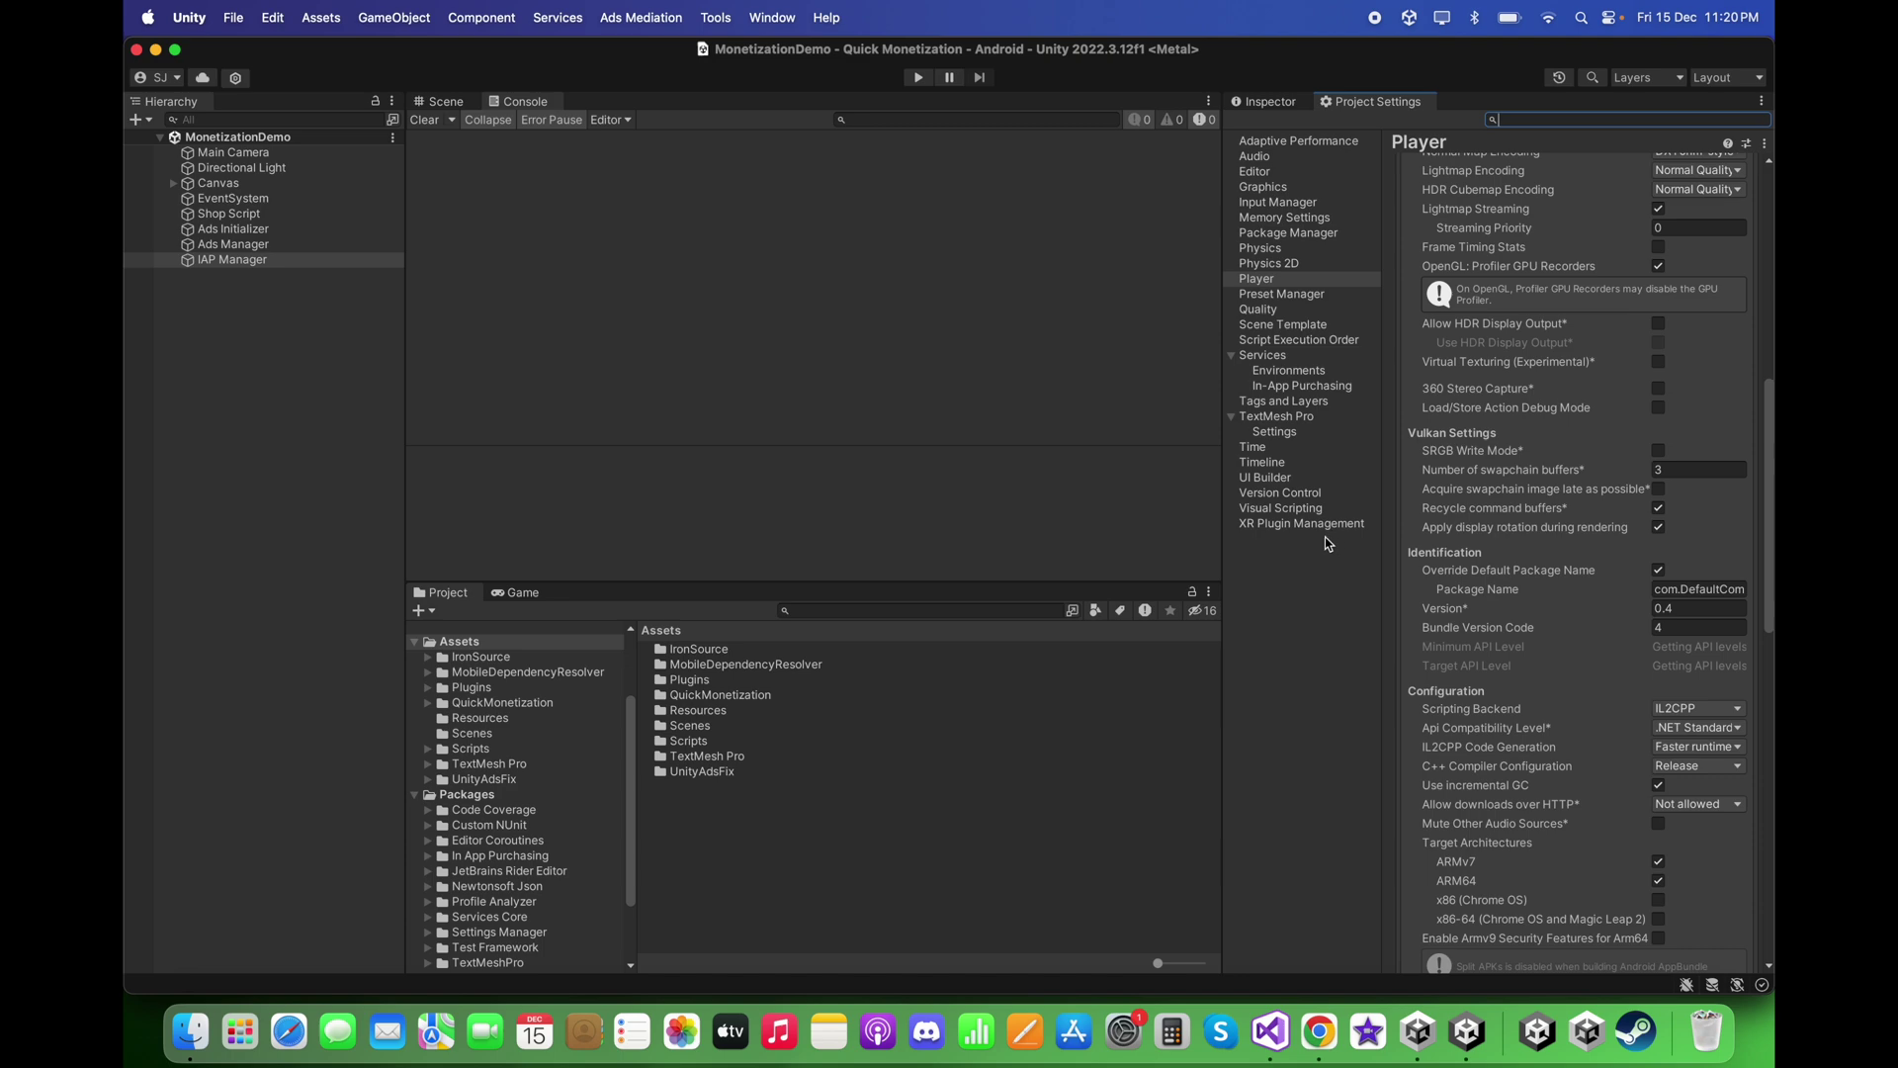
{"action": "left_click_drag", "start_coordinate": [1223, 549], "coordinate": [982, 549]}
{"action": "scroll", "coordinate": [1340, 824], "scroll_direction": "down", "scroll_amount": 10}
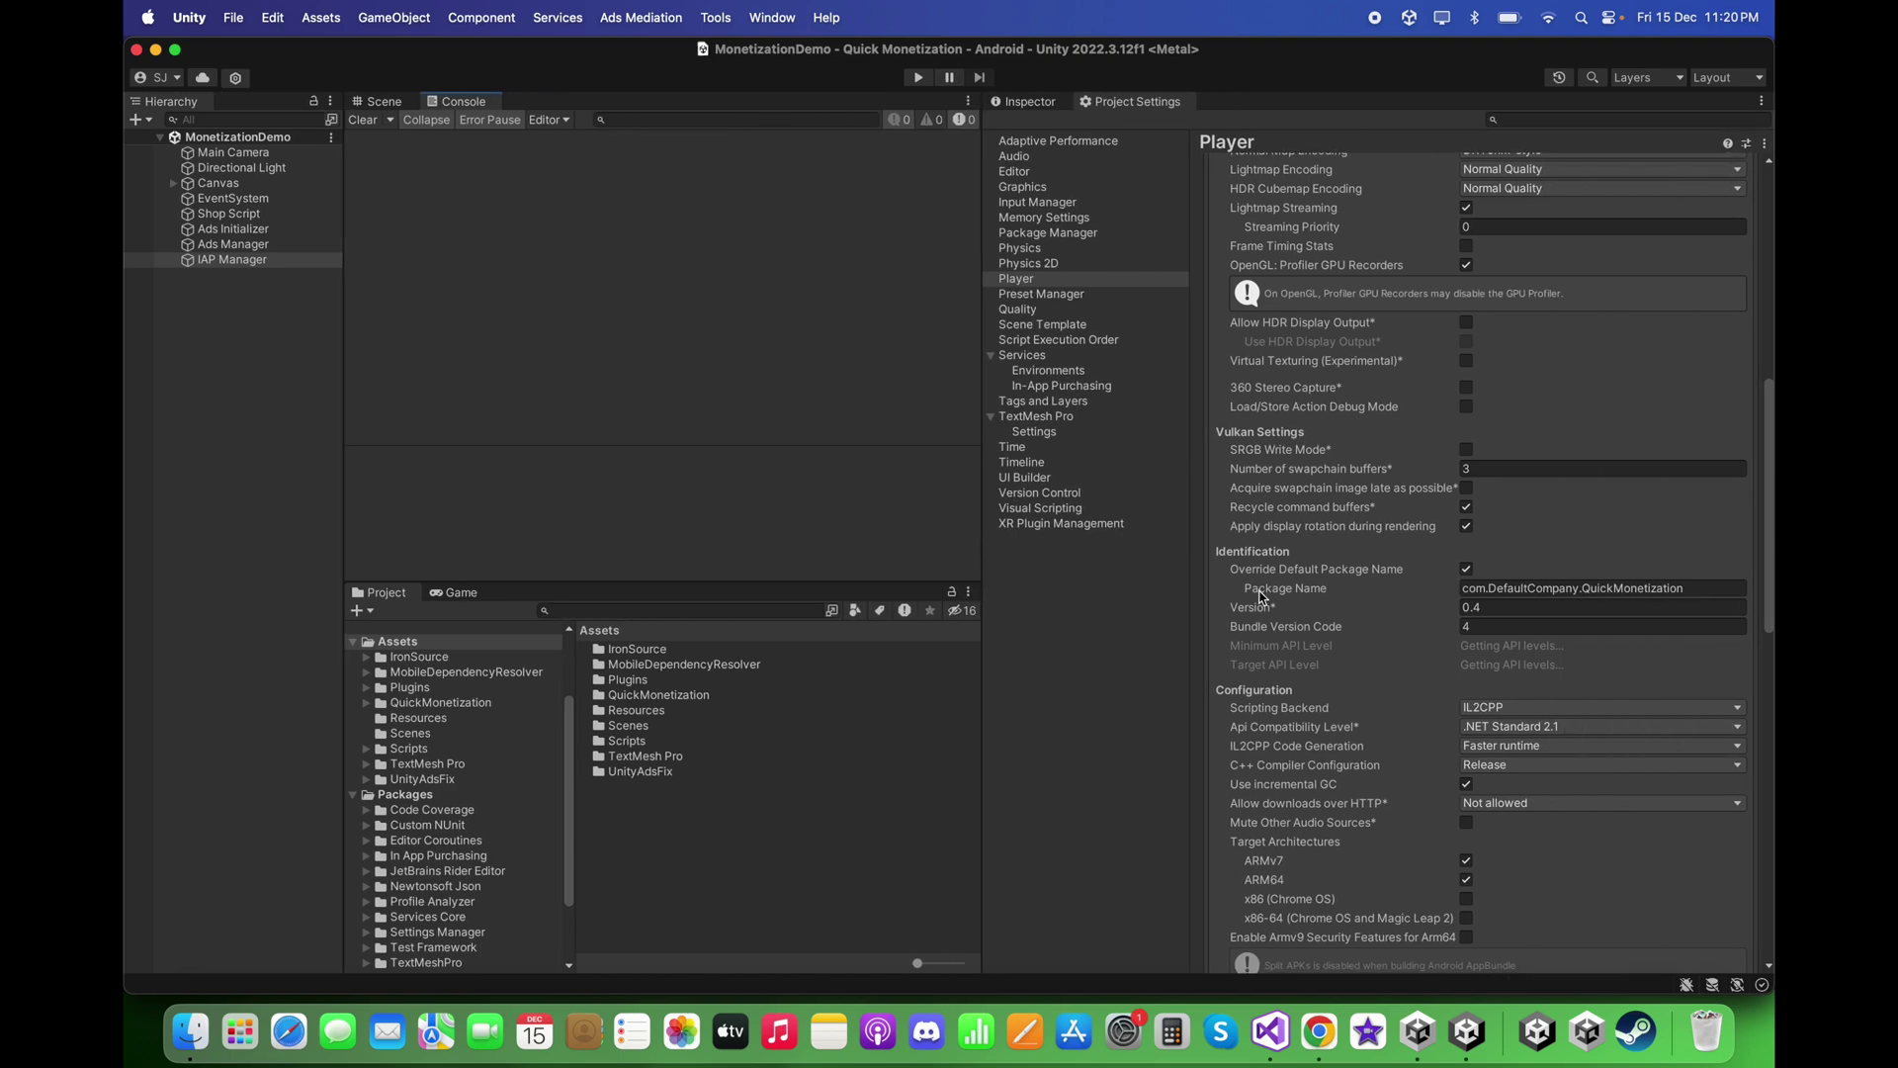
{"action": "left_click", "coordinate": [1285, 937]}
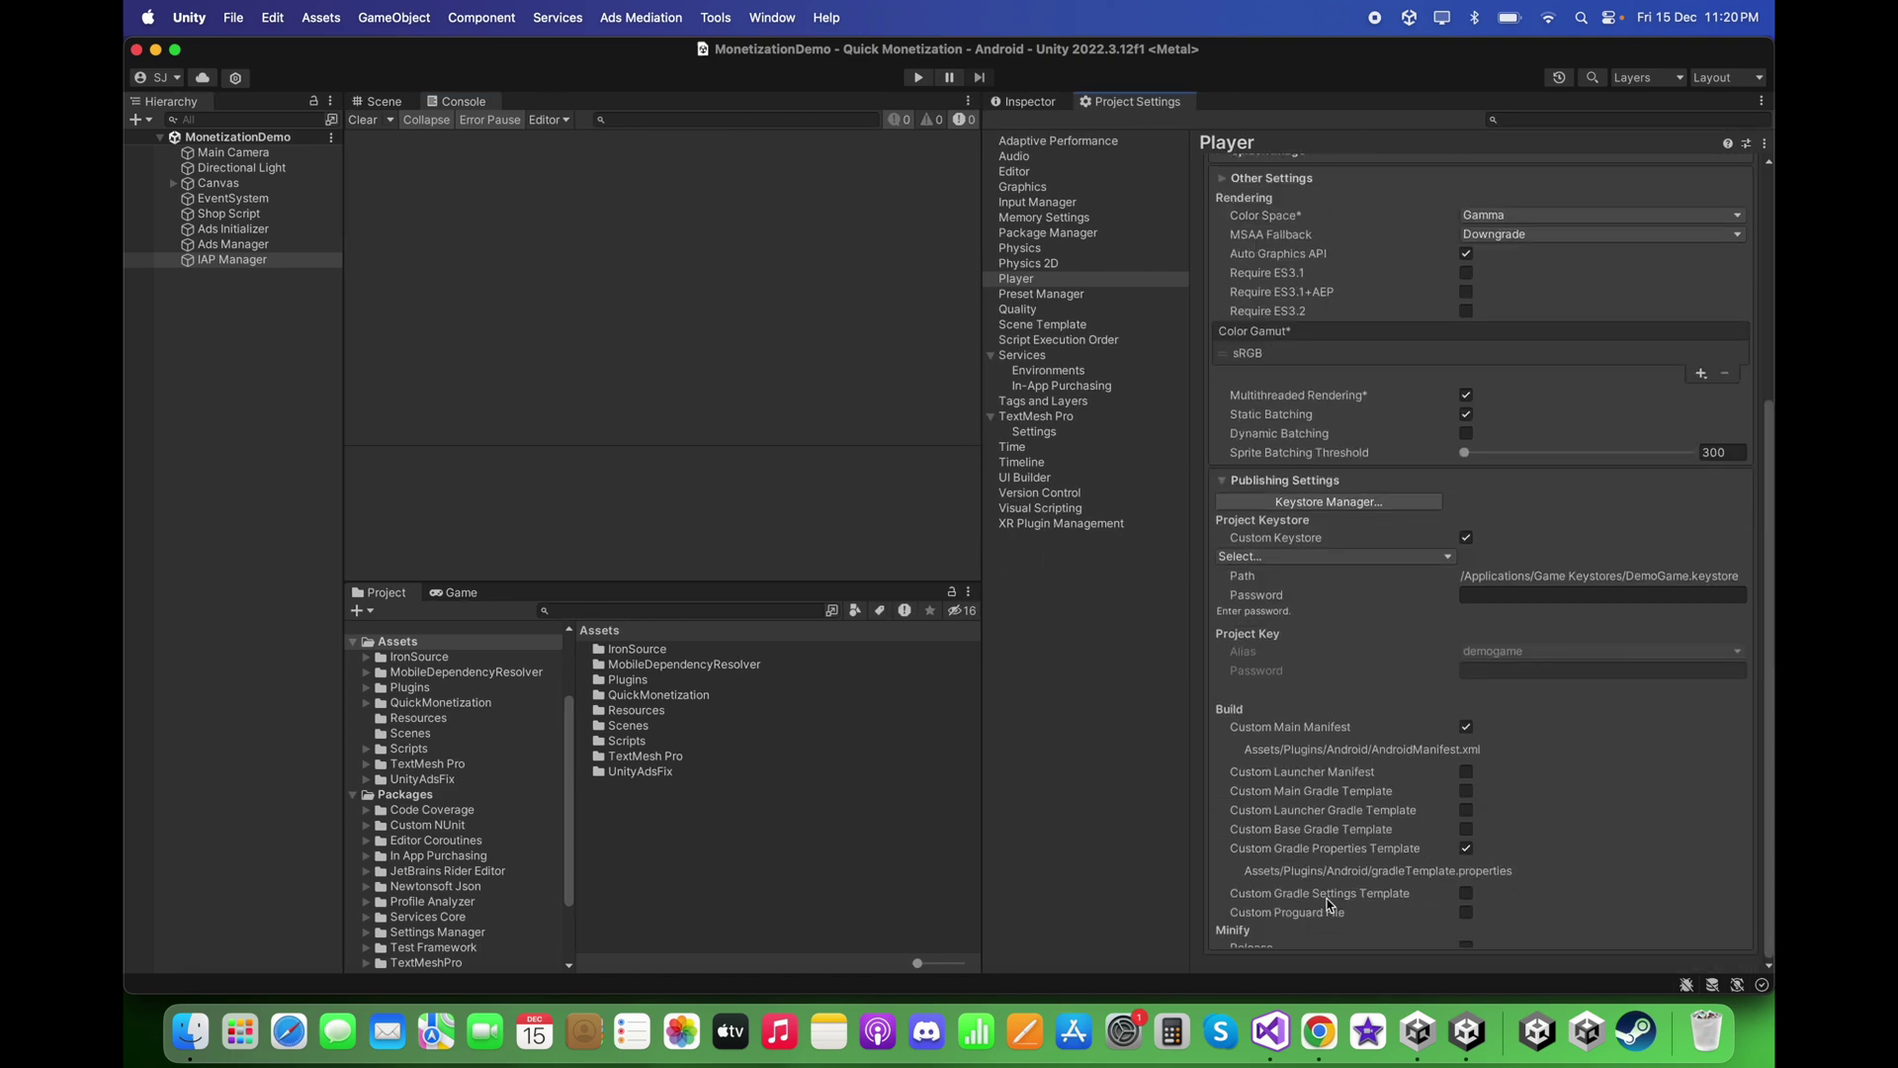
{"action": "left_click", "coordinate": [1542, 533]}
{"action": "key", "text": "super+v"}
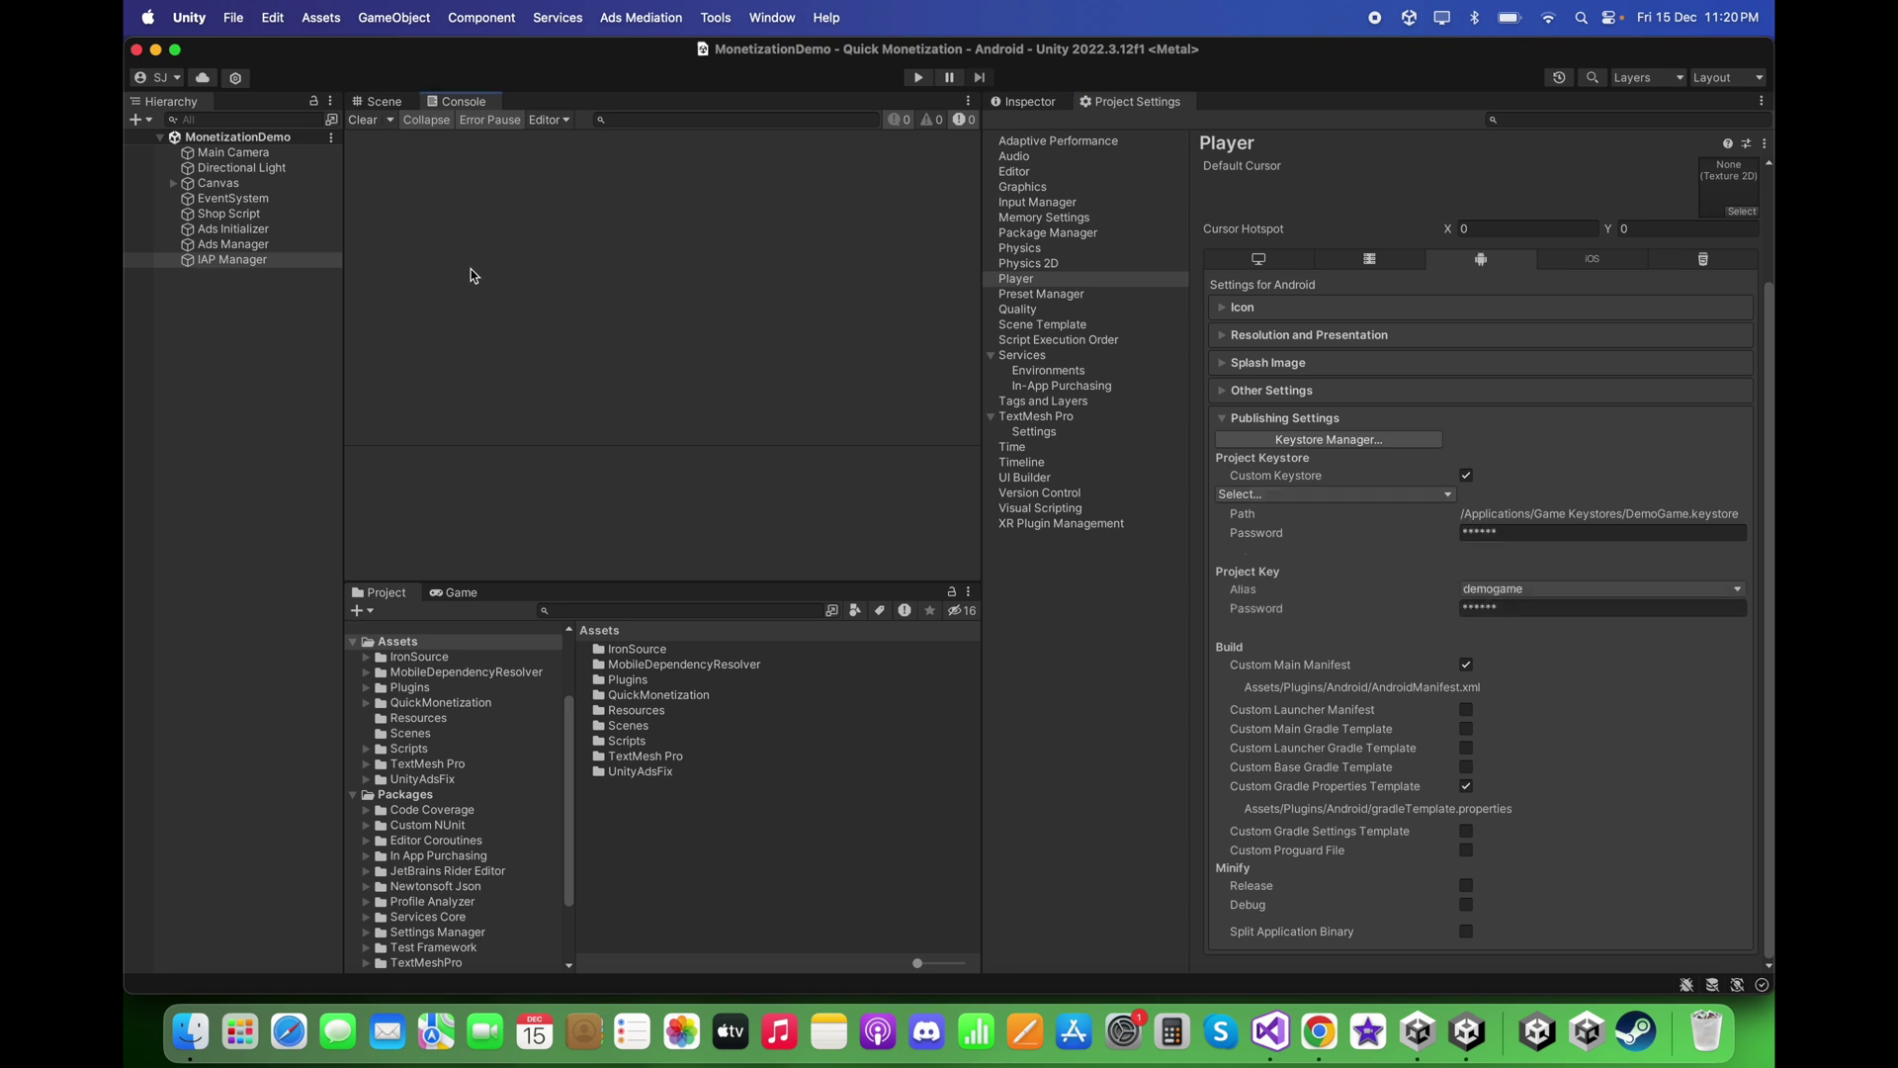
Open Build Settings for the Android app bundle and move the window clear of the Player settings.
{"action": "left_click", "coordinate": [235, 14]}
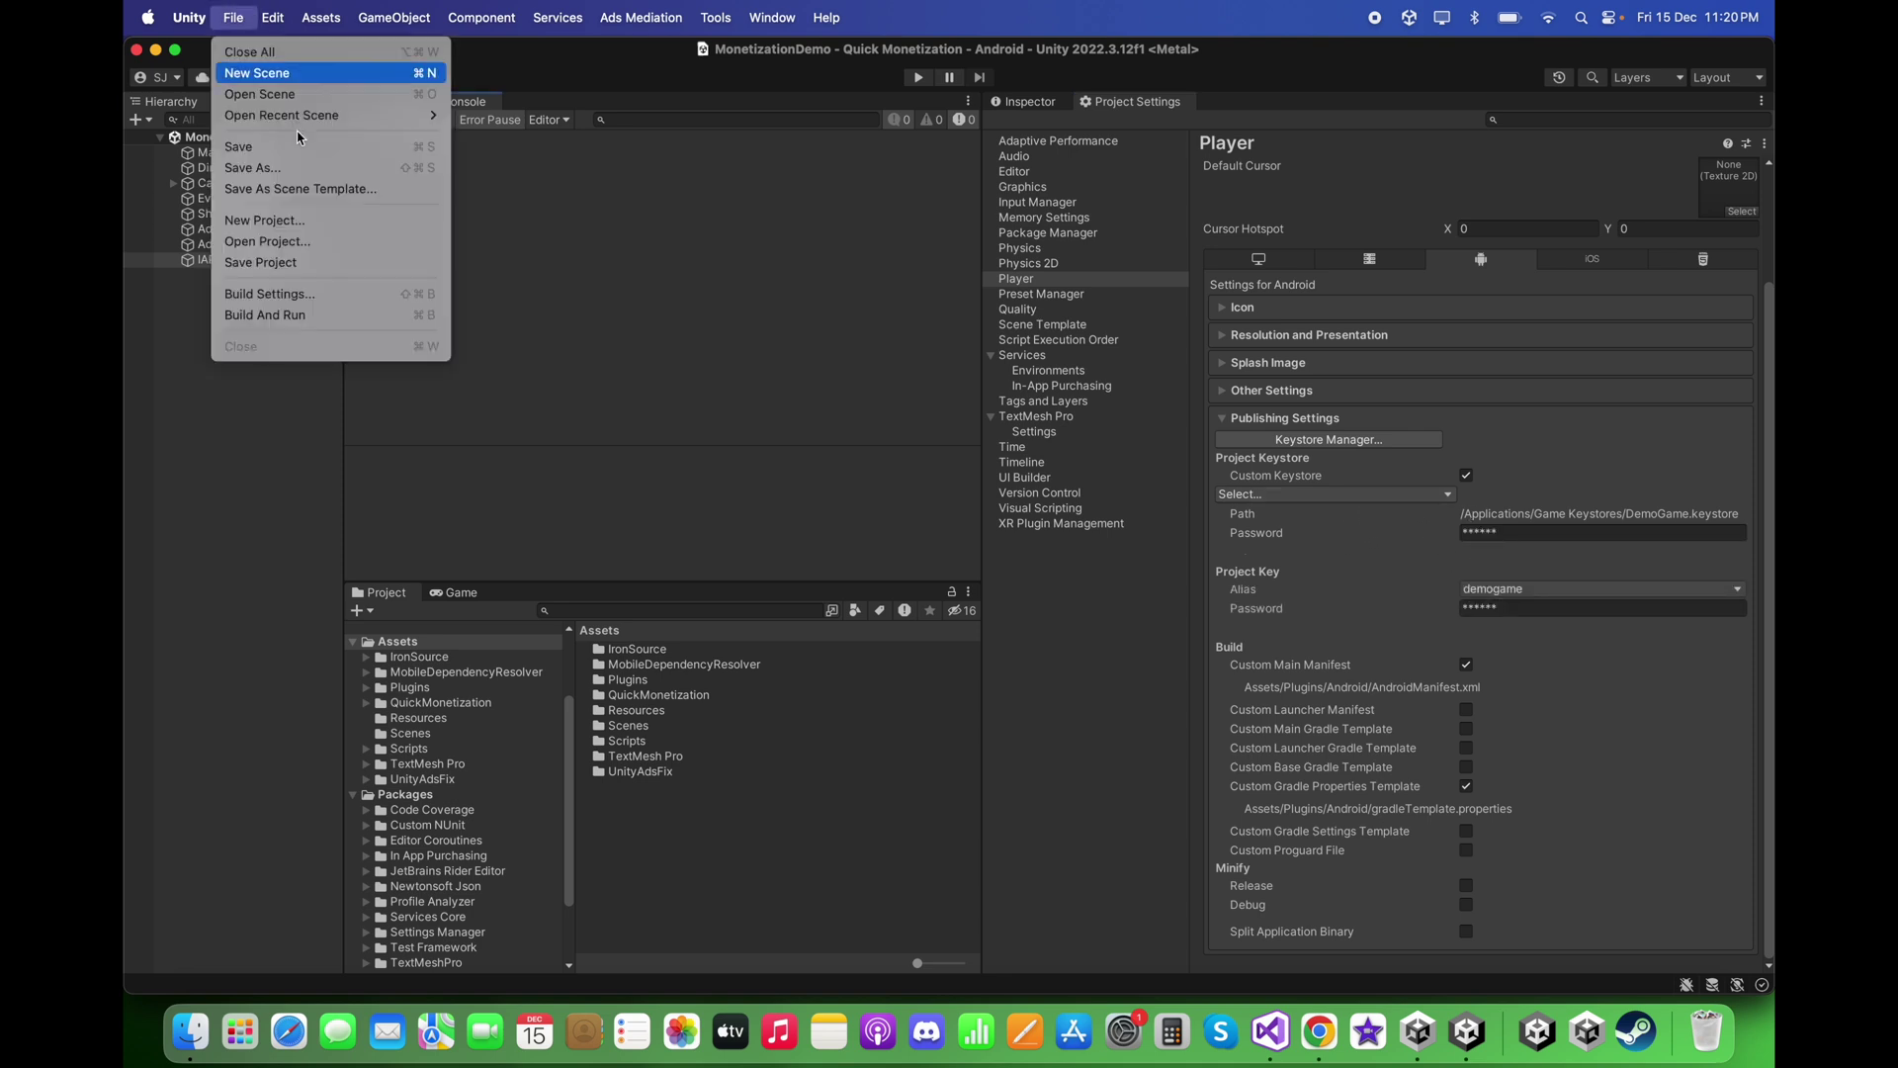
{"action": "left_click", "coordinate": [364, 294]}
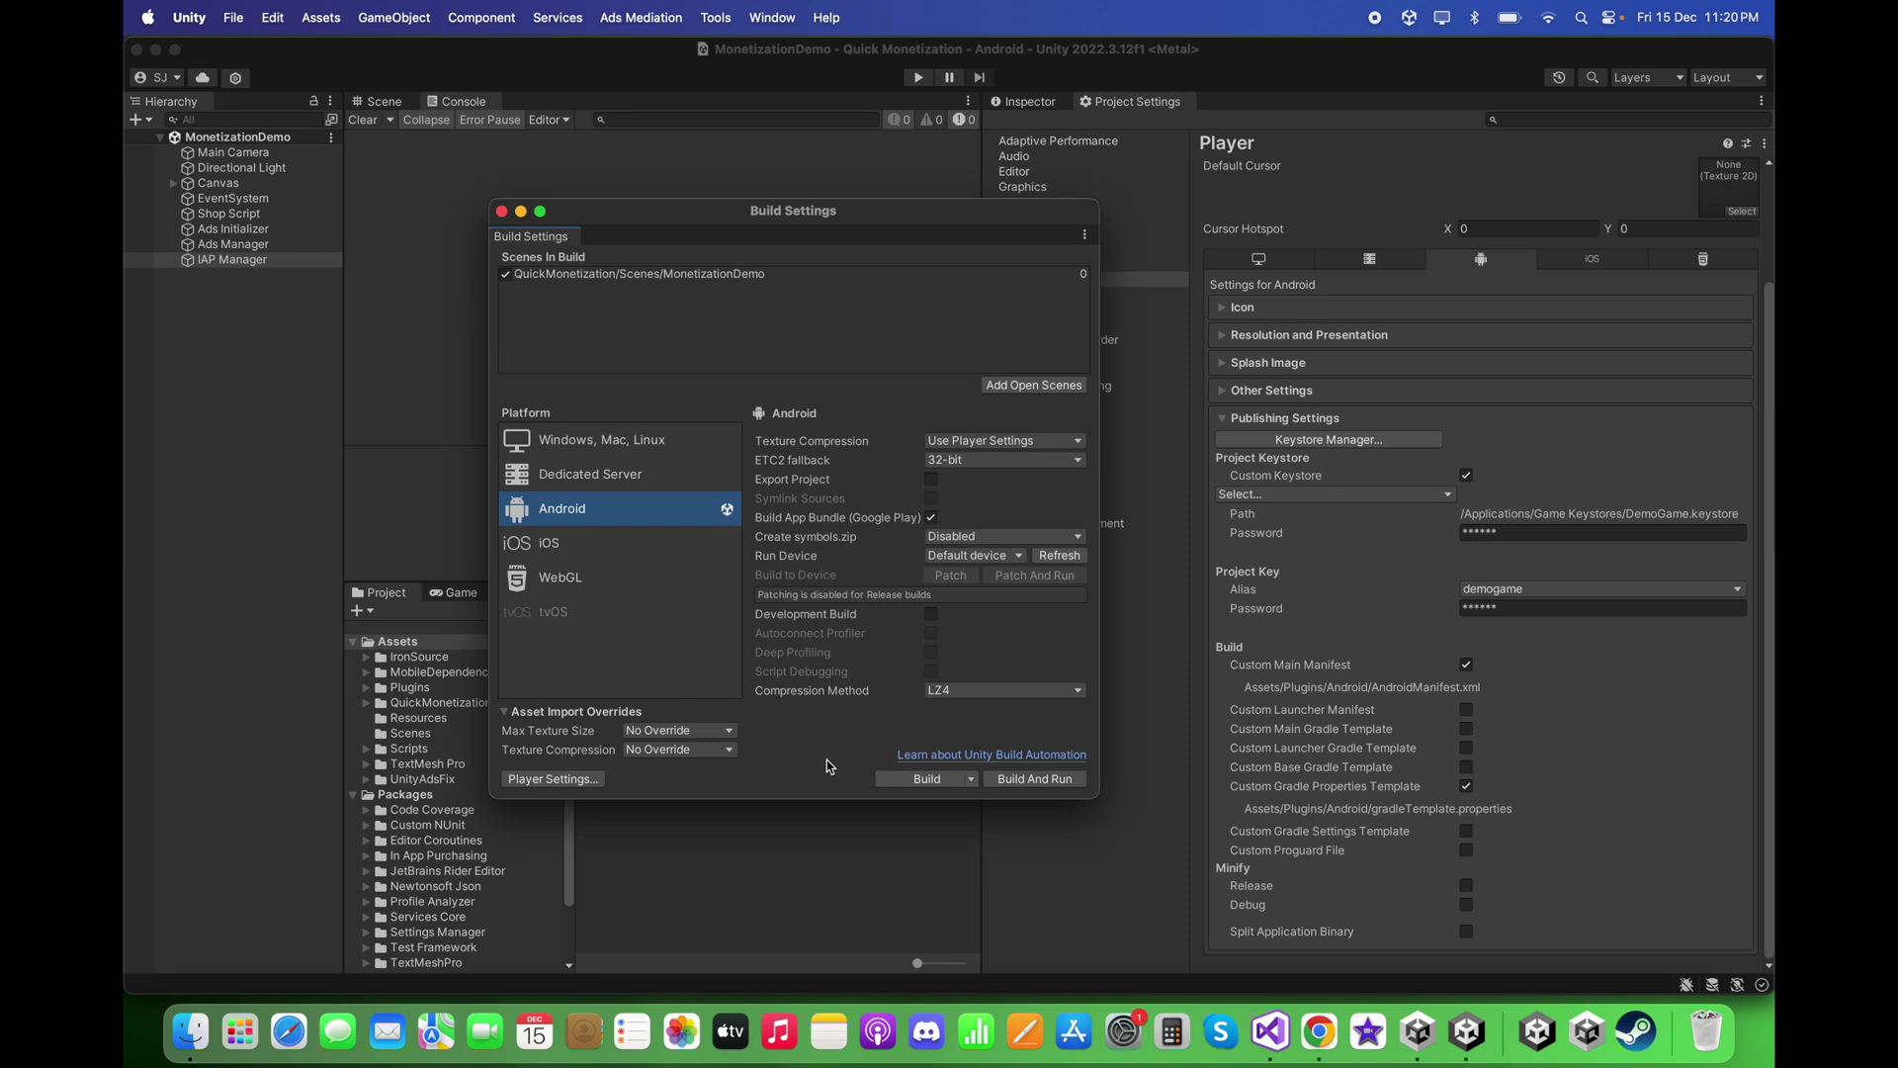
{"action": "left_click_drag", "start_coordinate": [944, 221], "coordinate": [819, 224]}
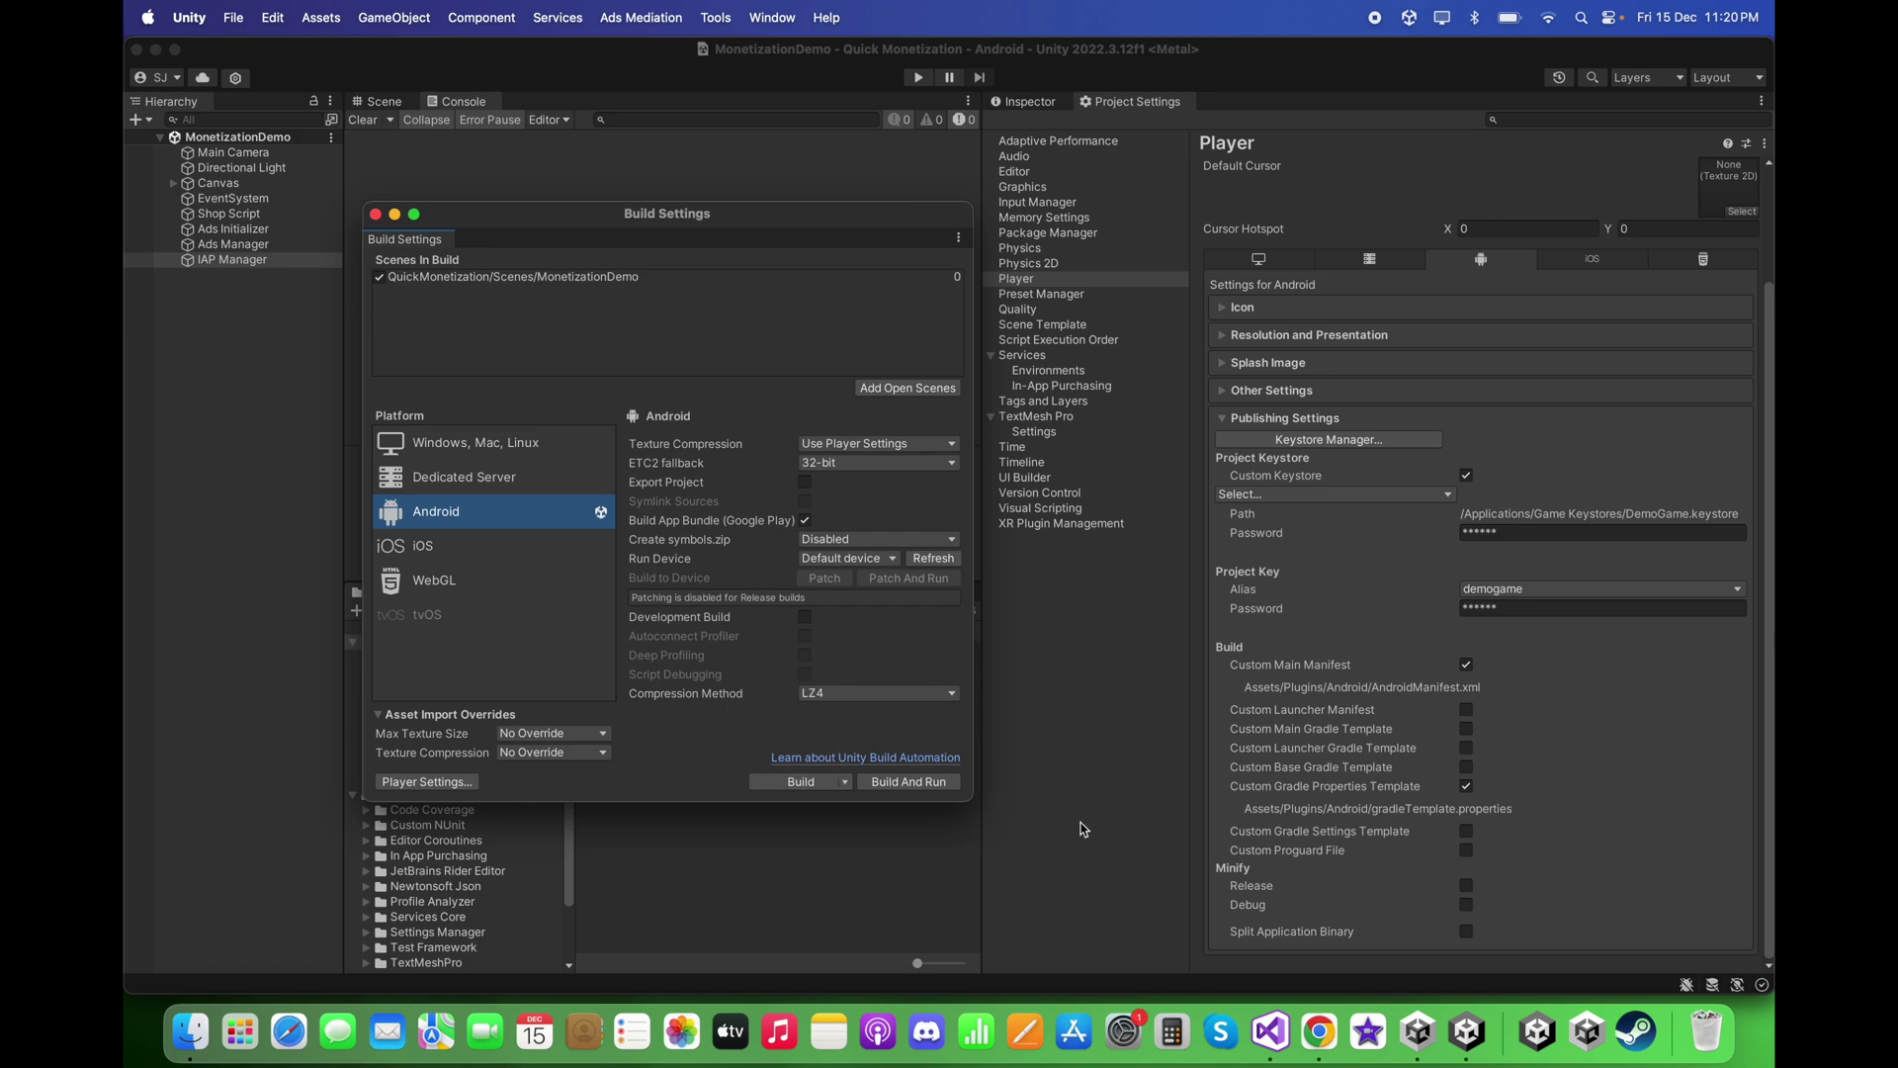
Switch to Google Play Console in Chrome and review the testers of the Internal testing track.
{"action": "left_click", "coordinate": [1320, 1032]}
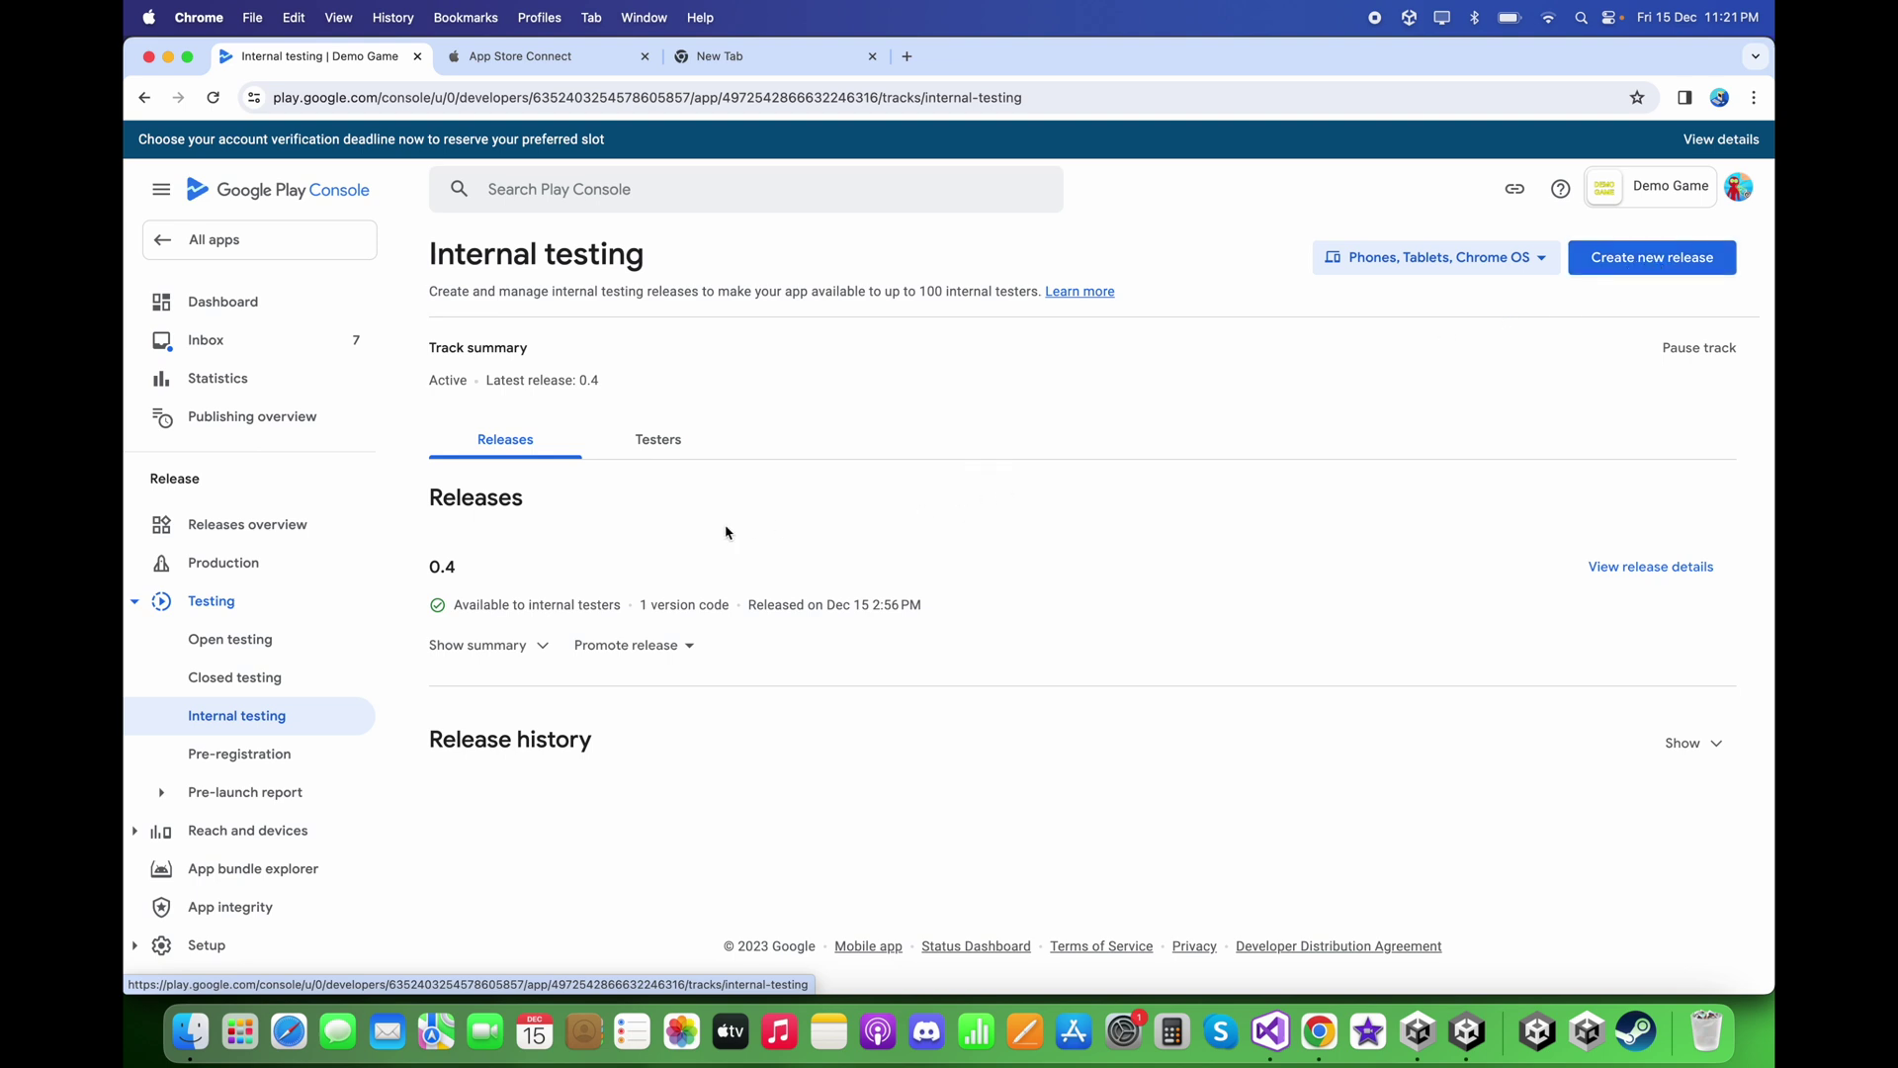
{"action": "left_click", "coordinate": [643, 454]}
{"action": "scroll", "coordinate": [806, 633], "scroll_direction": "down", "scroll_amount": 1}
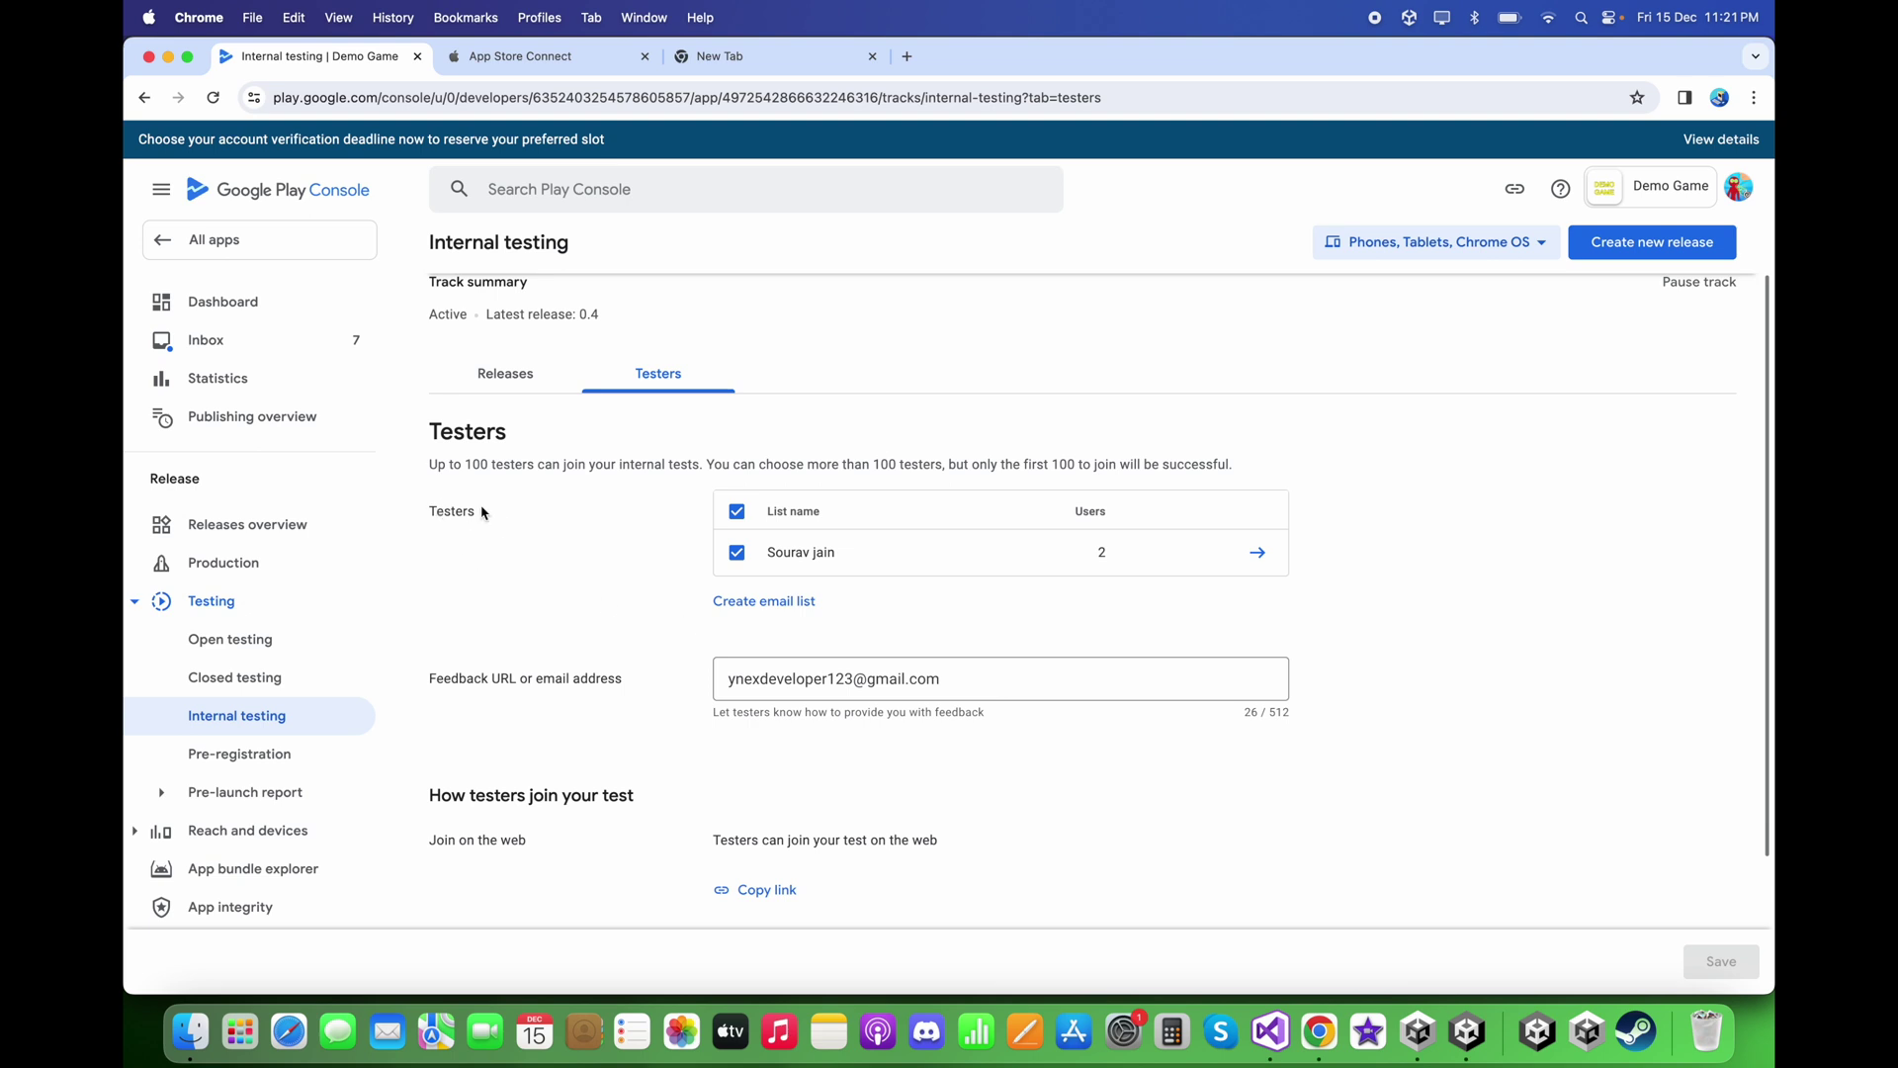
{"action": "scroll", "coordinate": [485, 514], "scroll_direction": "up", "scroll_amount": 1}
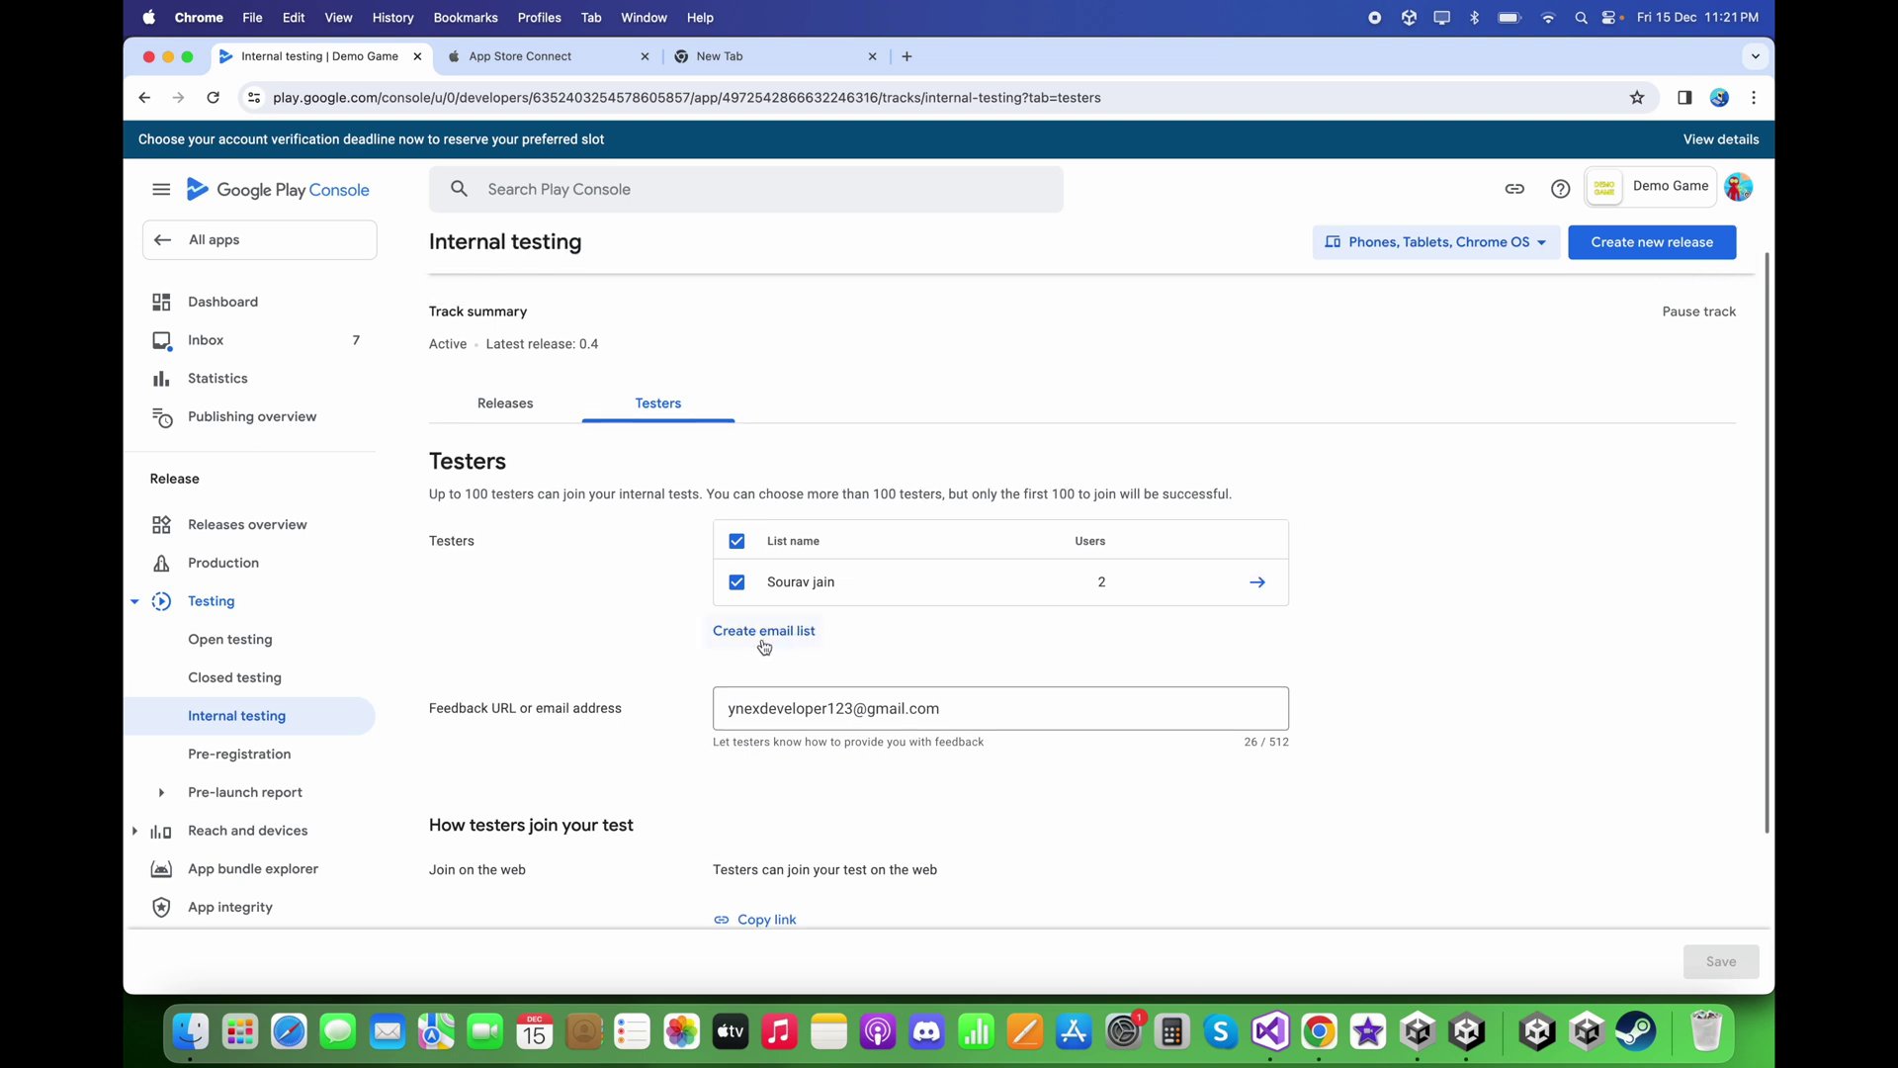
Examine the name and email address fields for creating a tester email list, close the form unsaved and return to the track's releases.
{"action": "left_click", "coordinate": [771, 644]}
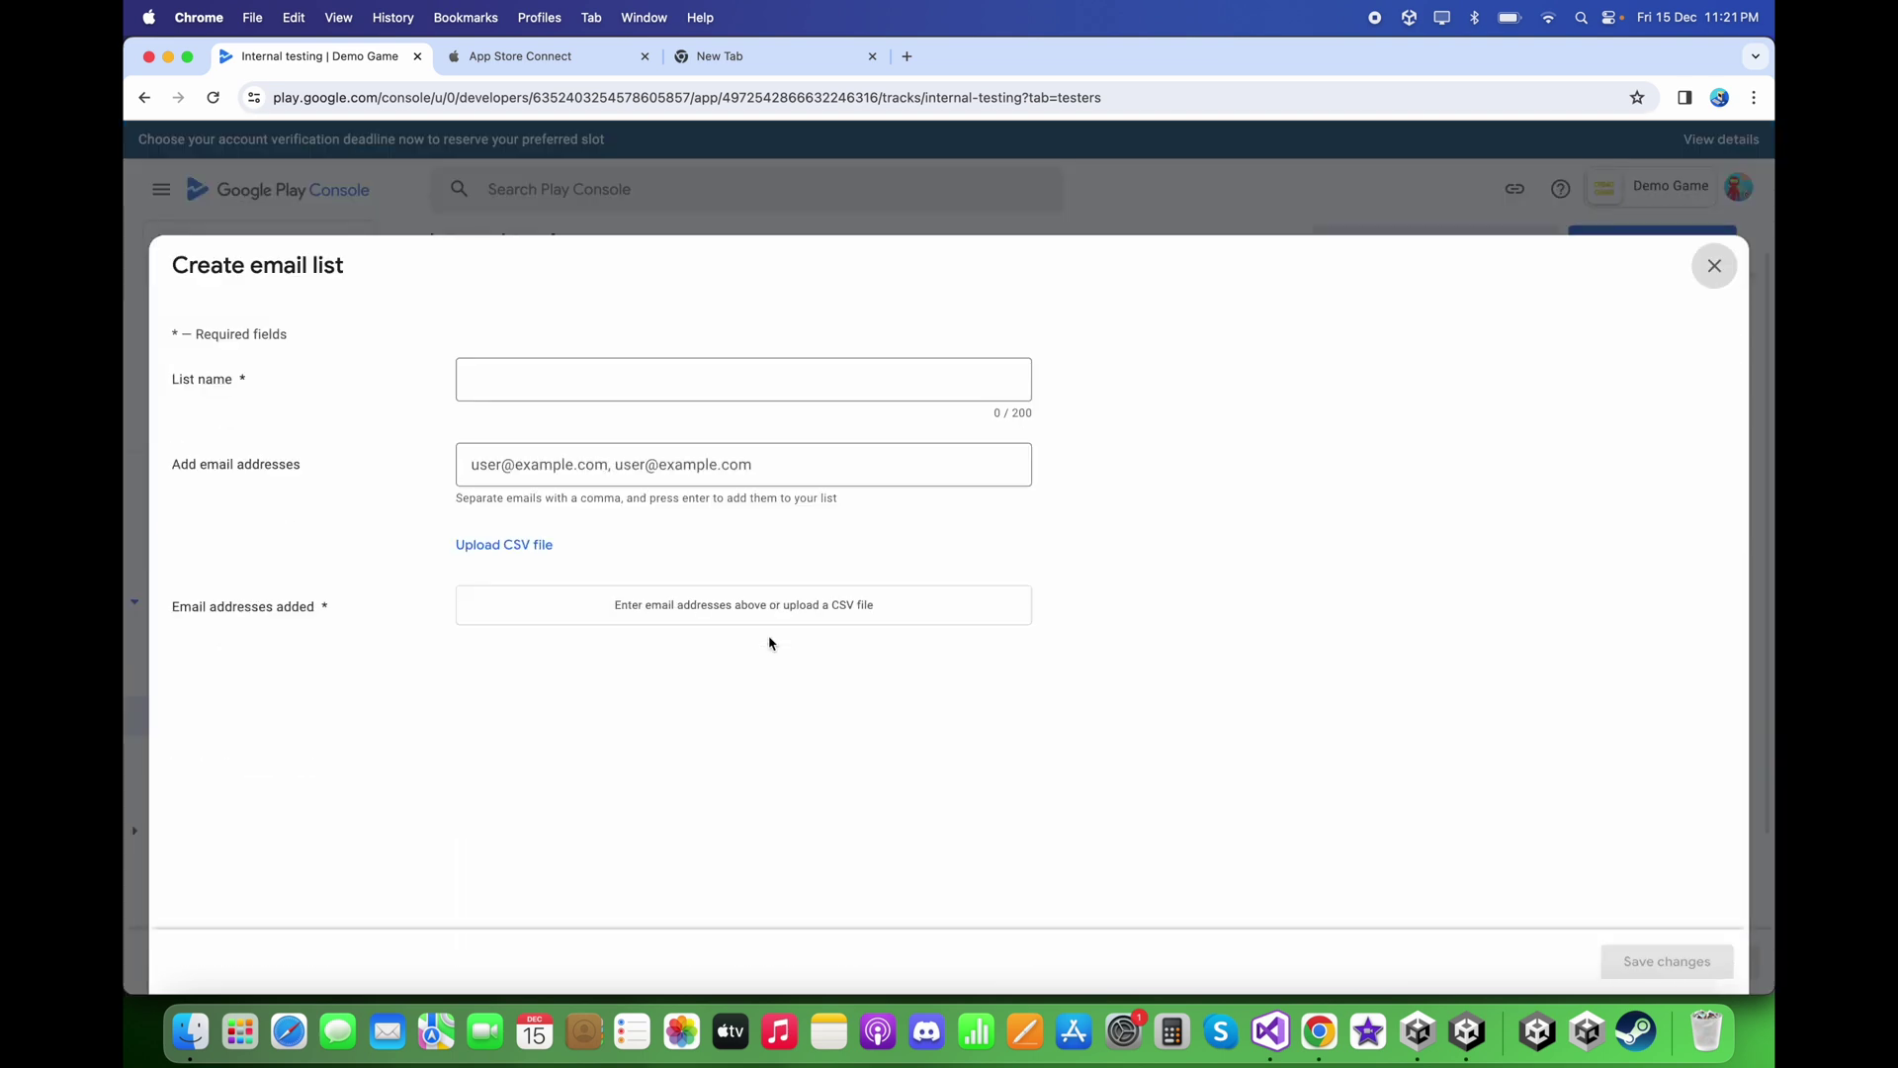
{"action": "left_click", "coordinate": [524, 380]}
{"action": "left_click", "coordinate": [540, 684]}
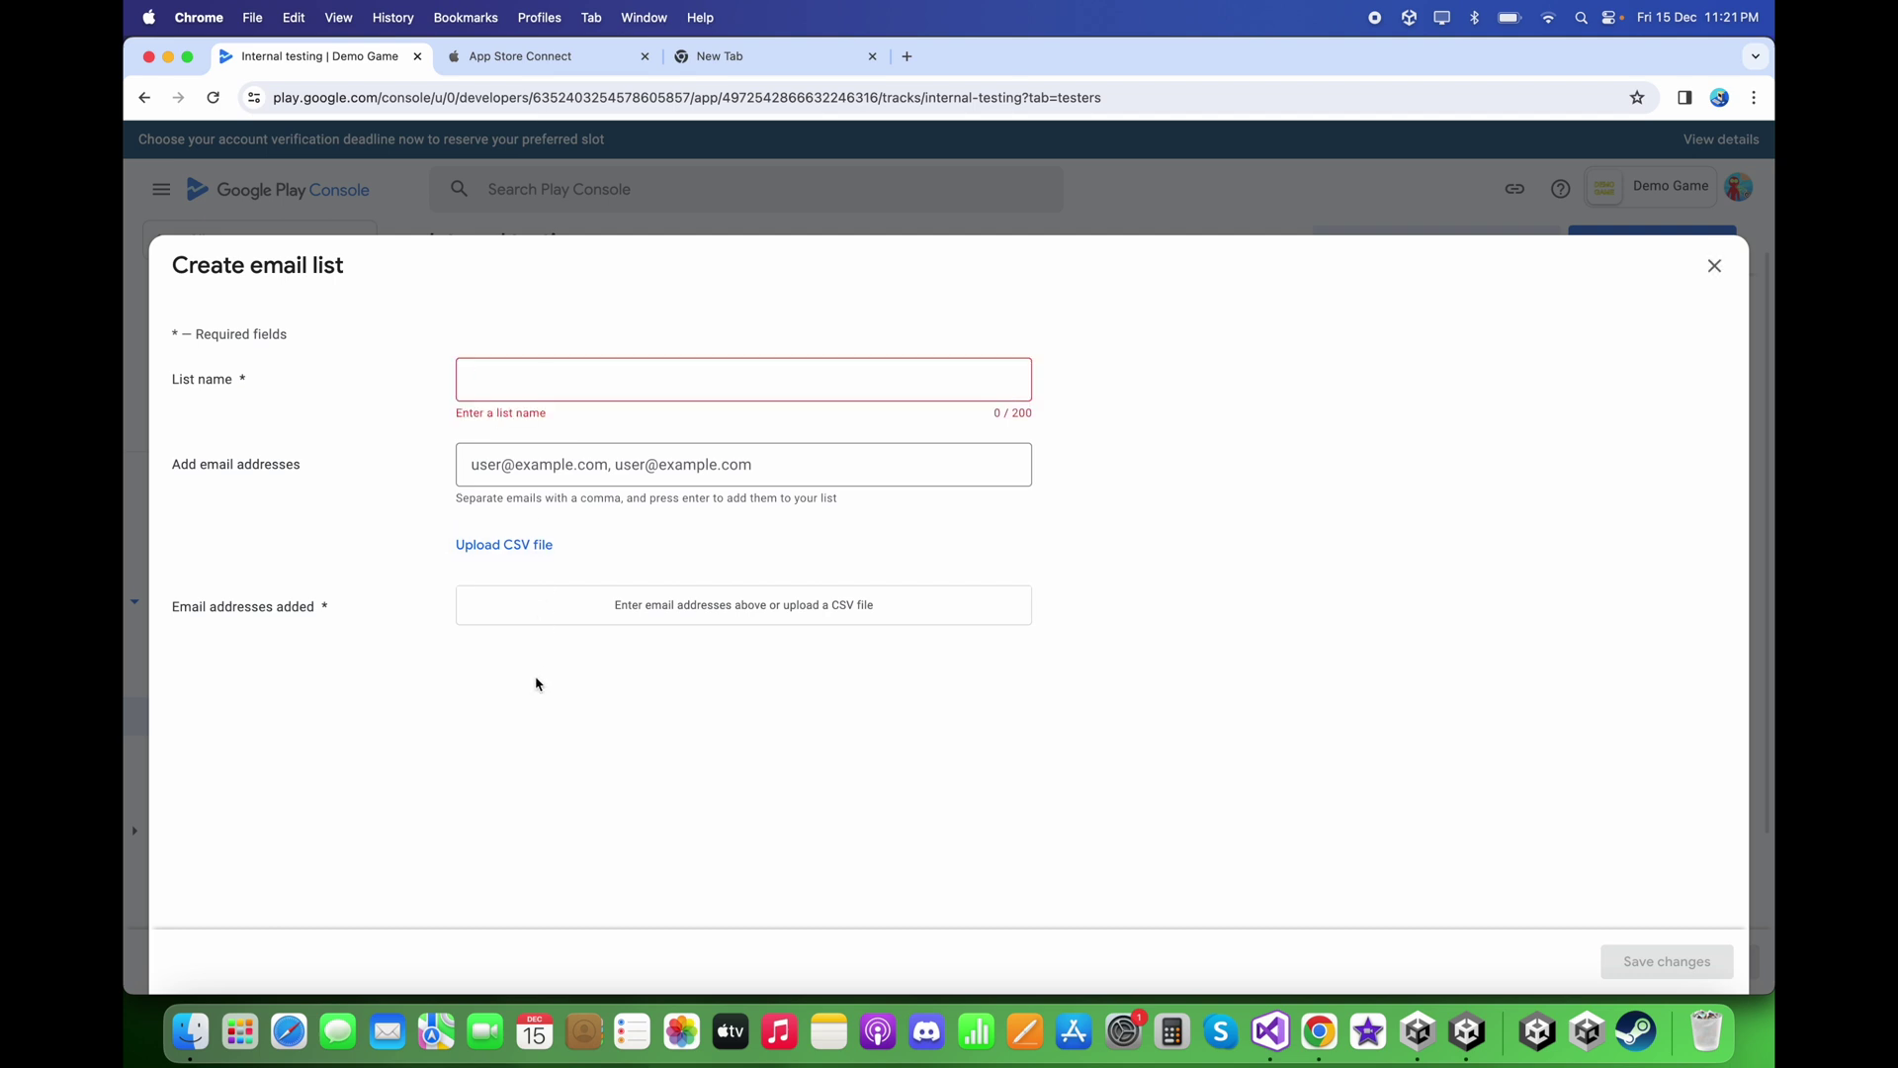
{"action": "left_click", "coordinate": [511, 396]}
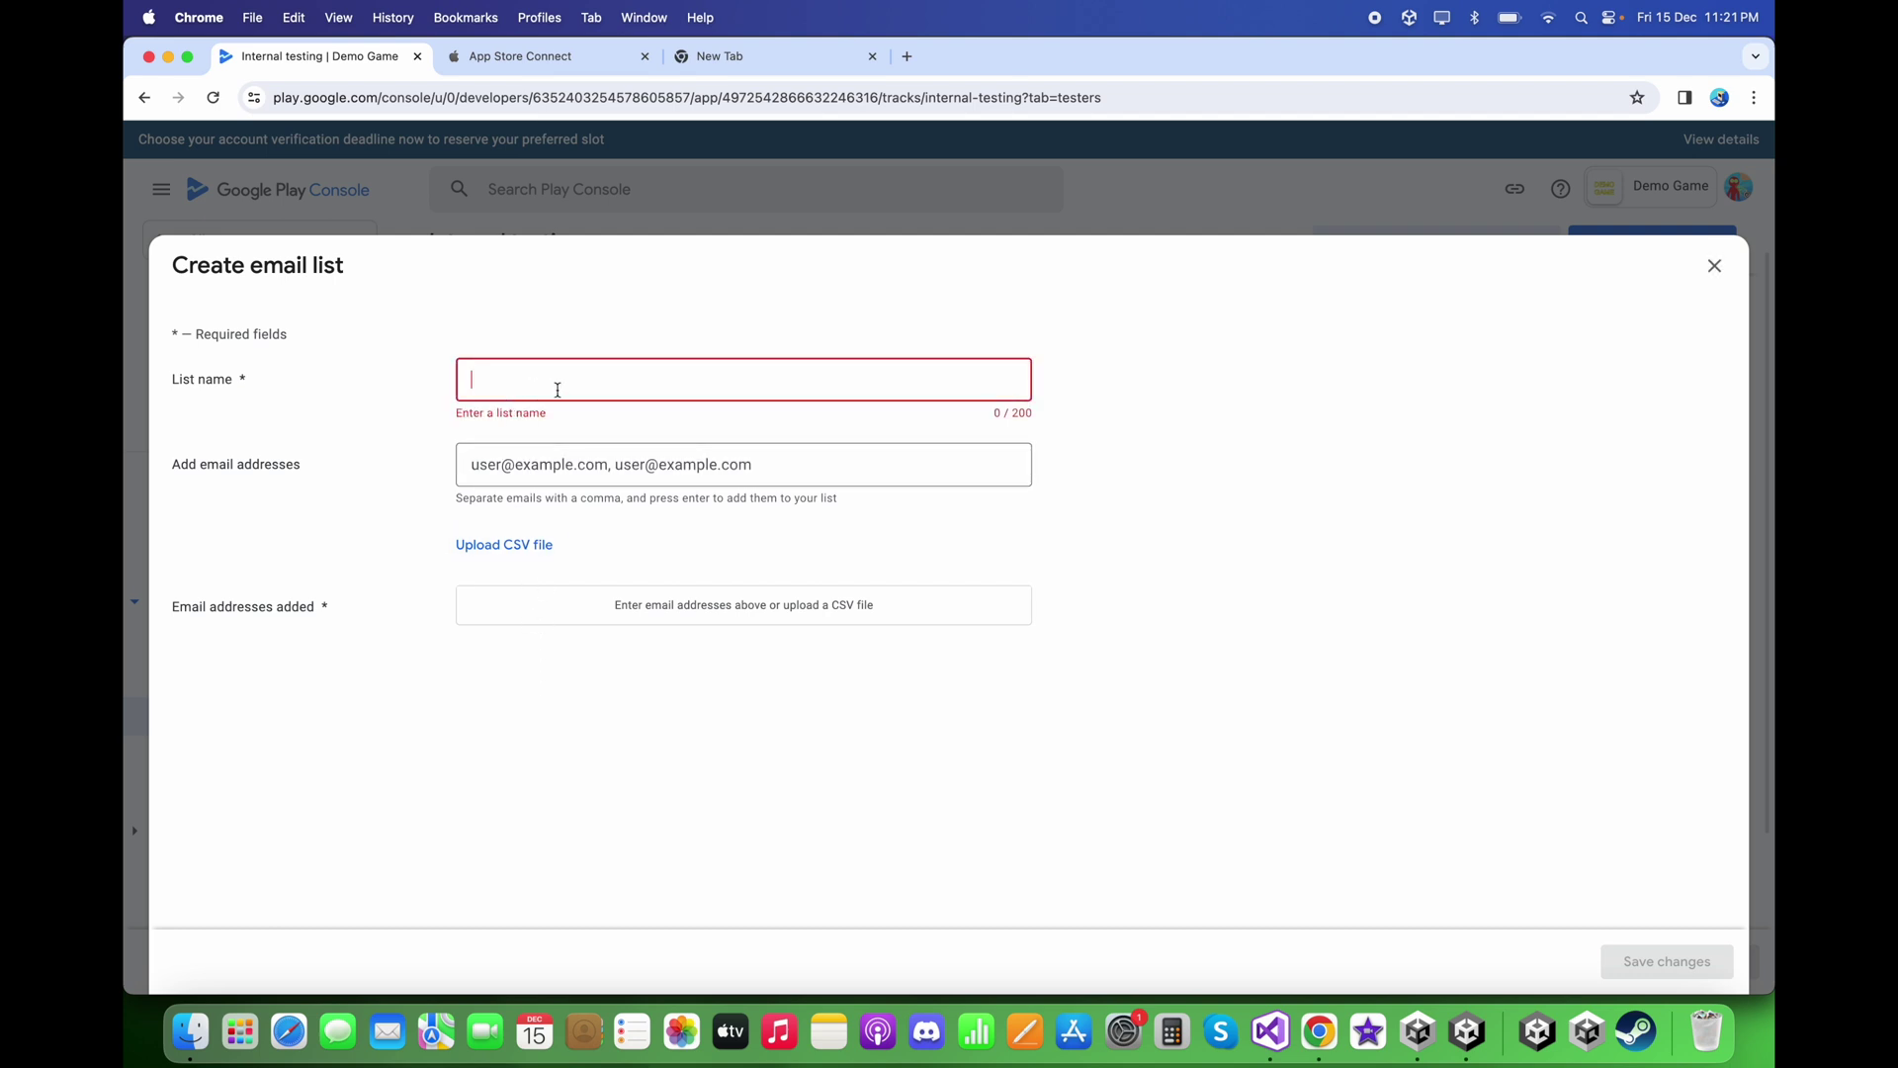
{"action": "left_click", "coordinate": [552, 478]}
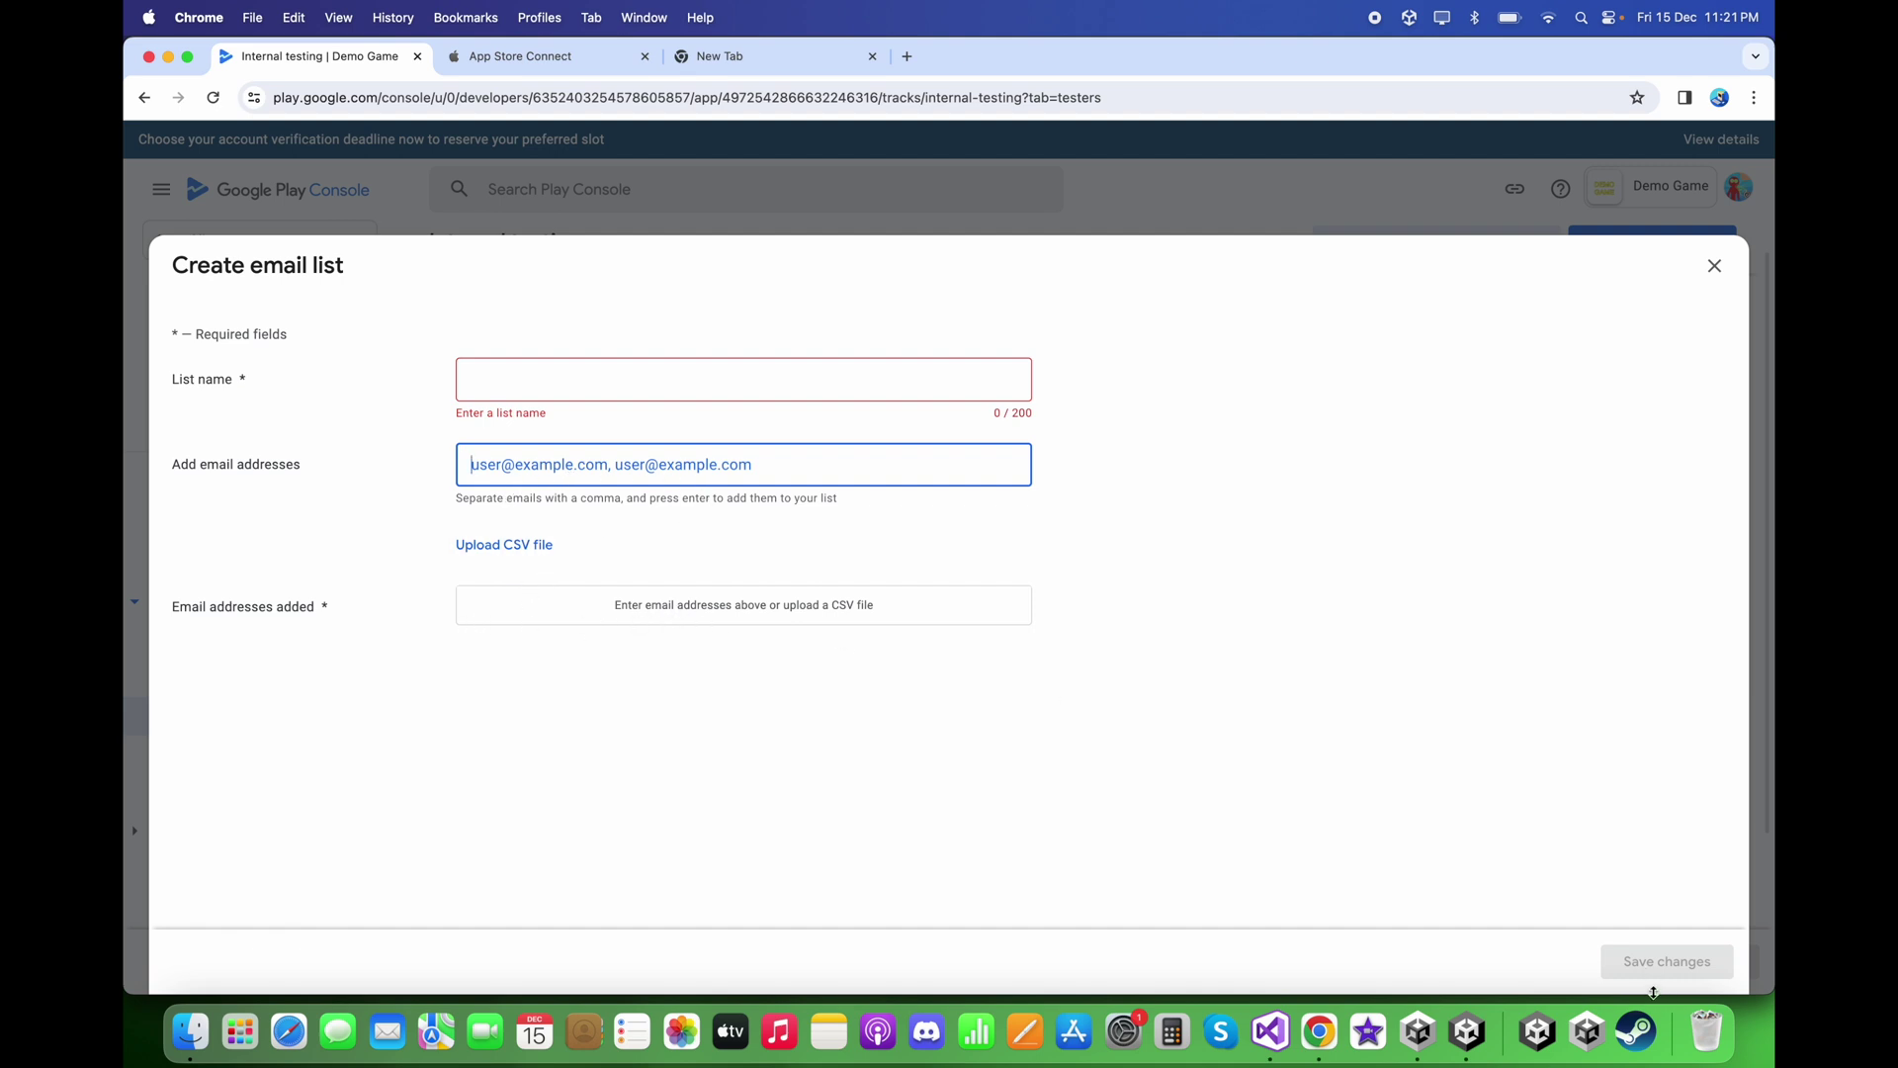
{"action": "left_click", "coordinate": [1562, 848]}
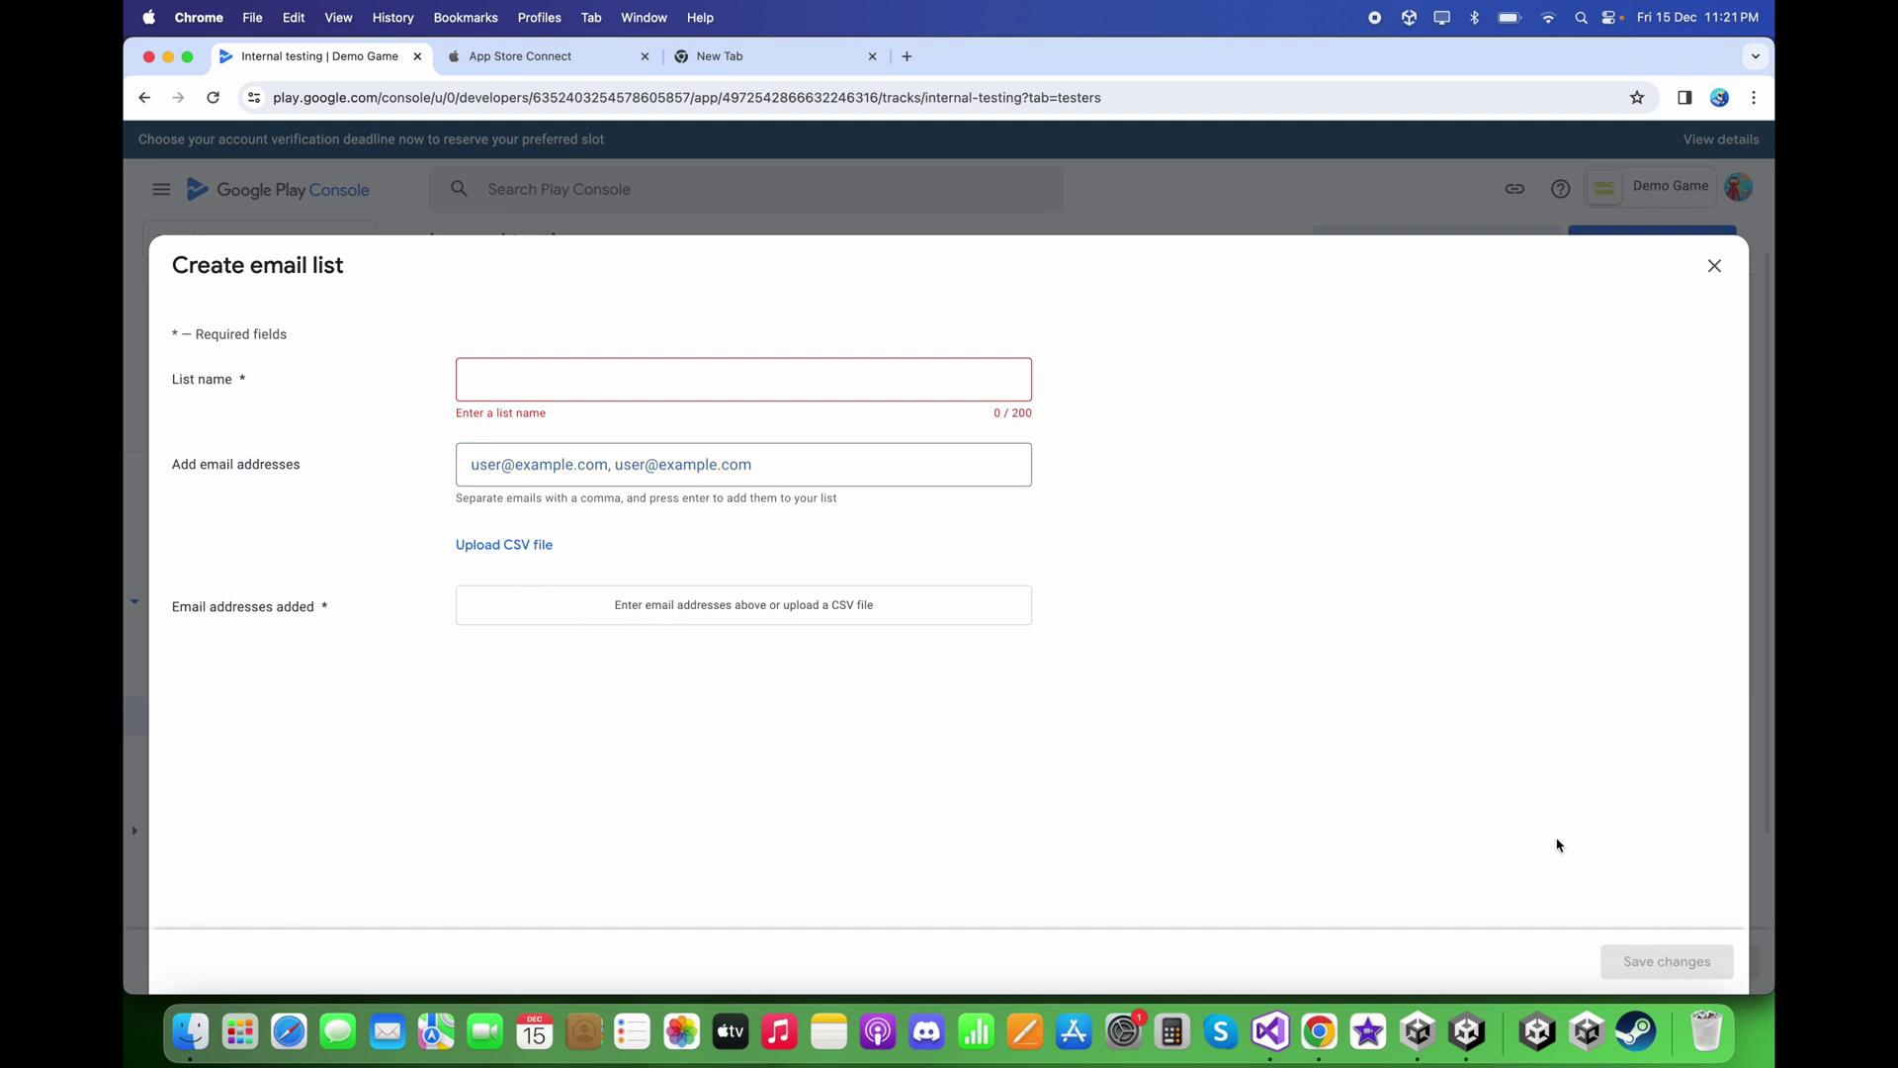
{"action": "left_click", "coordinate": [1714, 267]}
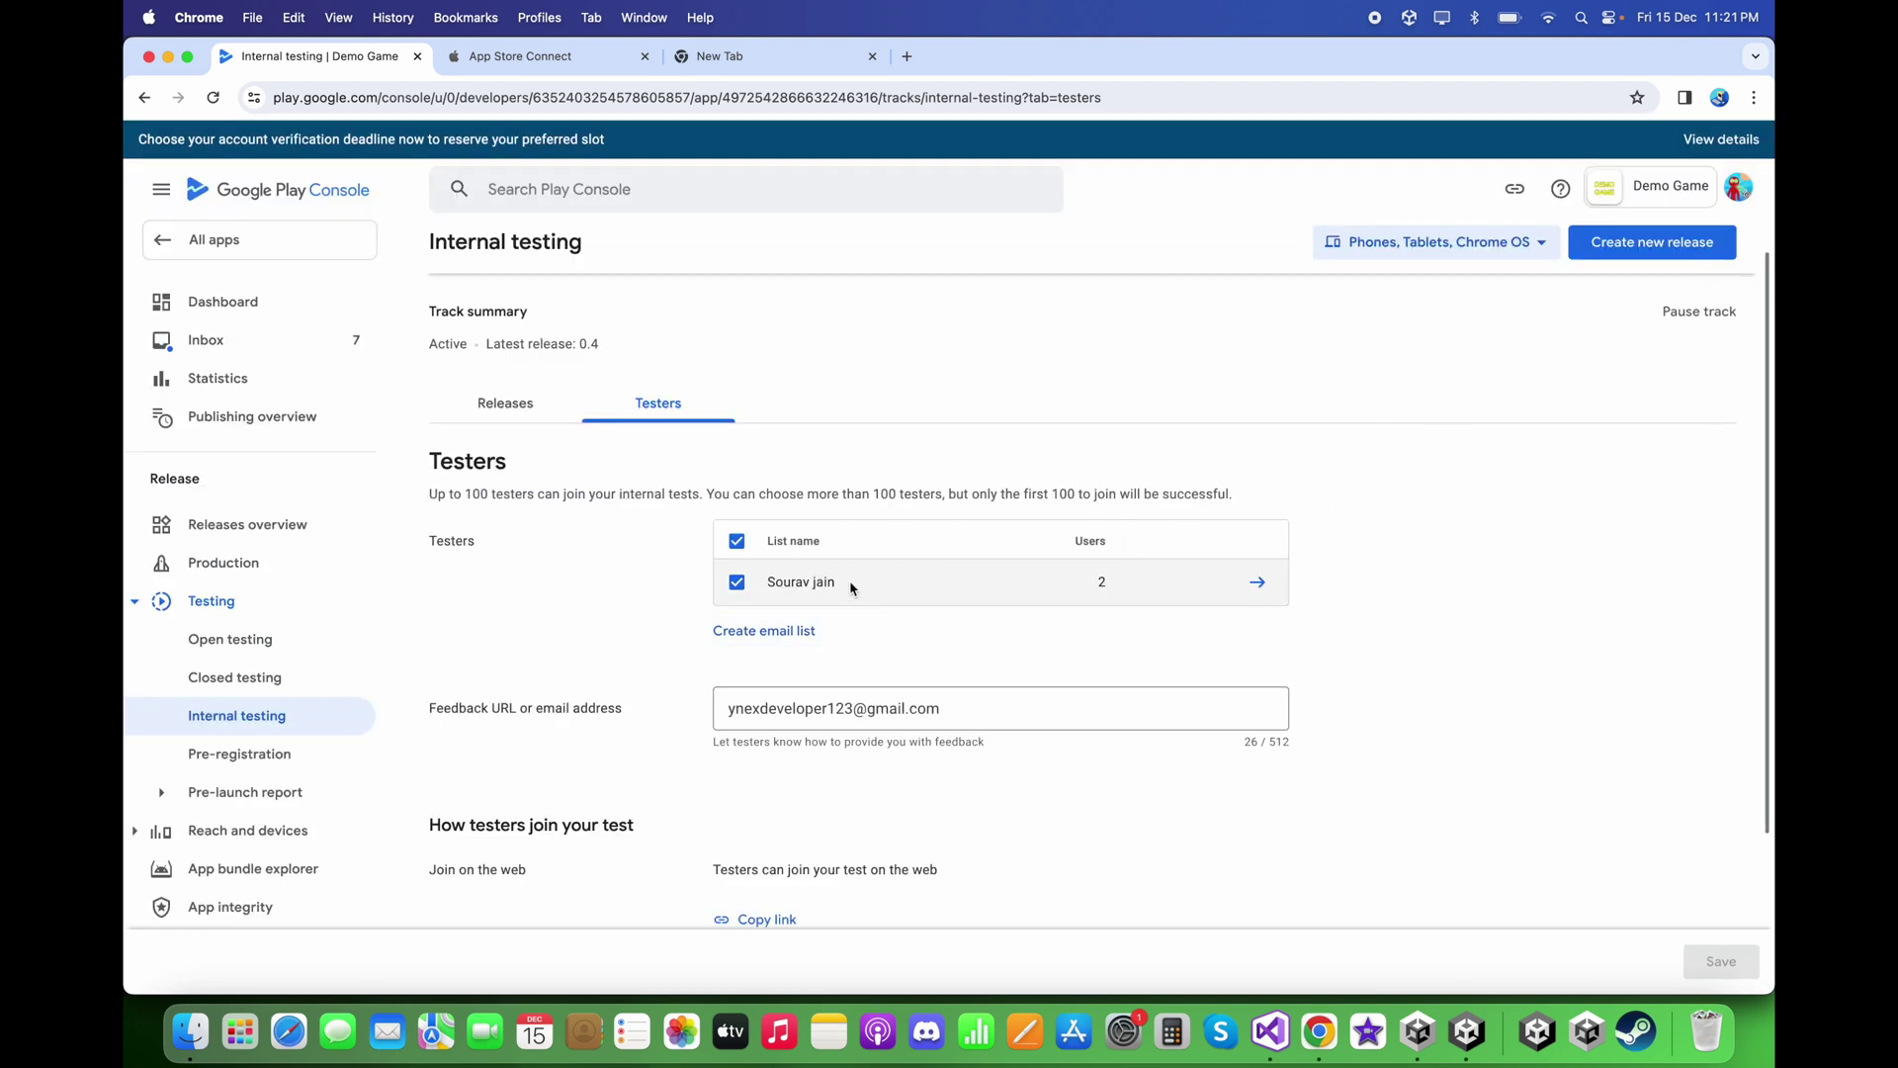
{"action": "left_click", "coordinate": [505, 402]}
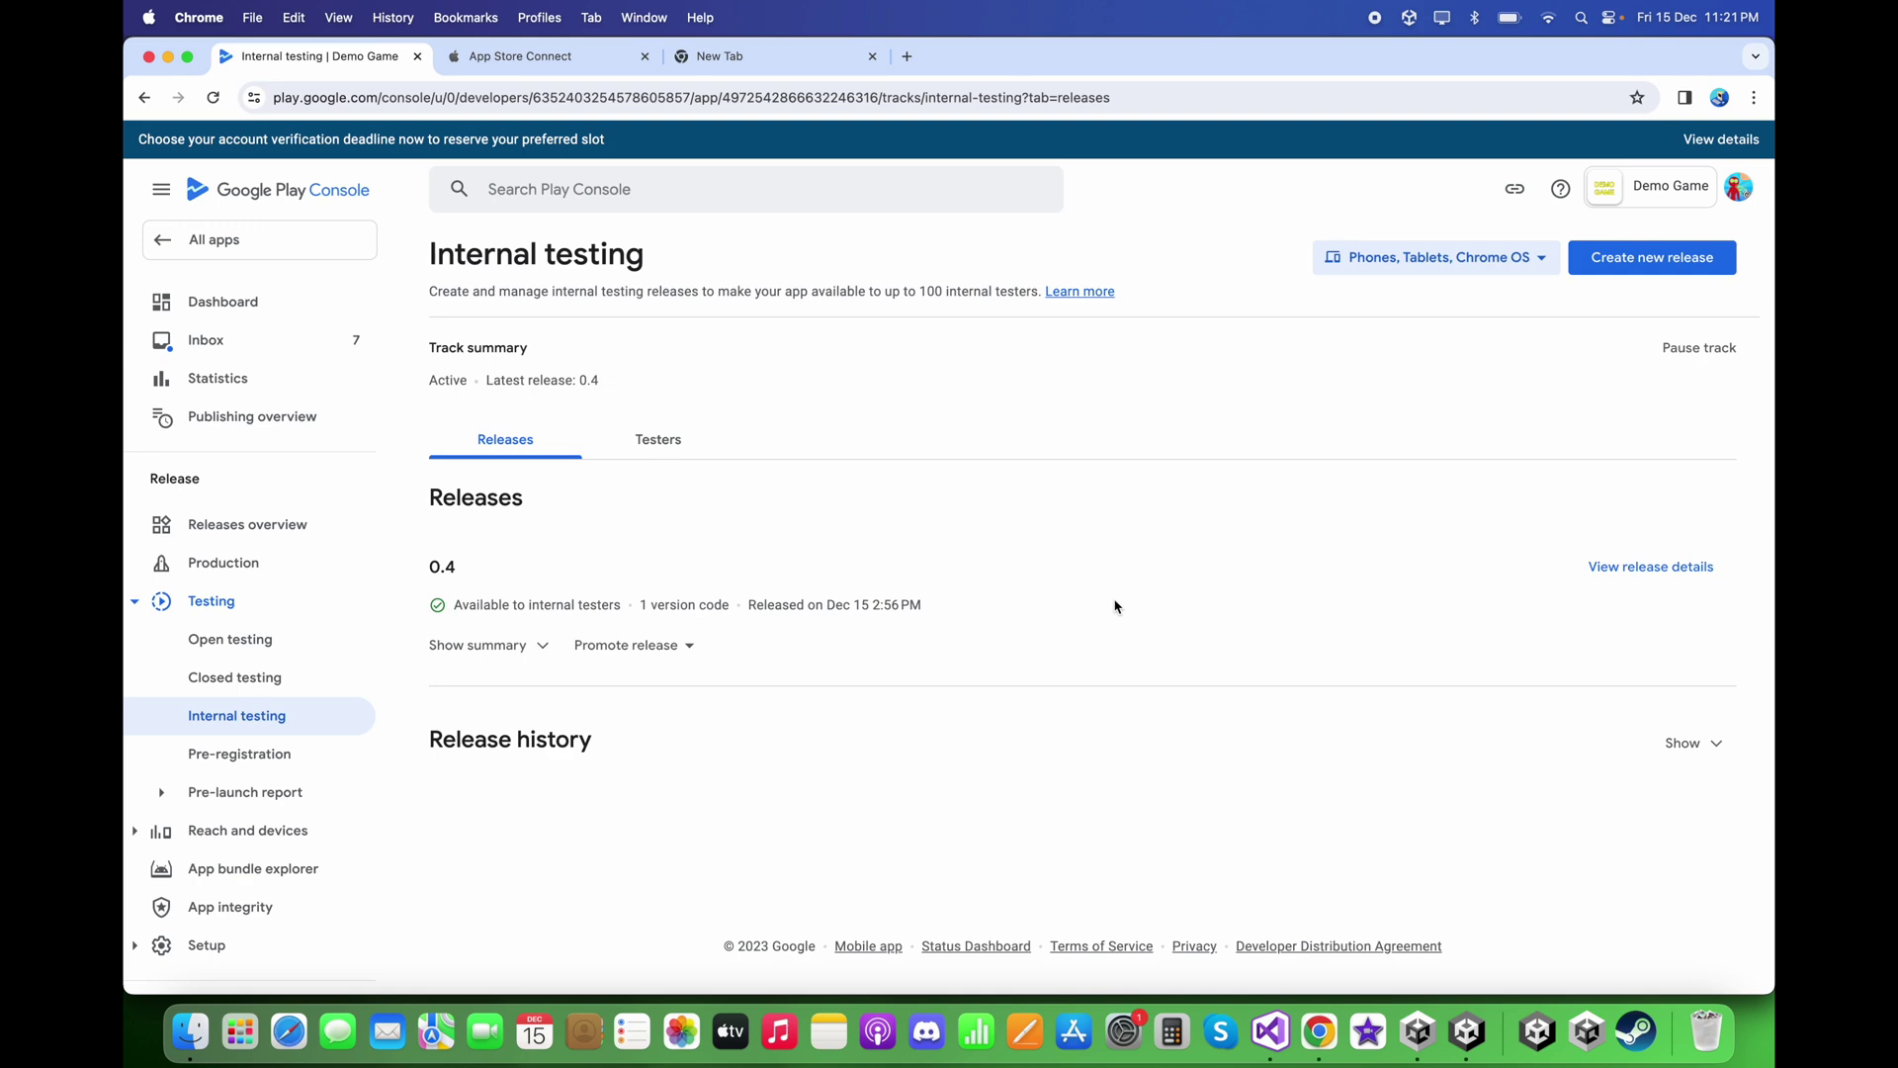
{"action": "left_click", "coordinate": [1469, 1033]}
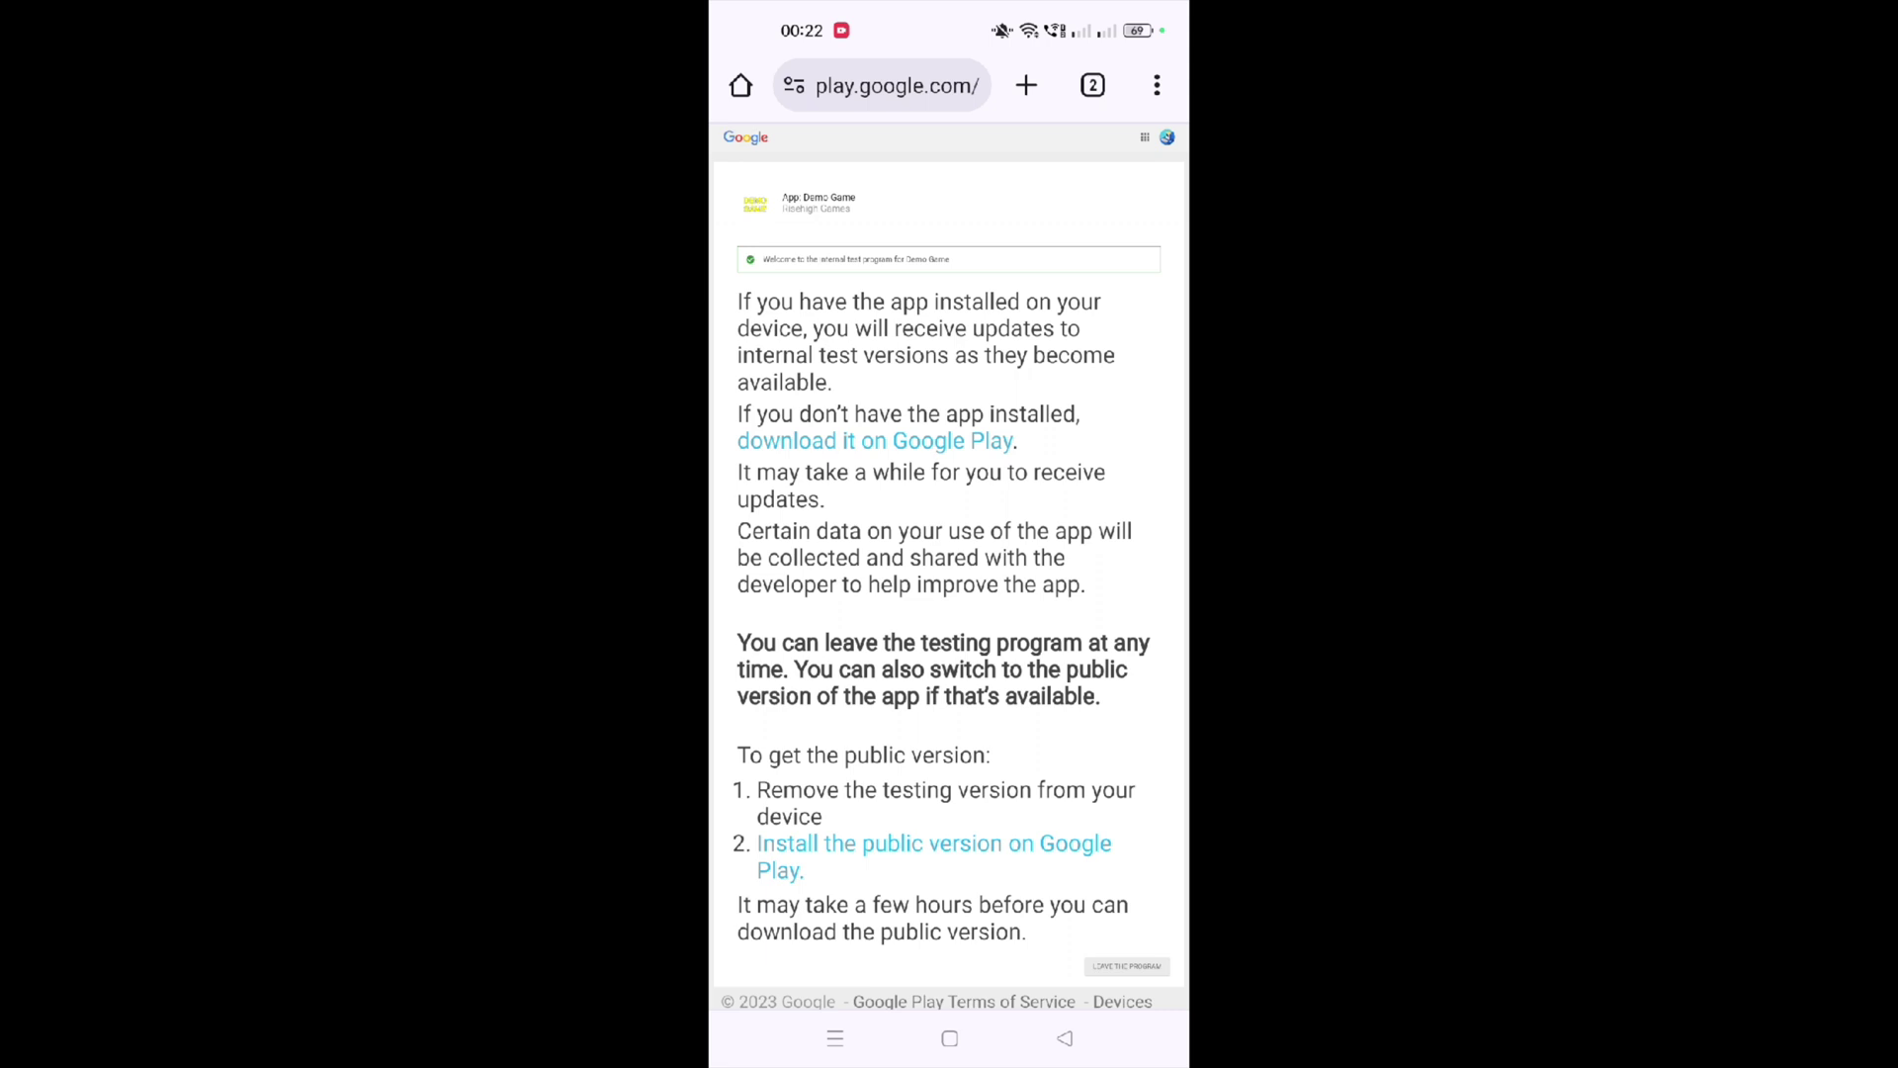
Copy the internal test's join link, open Demo Game's Google Play download page on the phone and launch the installed game.
{"action": "left_click", "coordinate": [875, 440]}
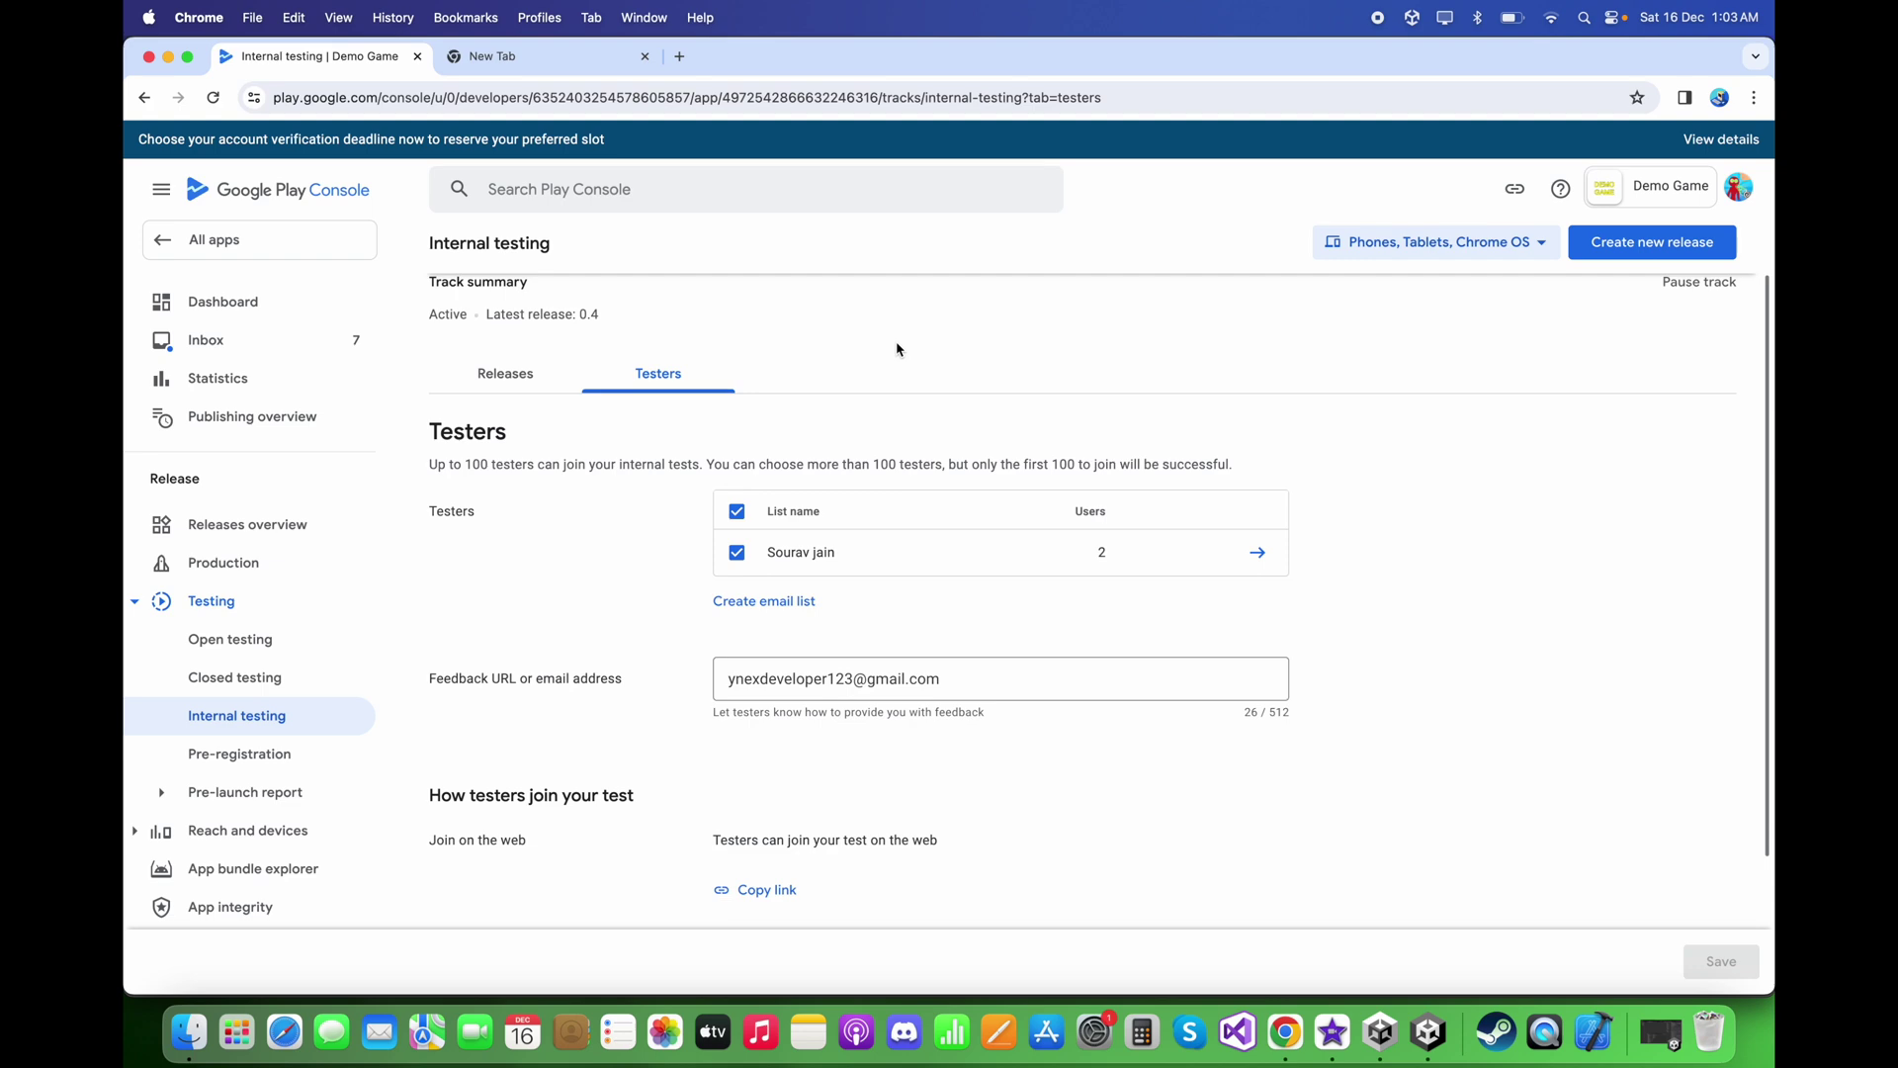
{"action": "left_click", "coordinate": [764, 891]}
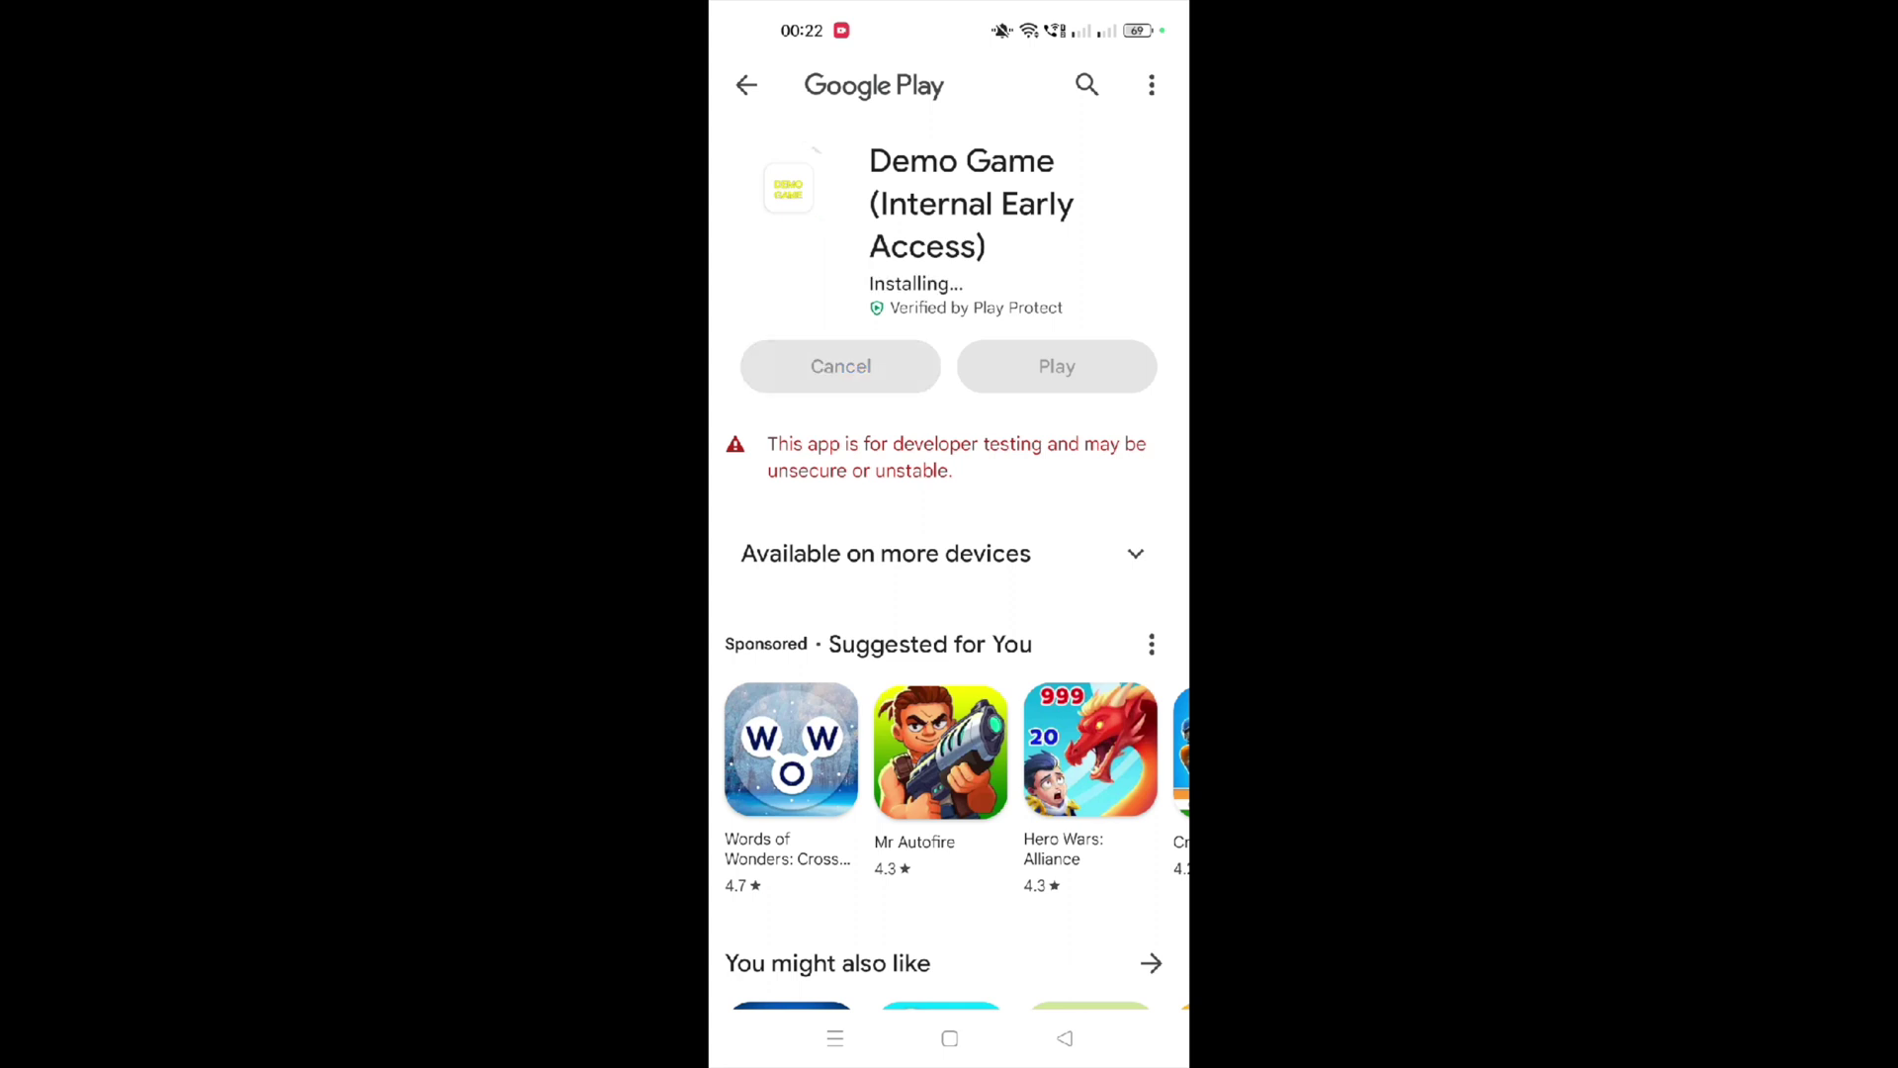
{"action": "left_click", "coordinate": [1104, 365]}
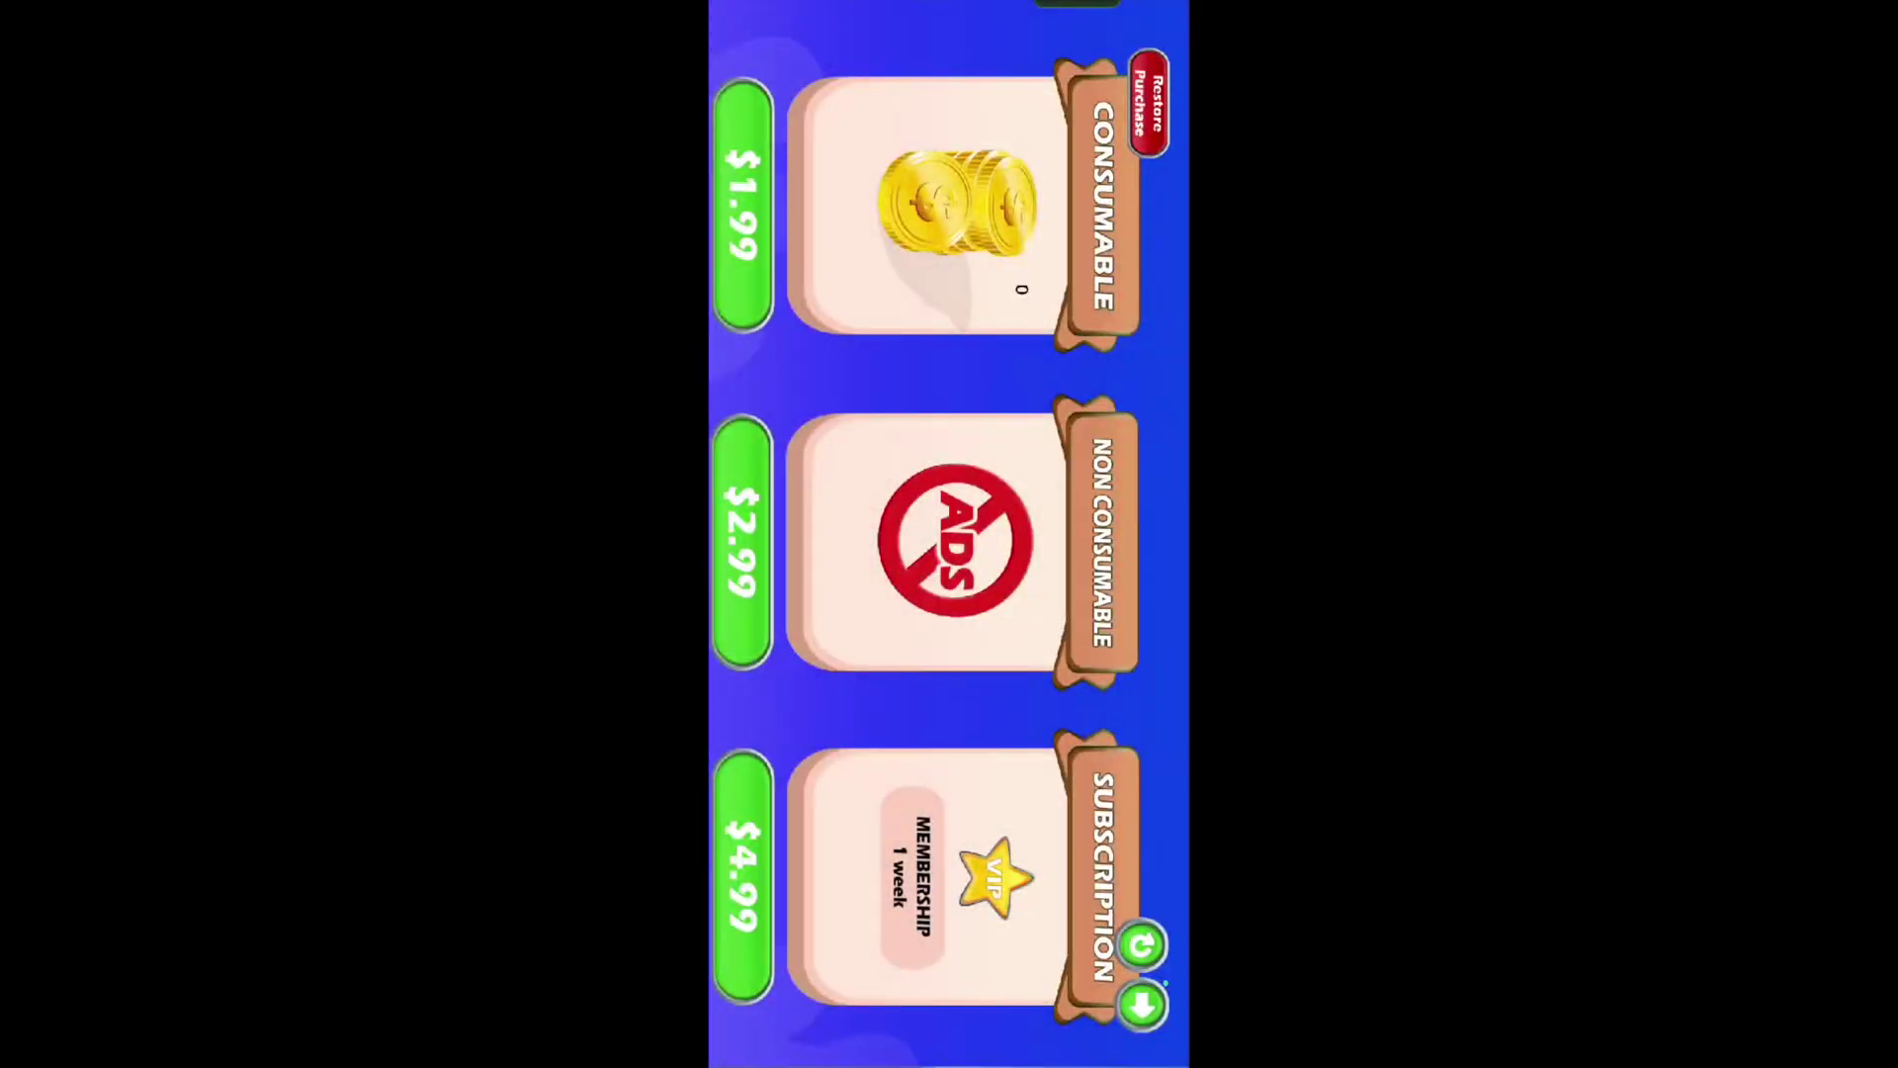
Buy the $1.99 consumable coins with the always-approving test card and answer the purchase authentication question with Yes, always.
{"action": "left_click", "coordinate": [744, 204]}
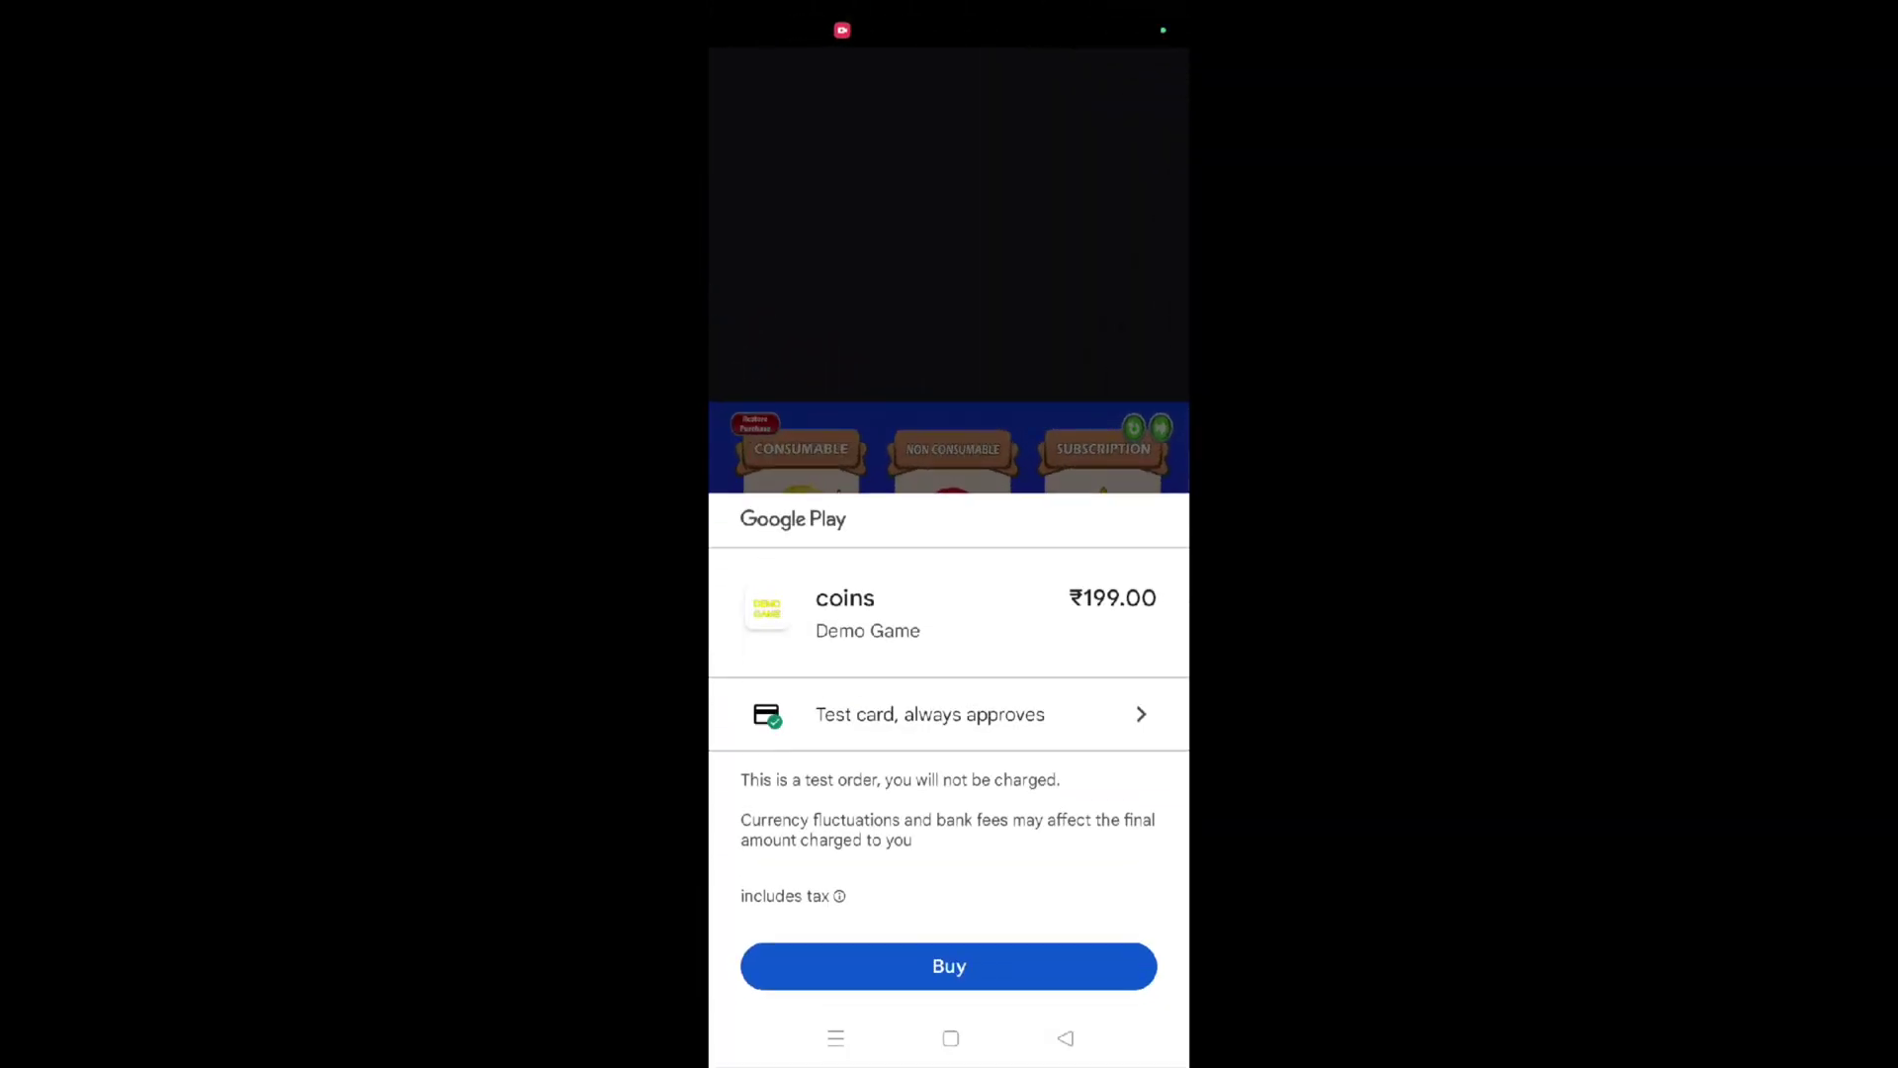
{"action": "left_click", "coordinate": [919, 973]}
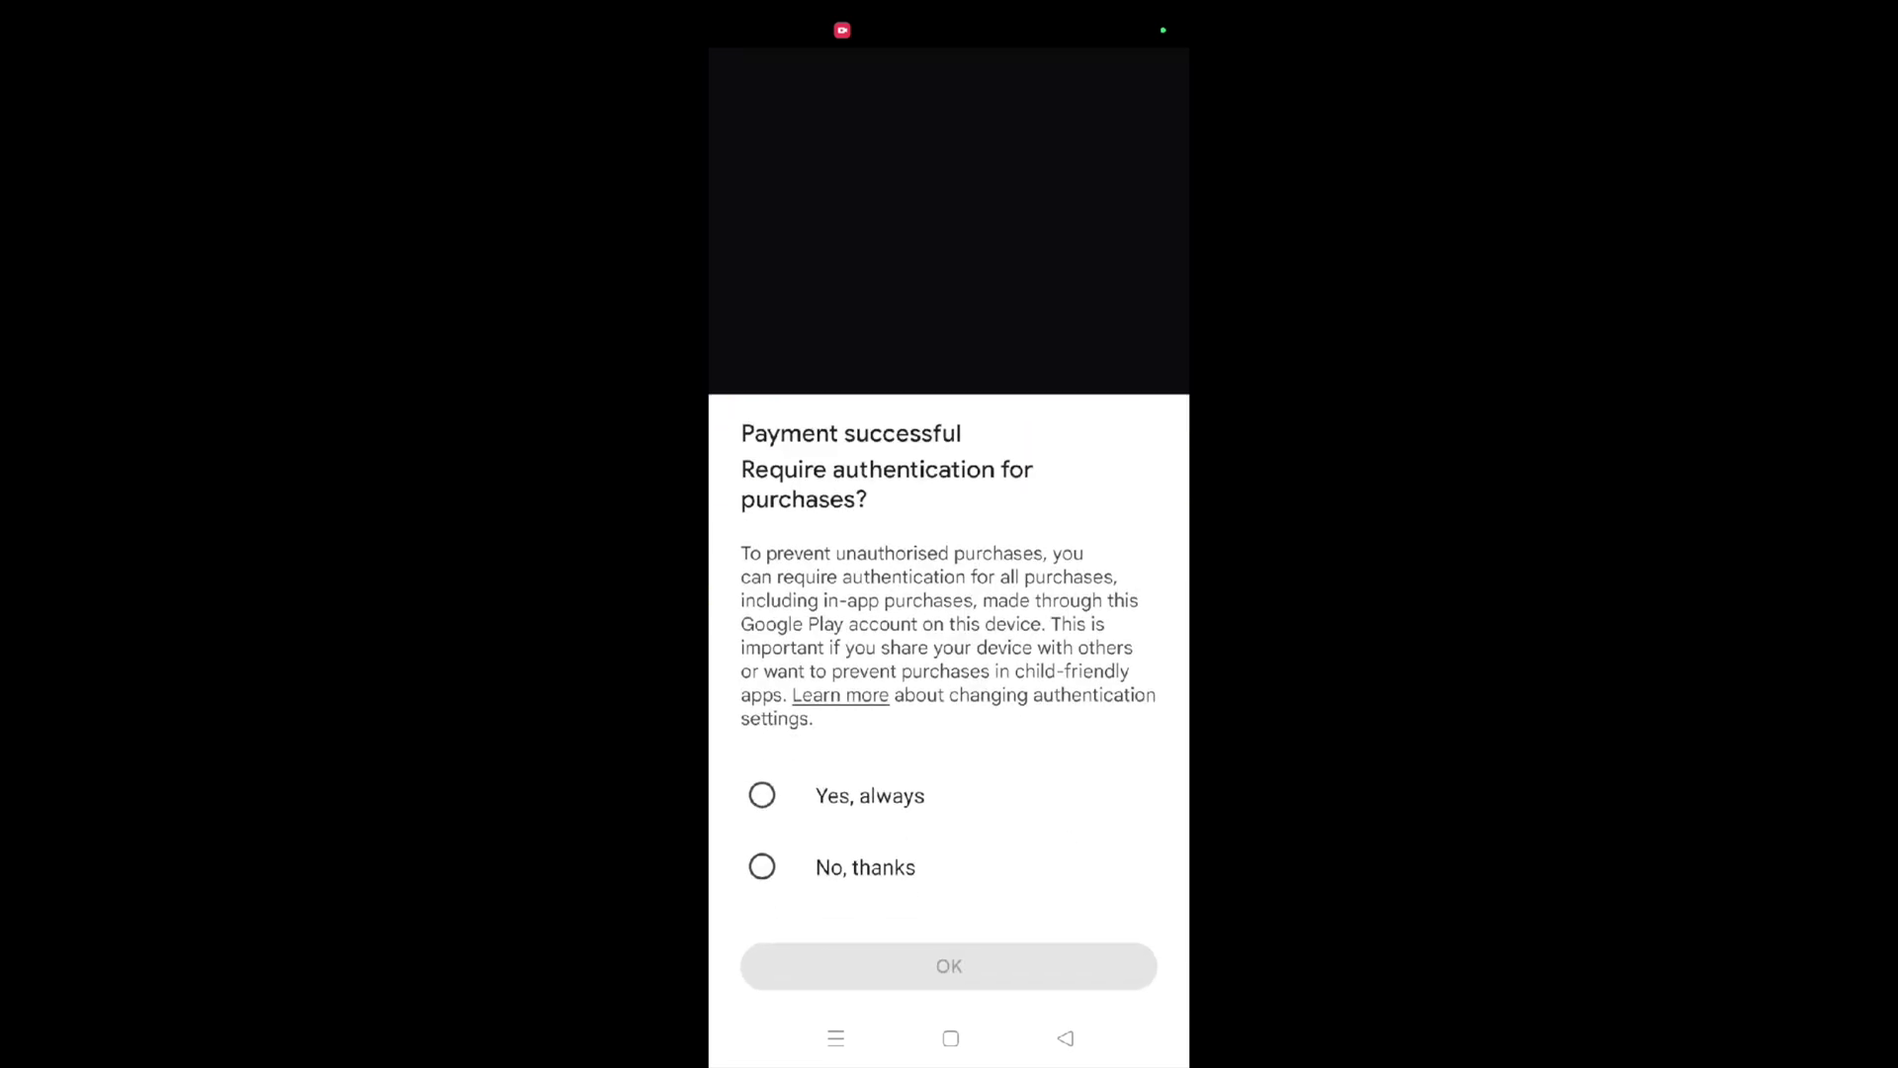
{"action": "left_click", "coordinate": [796, 788]}
{"action": "left_click", "coordinate": [953, 968]}
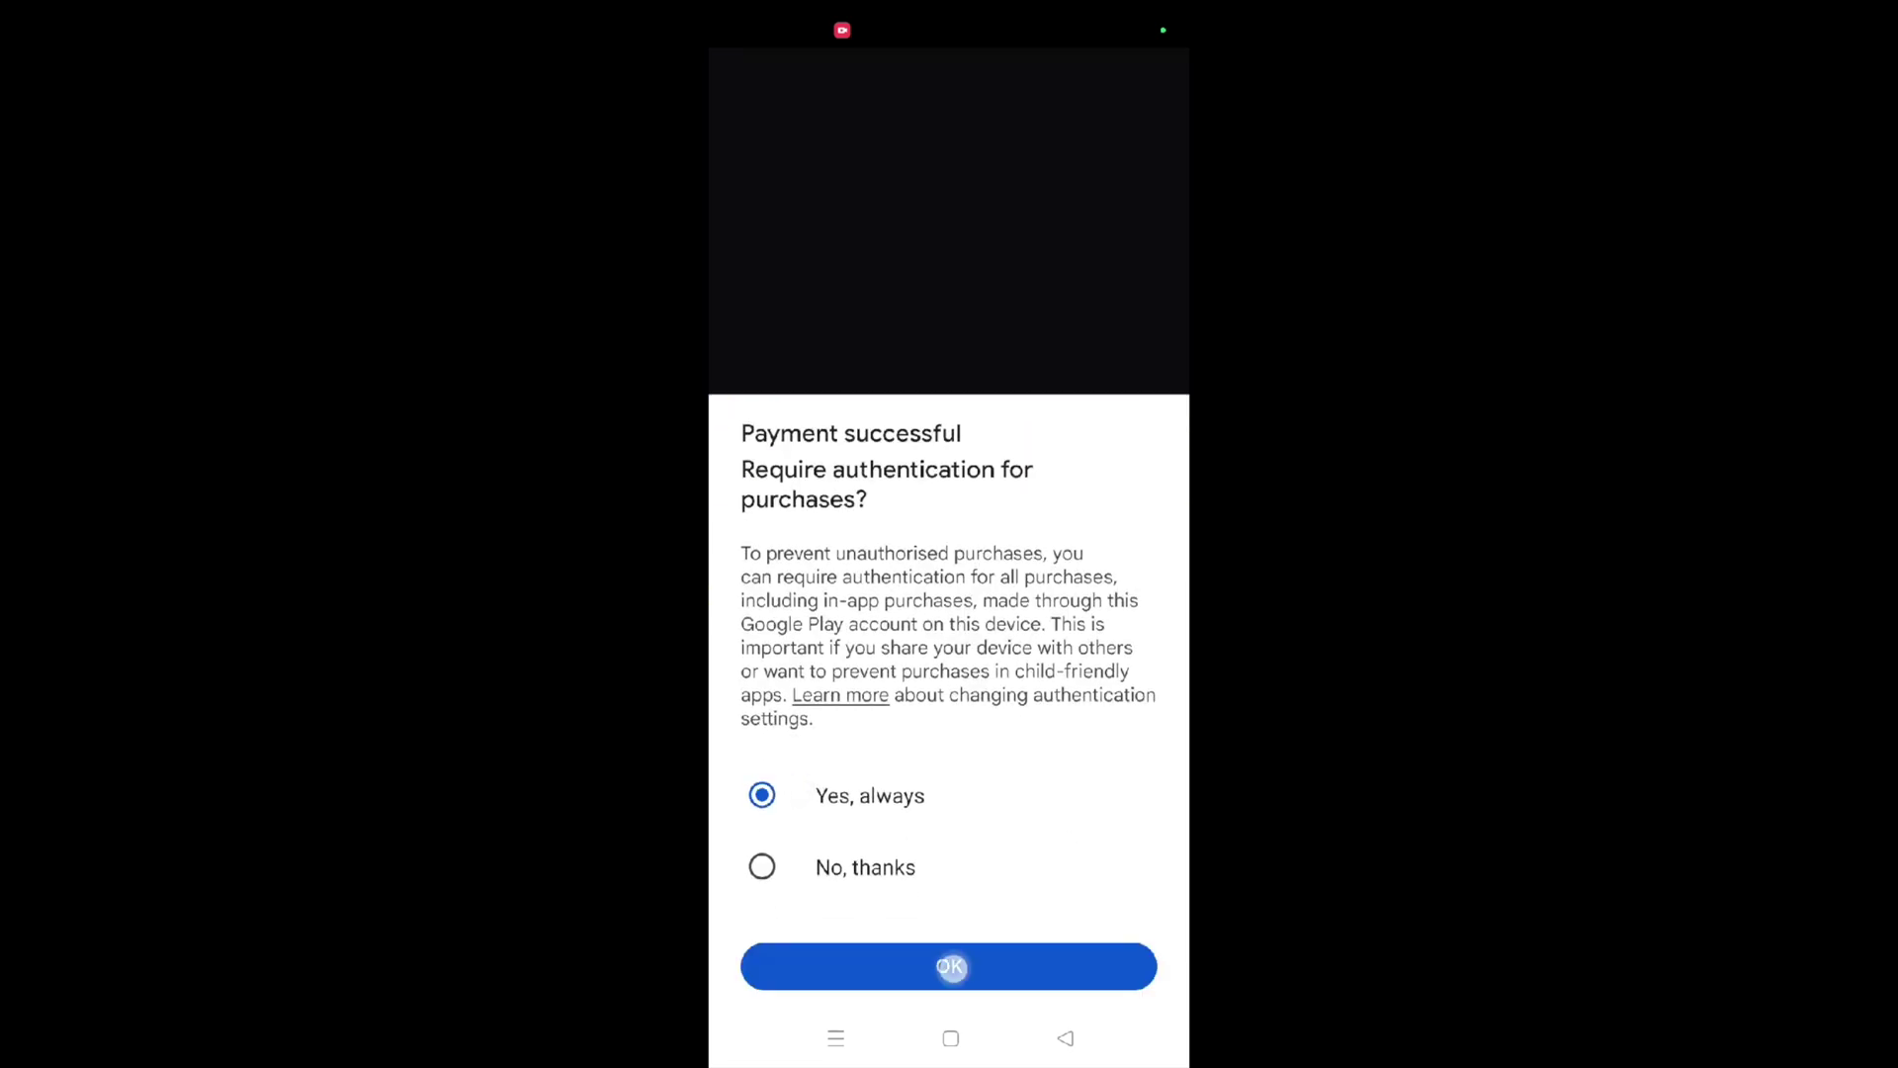
{"action": "left_click", "coordinate": [895, 969]}
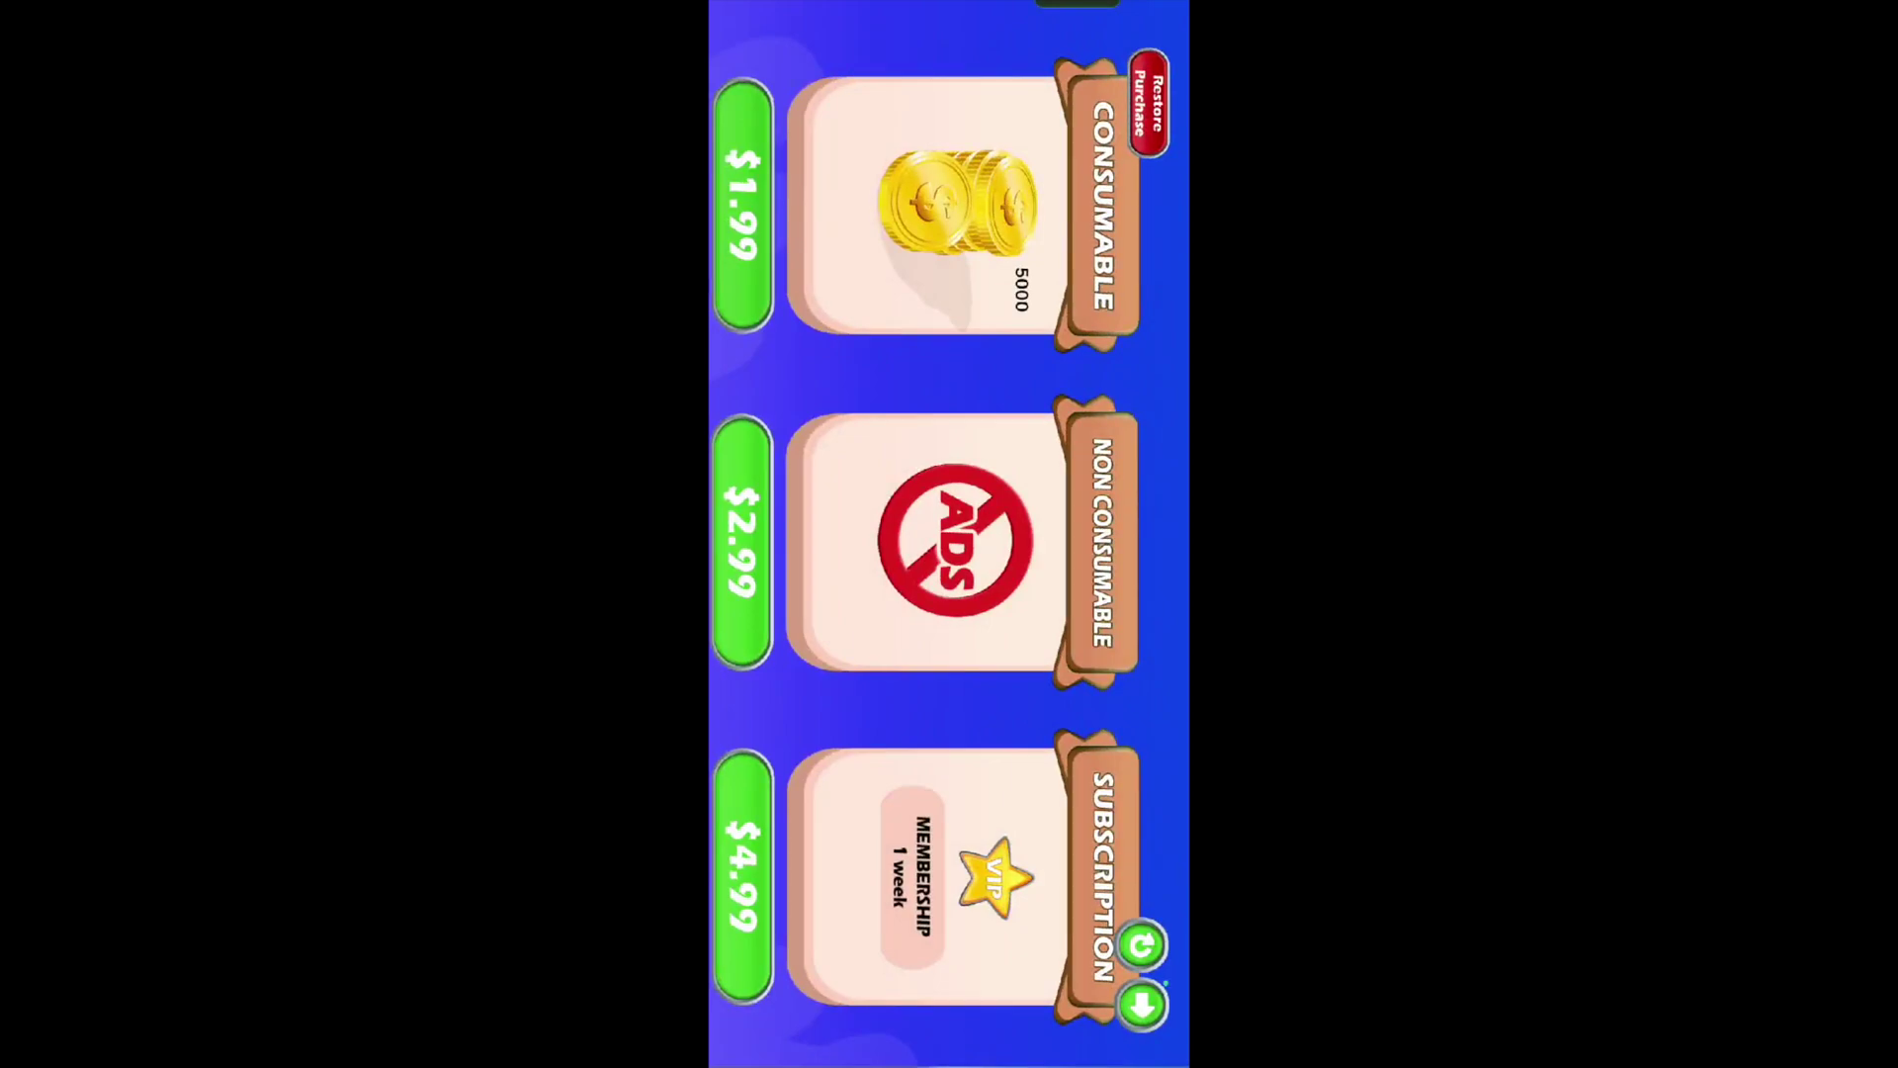
Buy another $1.99 consumable coins pack and the $2.99 No Ads item with the always-approving test card.
{"action": "left_click", "coordinate": [745, 205]}
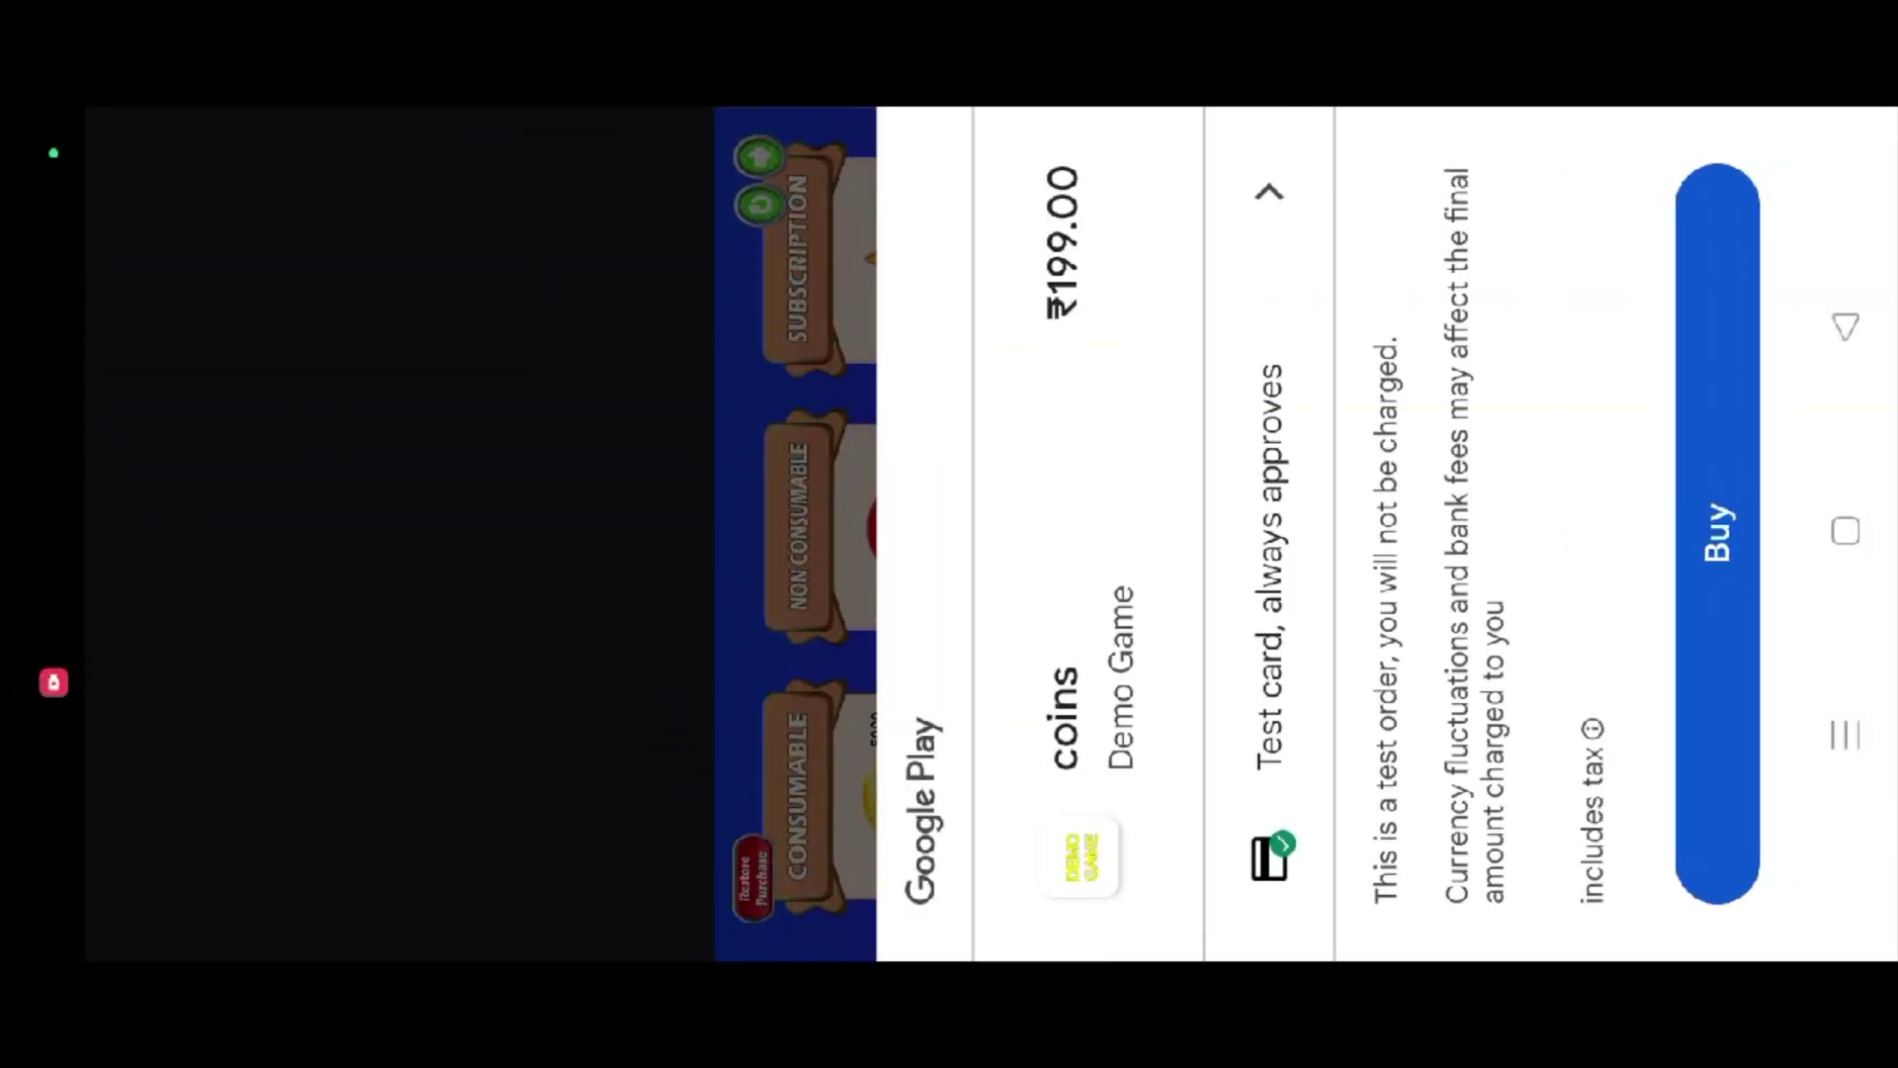
{"action": "left_click", "coordinate": [1720, 495]}
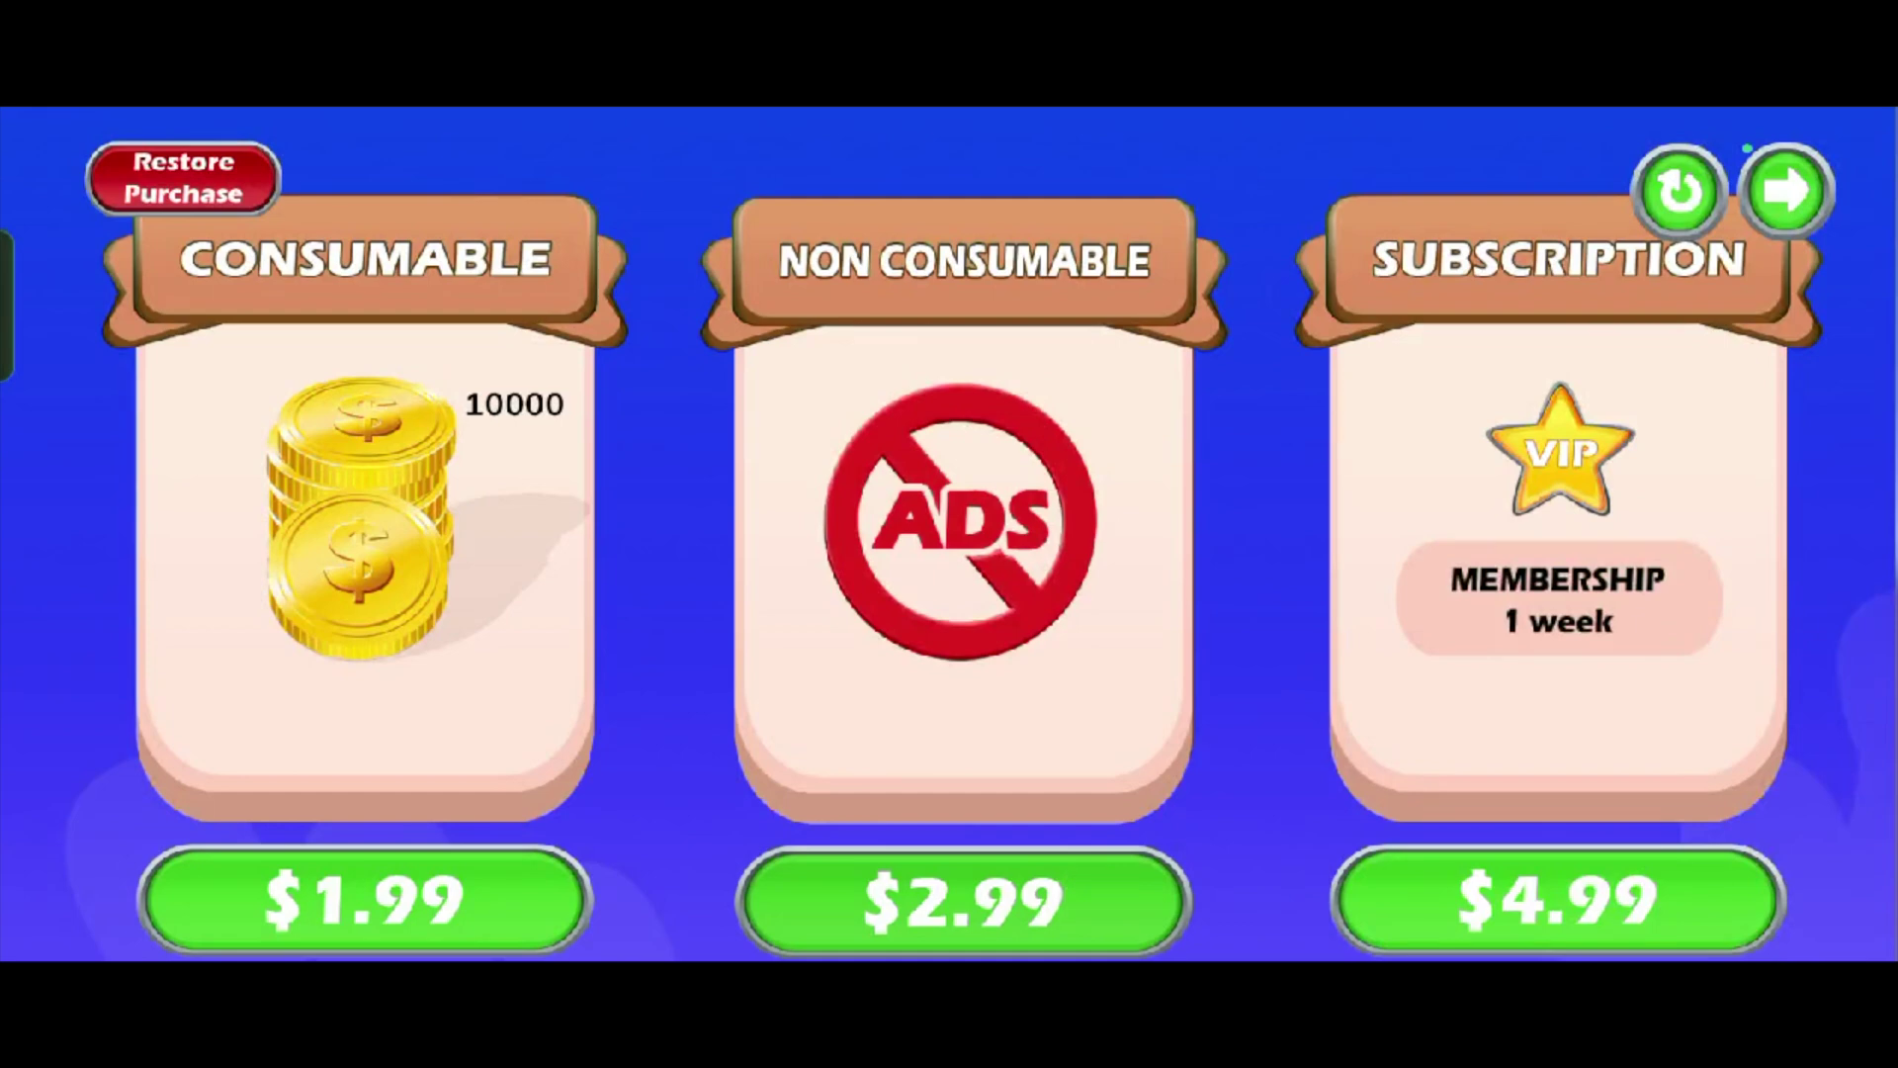
{"action": "left_click", "coordinate": [964, 900]}
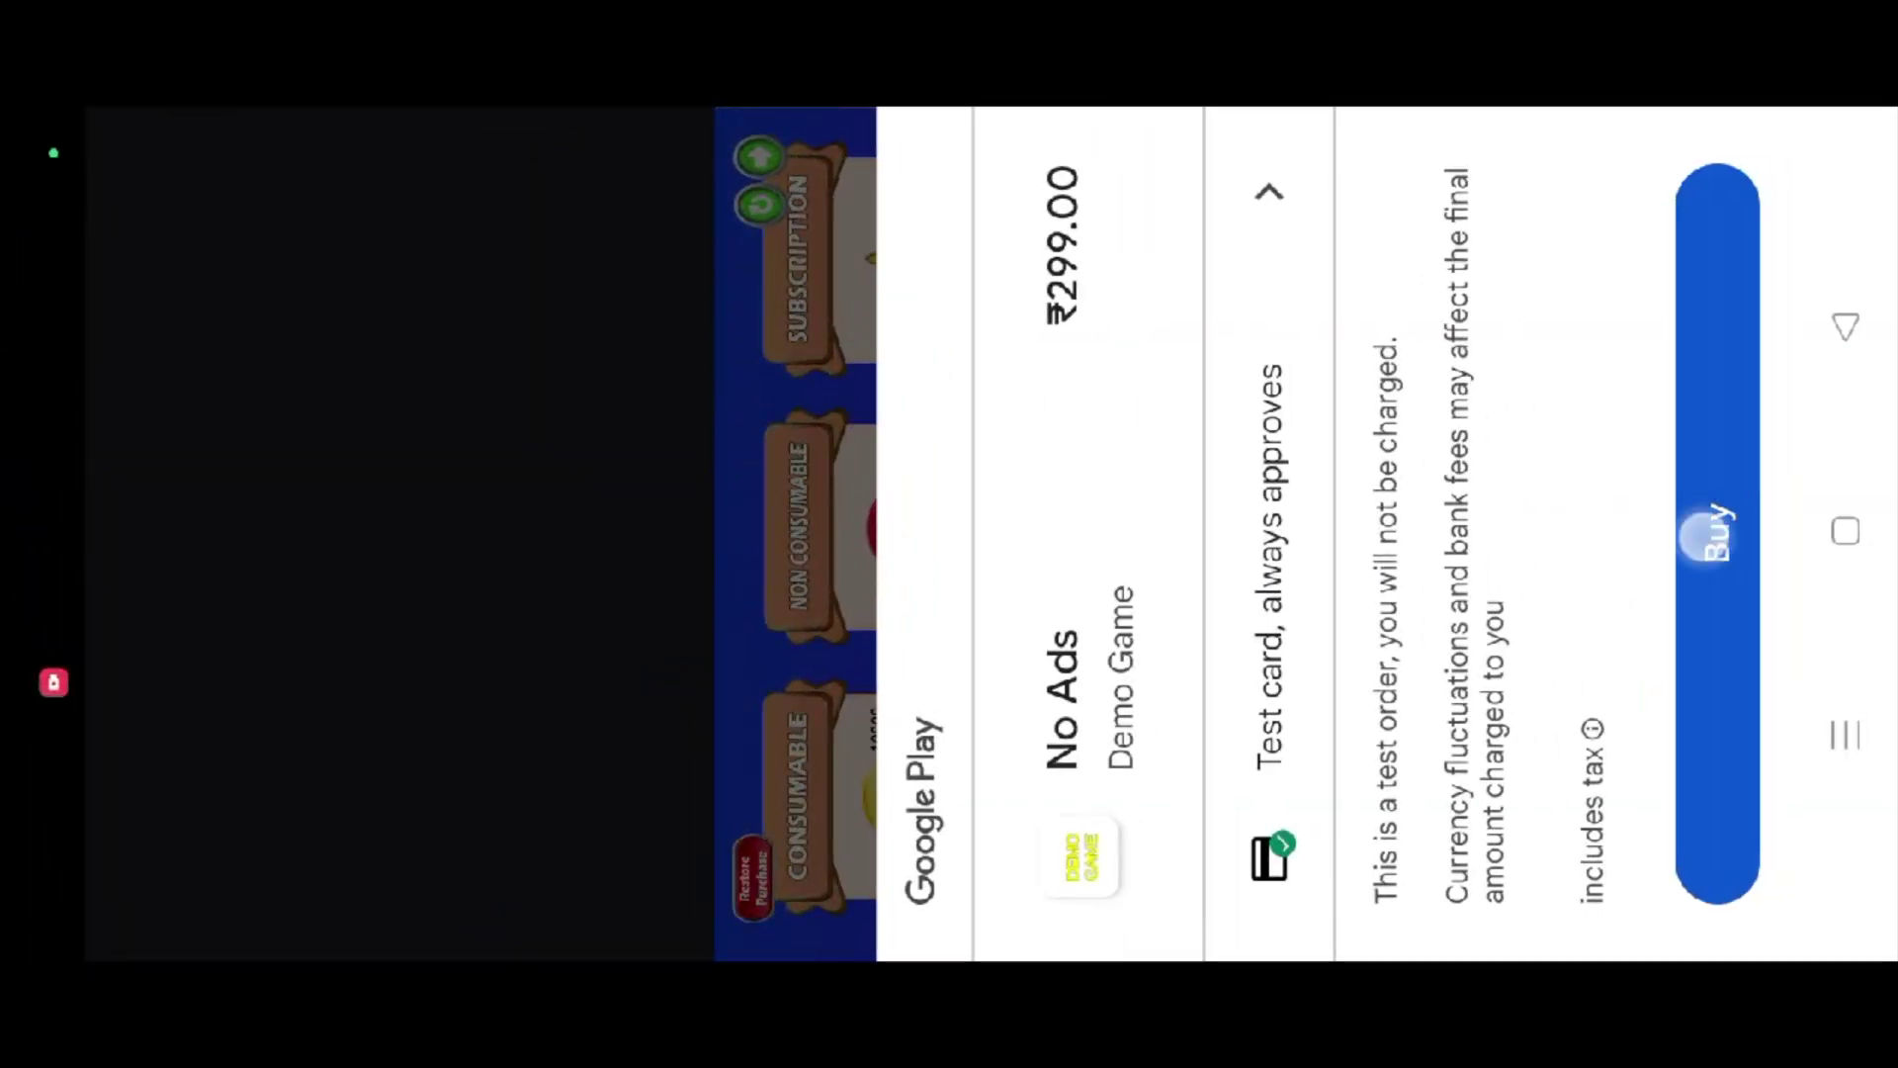
{"action": "left_click", "coordinate": [1717, 534]}
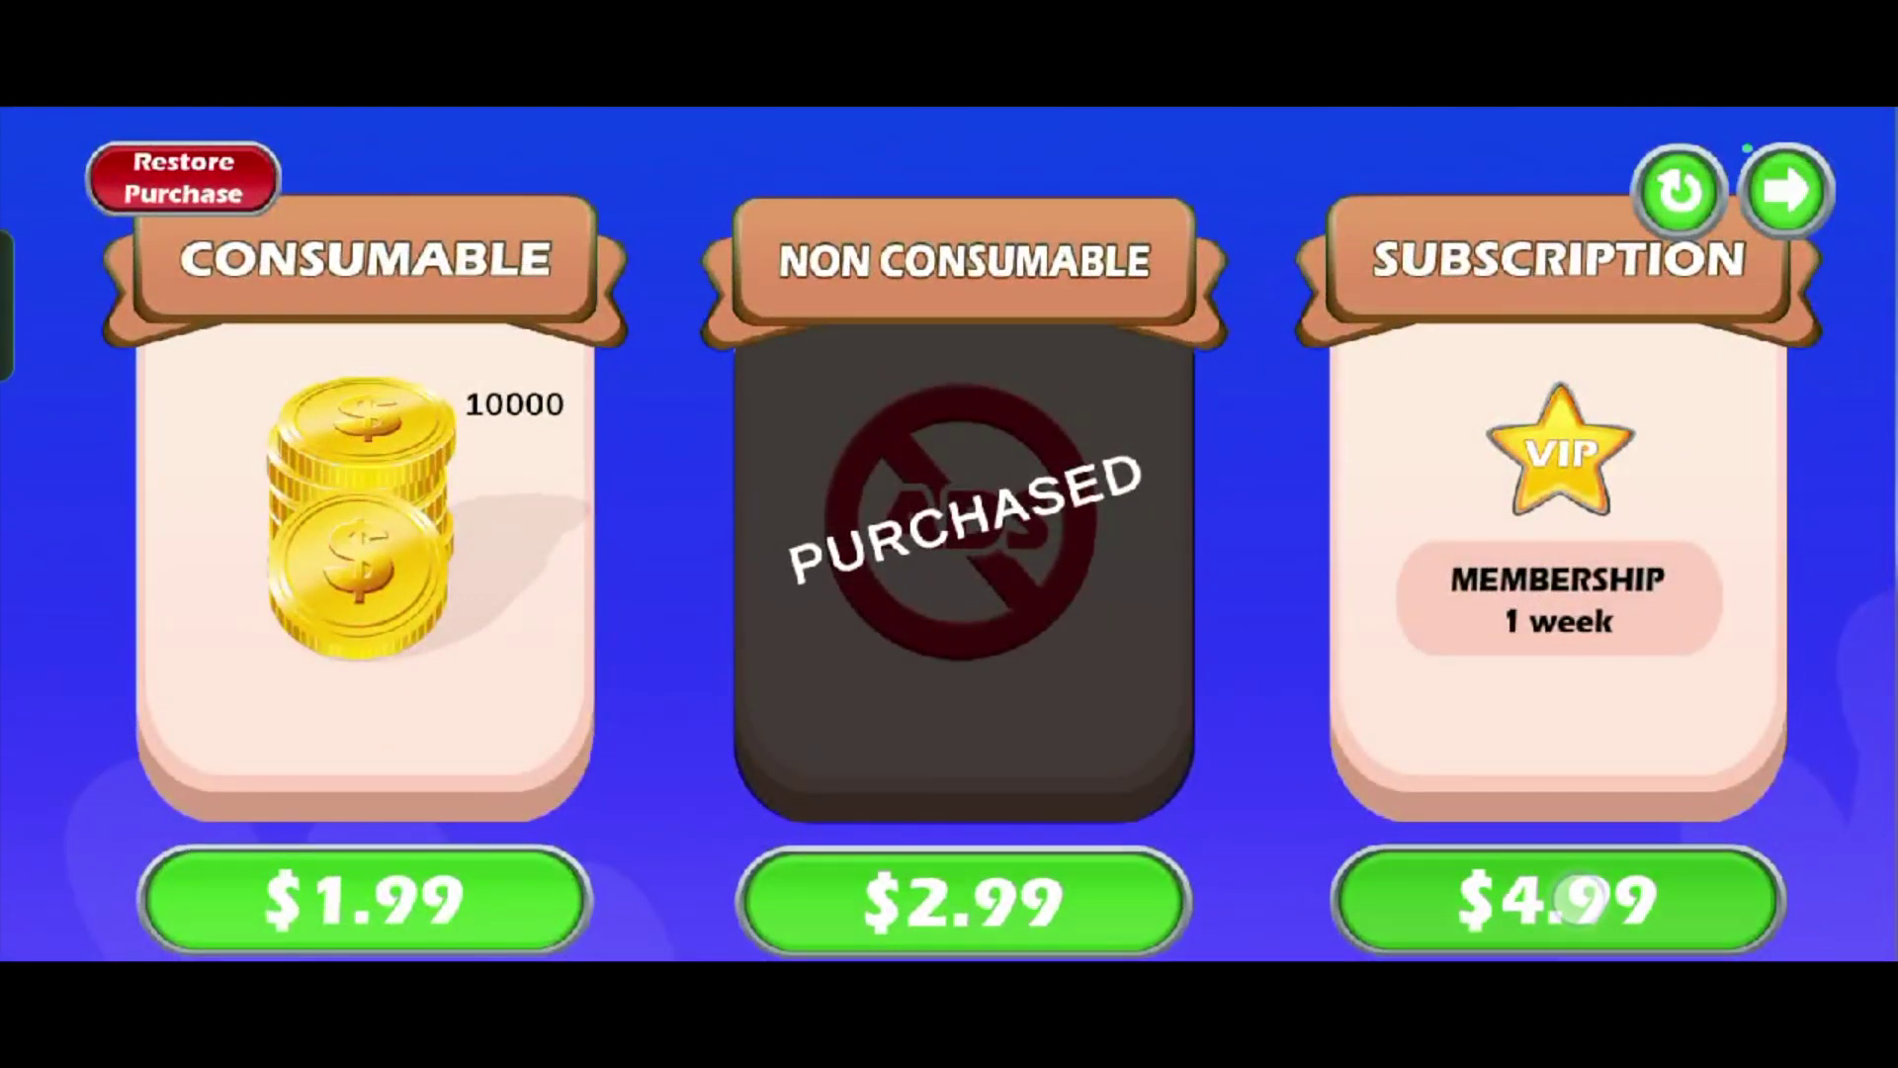
Subscribe to the $4.99 1 week membership with the always-approving test card, leave the game and reopen it from the phone's home screen.
{"action": "left_click", "coordinate": [1574, 899]}
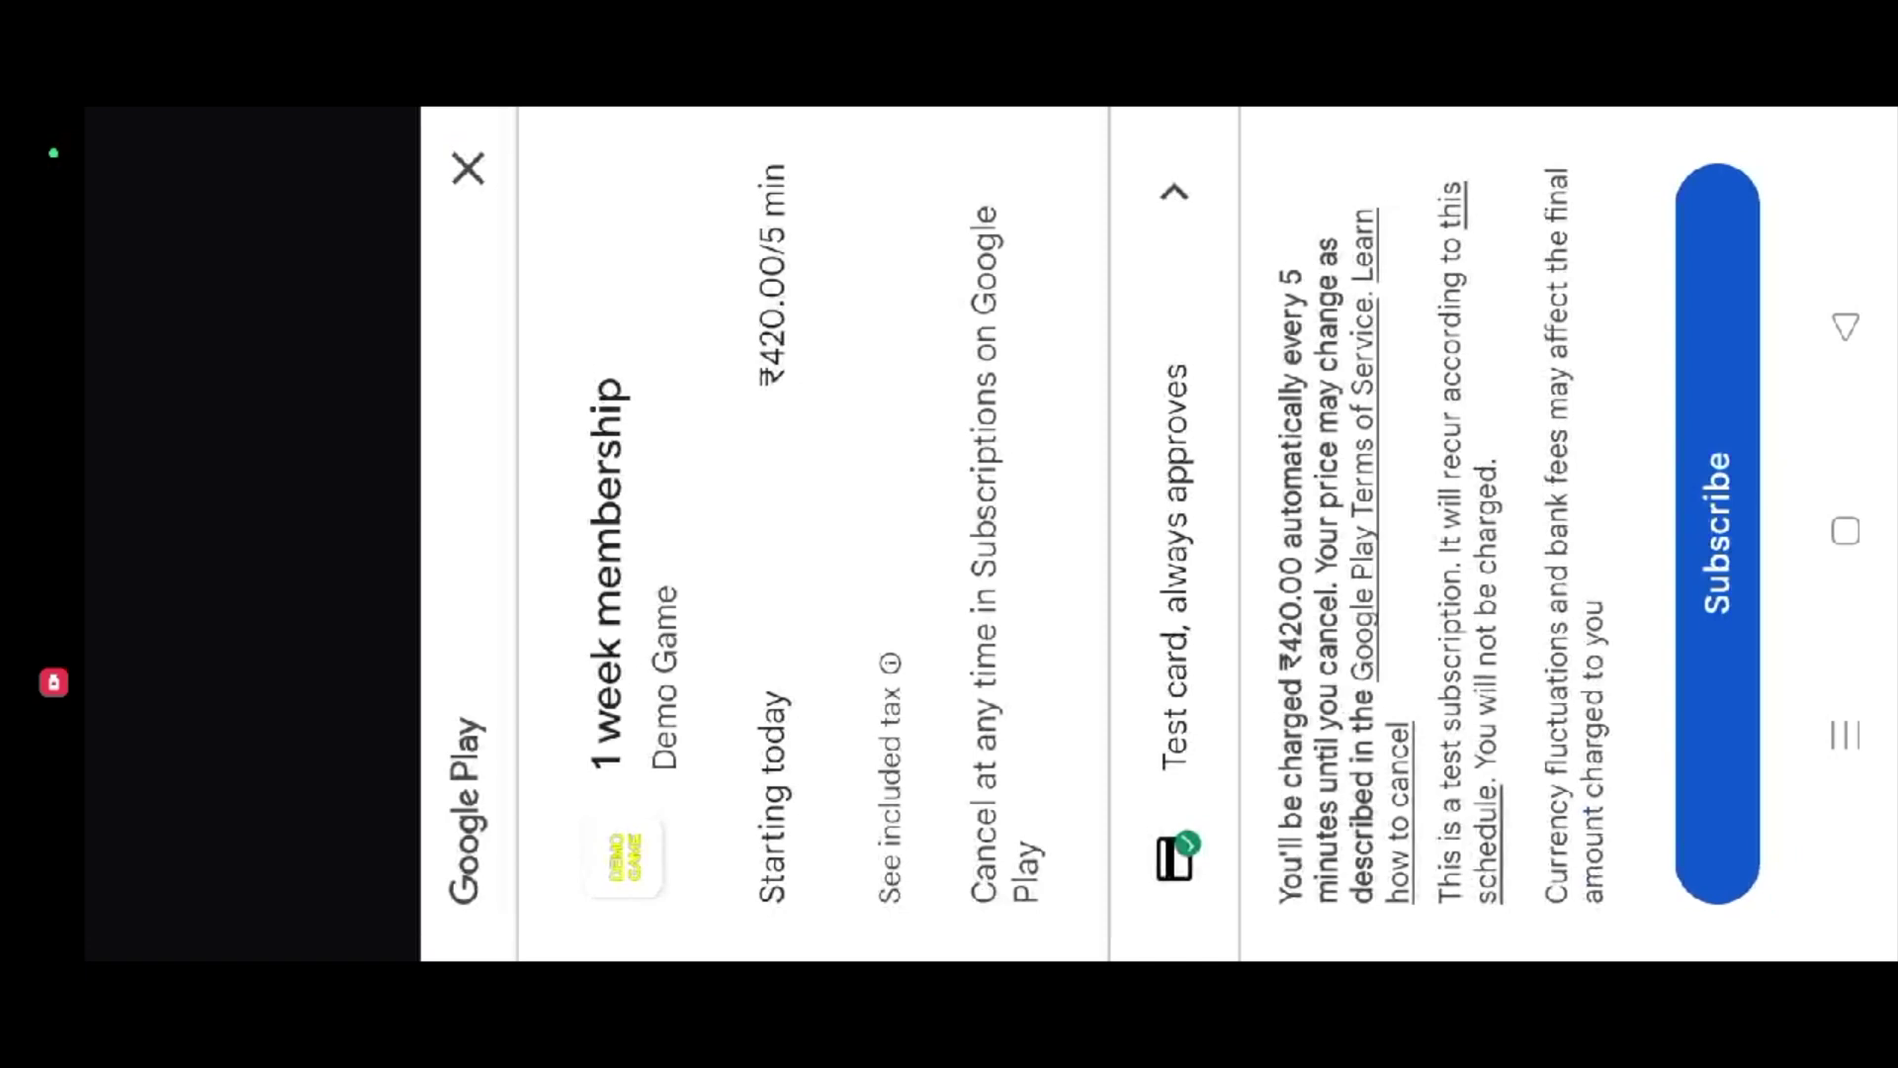
{"action": "left_click", "coordinate": [1718, 534]}
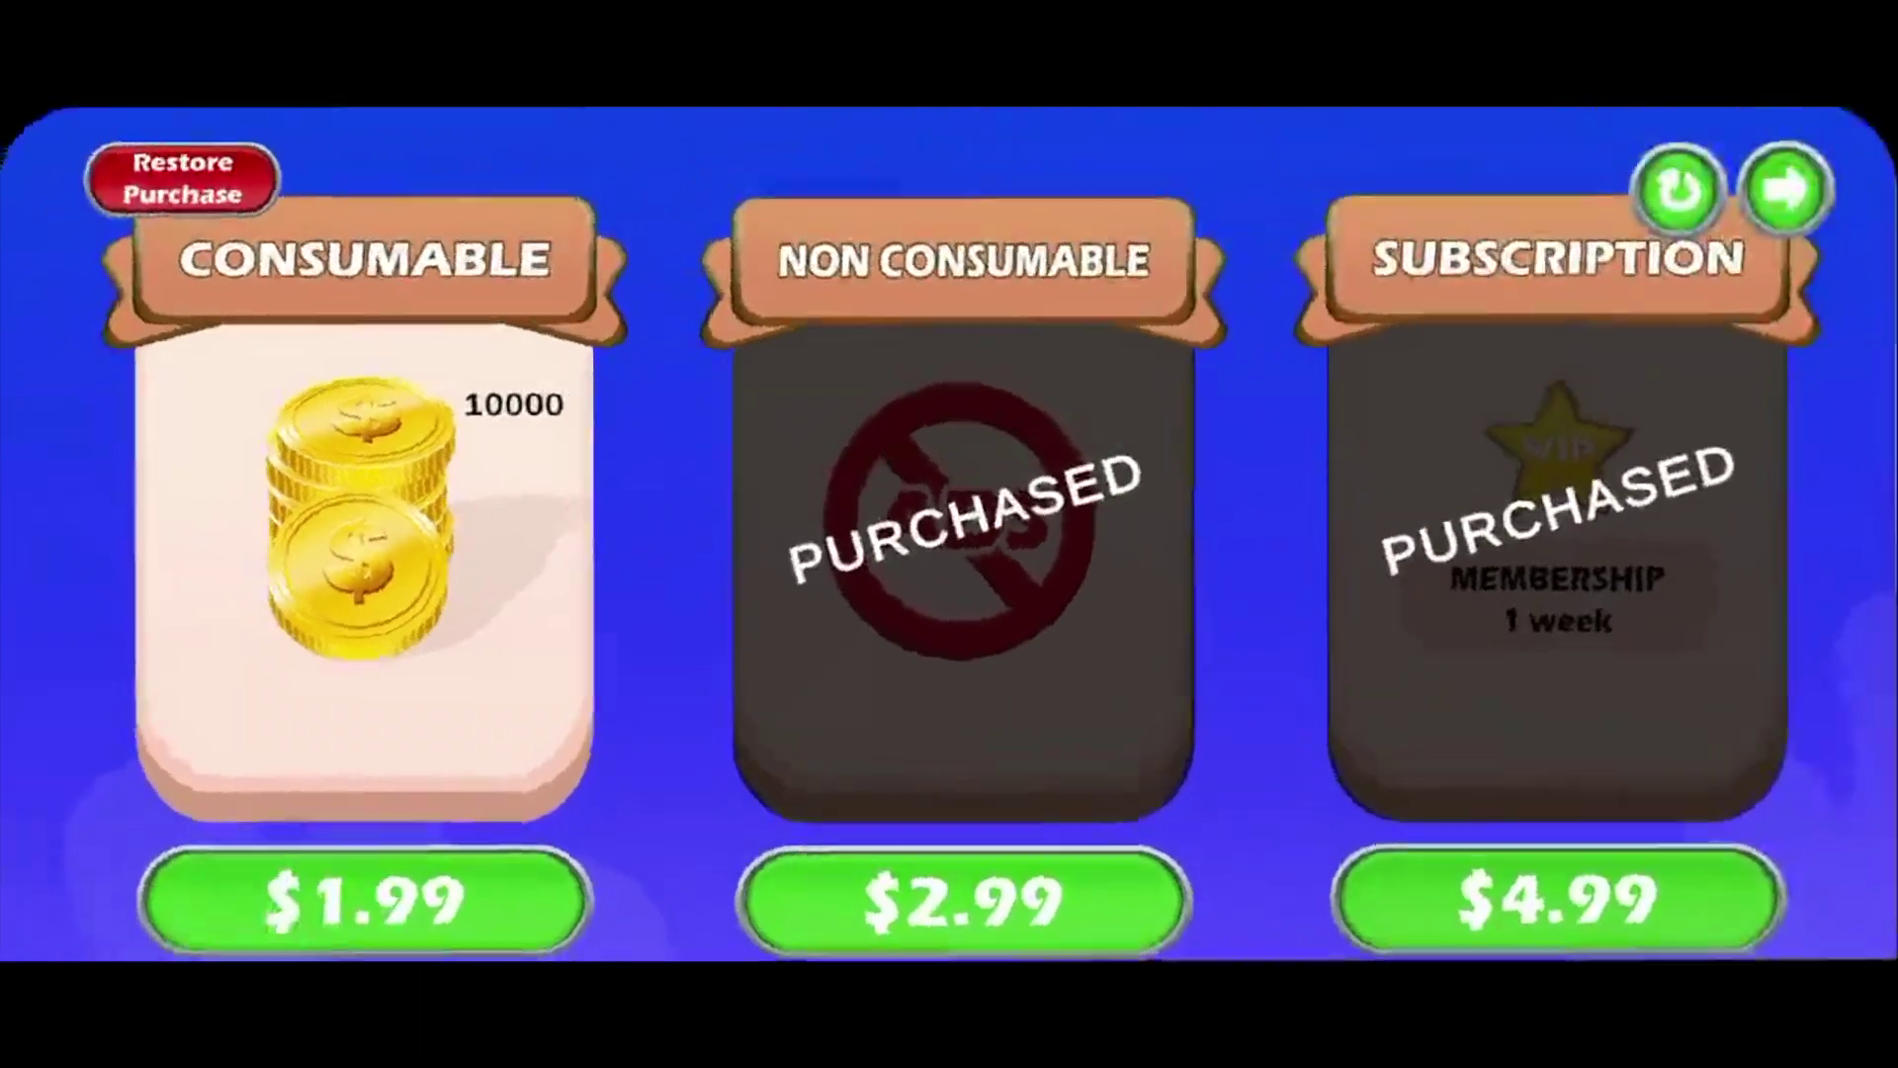
{"action": "left_click", "coordinate": [1845, 733]}
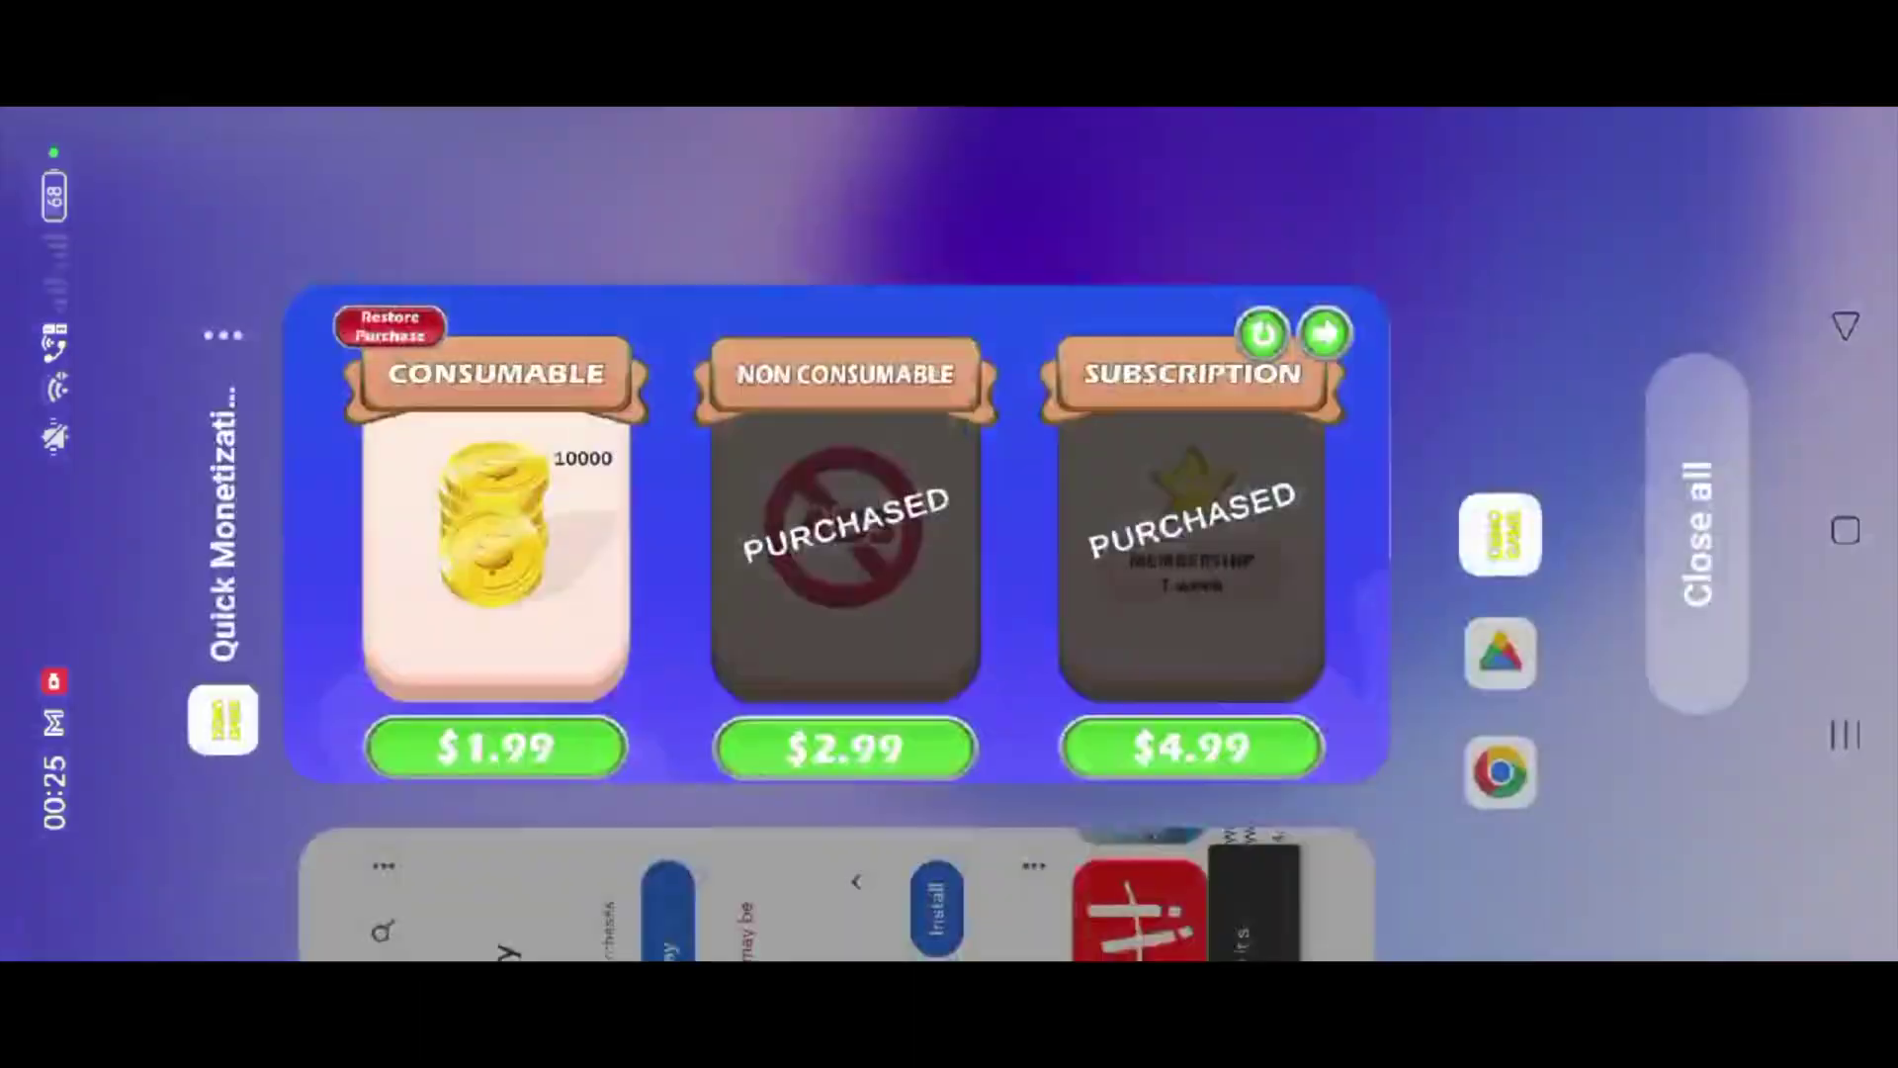
{"action": "left_click_drag", "start_coordinate": [841, 790], "coordinate": [841, 316]}
{"action": "left_click", "coordinate": [1844, 530]}
{"action": "left_click", "coordinate": [697, 593]}
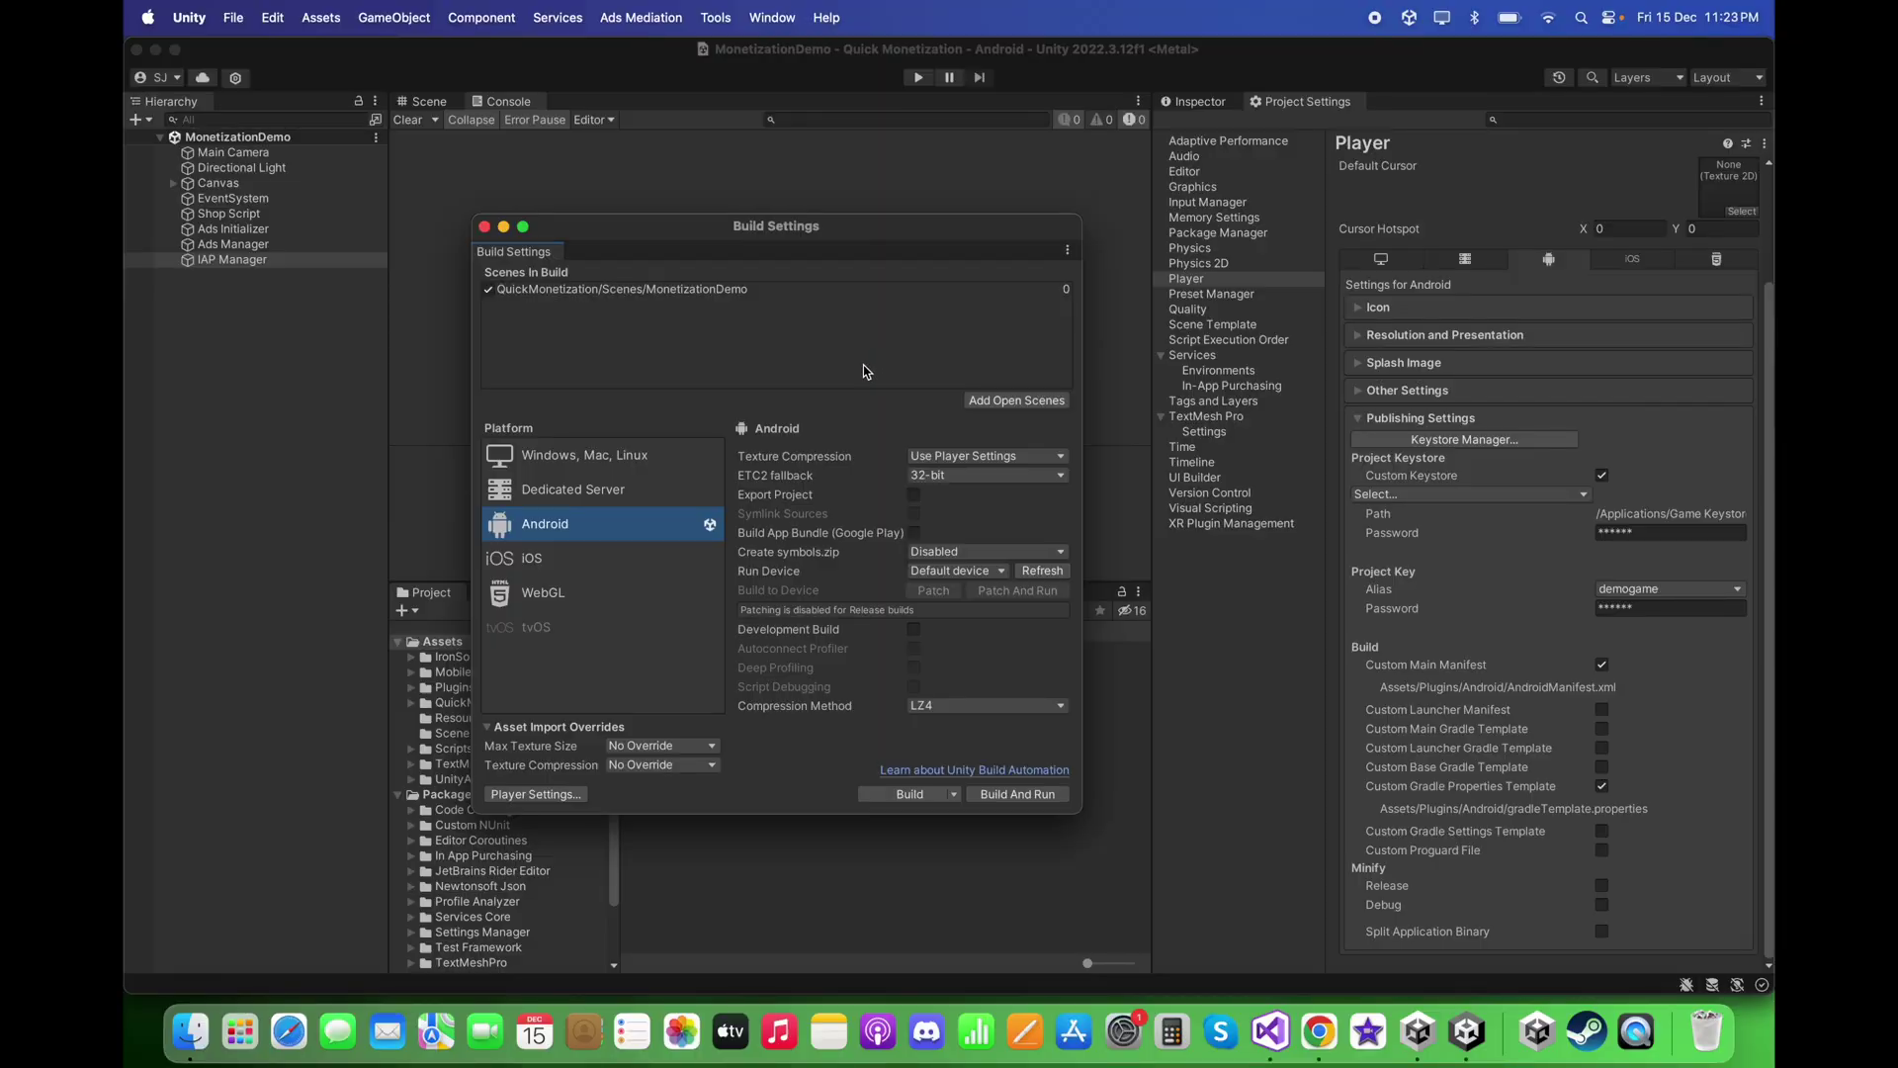
Switch the Unity project's build platform from Android to iOS.
{"action": "left_click", "coordinate": [652, 568]}
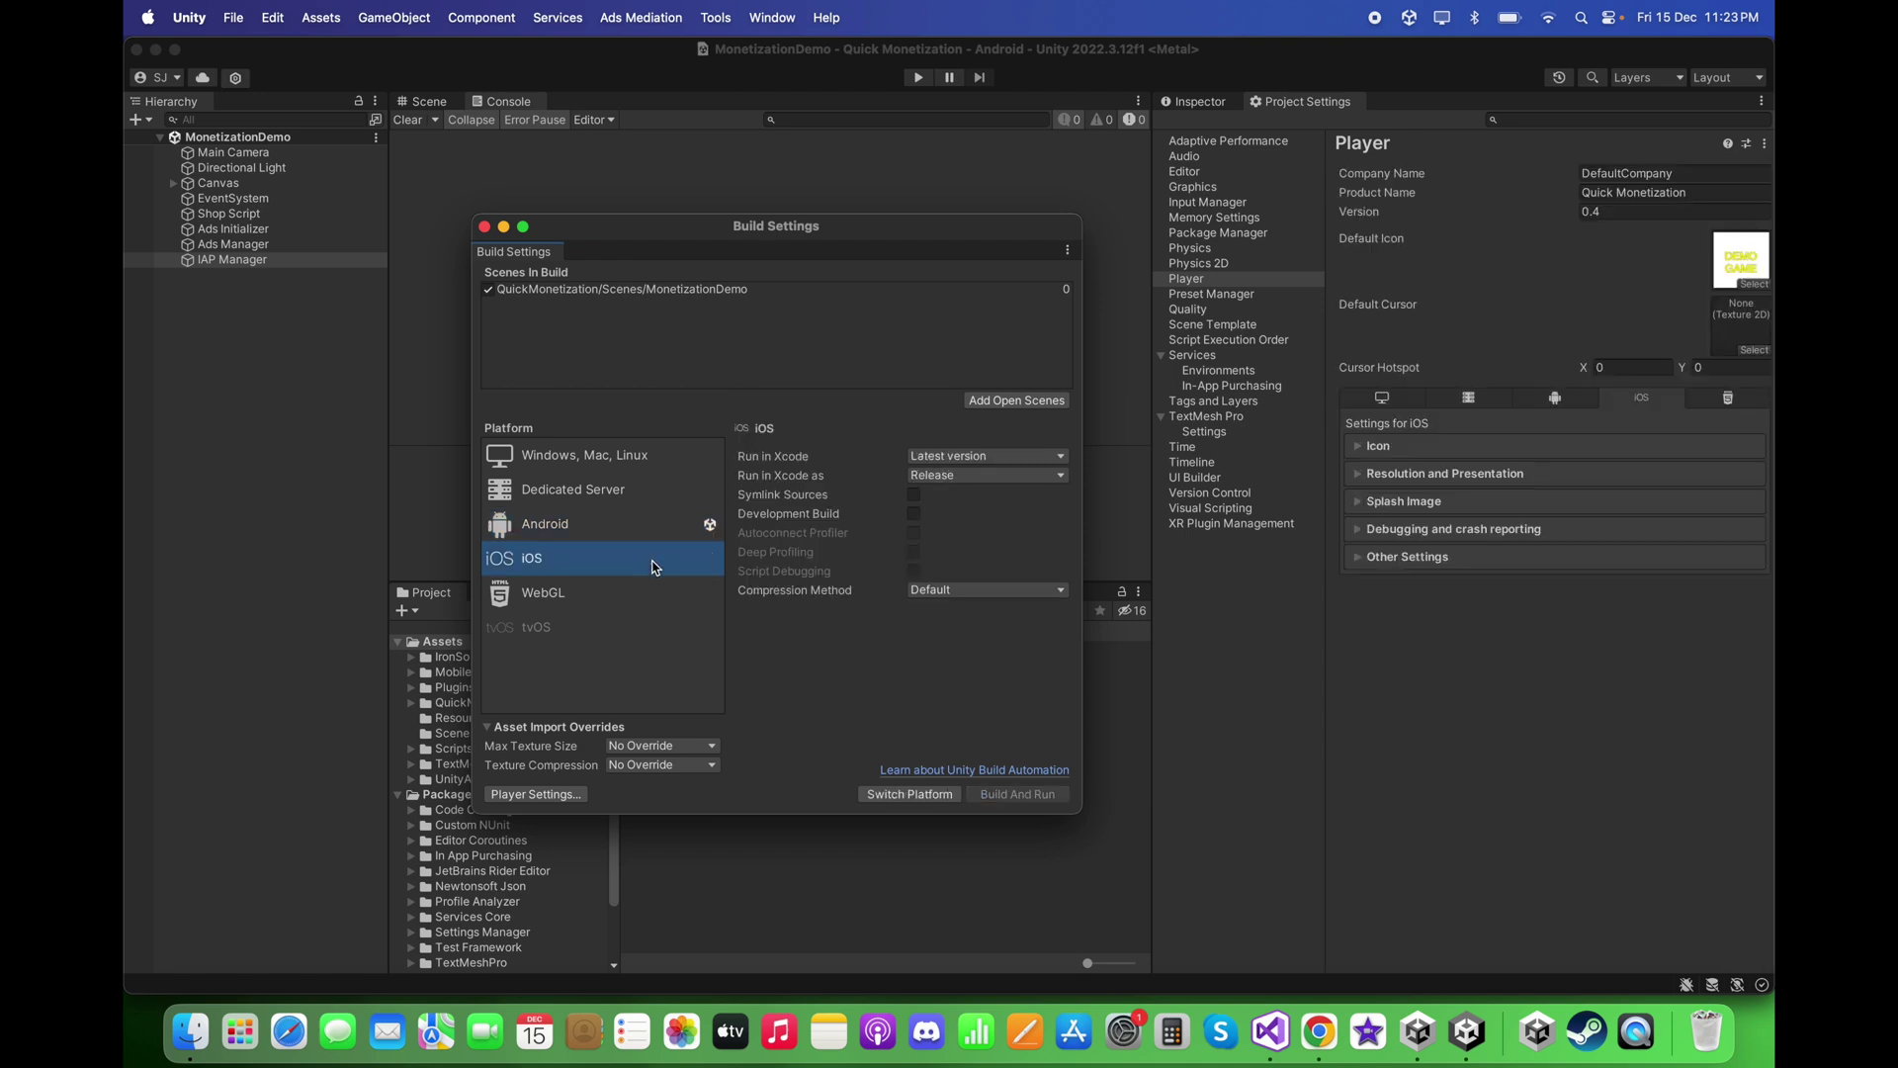
{"action": "left_click", "coordinate": [870, 795]}
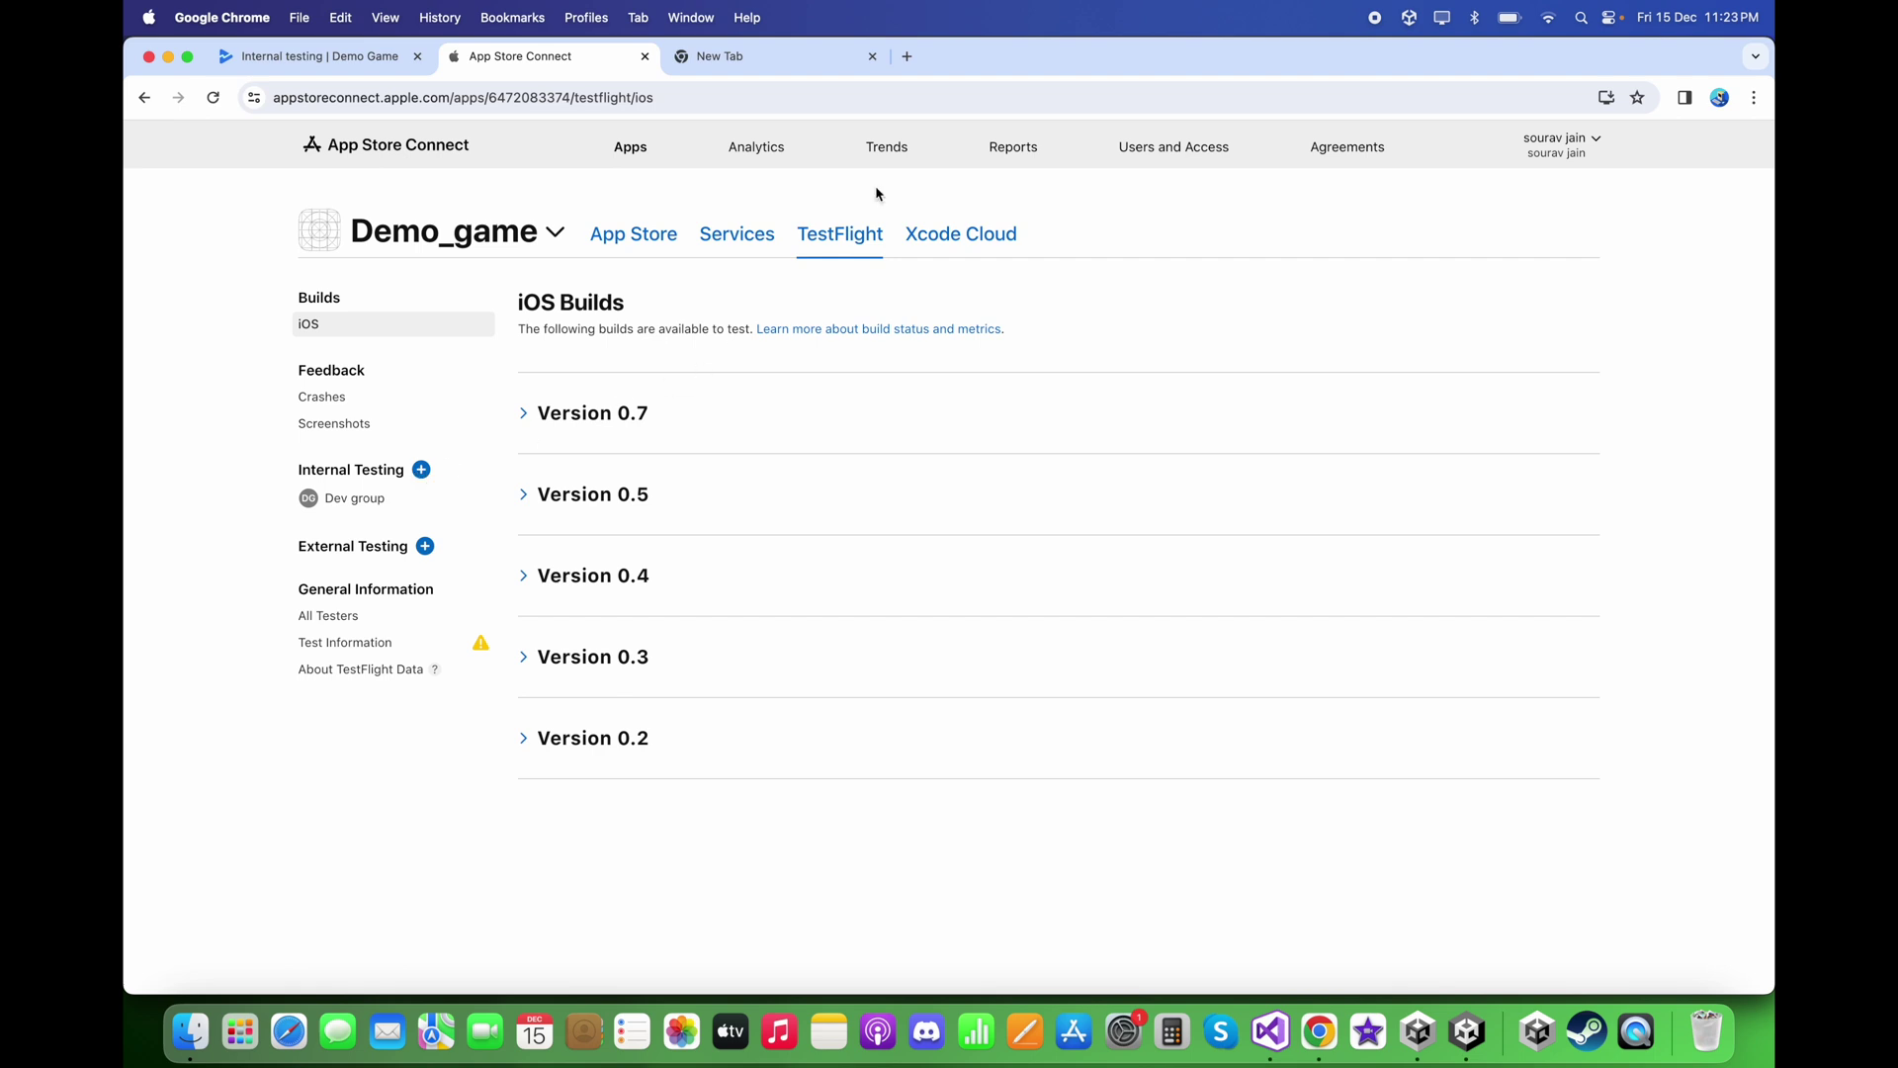
Review Demo_game's TestFlight iOS builds in App Store Connect and examine the new internal group form, cancelling it without creating a group.
{"action": "left_click", "coordinate": [850, 237]}
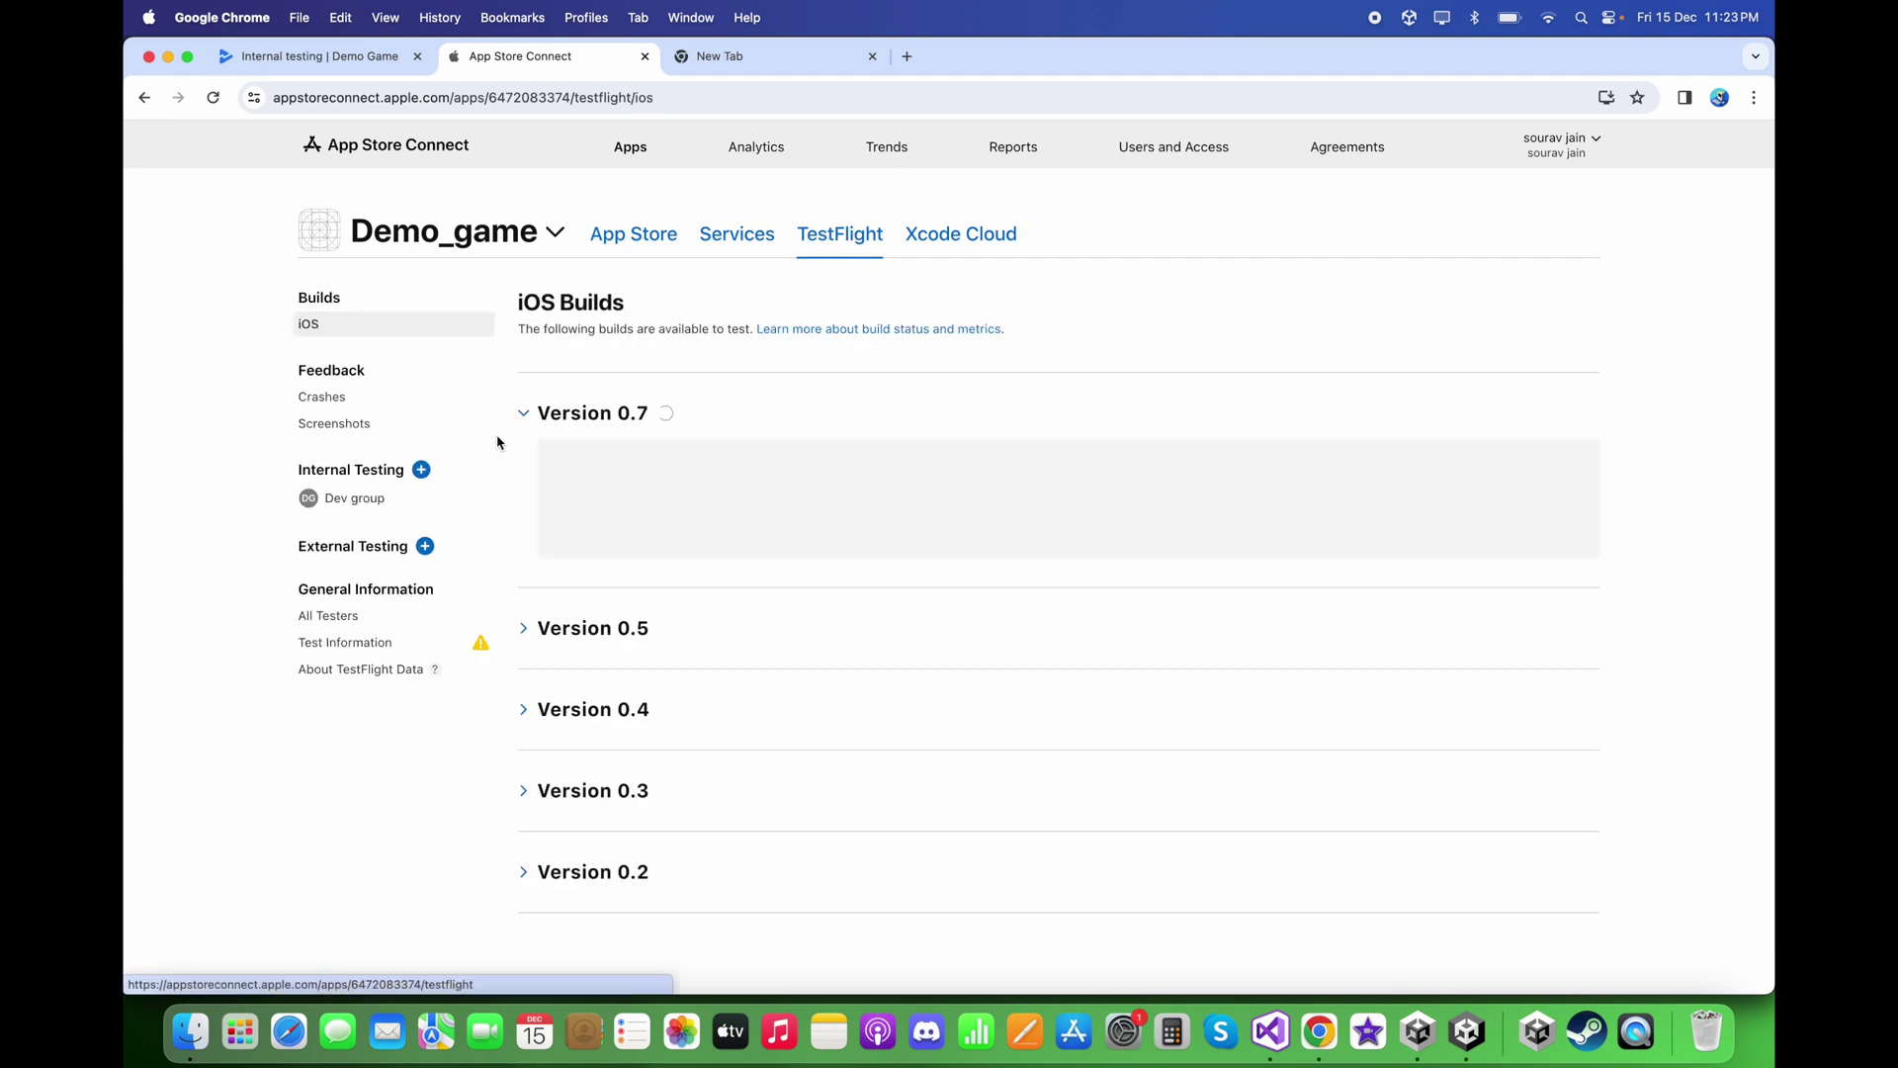
{"action": "left_click", "coordinate": [543, 415]}
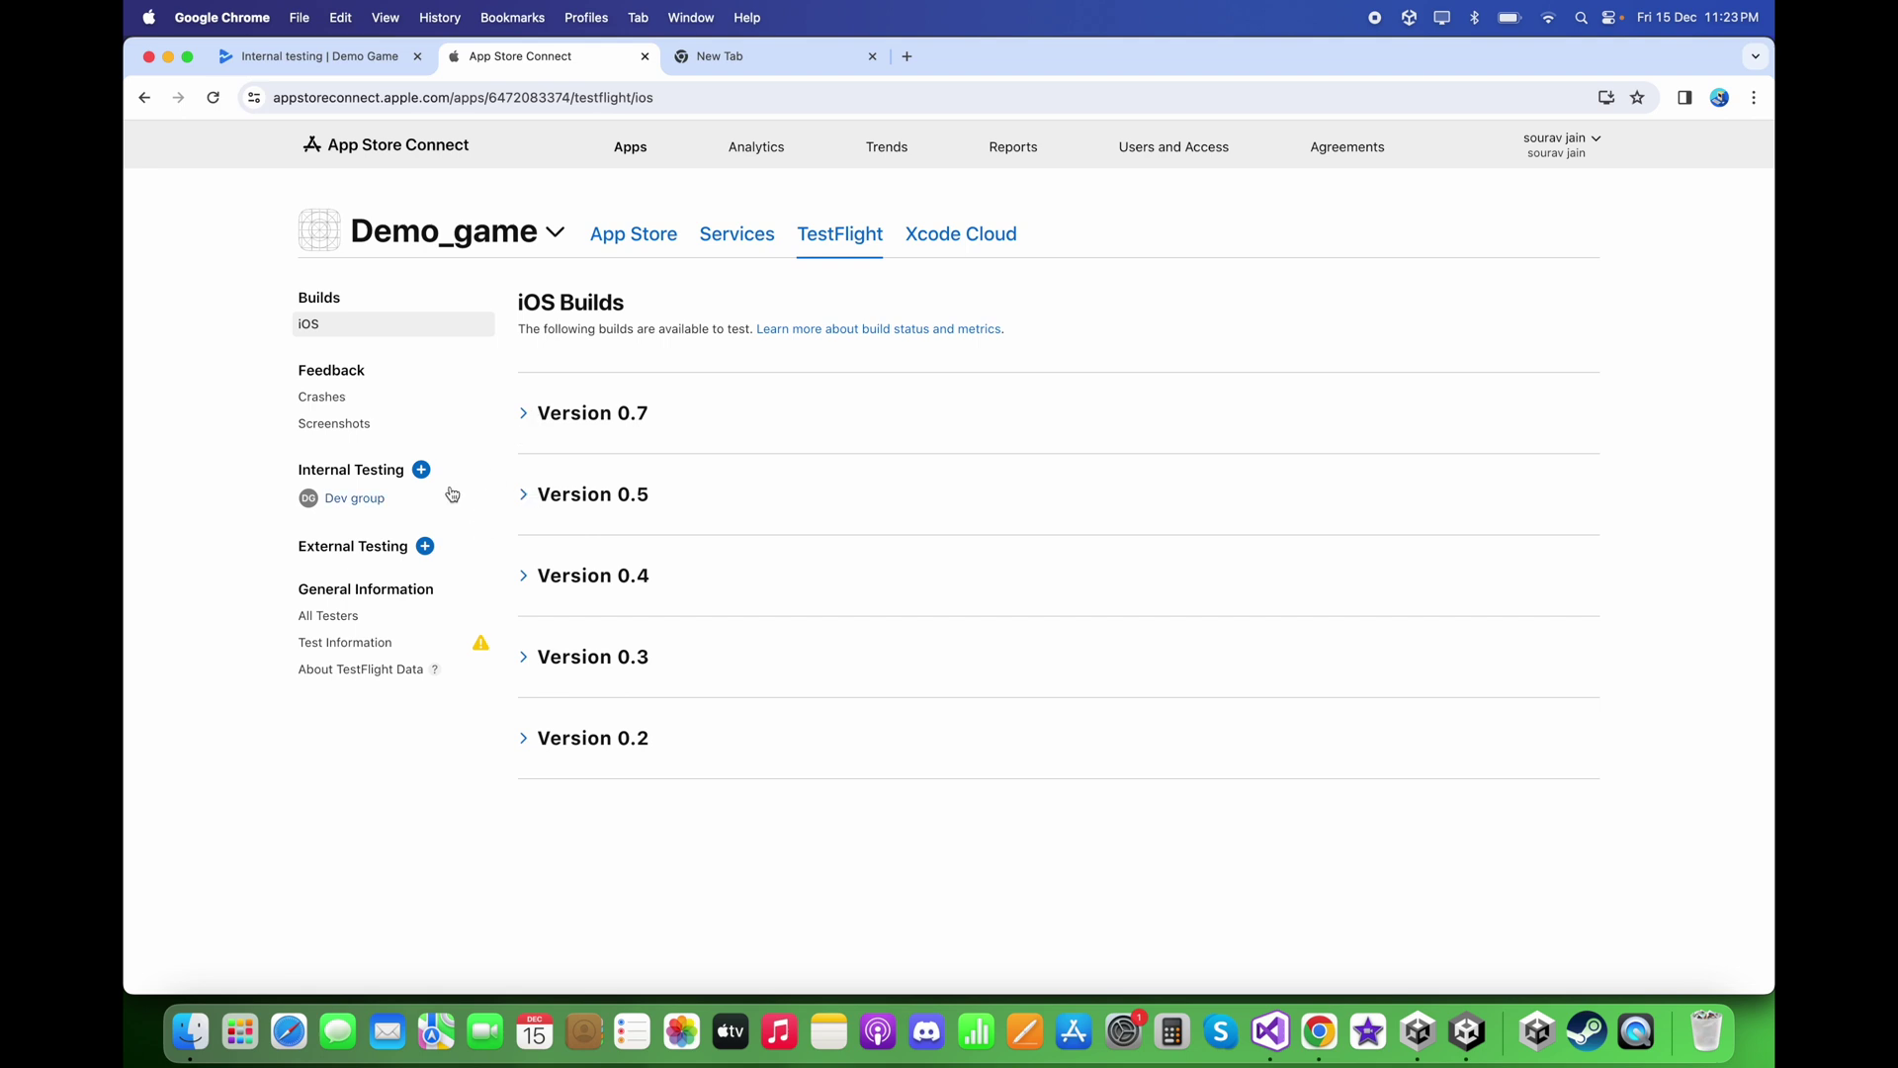
{"action": "left_click", "coordinate": [421, 471]}
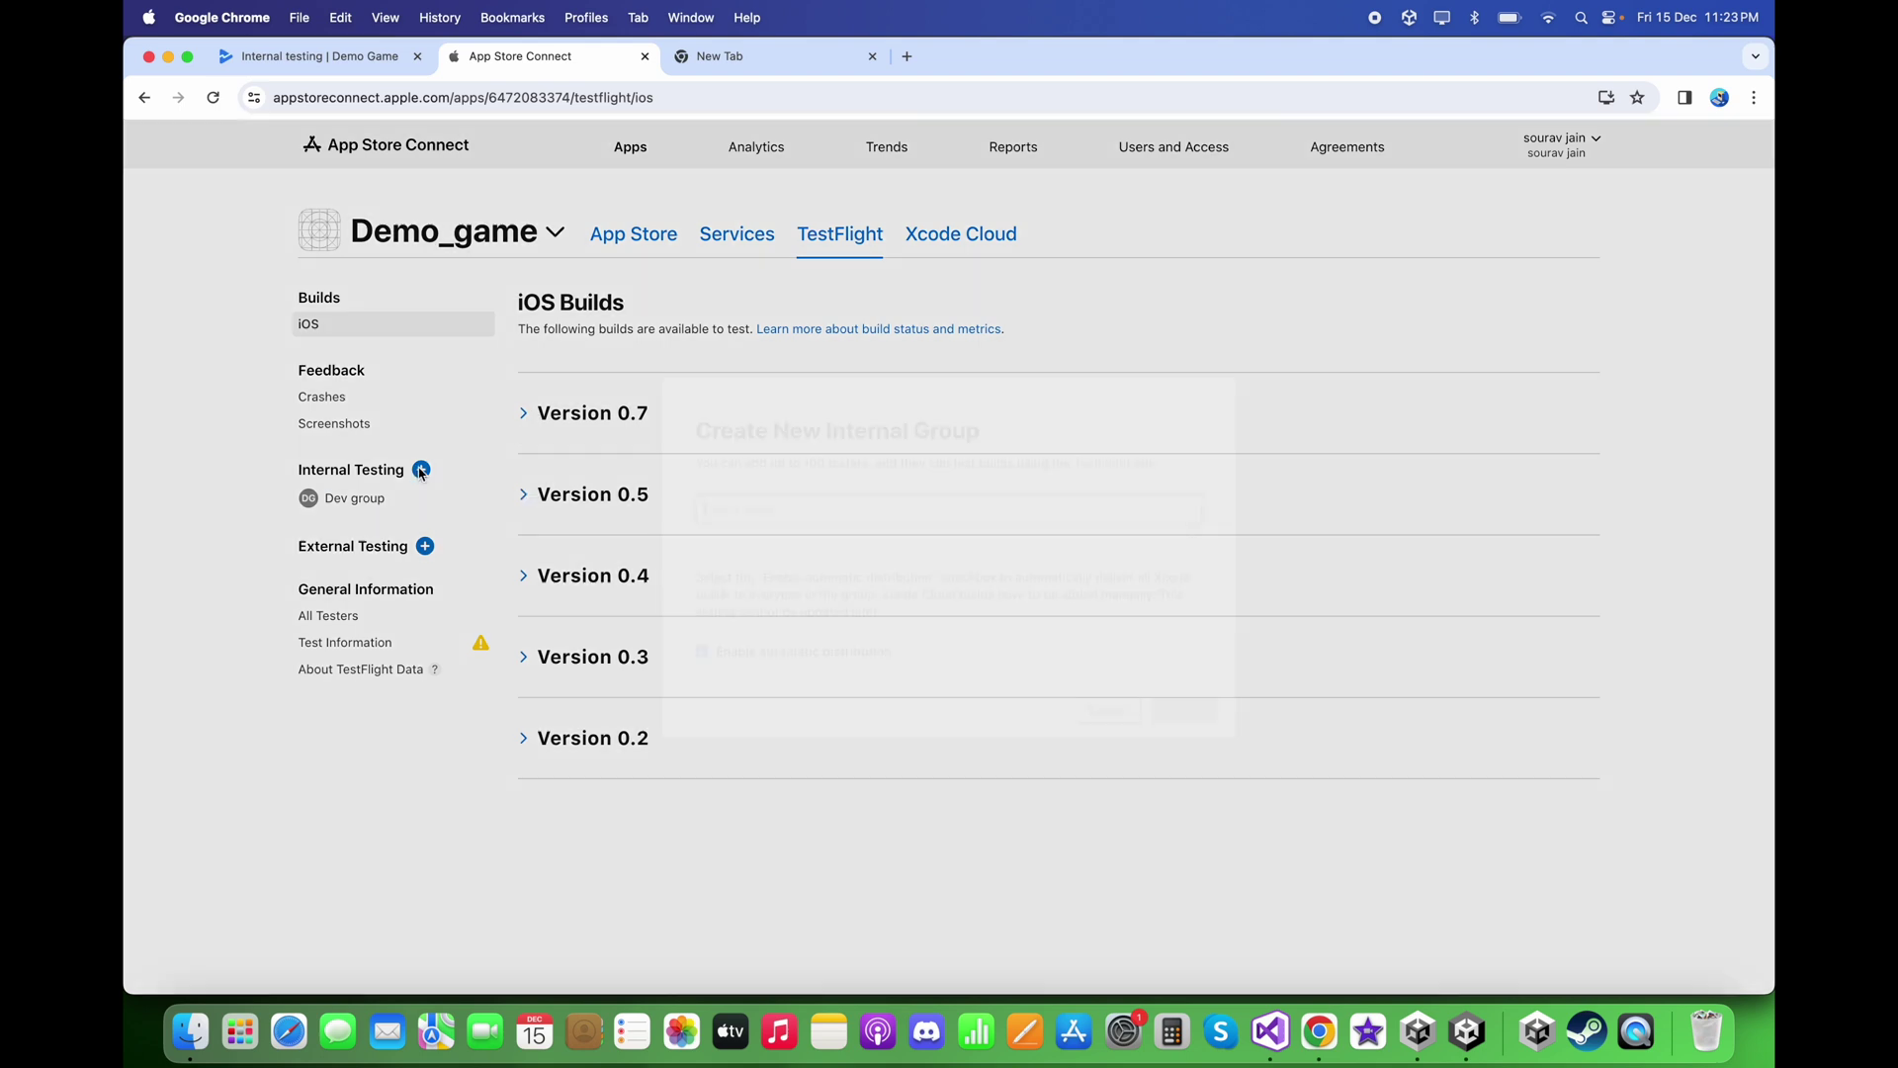
{"action": "left_click", "coordinate": [795, 507]}
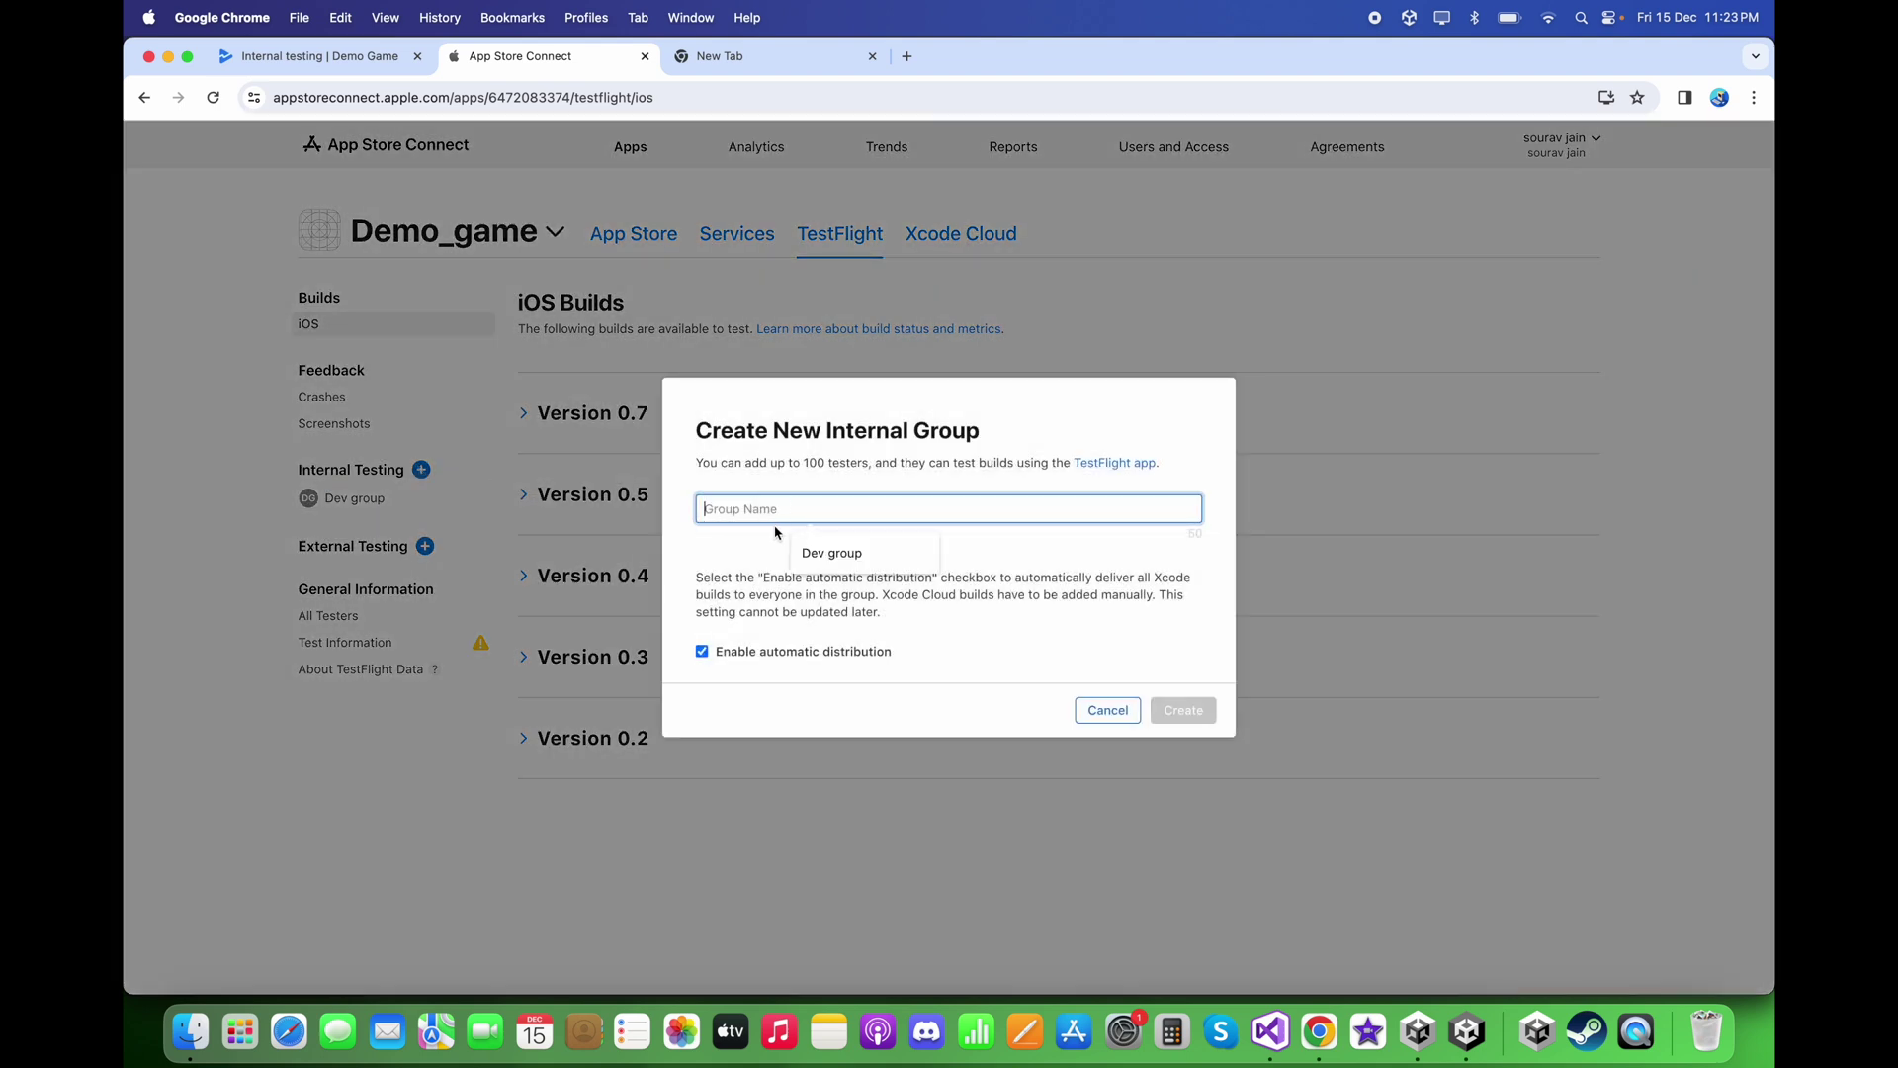
{"action": "left_click", "coordinate": [760, 553]}
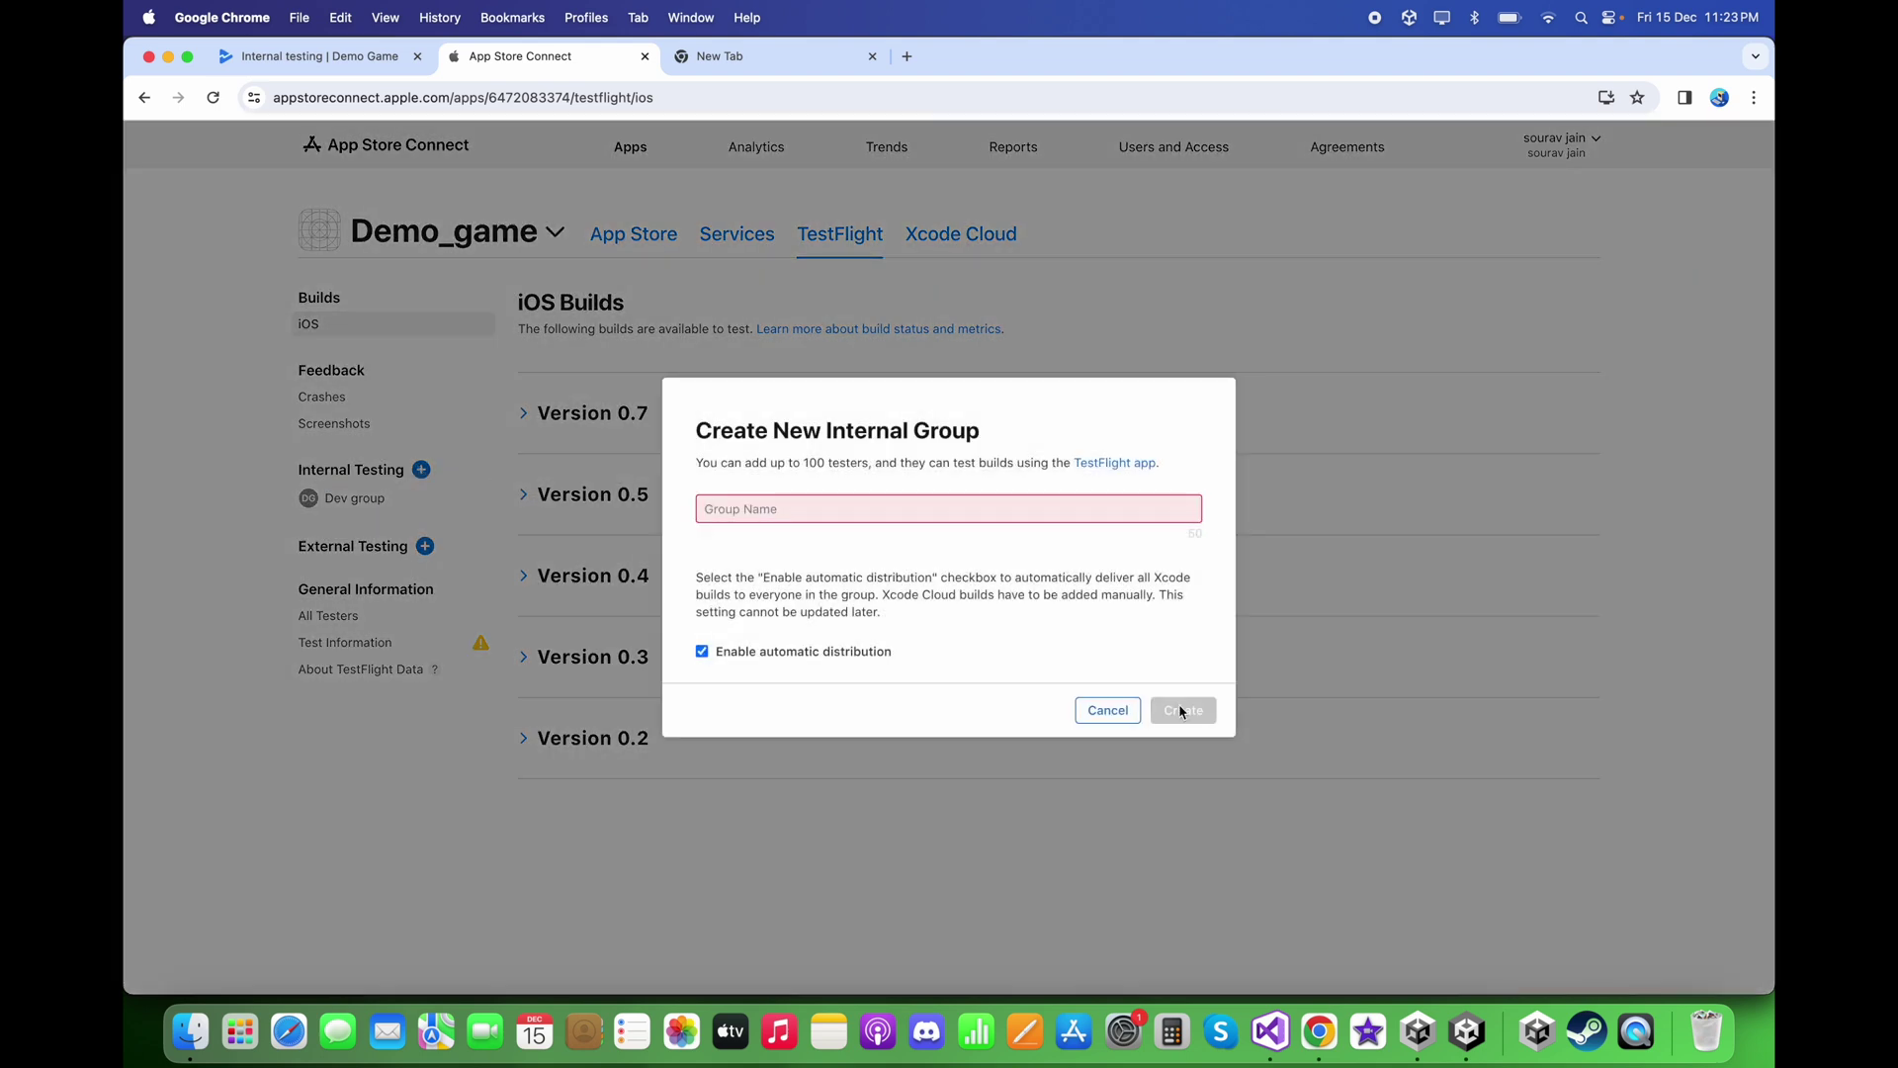
{"action": "left_click", "coordinate": [1108, 711]}
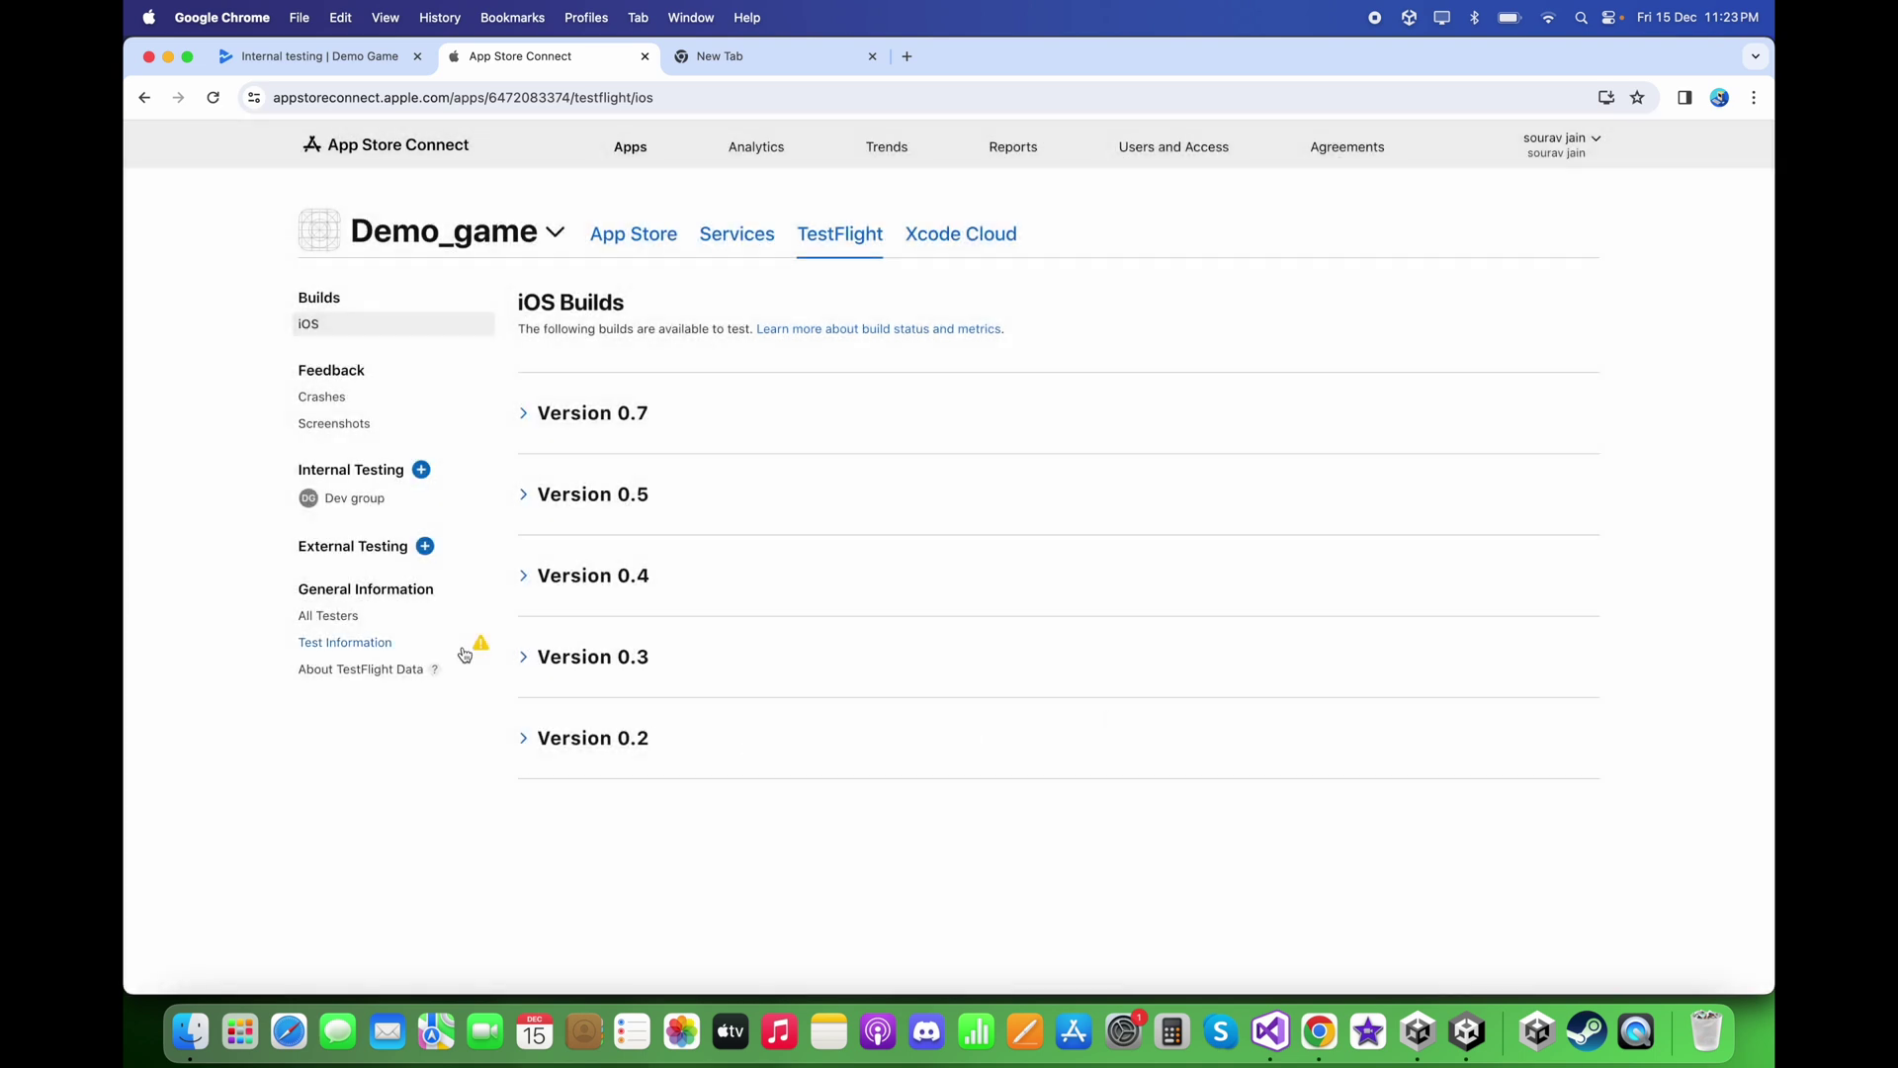
Review the Dev group's builds and testers, and bring up the dialog for adding testers to the group.
{"action": "left_click", "coordinate": [356, 499]}
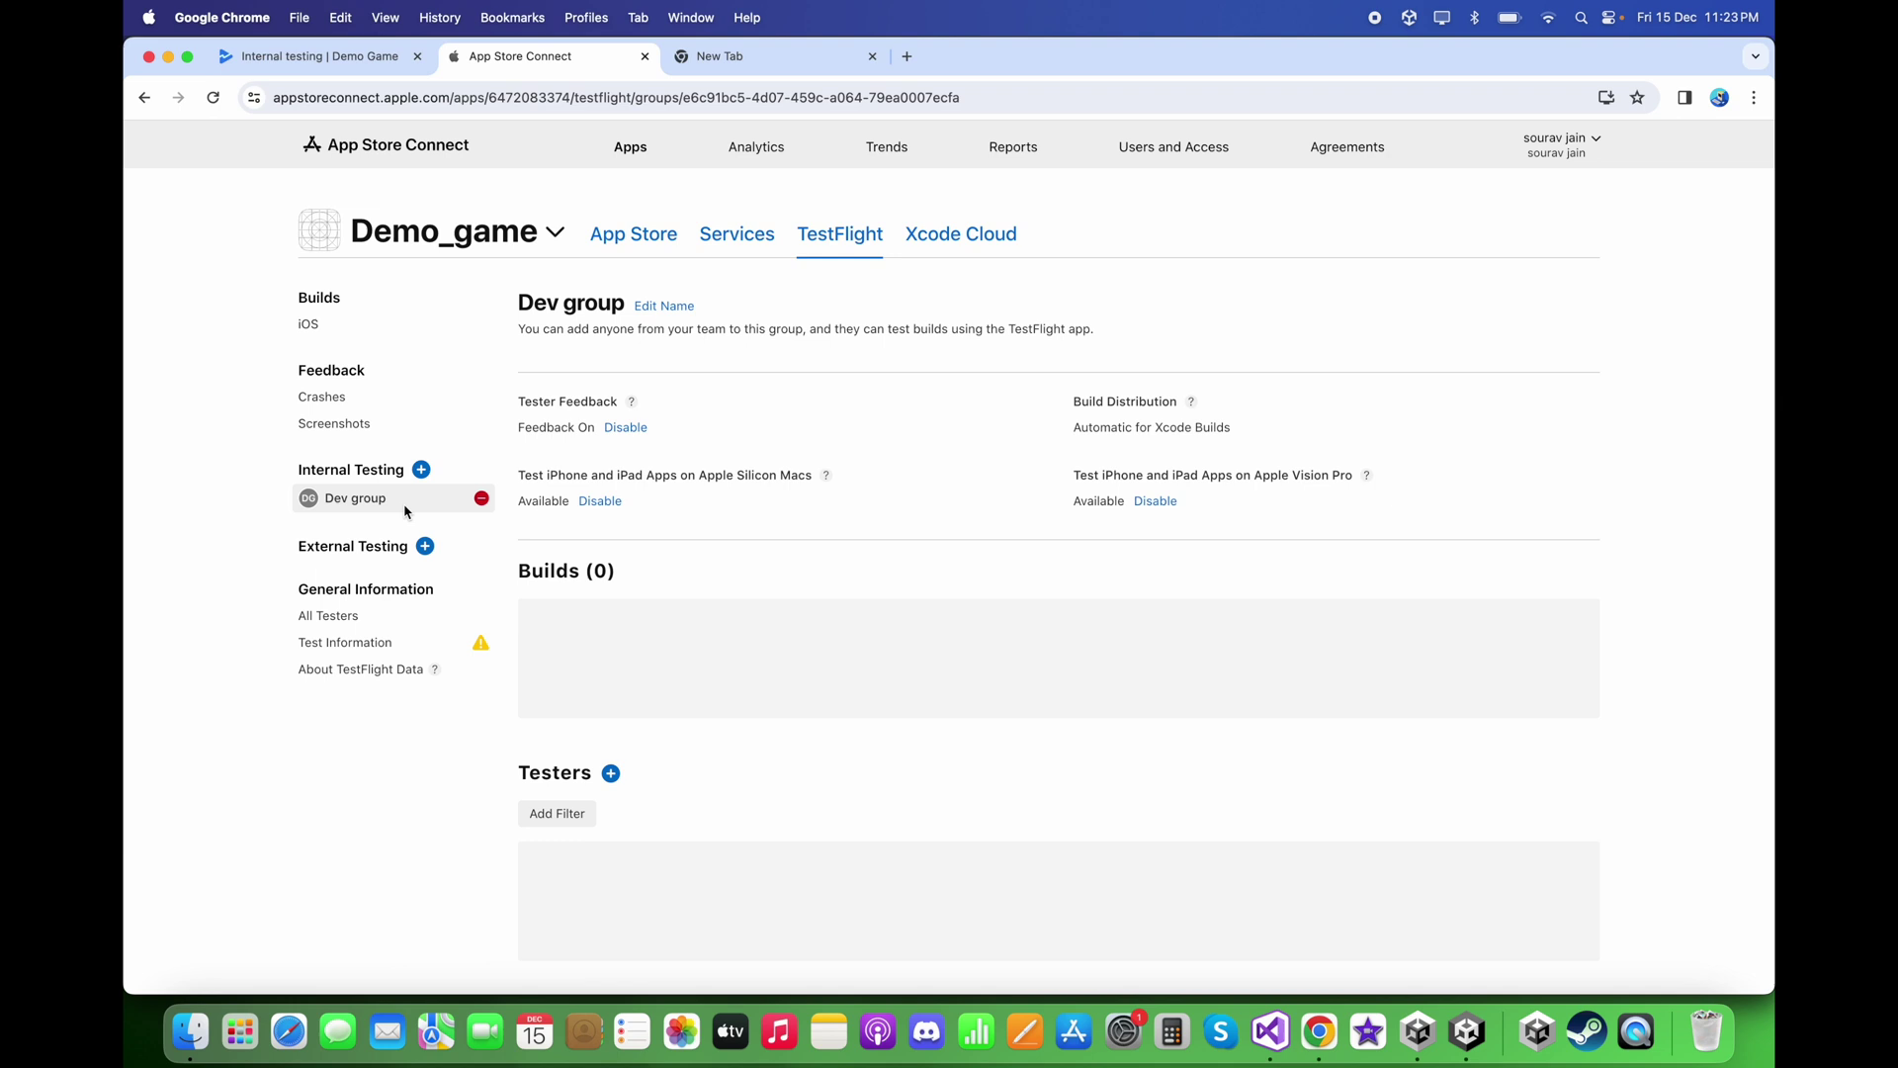
{"action": "scroll", "coordinate": [674, 541], "scroll_direction": "down", "scroll_amount": 2}
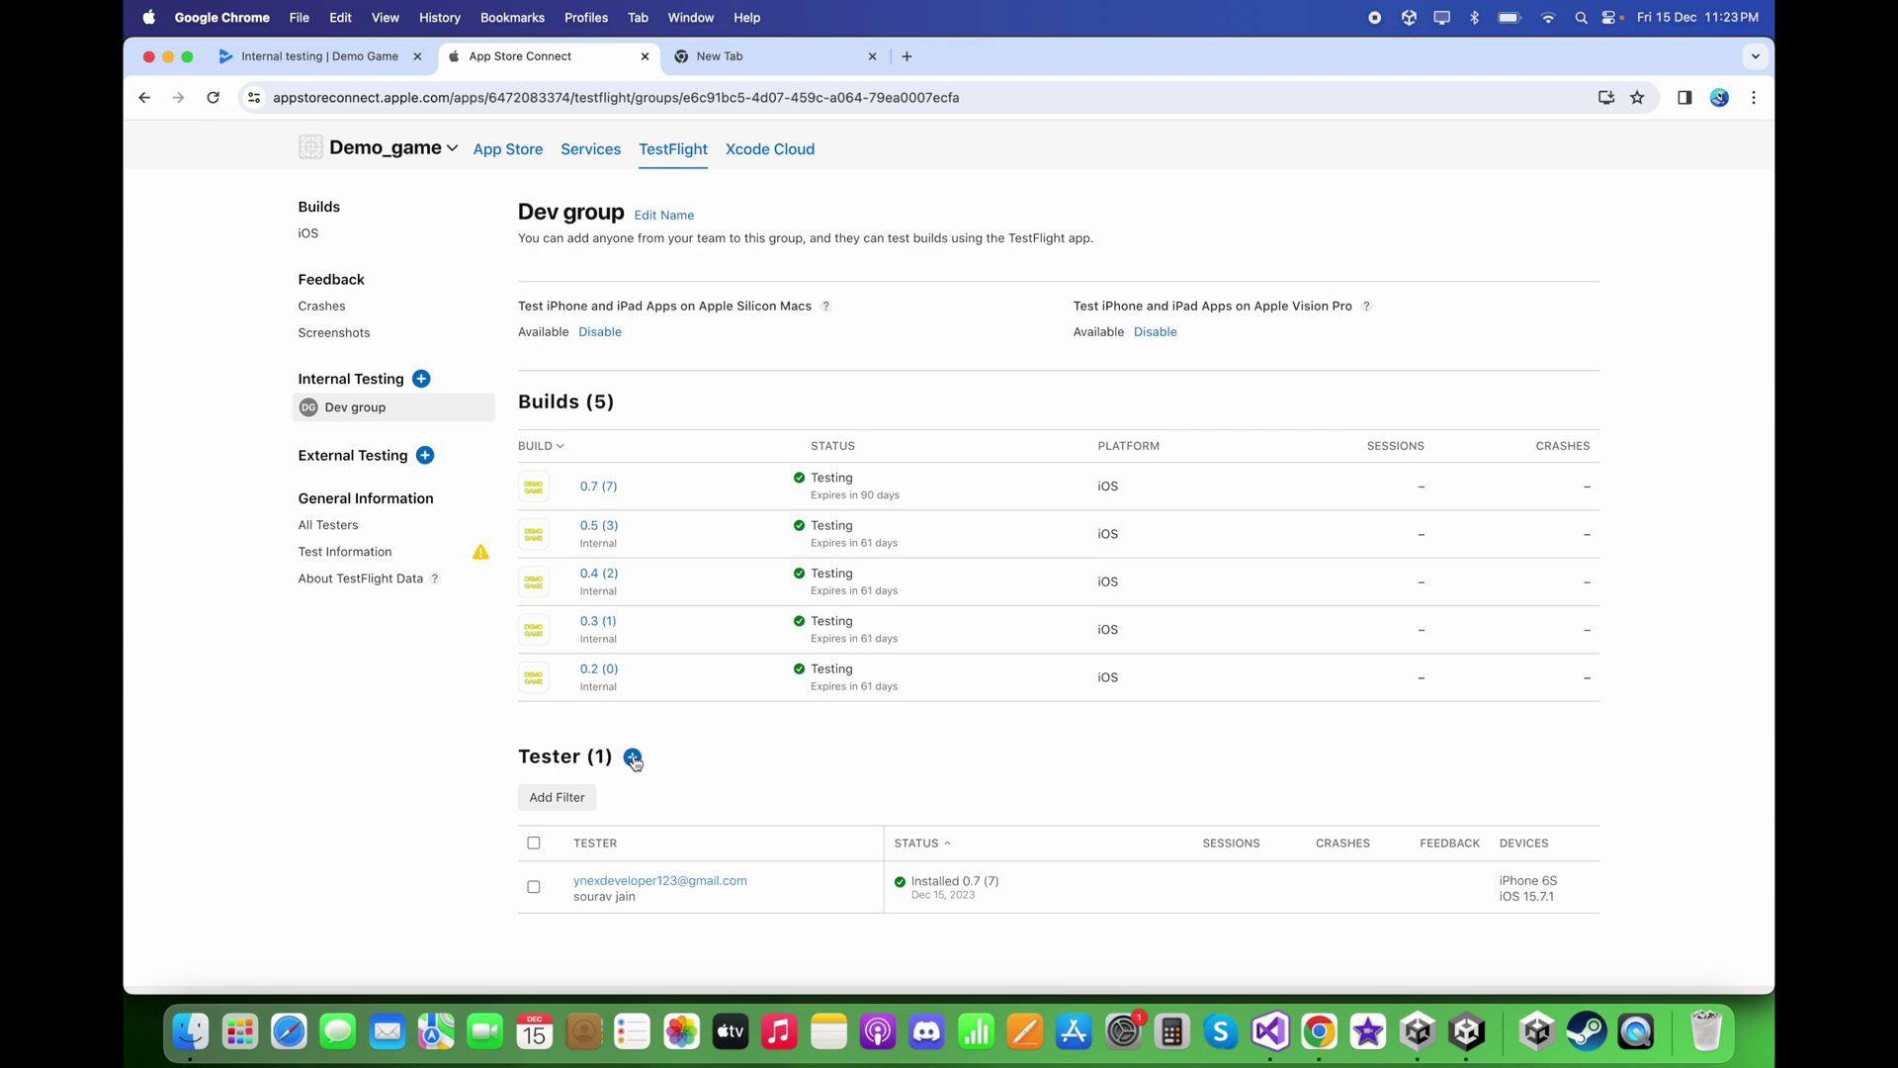
{"action": "left_click", "coordinate": [633, 758]}
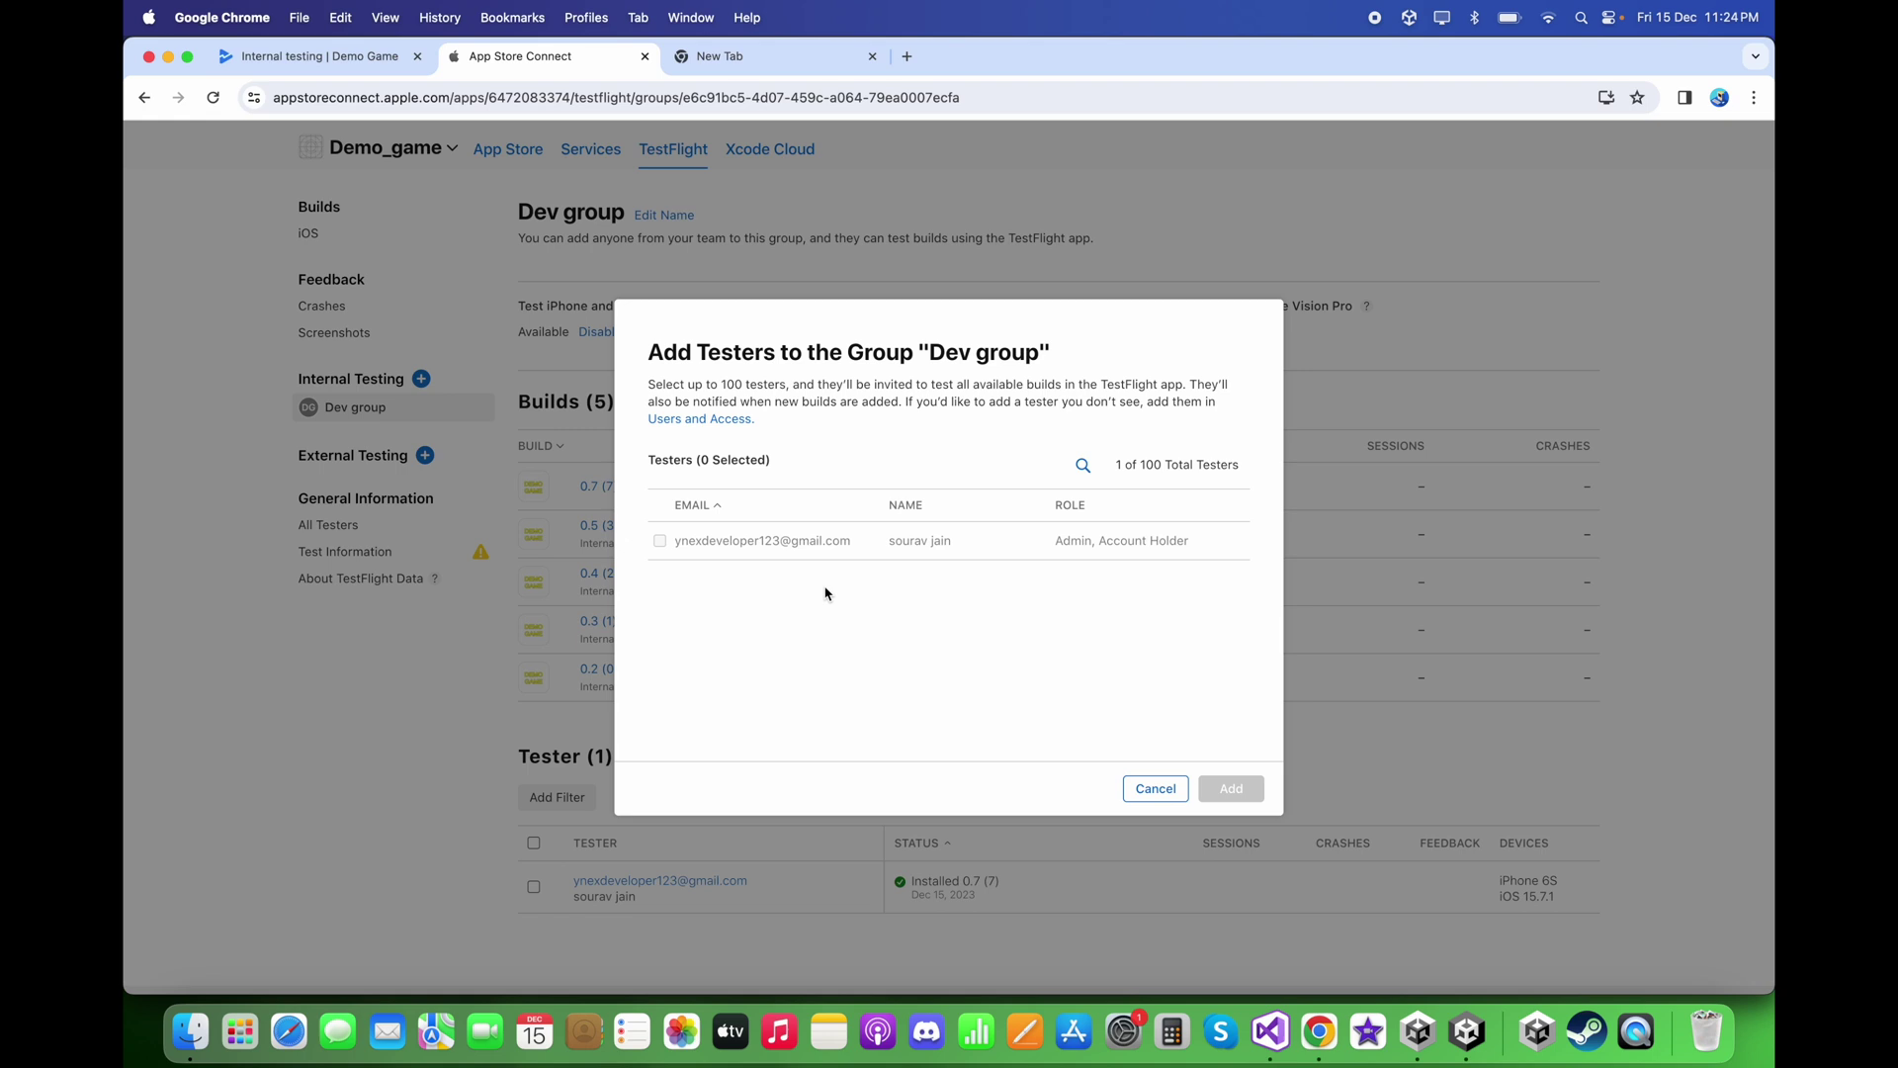
Examine the New User form in Users and Access, cancel it, and return to the Dev group without adding testers.
{"action": "left_click", "coordinate": [730, 422]}
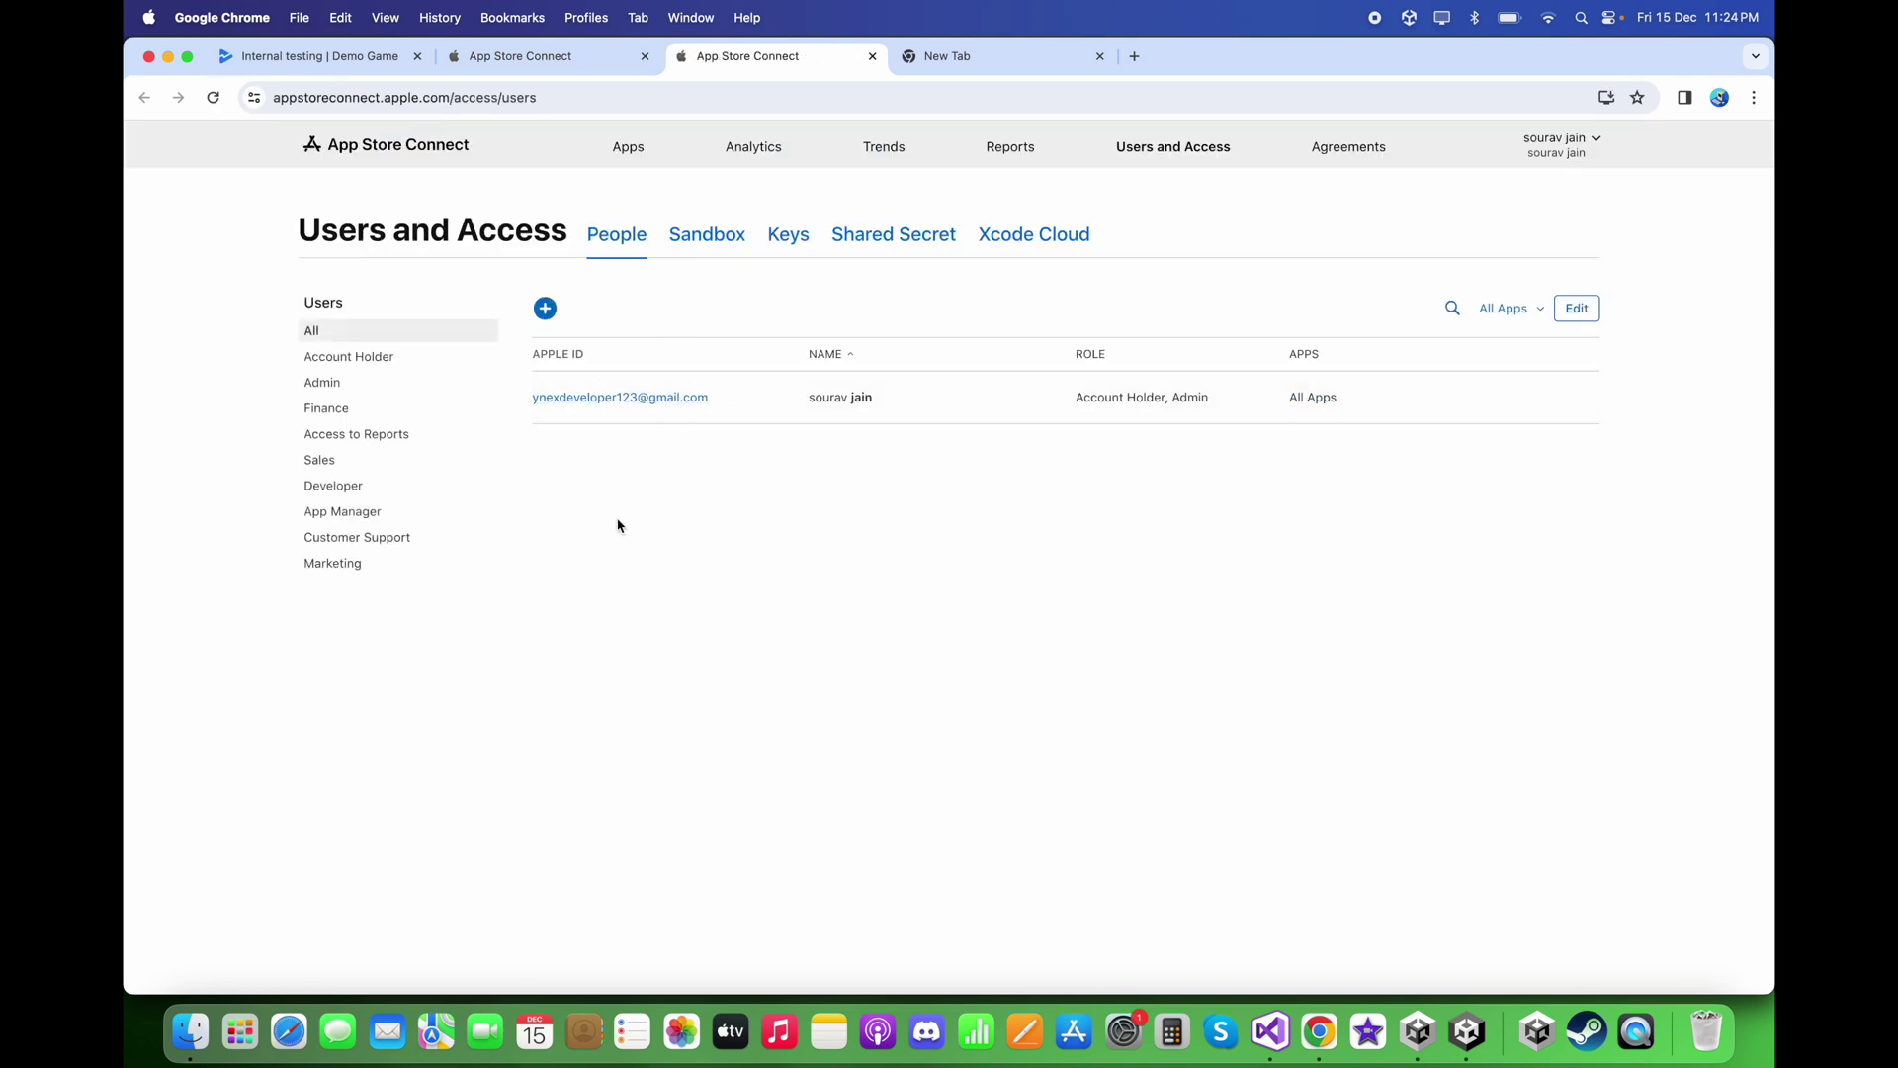
{"action": "left_click", "coordinate": [546, 308]}
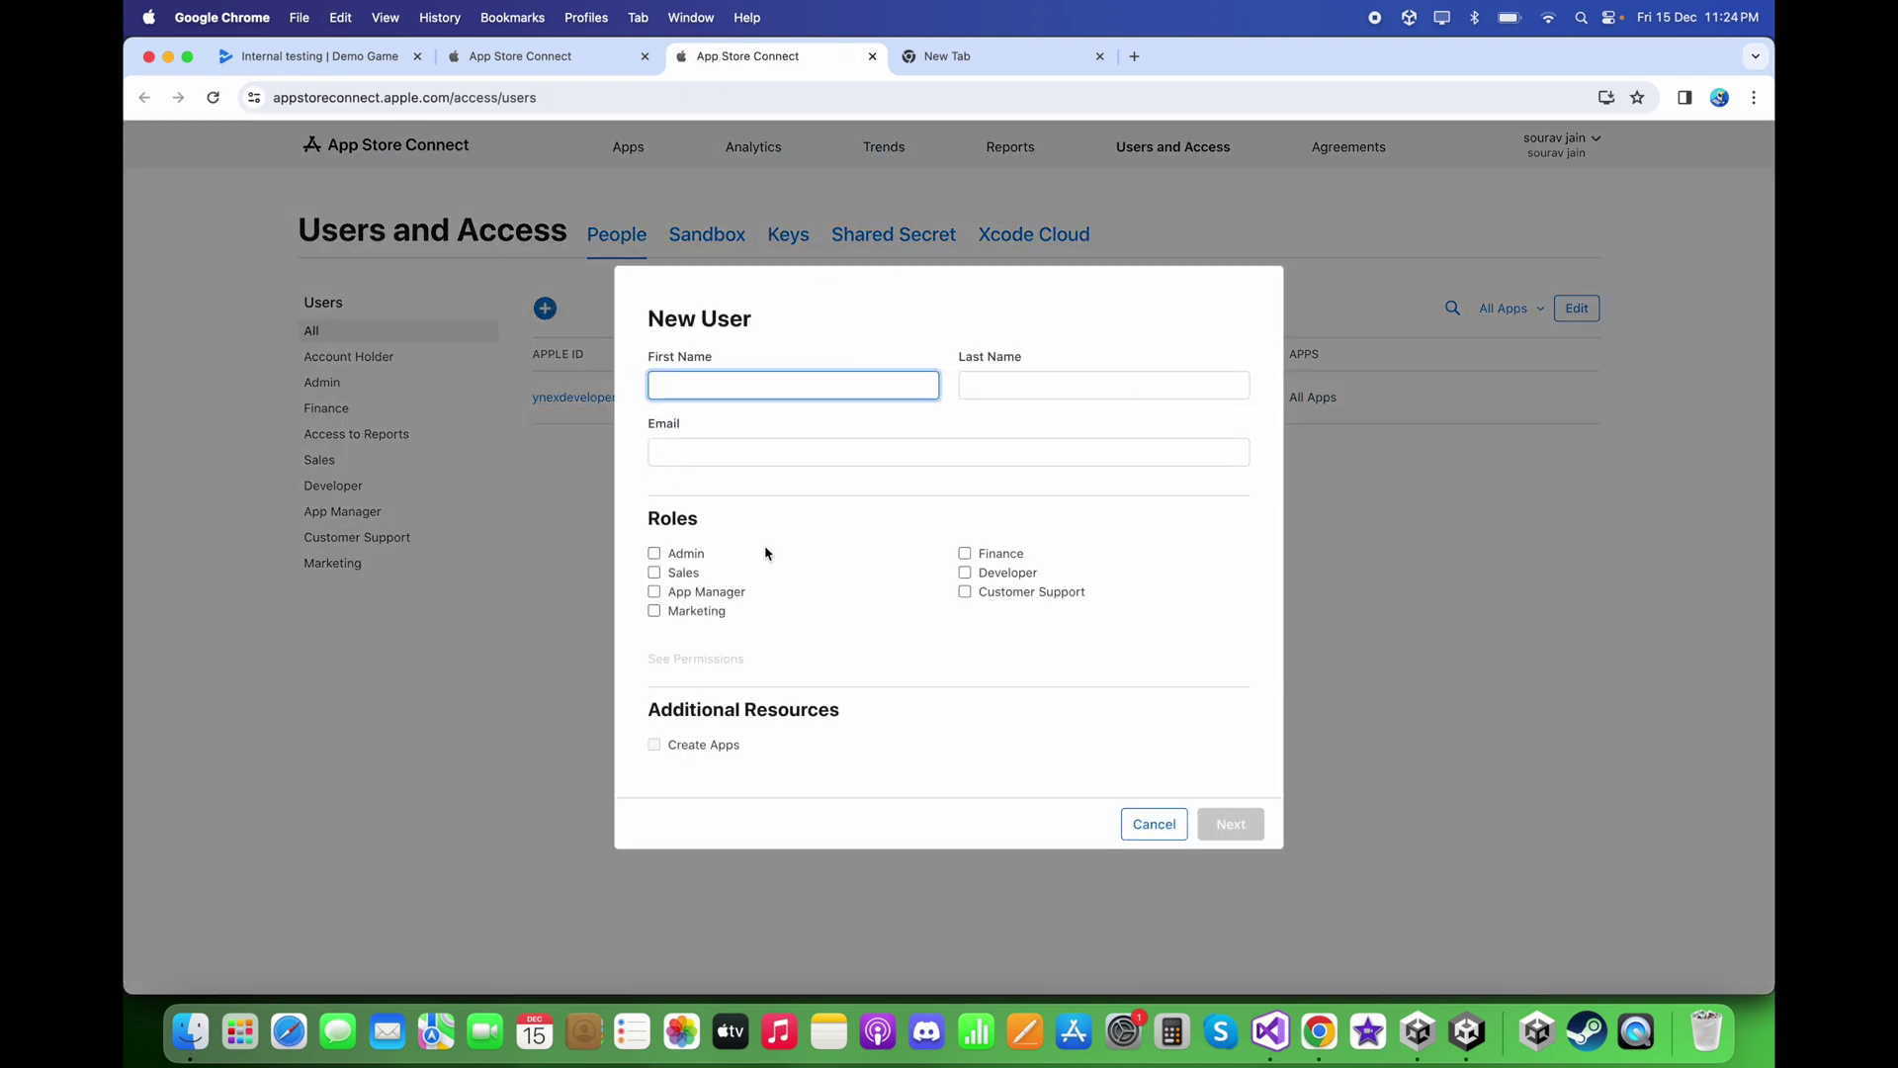
{"action": "left_click", "coordinate": [1137, 828]}
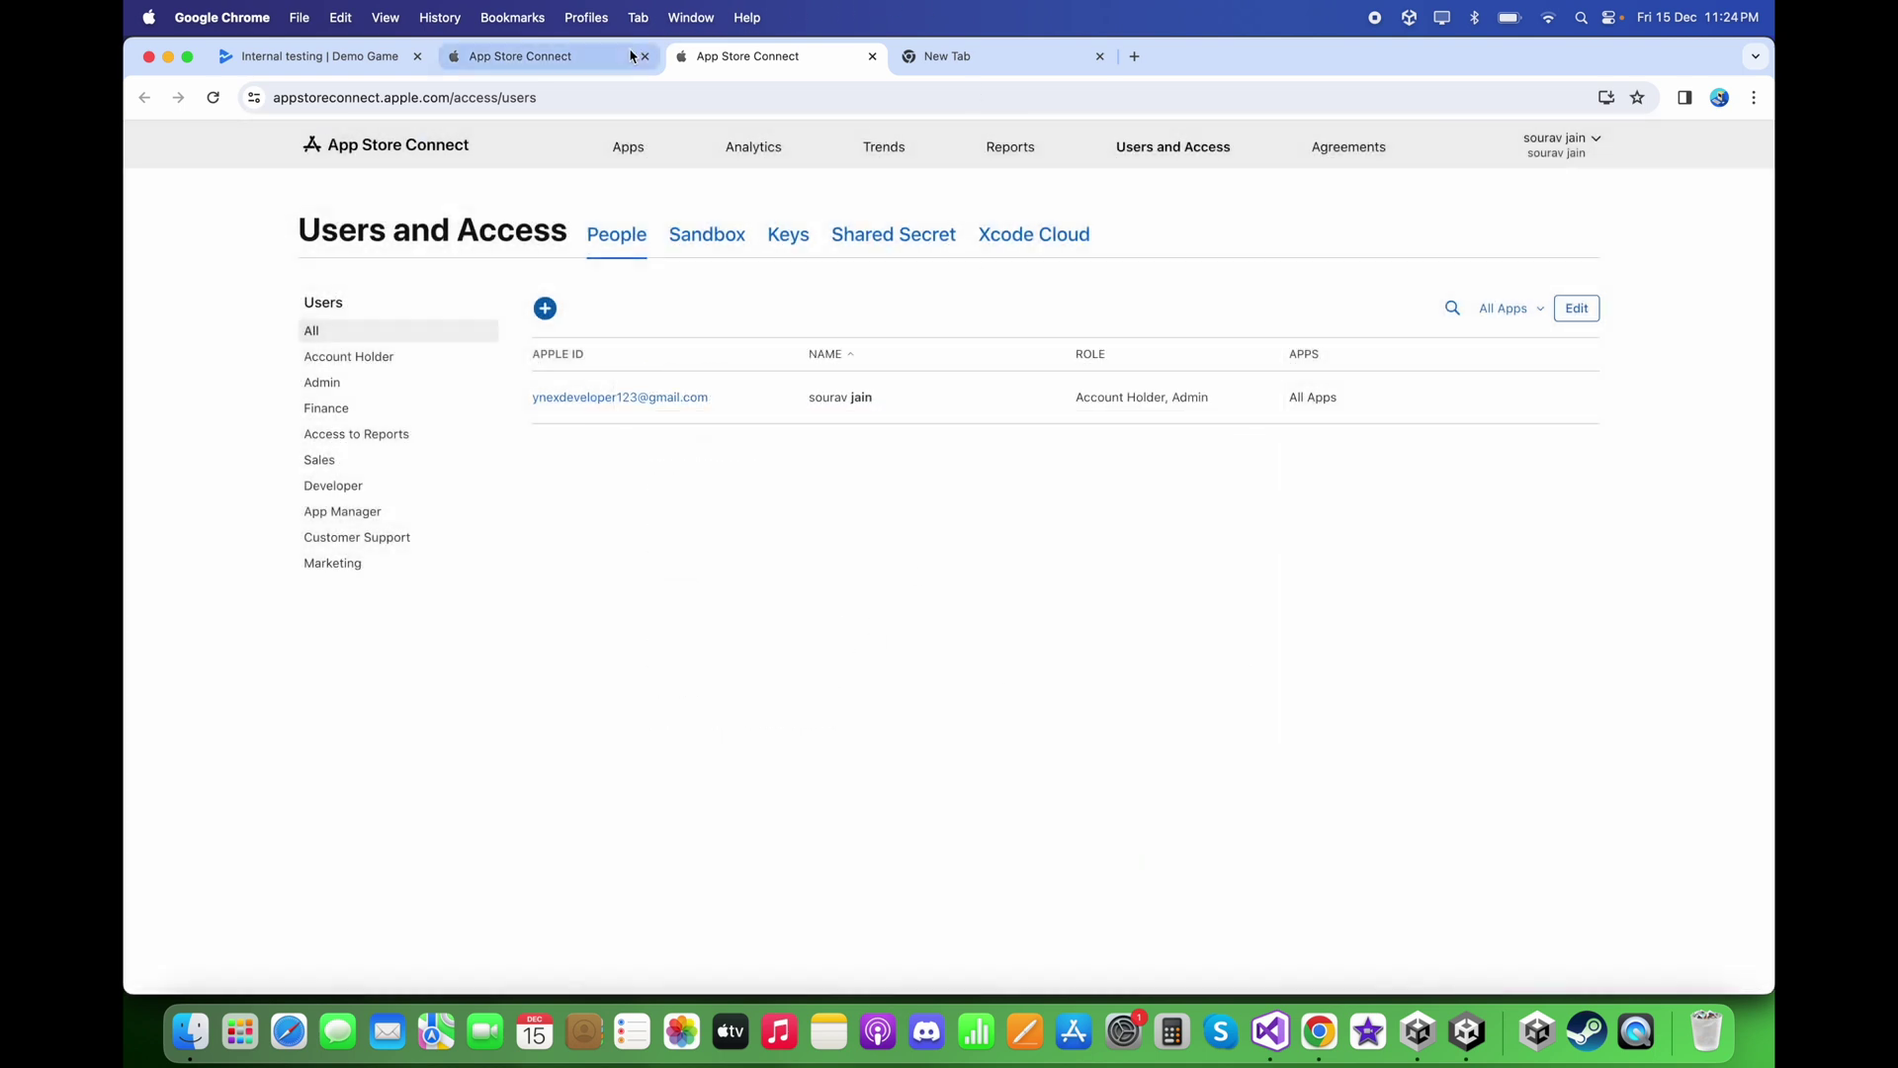
{"action": "left_click", "coordinate": [544, 56]}
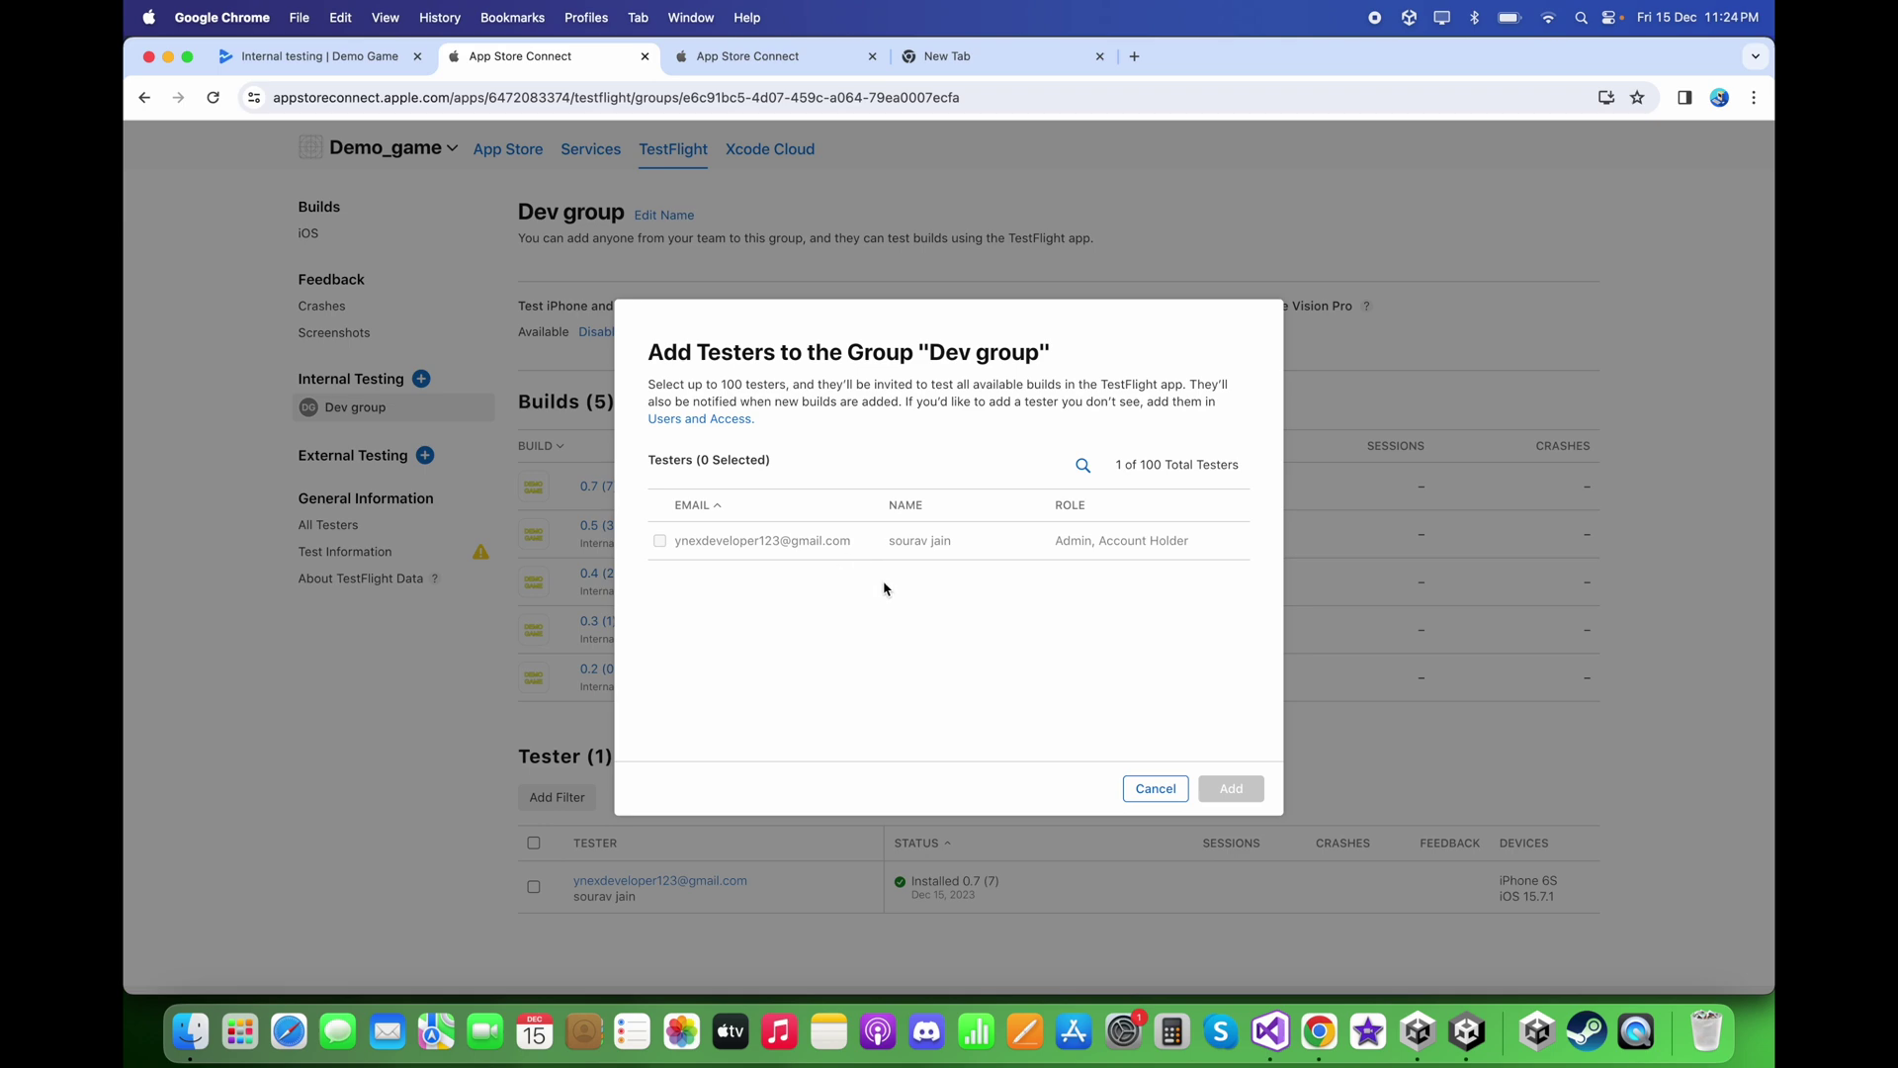
{"action": "left_click", "coordinate": [1146, 784]}
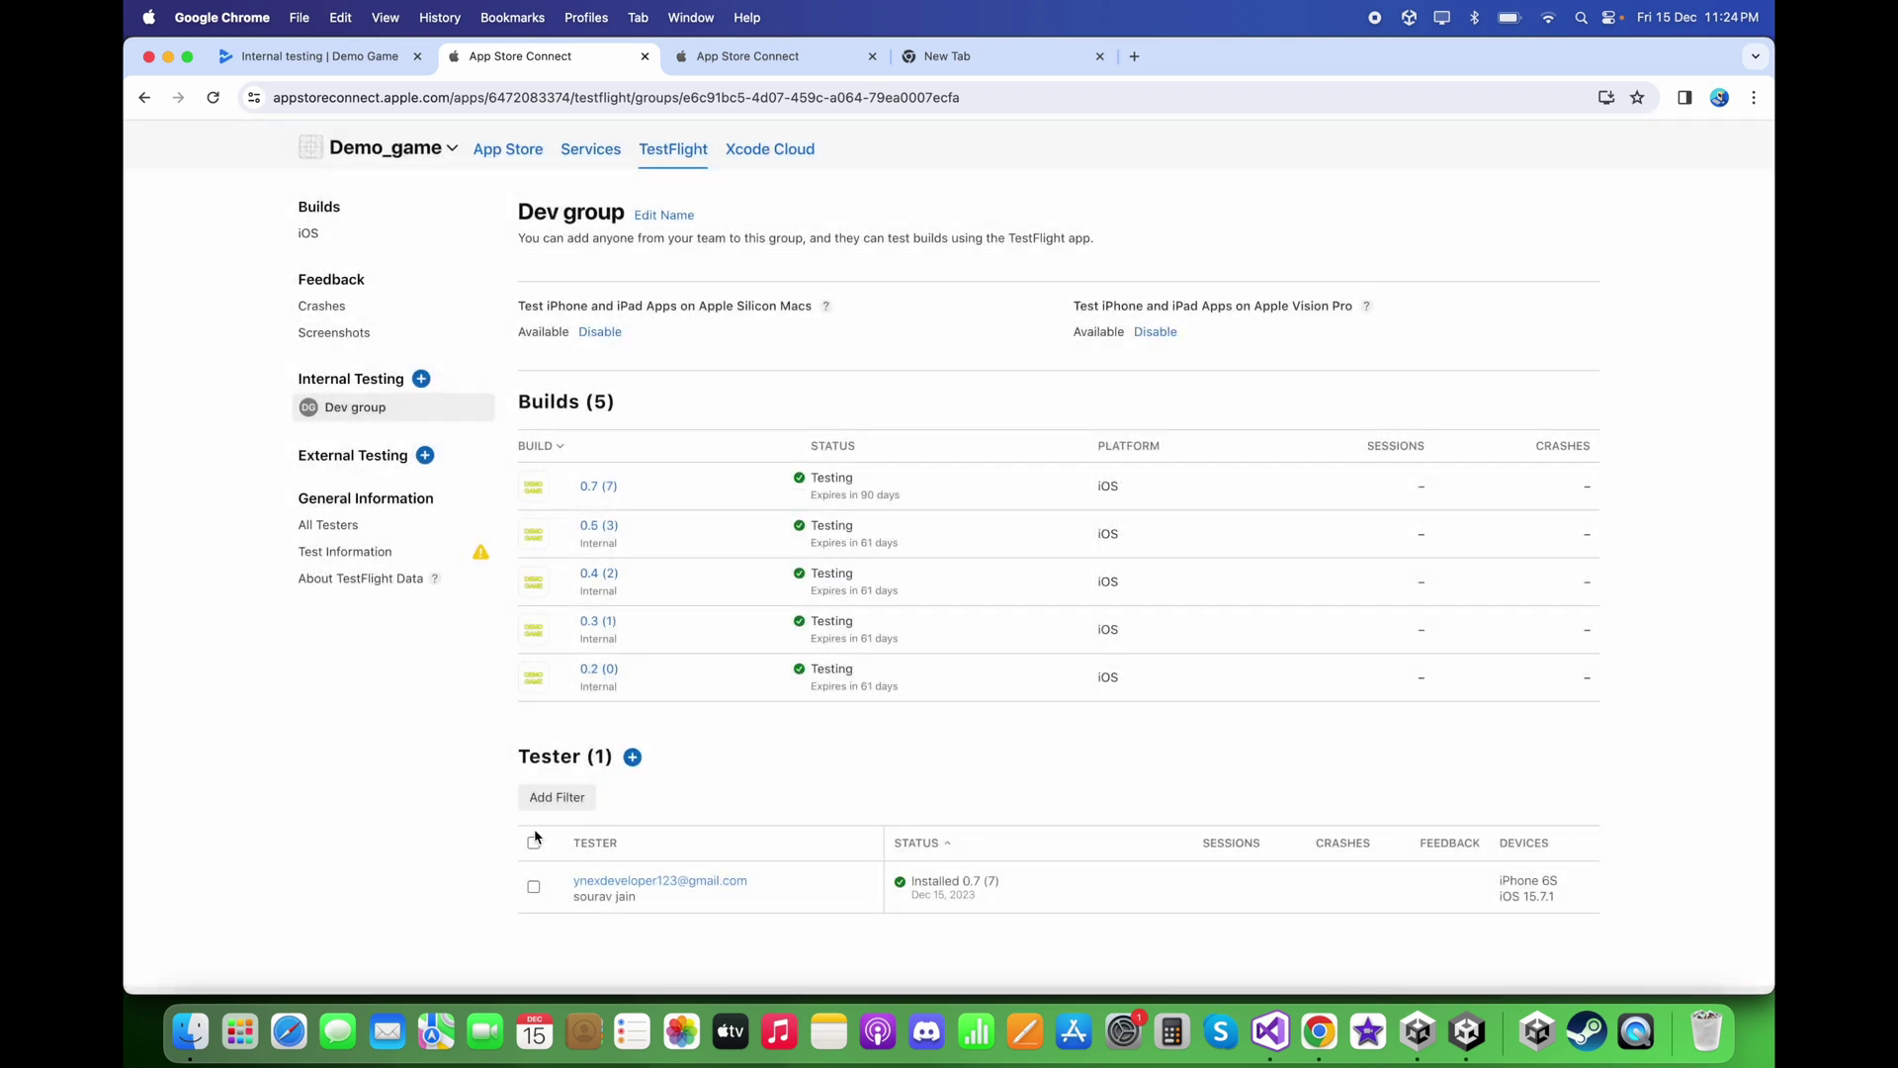
Review the Dev group's tester list with its installation status and the builds available for testing.
{"action": "scroll", "coordinate": [632, 884], "scroll_direction": "down", "scroll_amount": 2}
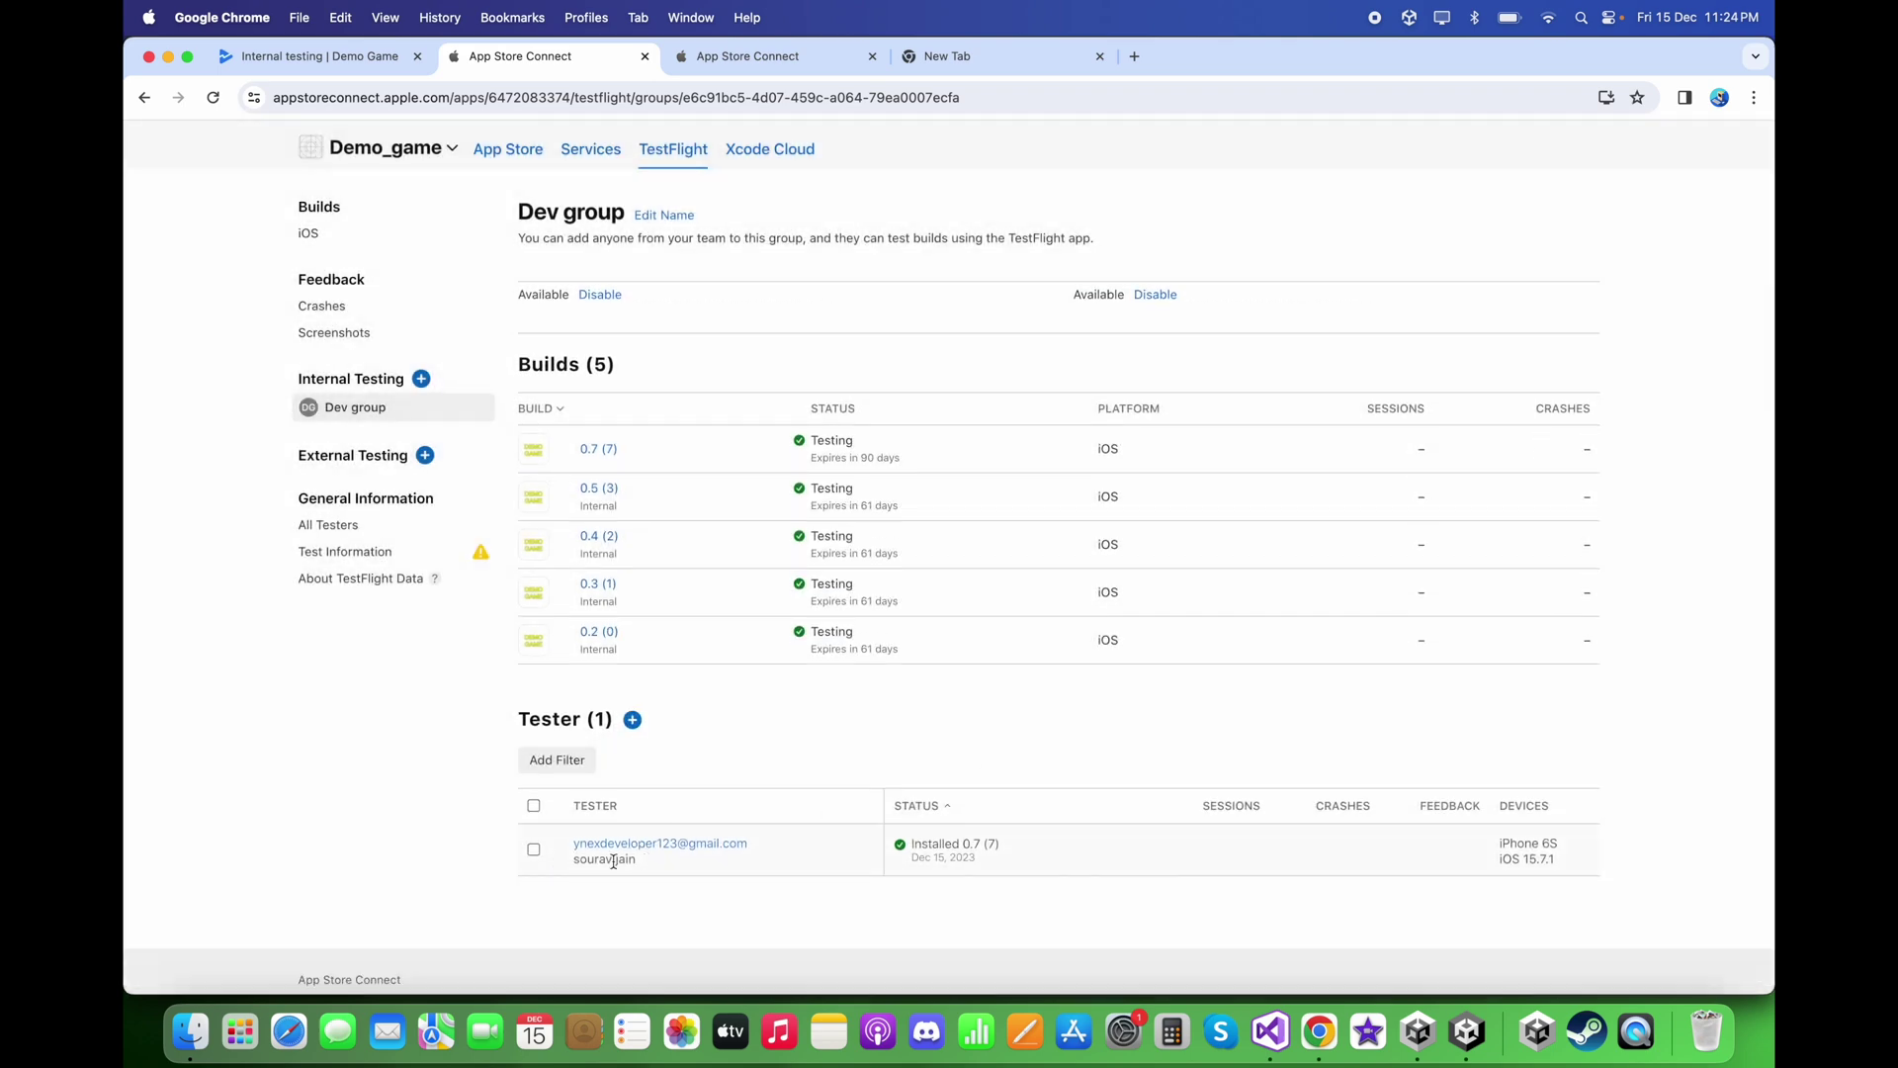
{"action": "scroll", "coordinate": [721, 904], "scroll_direction": "up", "scroll_amount": 1}
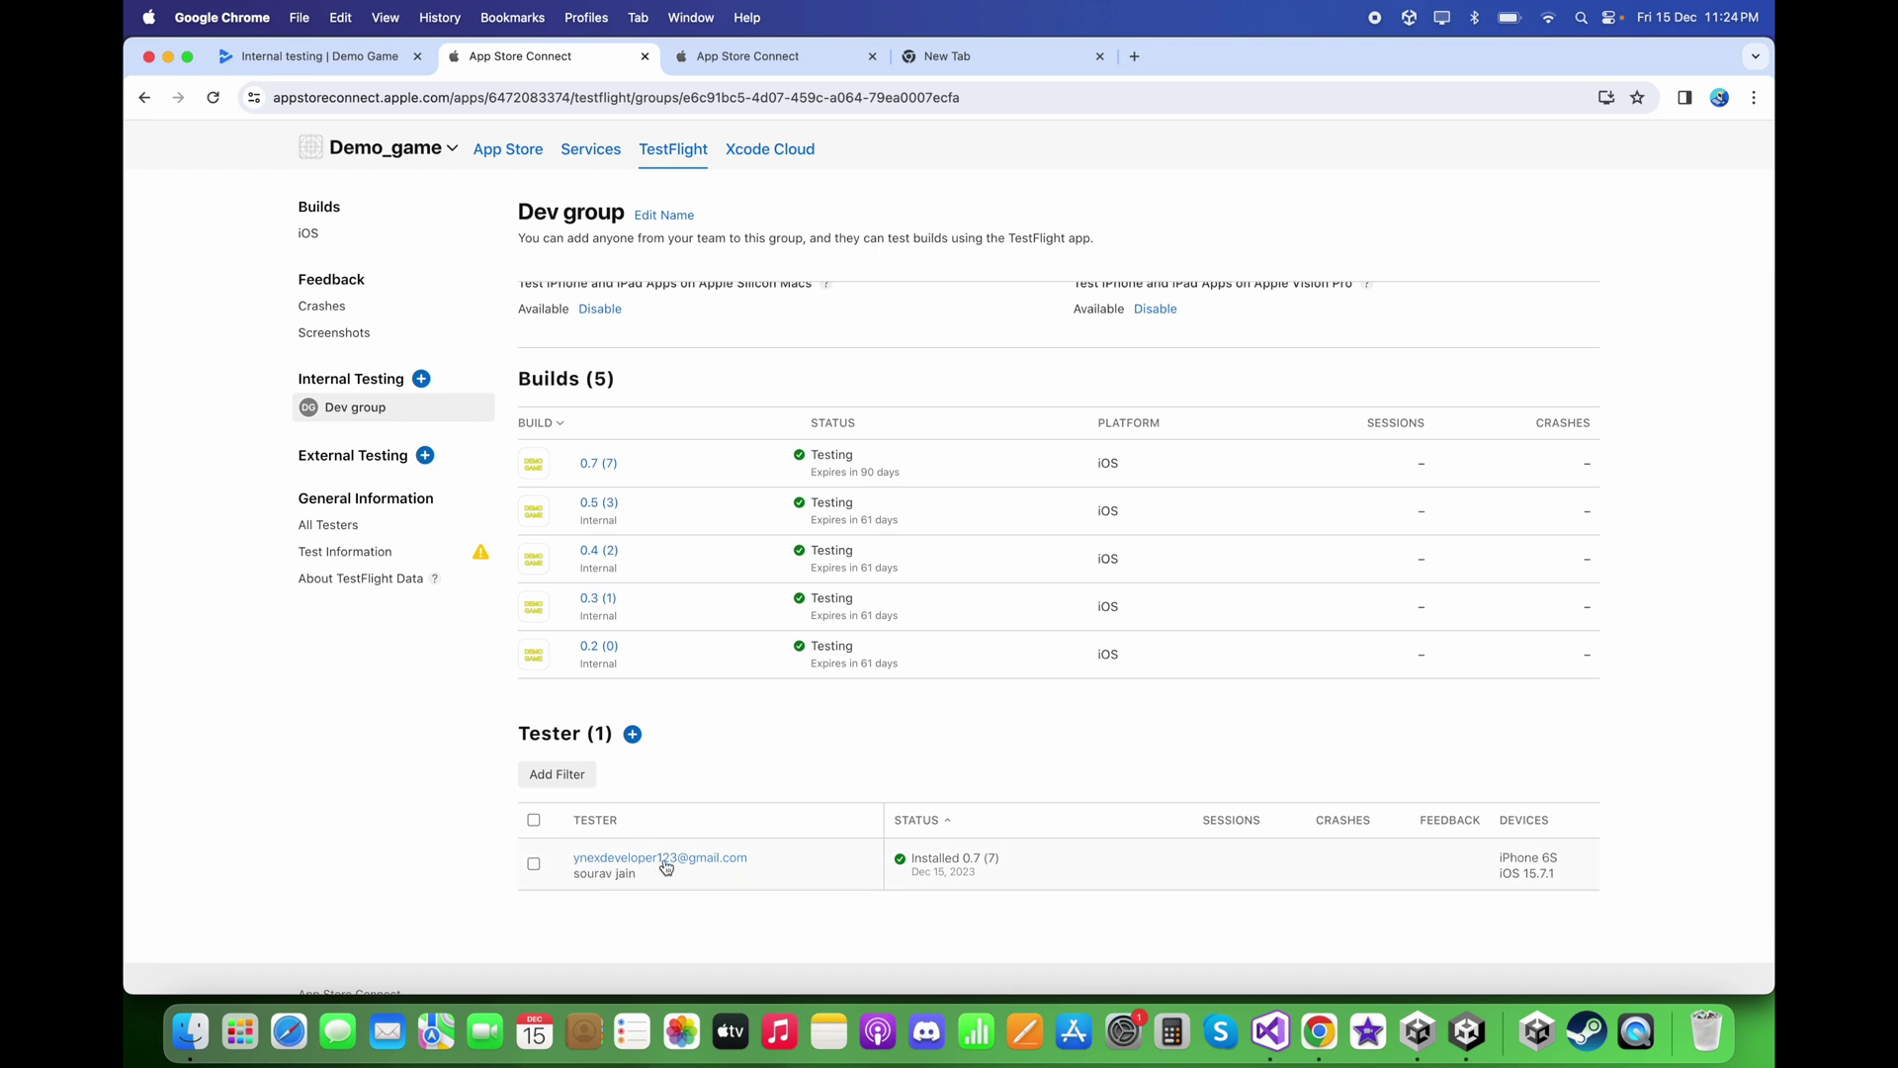
{"action": "scroll", "coordinate": [424, 727], "scroll_direction": "up", "scroll_amount": 2}
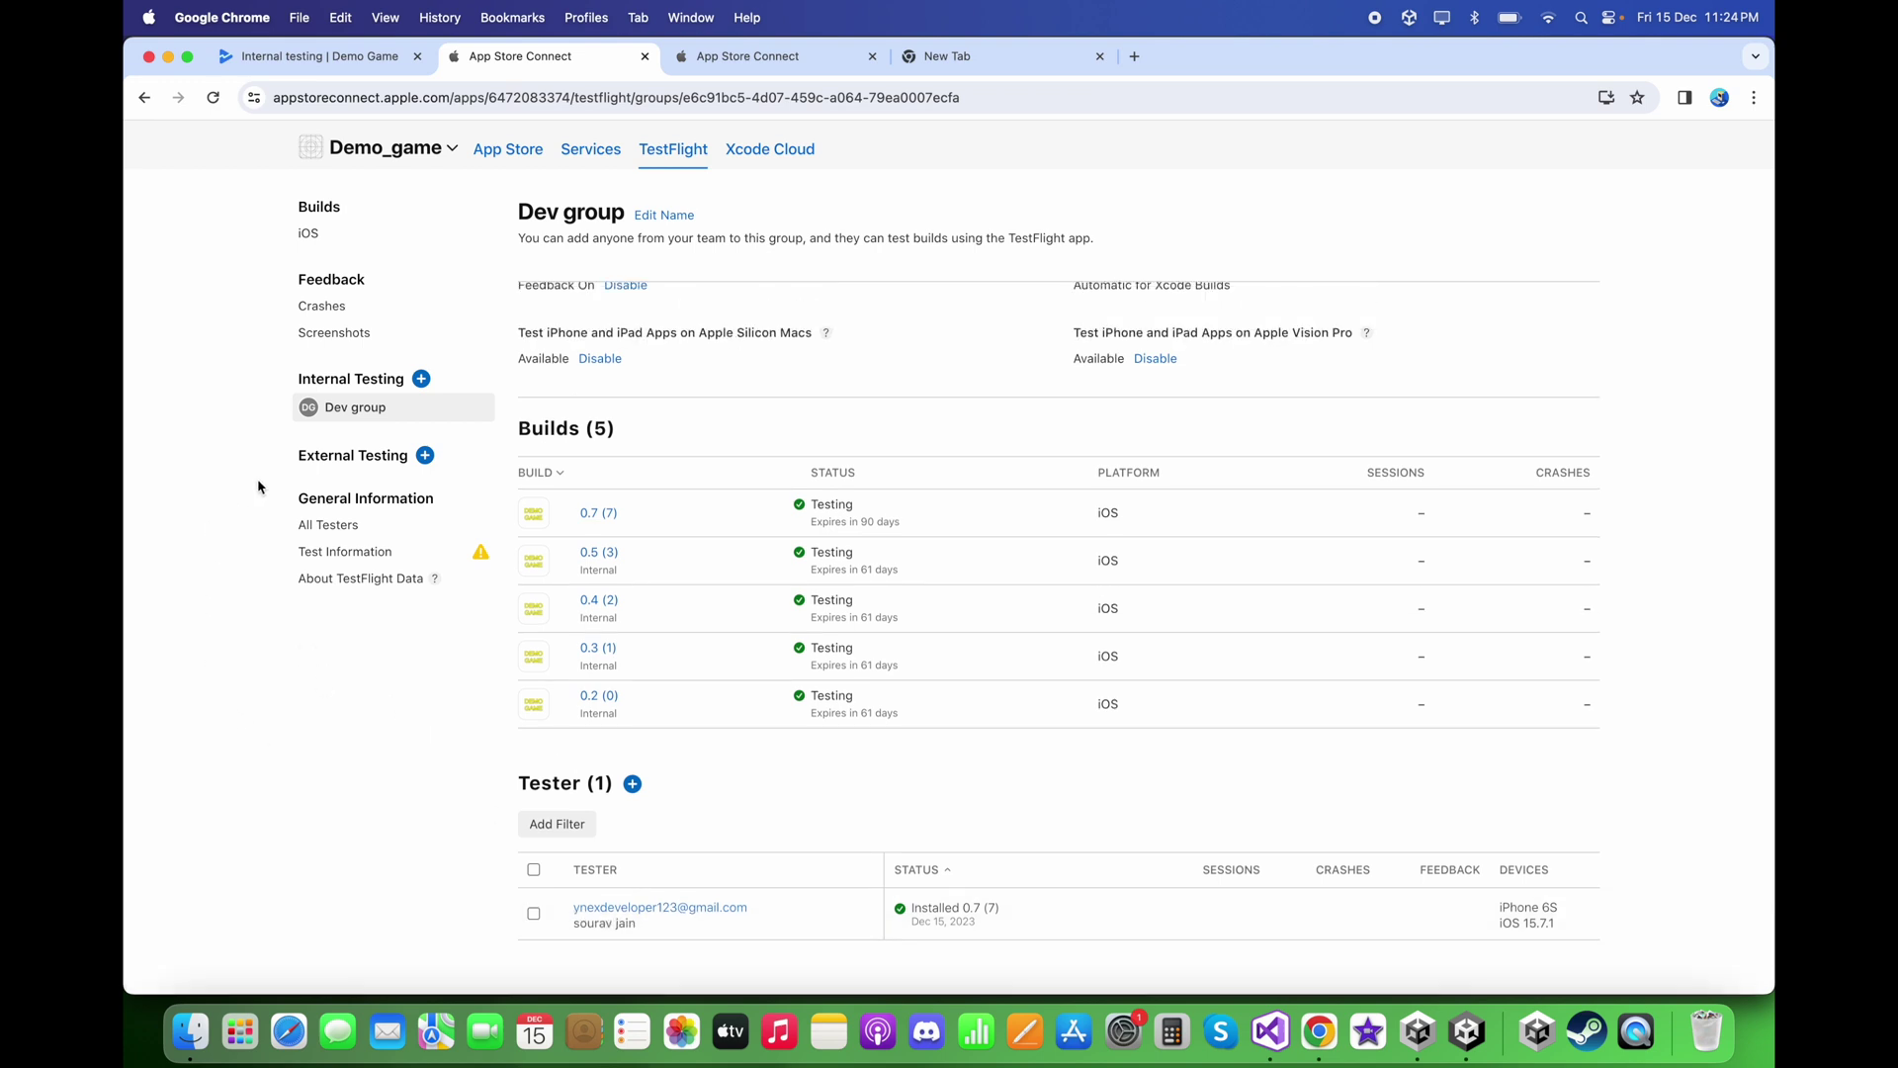
{"action": "scroll", "coordinate": [227, 425], "scroll_direction": "up", "scroll_amount": 3}
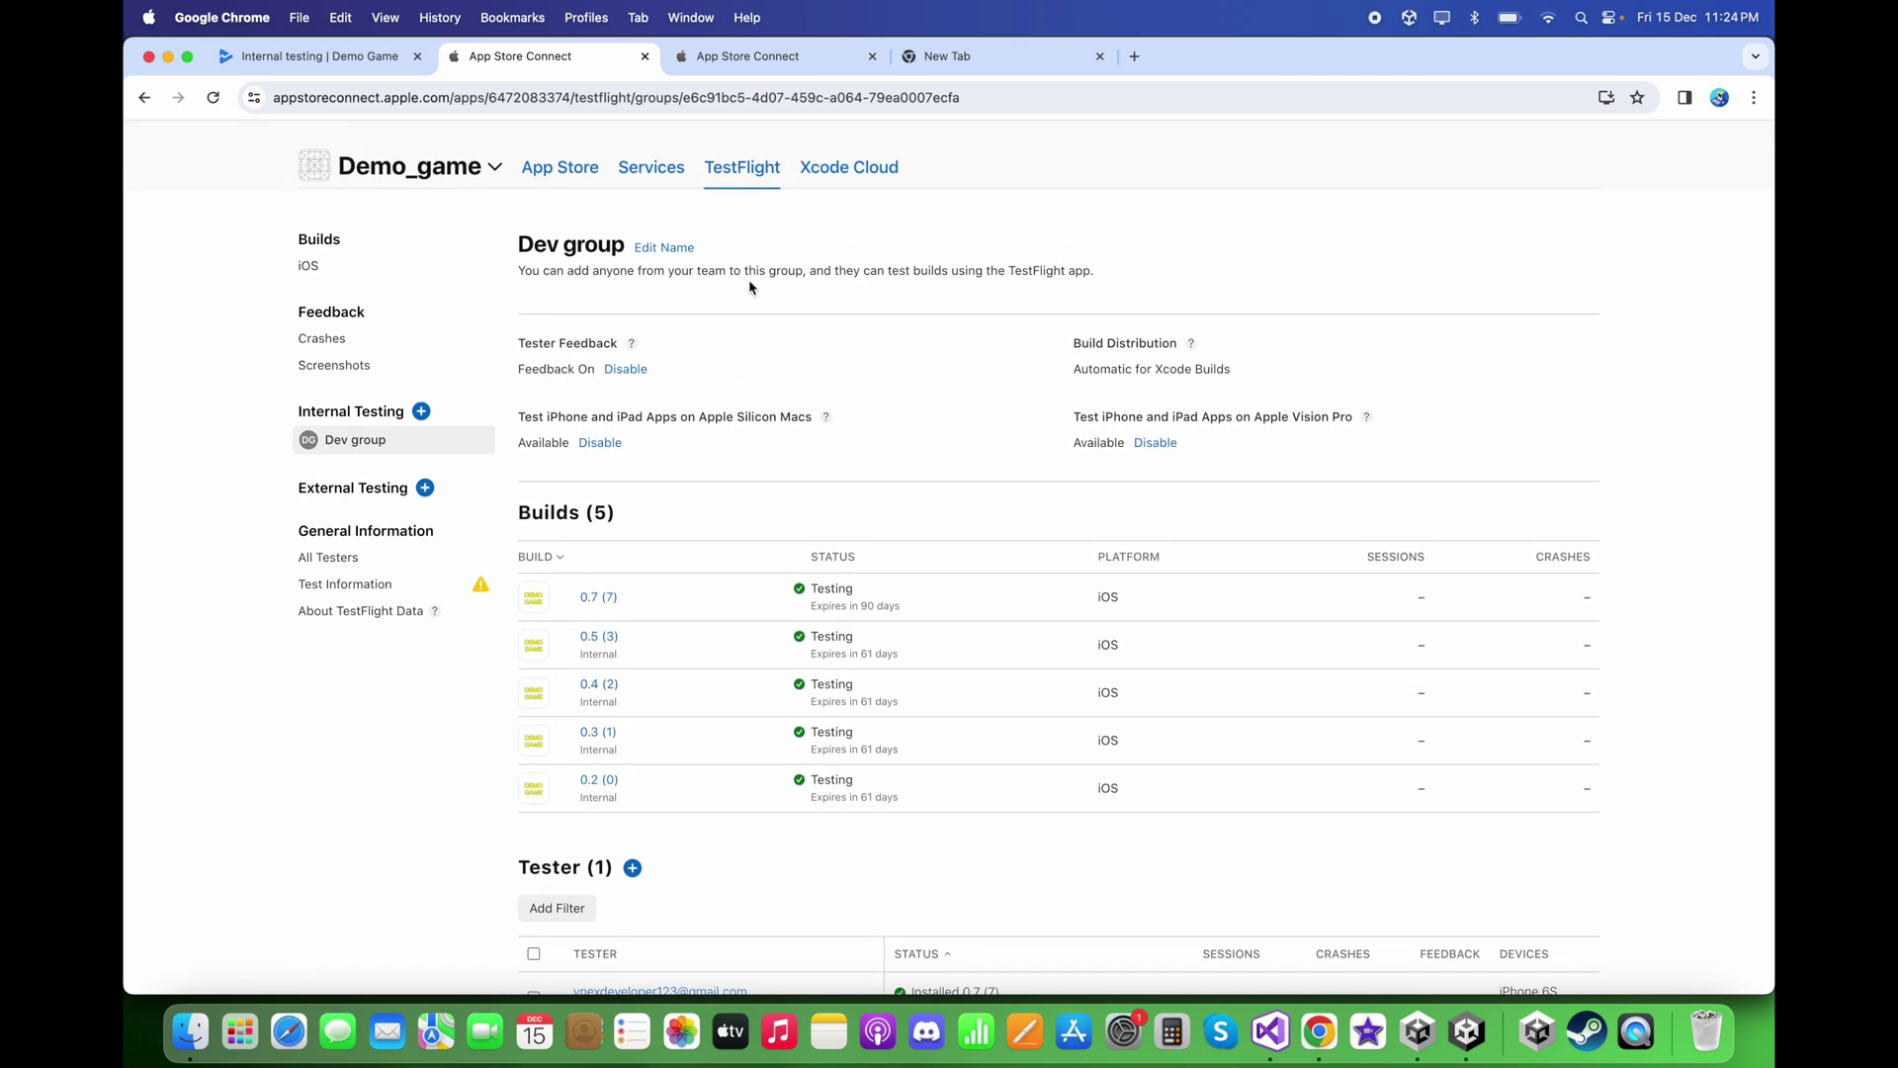
Return to Unity and build the iOS version of the project into the iOS Build folder.
{"action": "left_click", "coordinate": [1477, 1044]}
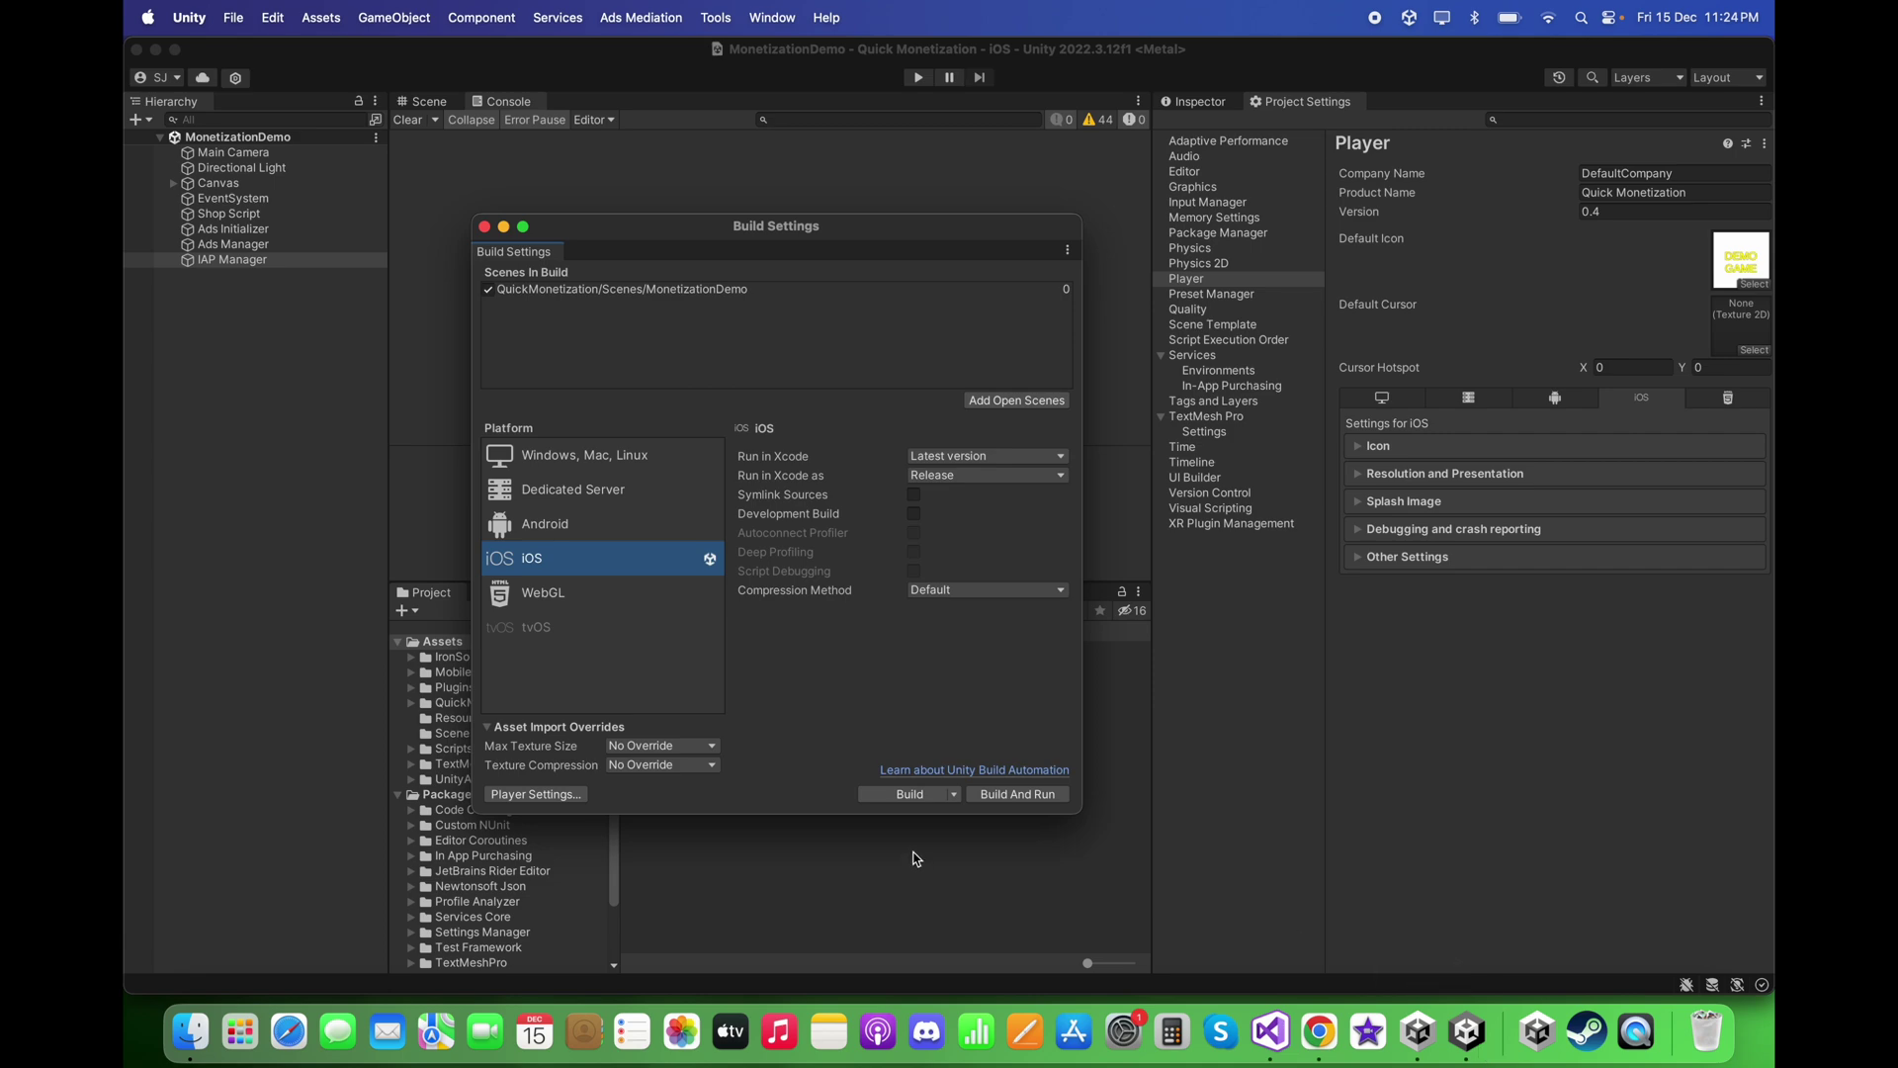
{"action": "left_click", "coordinate": [910, 794]}
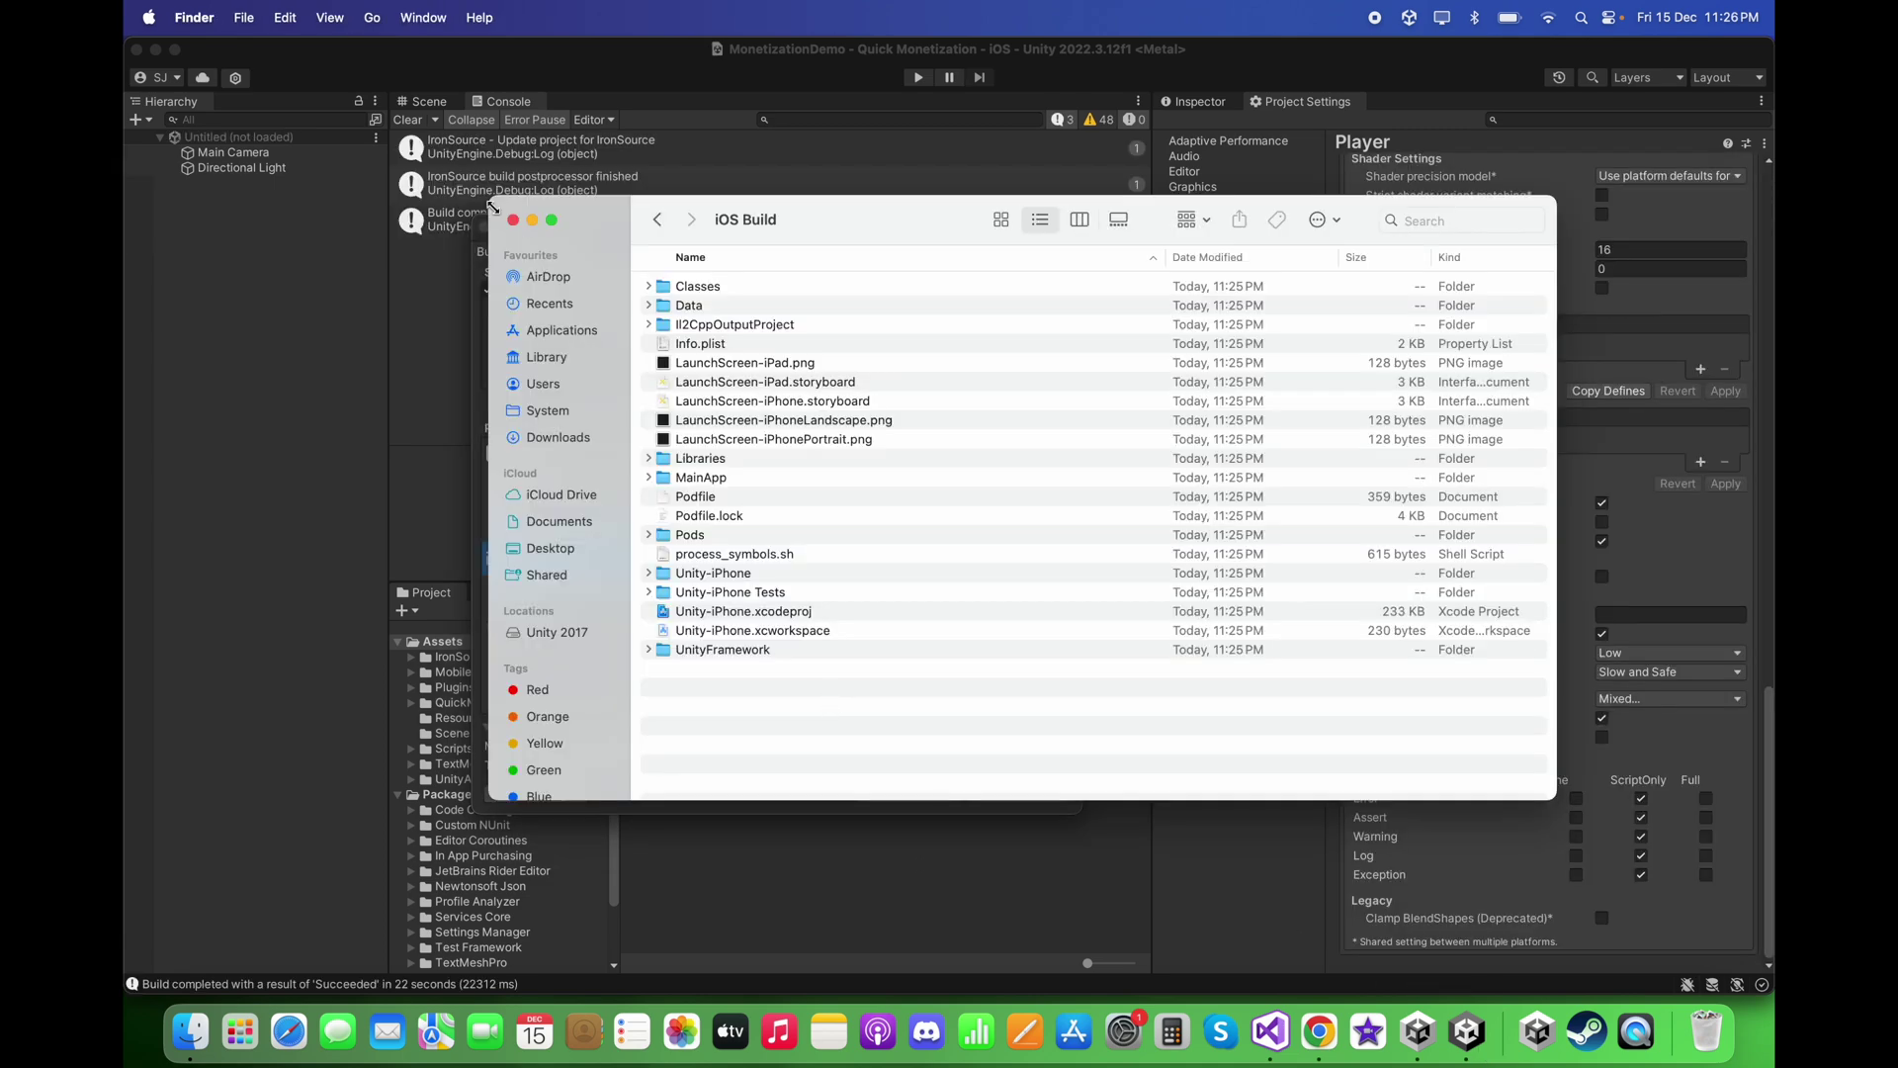
Make the iOS Build folder window smaller and open Unity-iPhone.xcworkspace in Xcode.
{"action": "left_click_drag", "start_coordinate": [490, 205], "coordinate": [751, 259]}
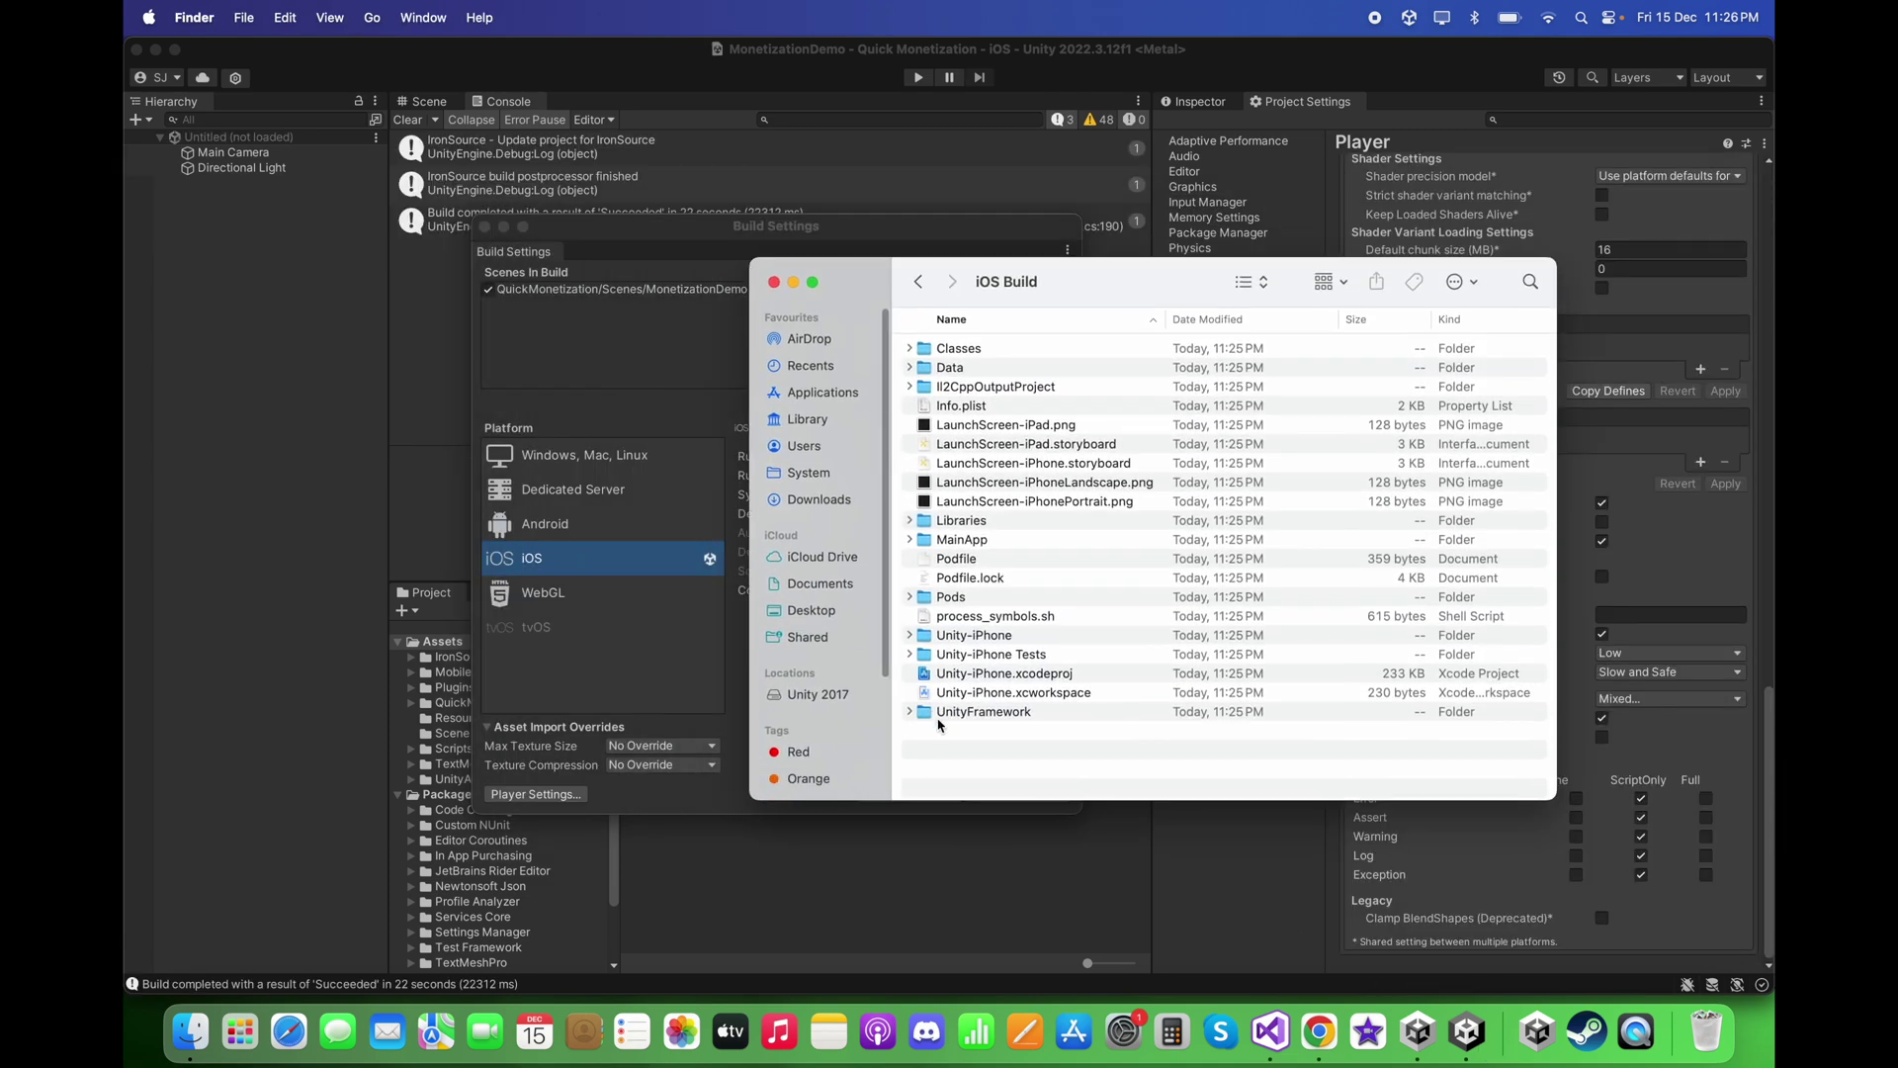
{"action": "left_click", "coordinate": [964, 694]}
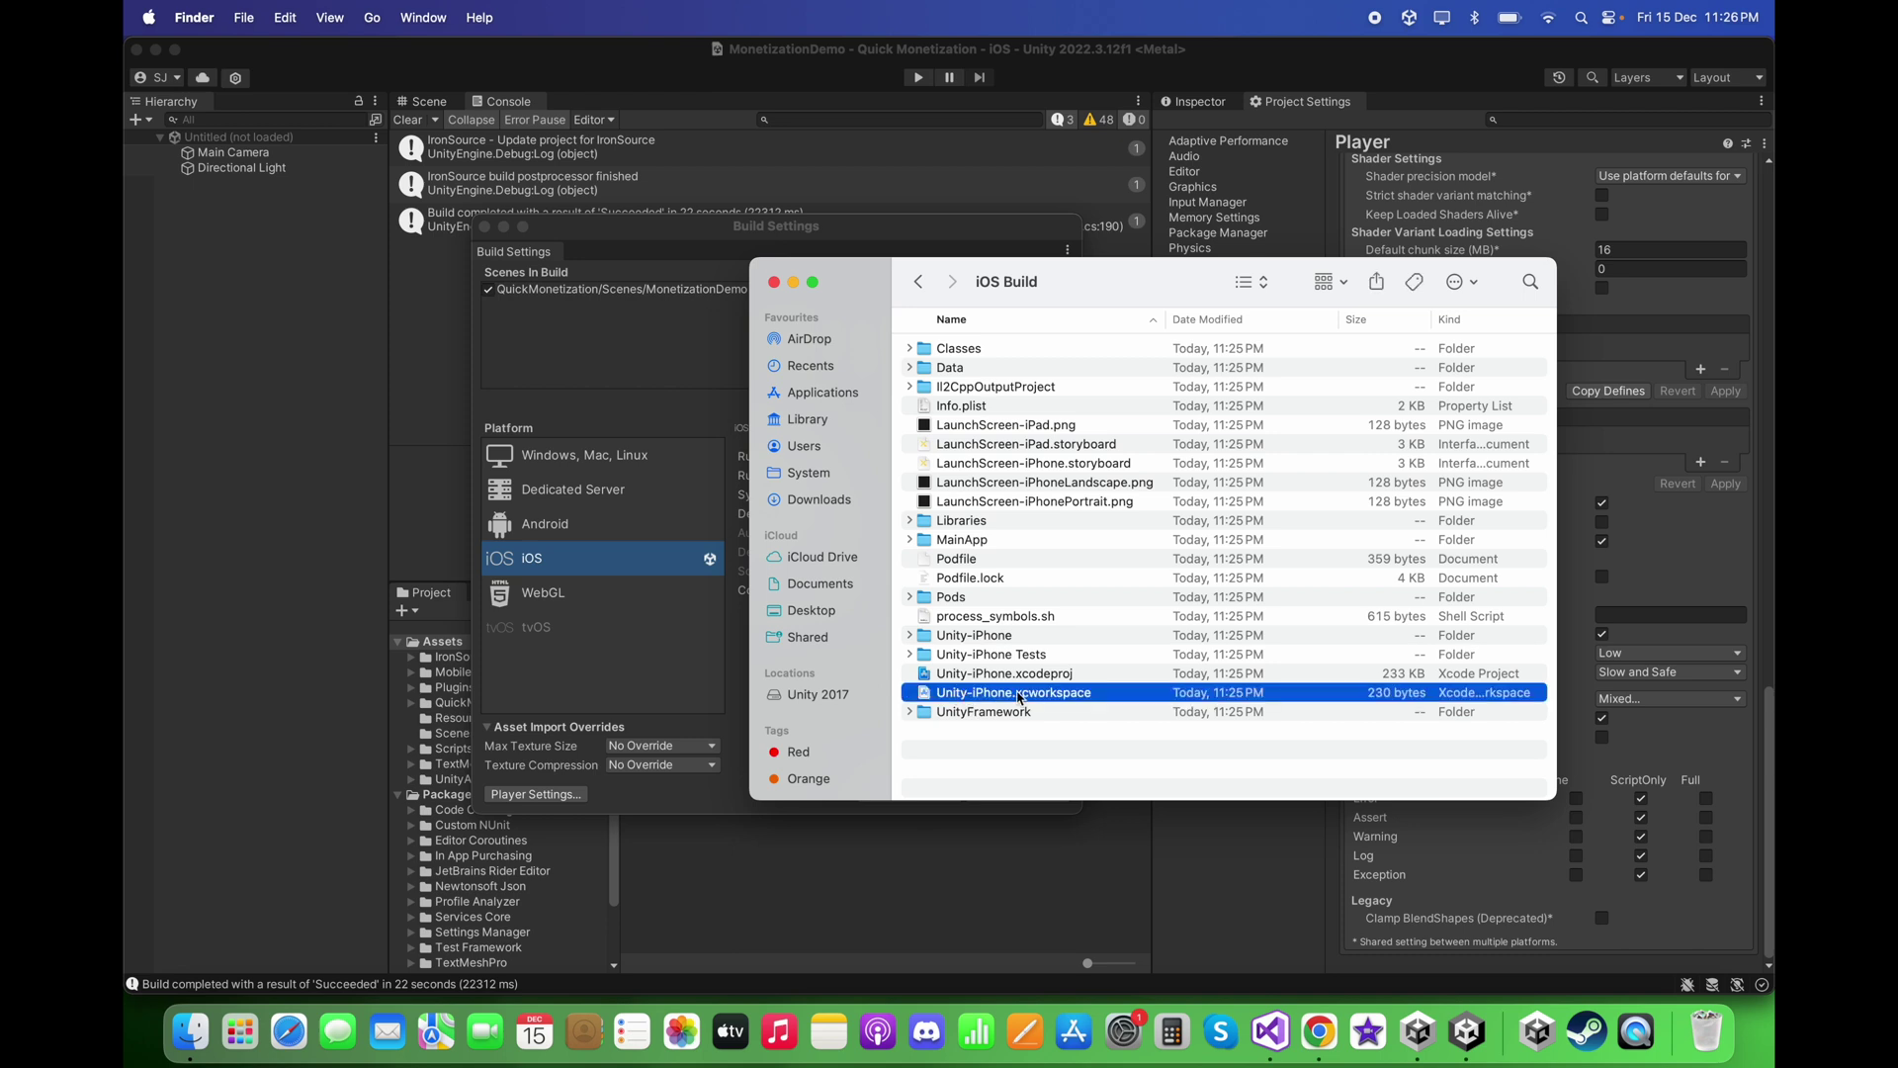
{"action": "double_click", "coordinate": [1105, 694]}
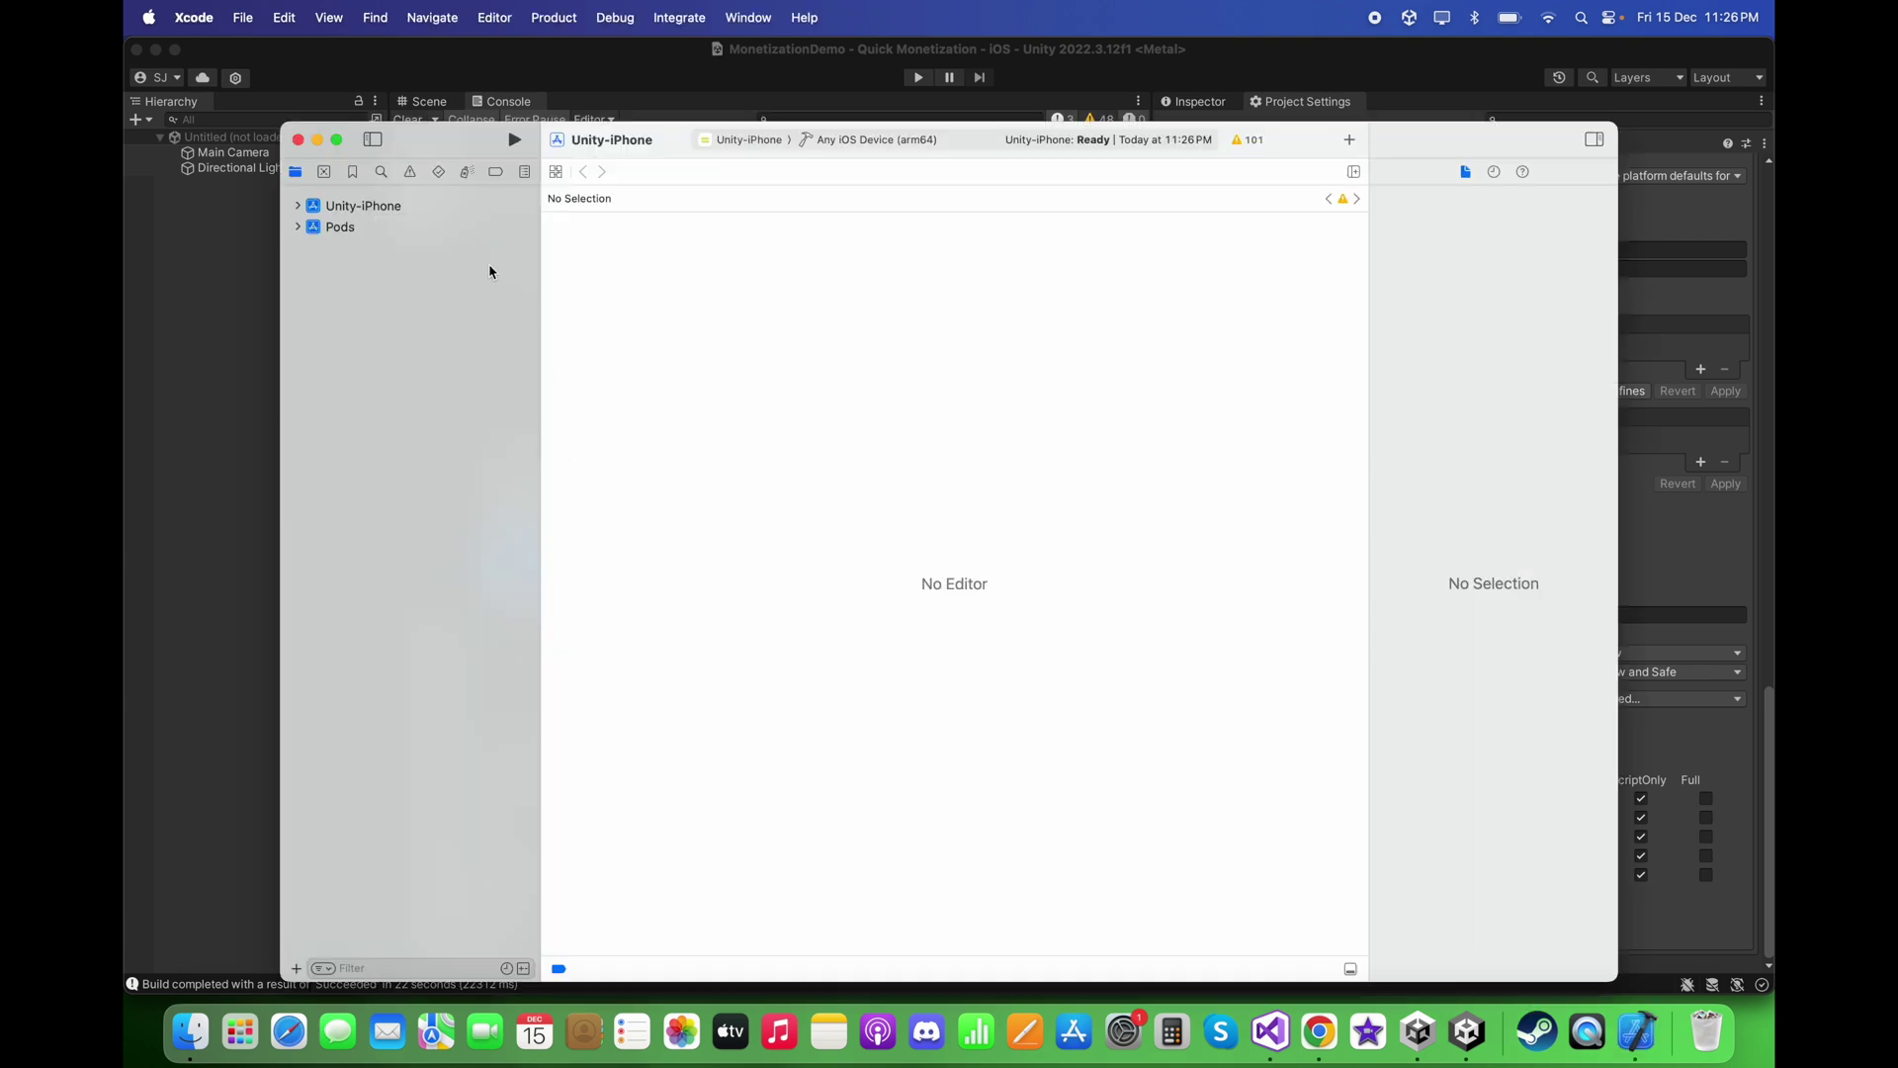
Set the app category of the Unity-iPhone target to Games and archive the project.
{"action": "left_click", "coordinate": [435, 209]}
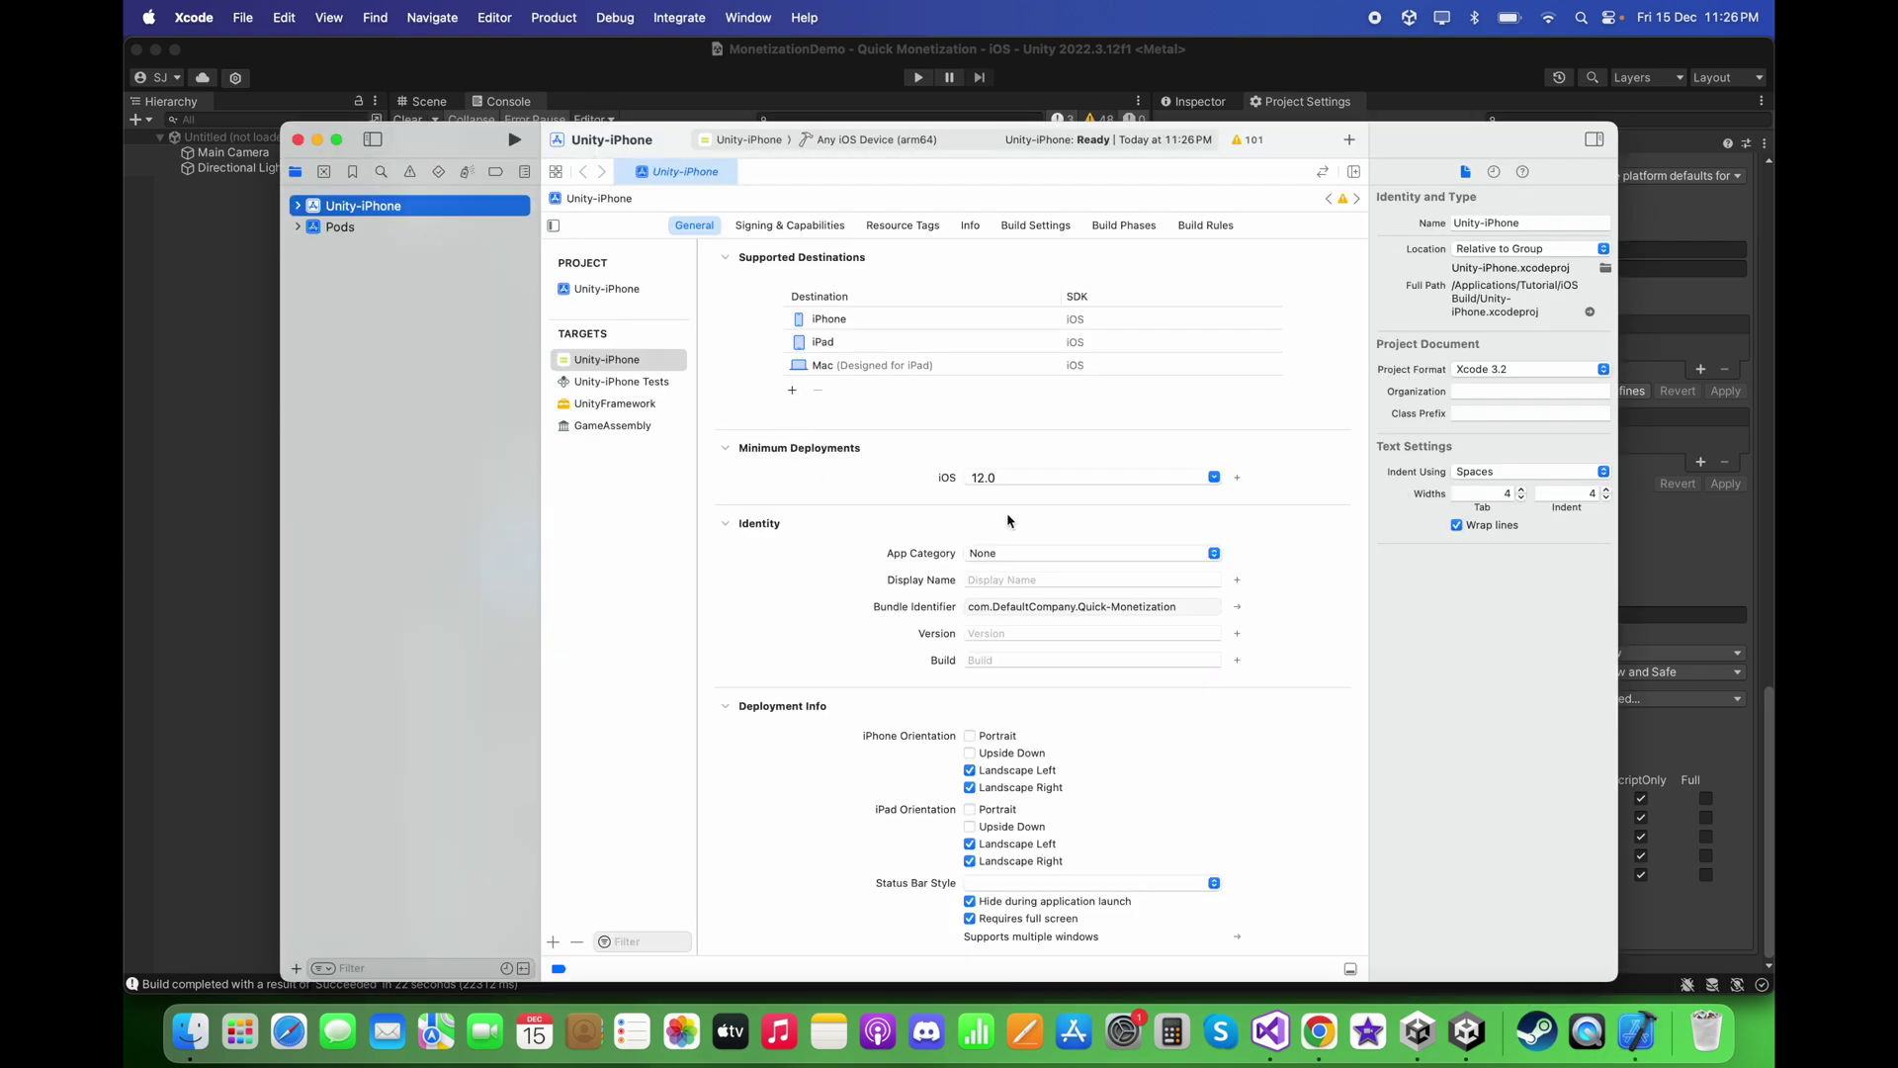
{"action": "left_click", "coordinate": [1081, 554]}
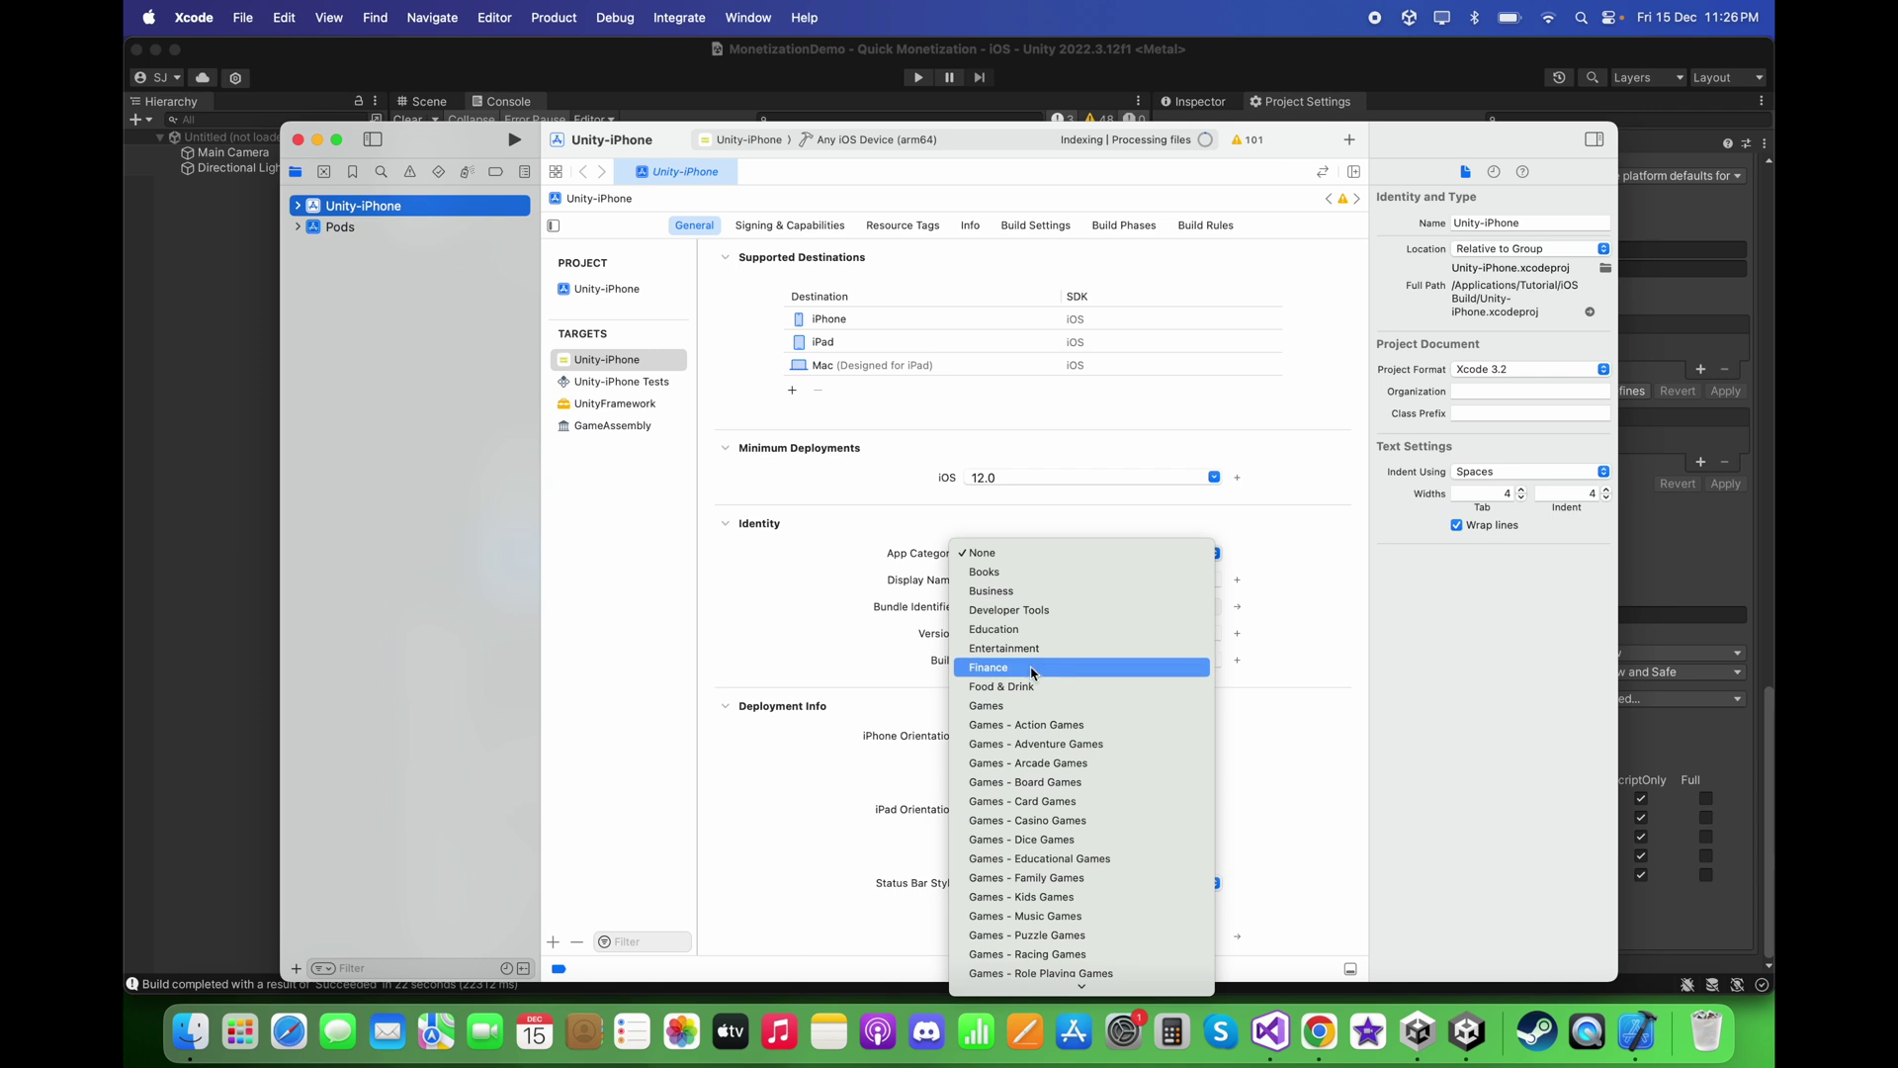
{"action": "left_click", "coordinate": [1001, 708]}
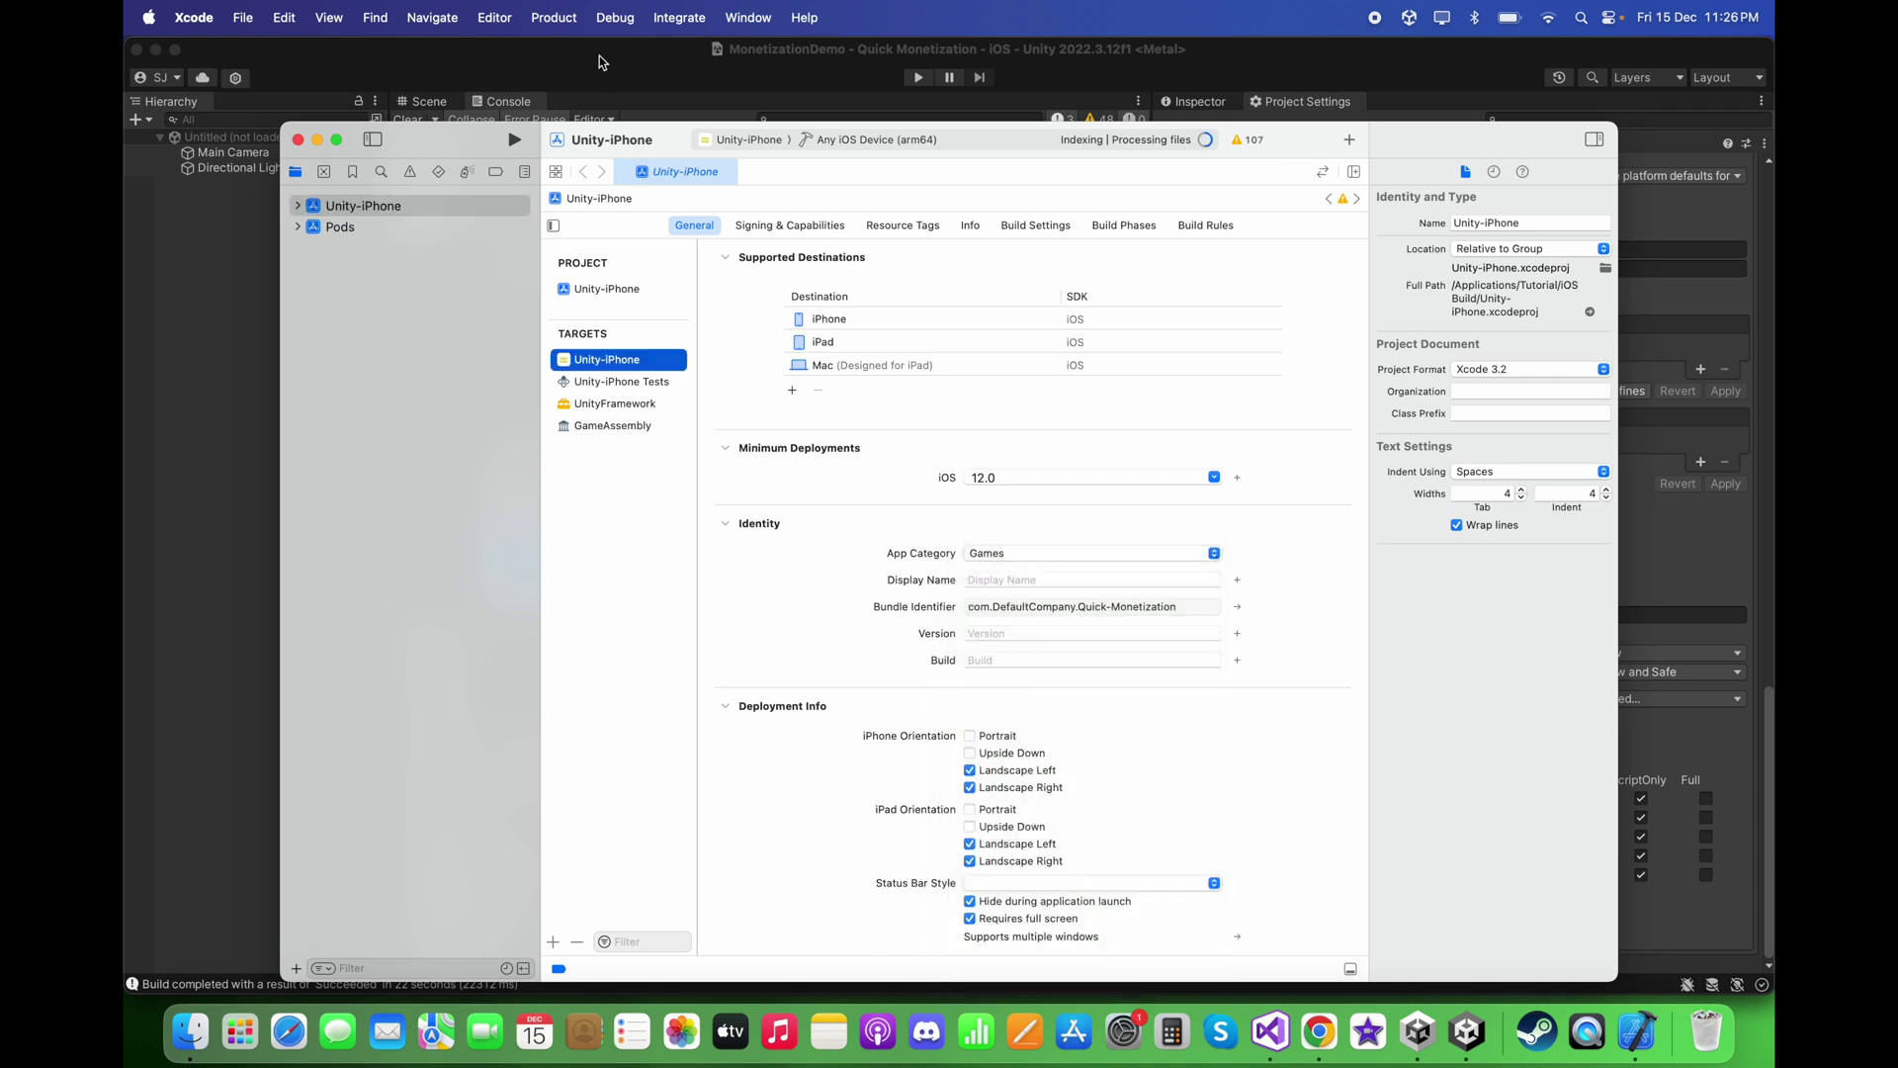
{"action": "left_click", "coordinate": [550, 19]}
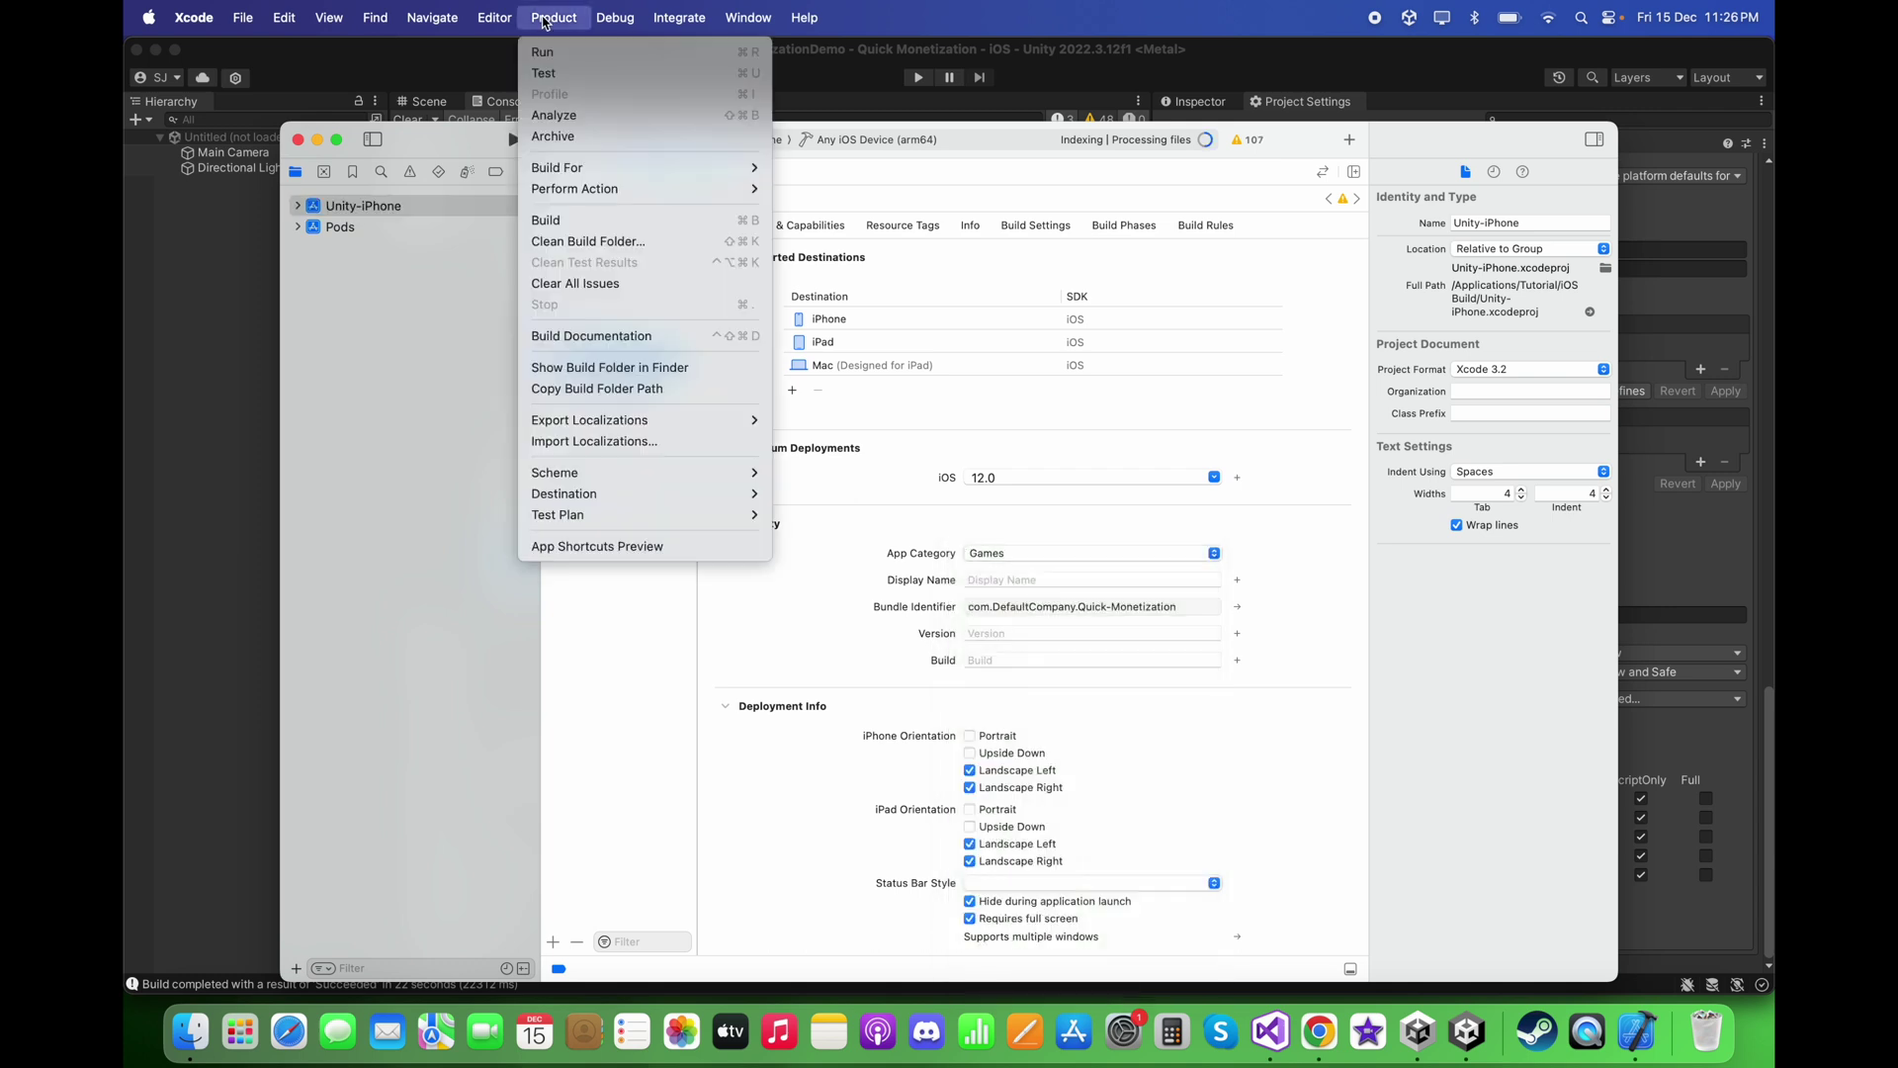
{"action": "left_click", "coordinate": [610, 139]}
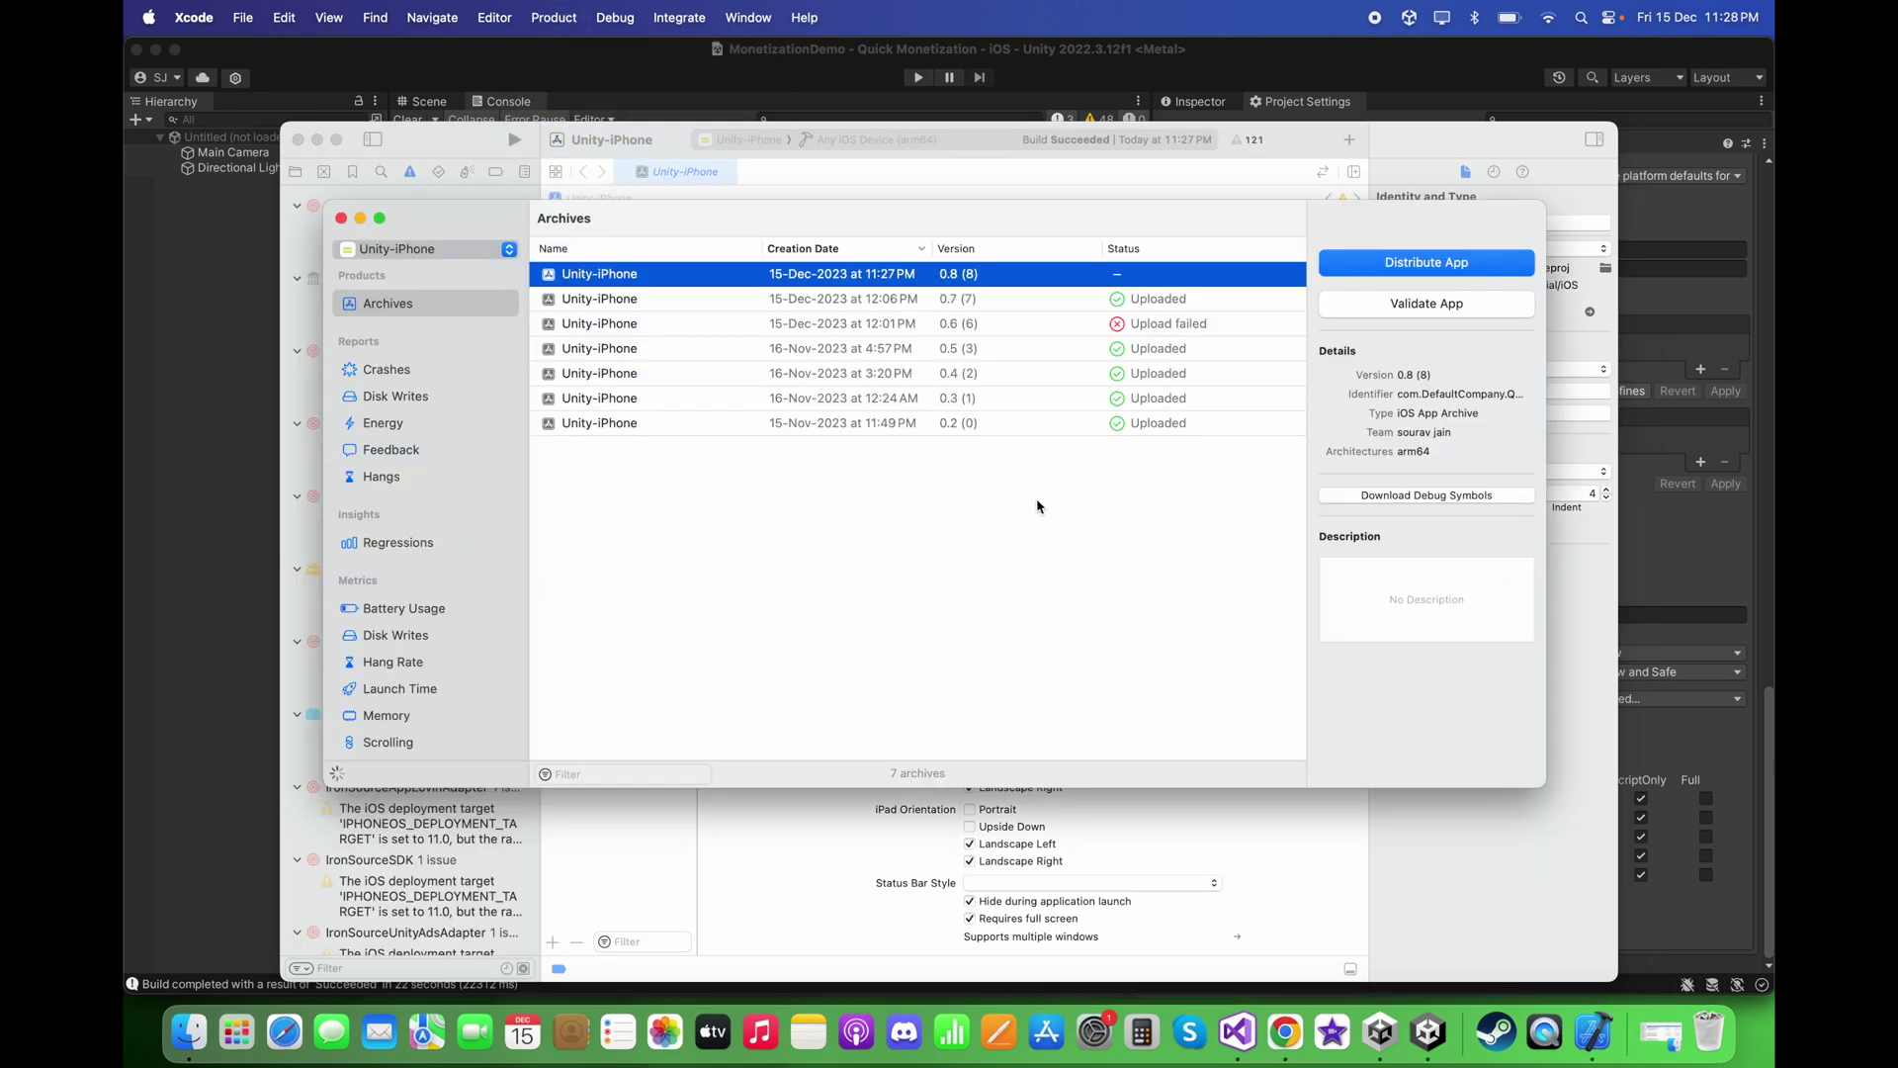
Distribute the new 0.8 (8) archive with the TestFlight Internal Only method and close the upload dialog when it finishes.
{"action": "left_click", "coordinate": [1396, 267]}
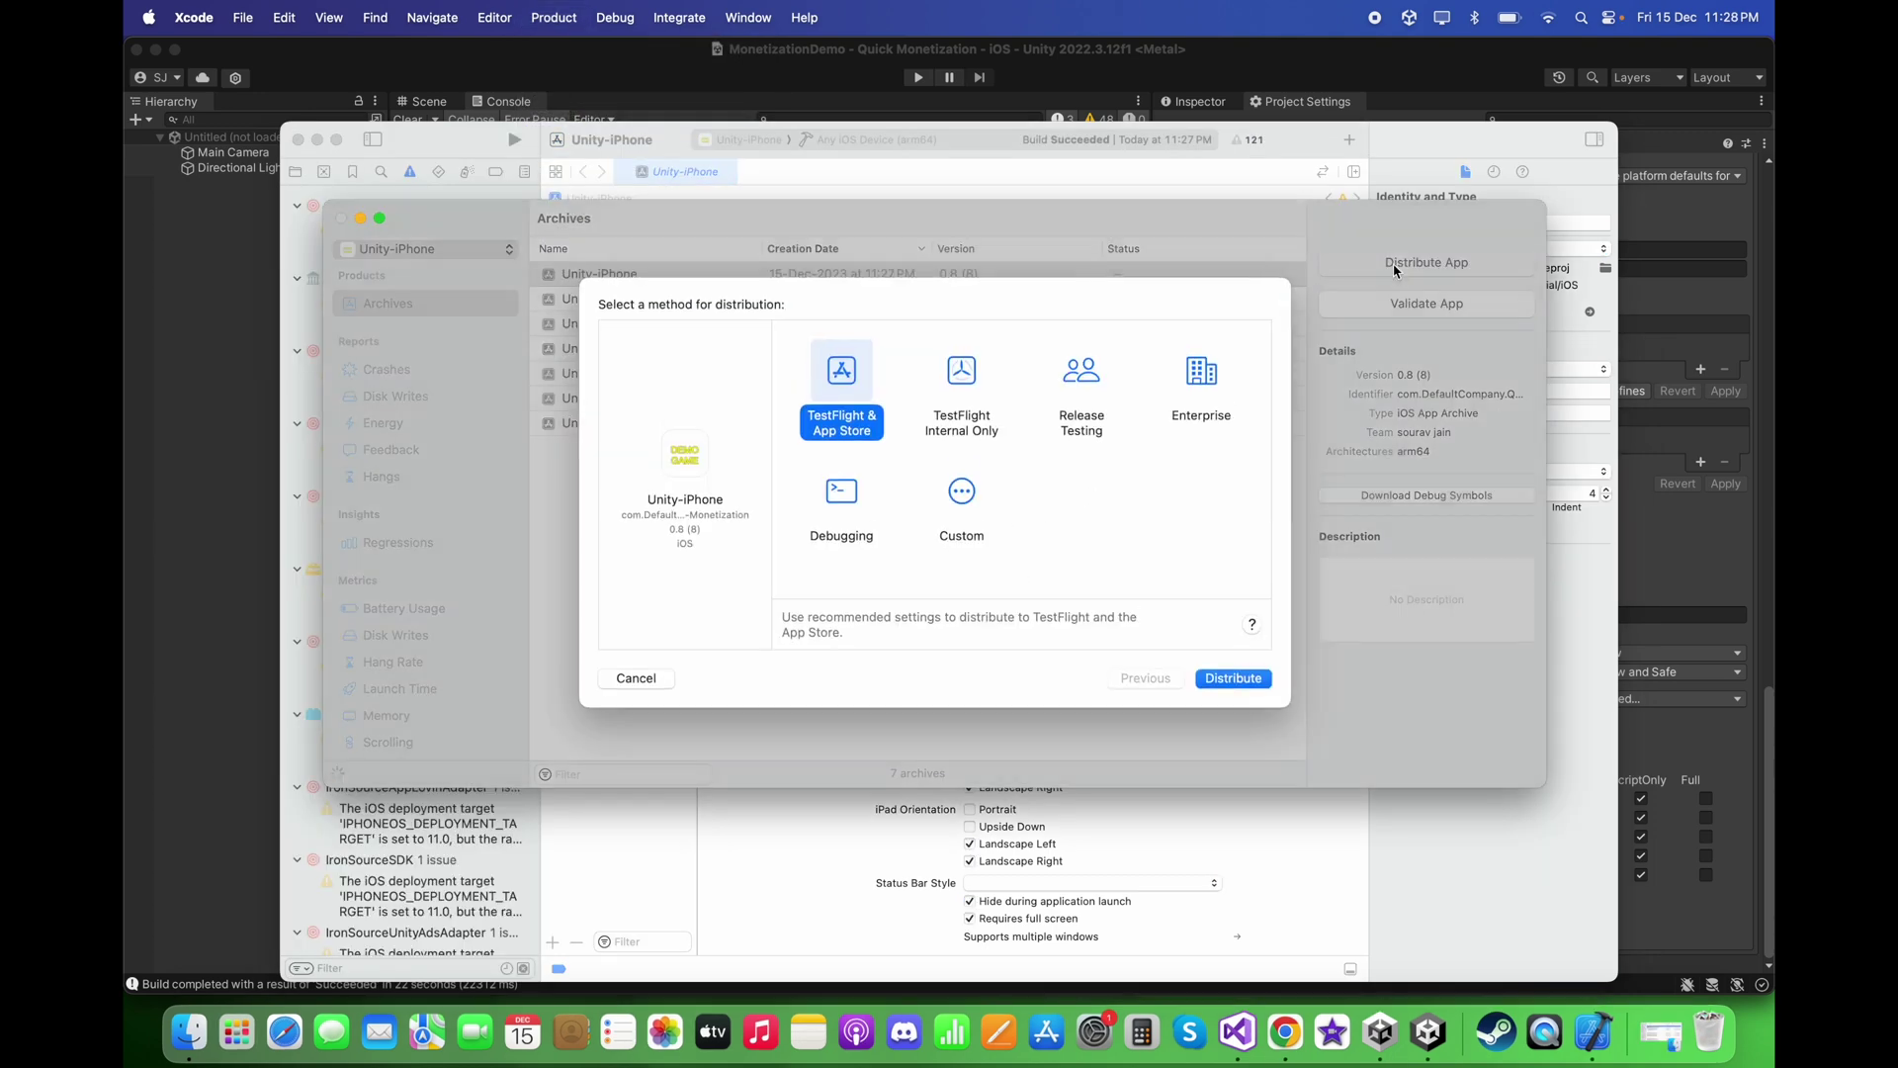
{"action": "left_click", "coordinate": [964, 388]}
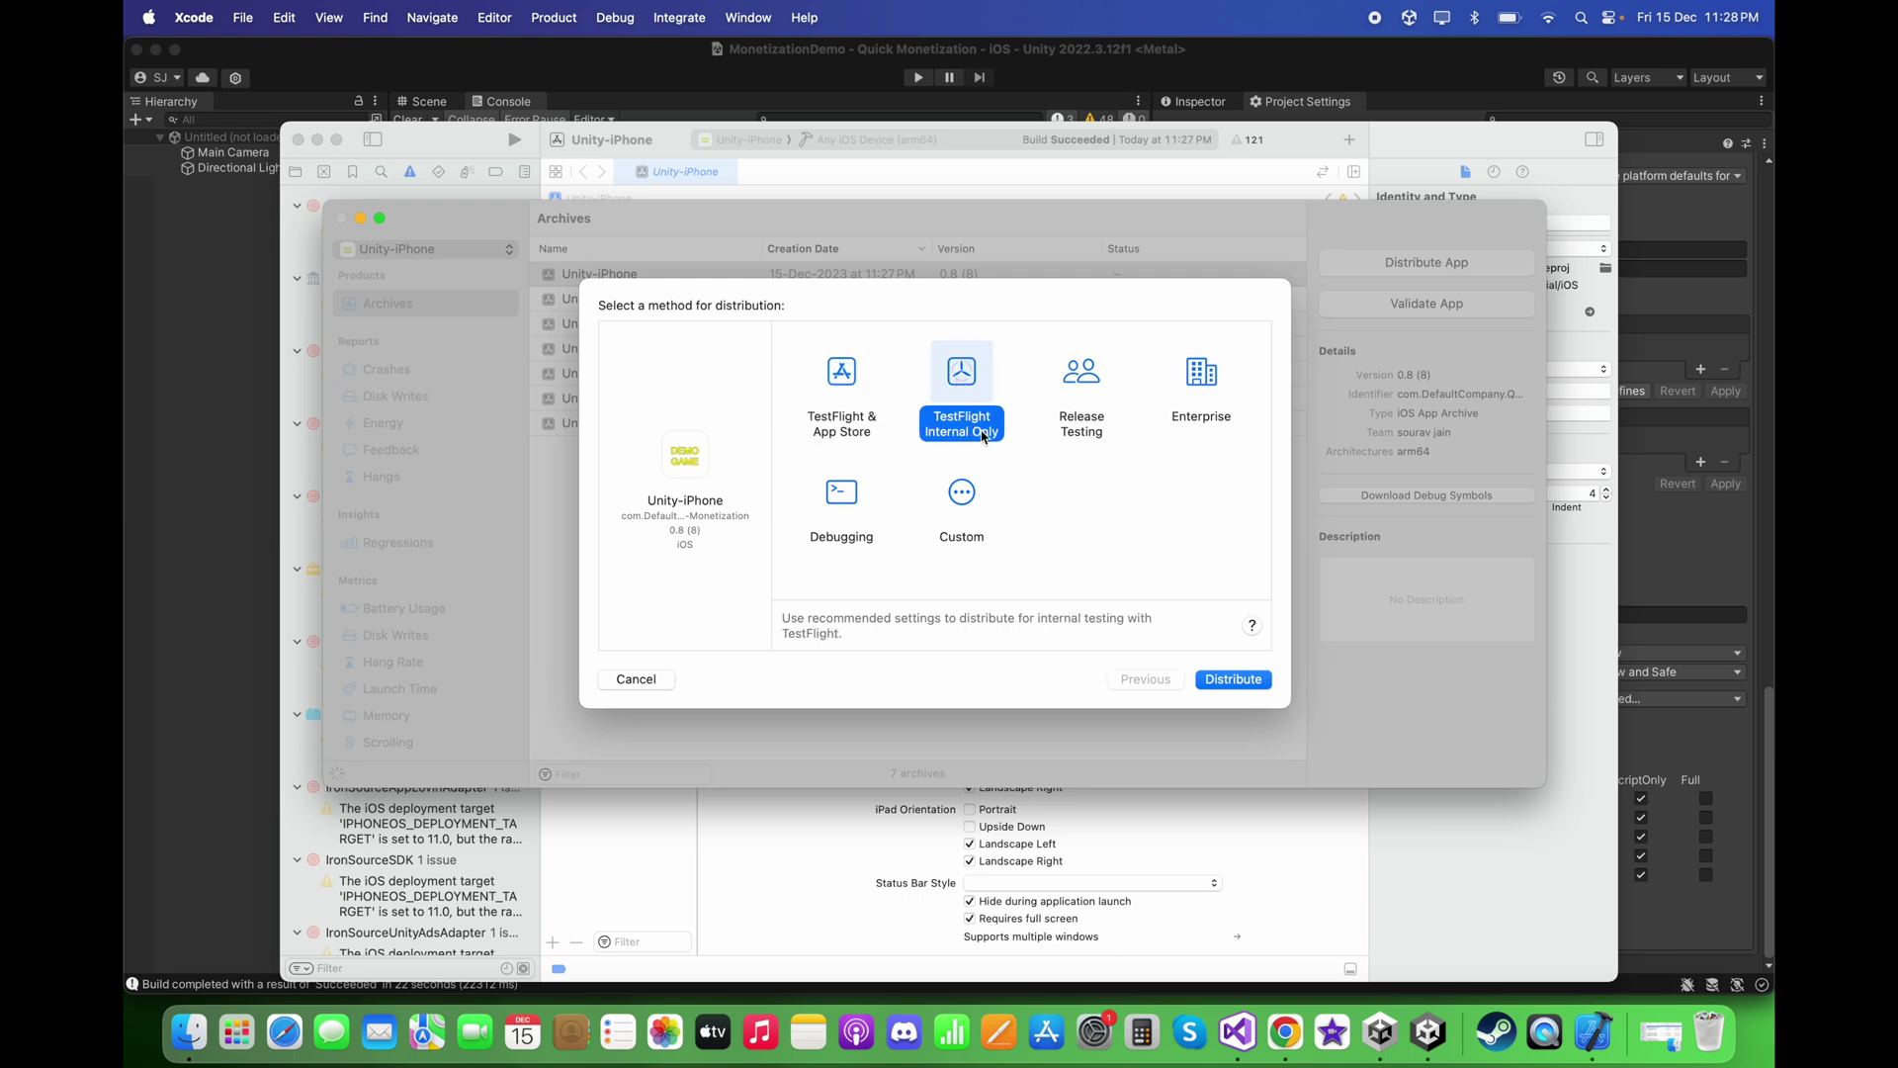
{"action": "left_click", "coordinate": [1234, 681]}
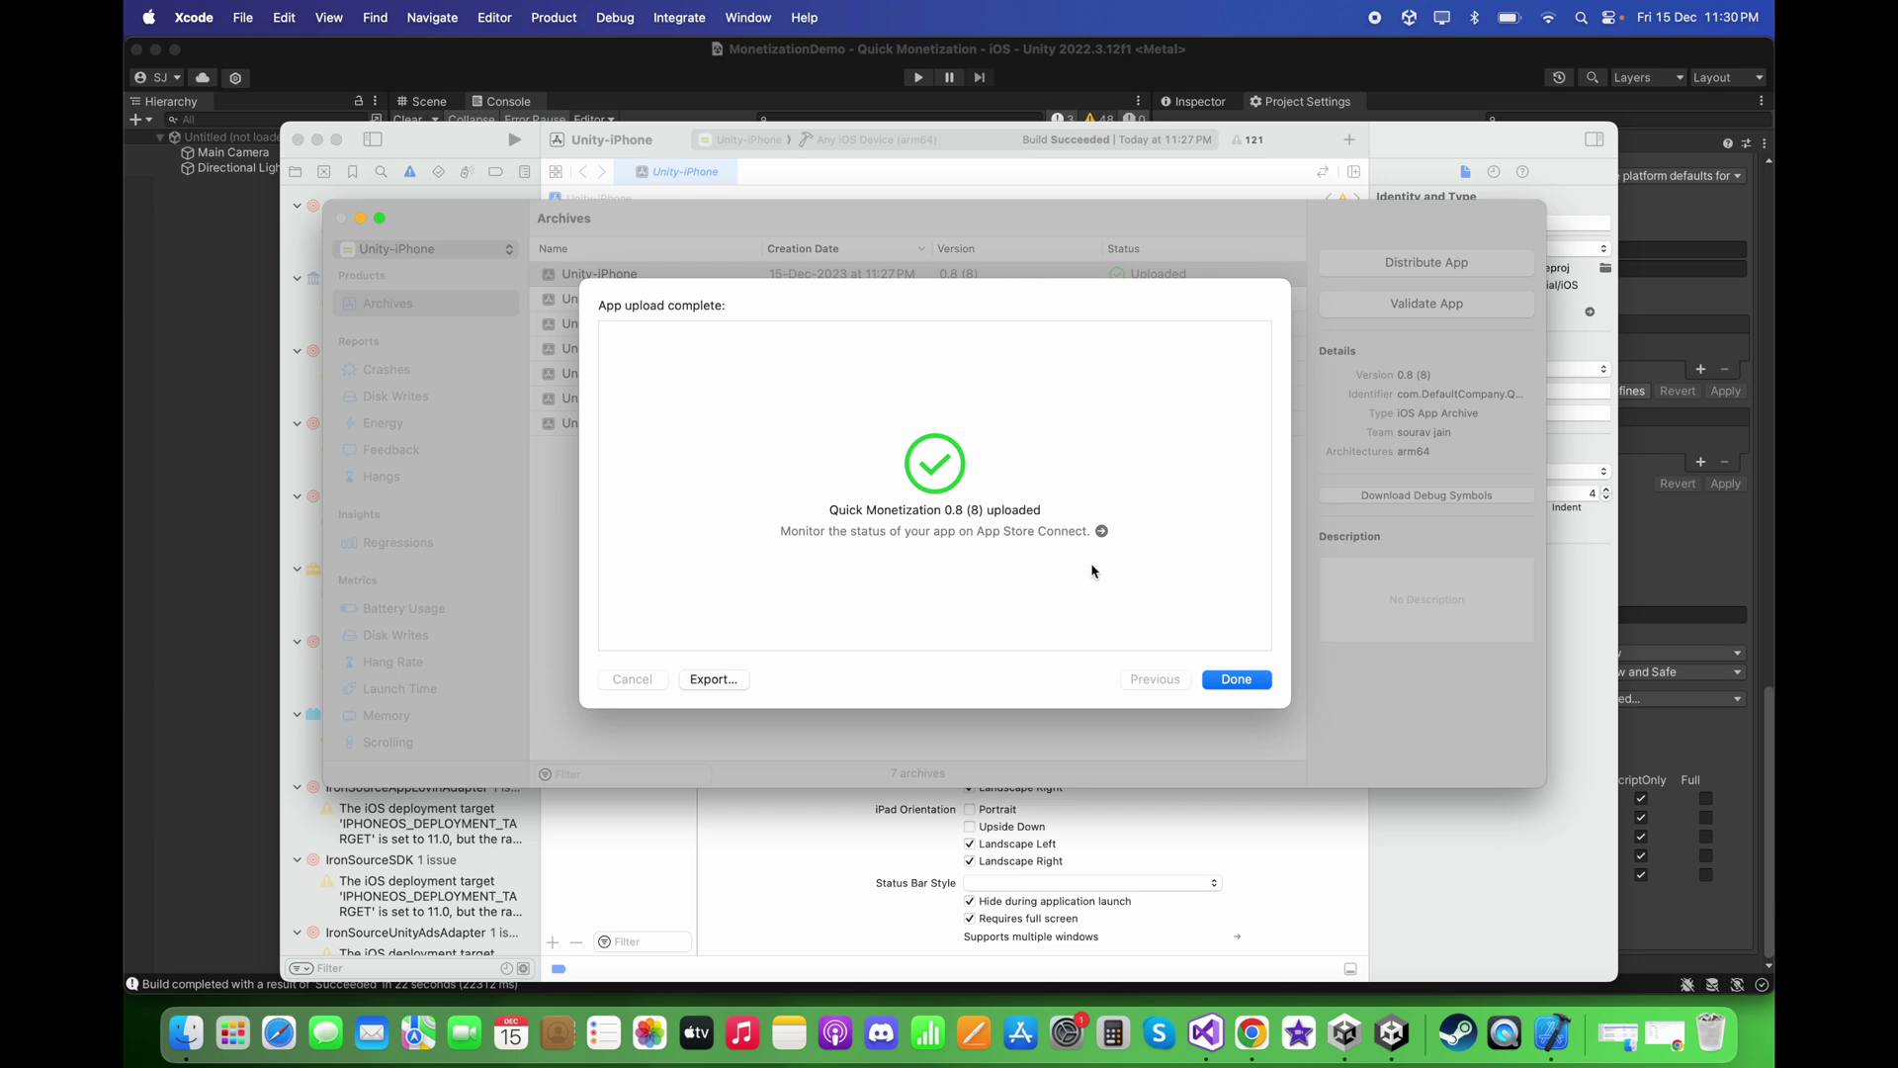
{"action": "left_click", "coordinate": [1239, 687]}
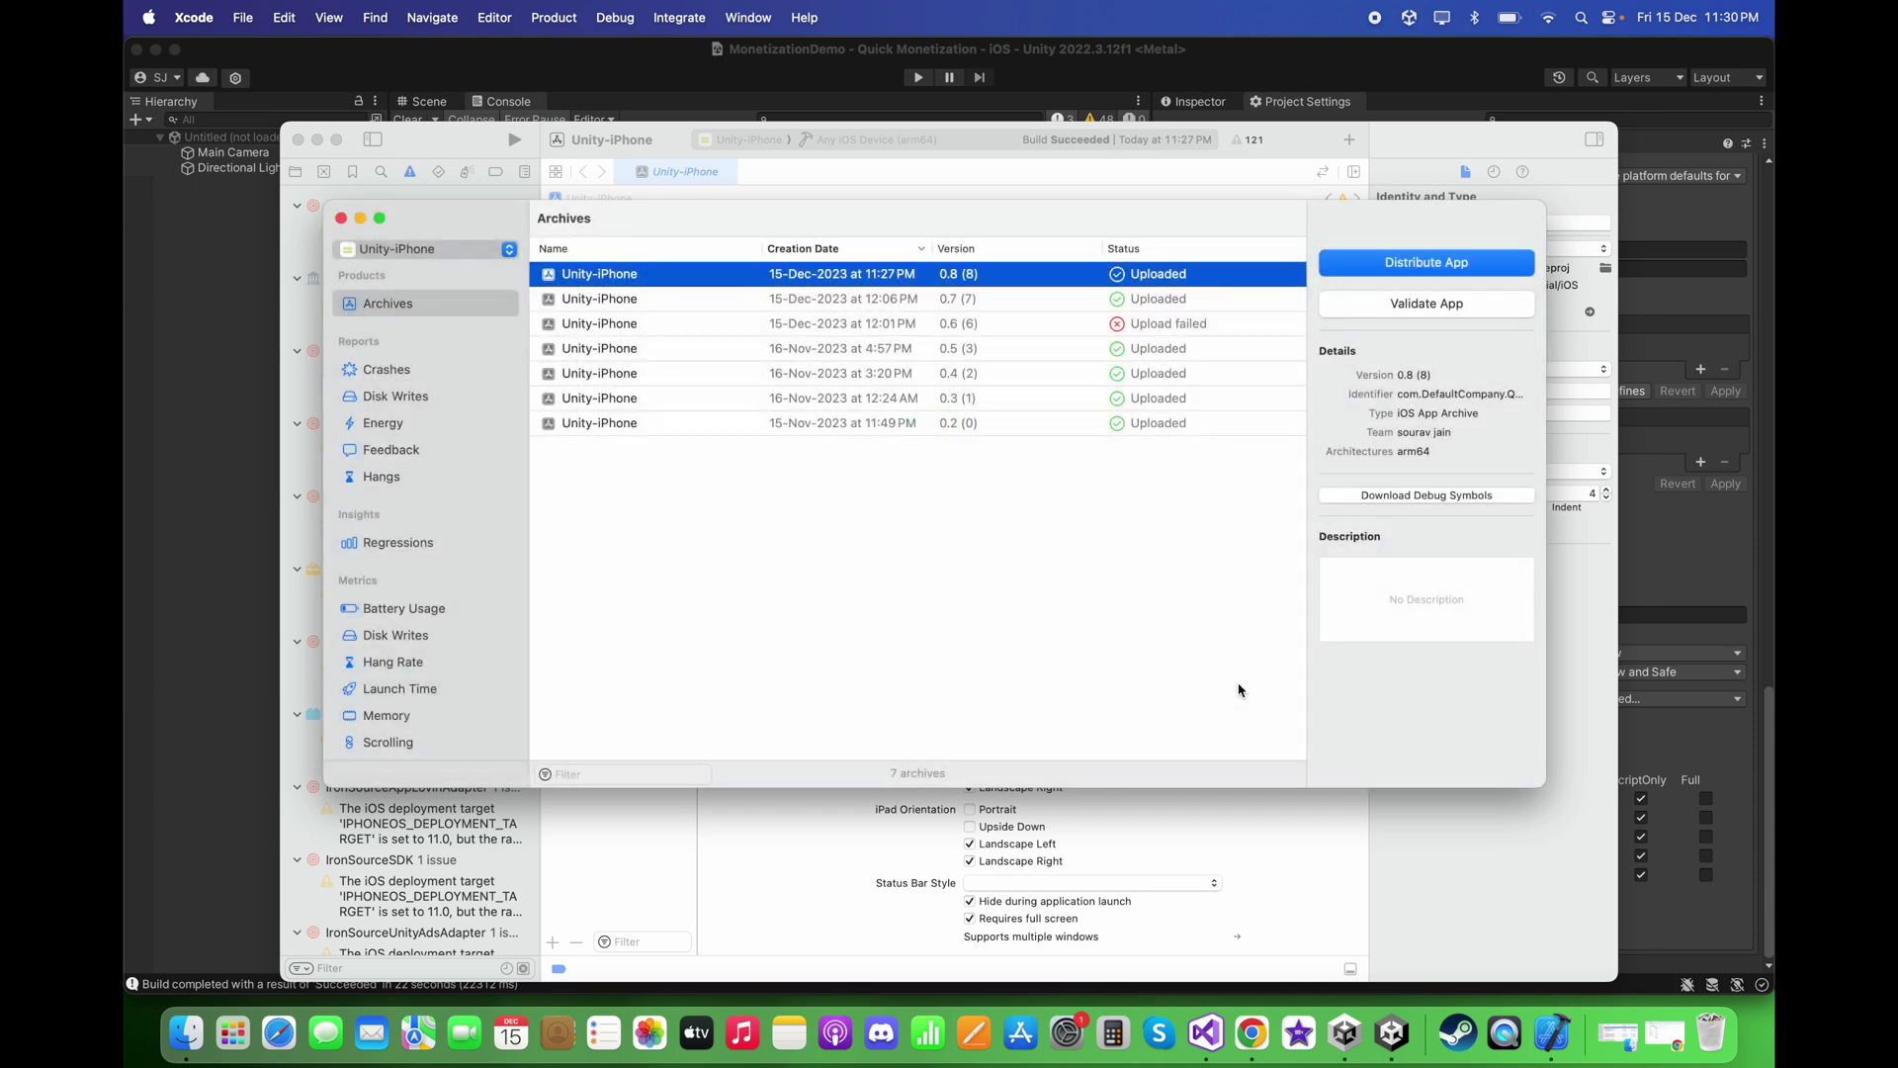
Close the Archives window and the Unity-iPhone project window, and return to Unity.
{"action": "left_click", "coordinate": [342, 220]}
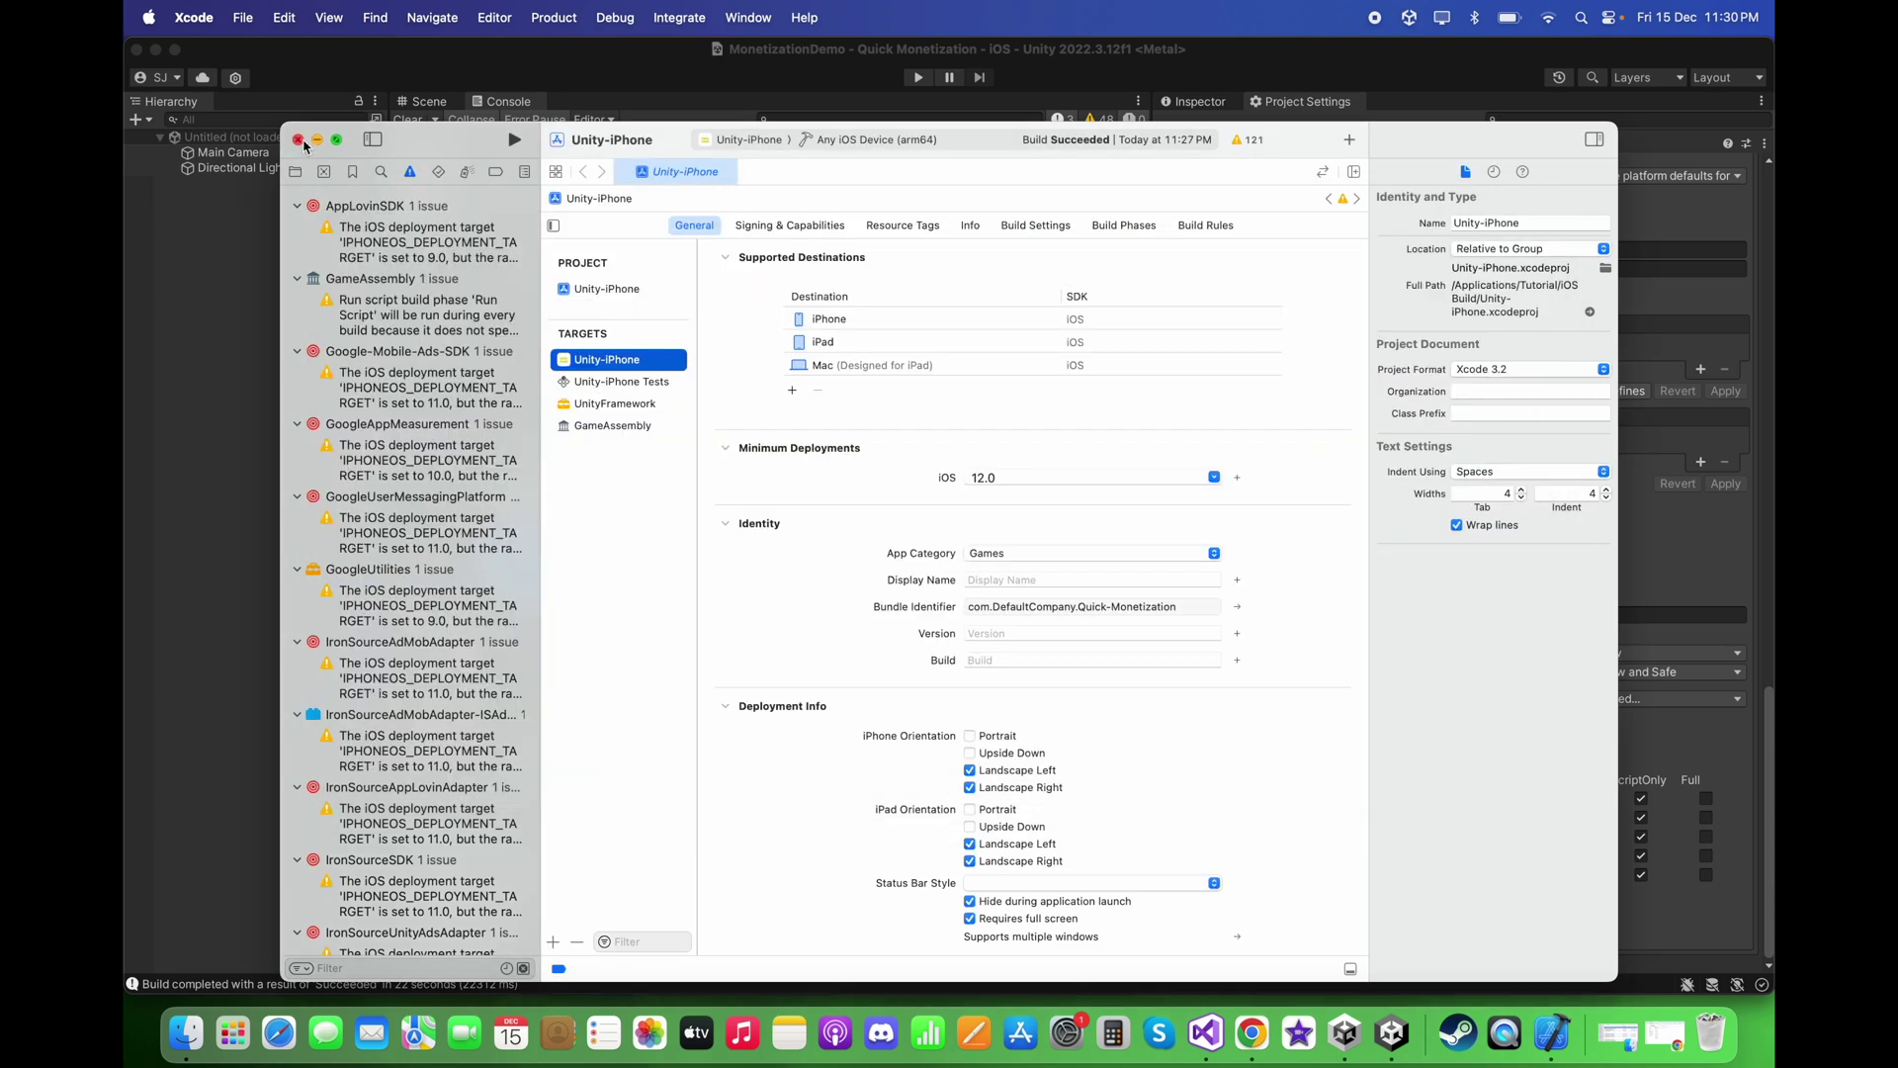
{"action": "left_click", "coordinate": [297, 139]}
{"action": "left_click", "coordinate": [484, 228]}
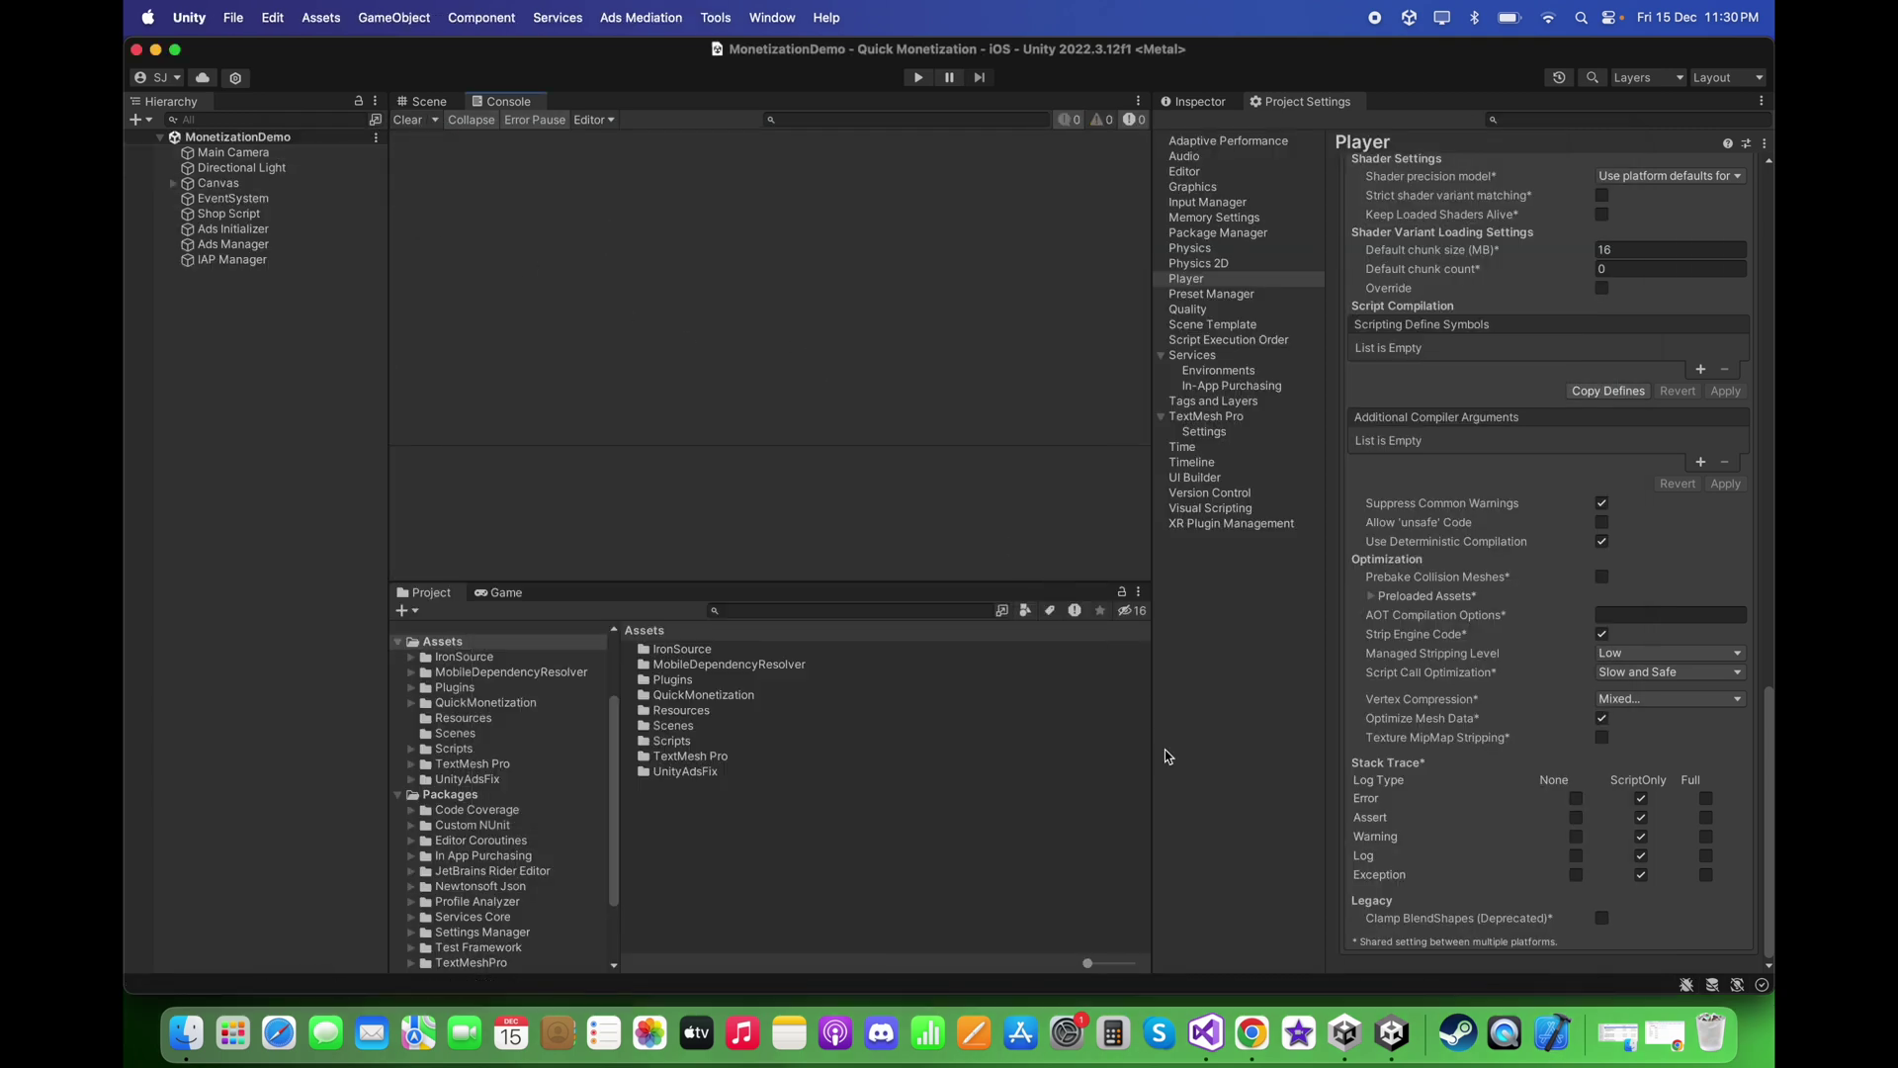
Switch to Chrome and check the version 0.8 build's status and groups in App Store Connect, and the TestFlight notification email.
{"action": "left_click", "coordinate": [1252, 1033]}
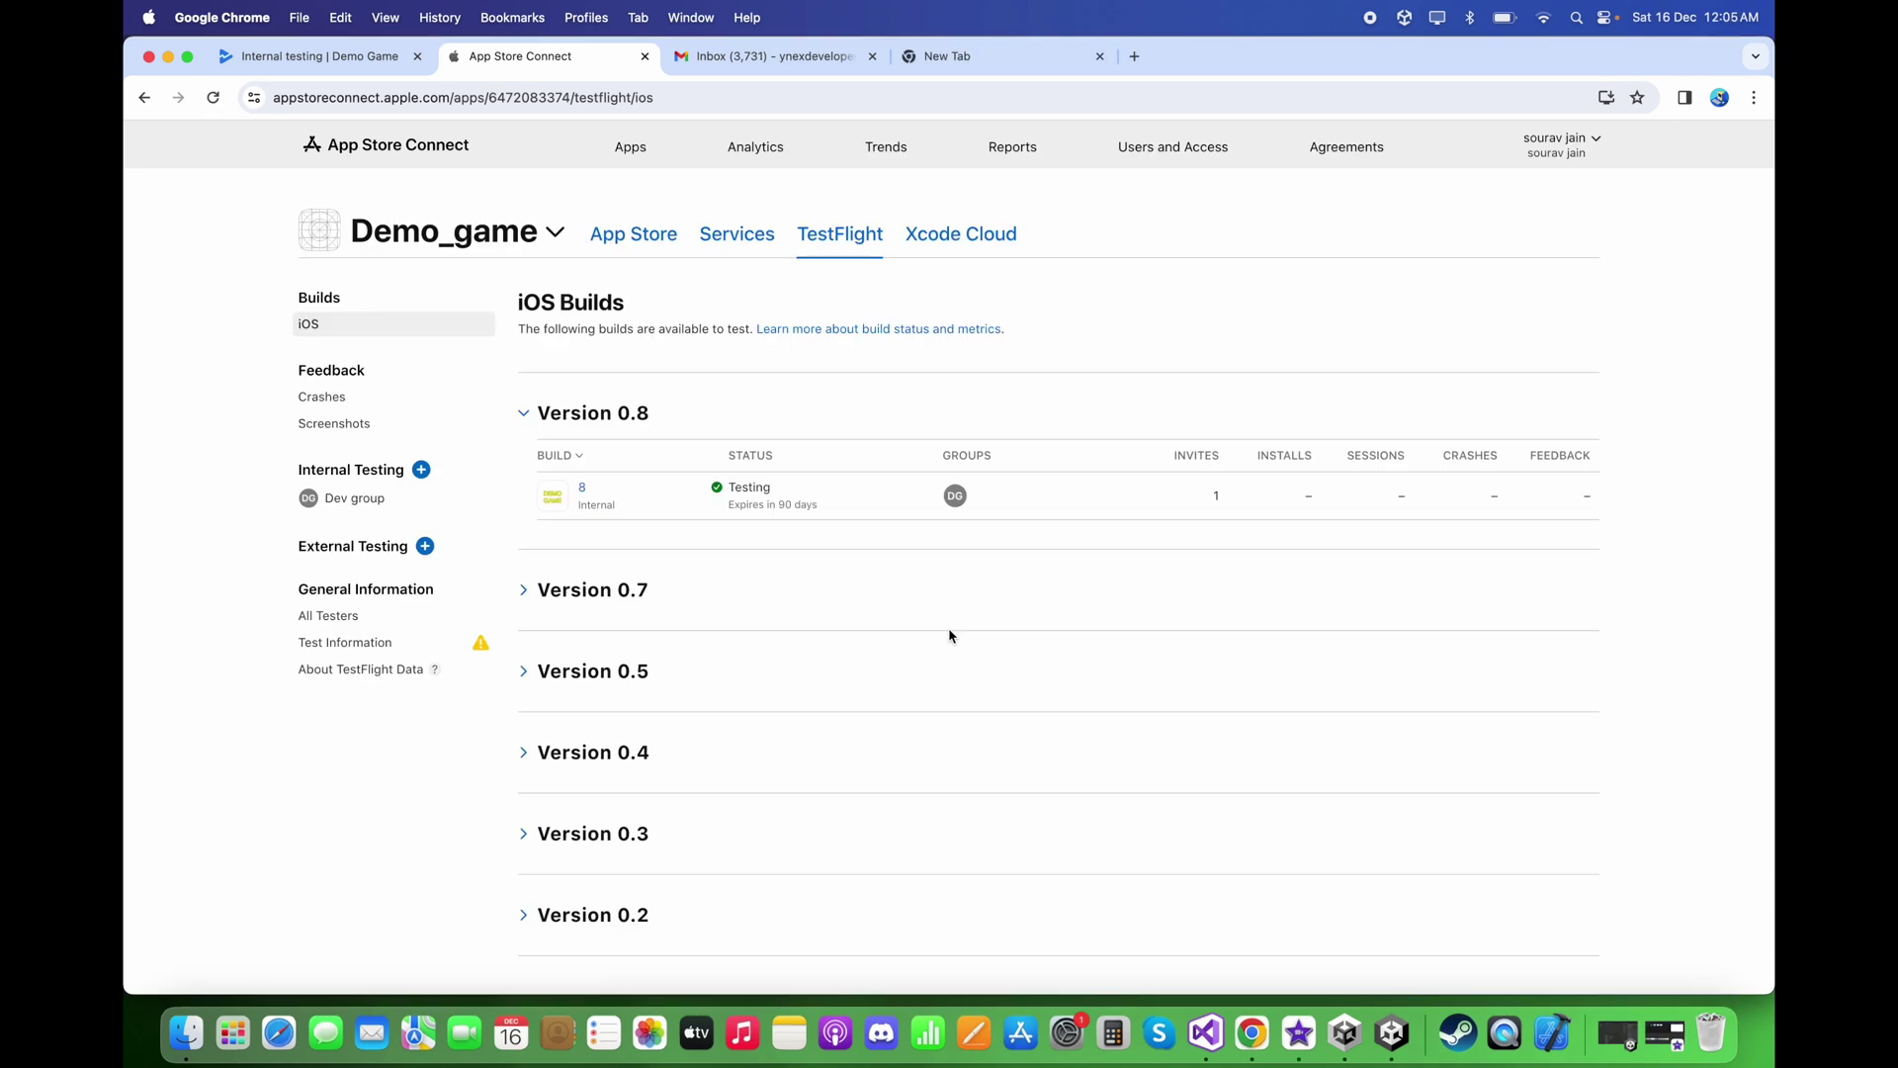
{"action": "mouse_move", "coordinate": [954, 489]}
{"action": "key", "text": "ctrl+Tab"}
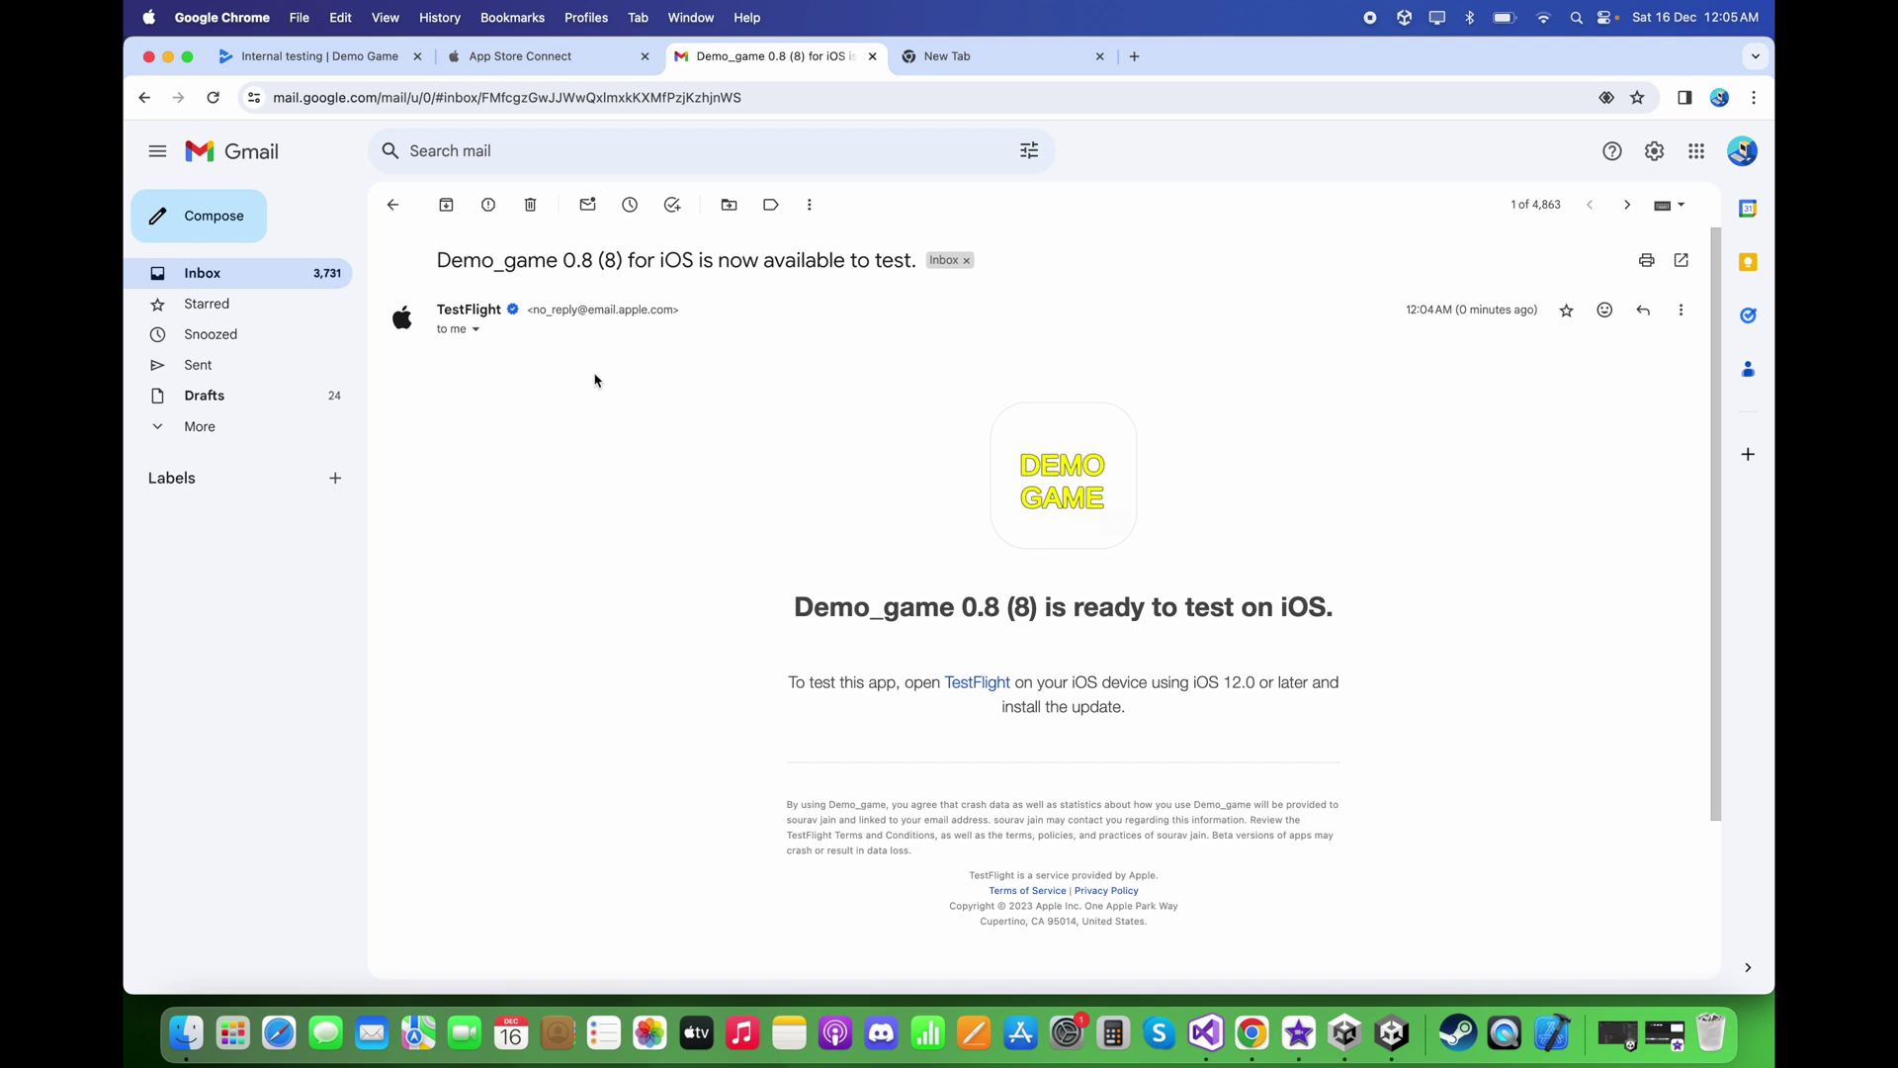
{"action": "left_click_drag", "start_coordinate": [794, 595], "coordinate": [1322, 603]}
{"action": "left_click", "coordinate": [1303, 636]}
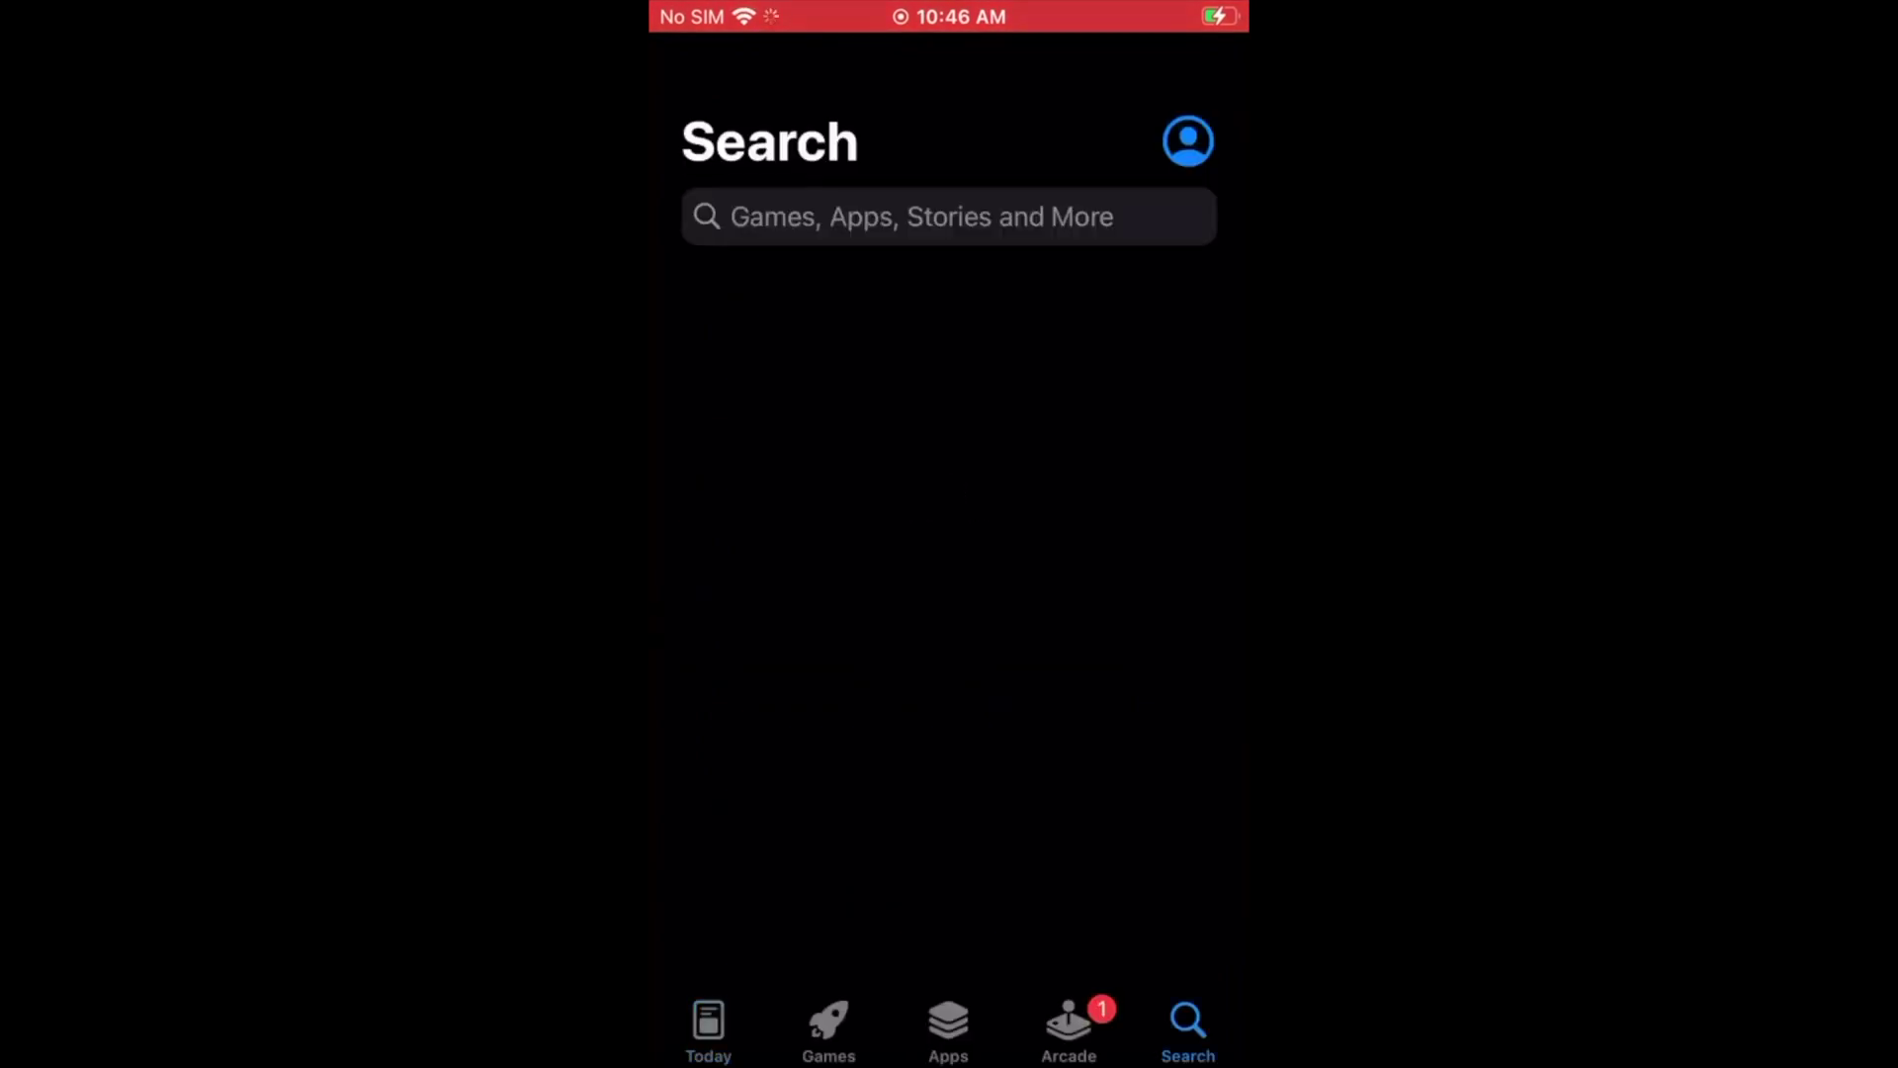
Search the iPhone's App Store for testflight and open the TestFlight app from its store page.
{"action": "left_click", "coordinate": [950, 217]}
{"action": "type", "text": "testf"}
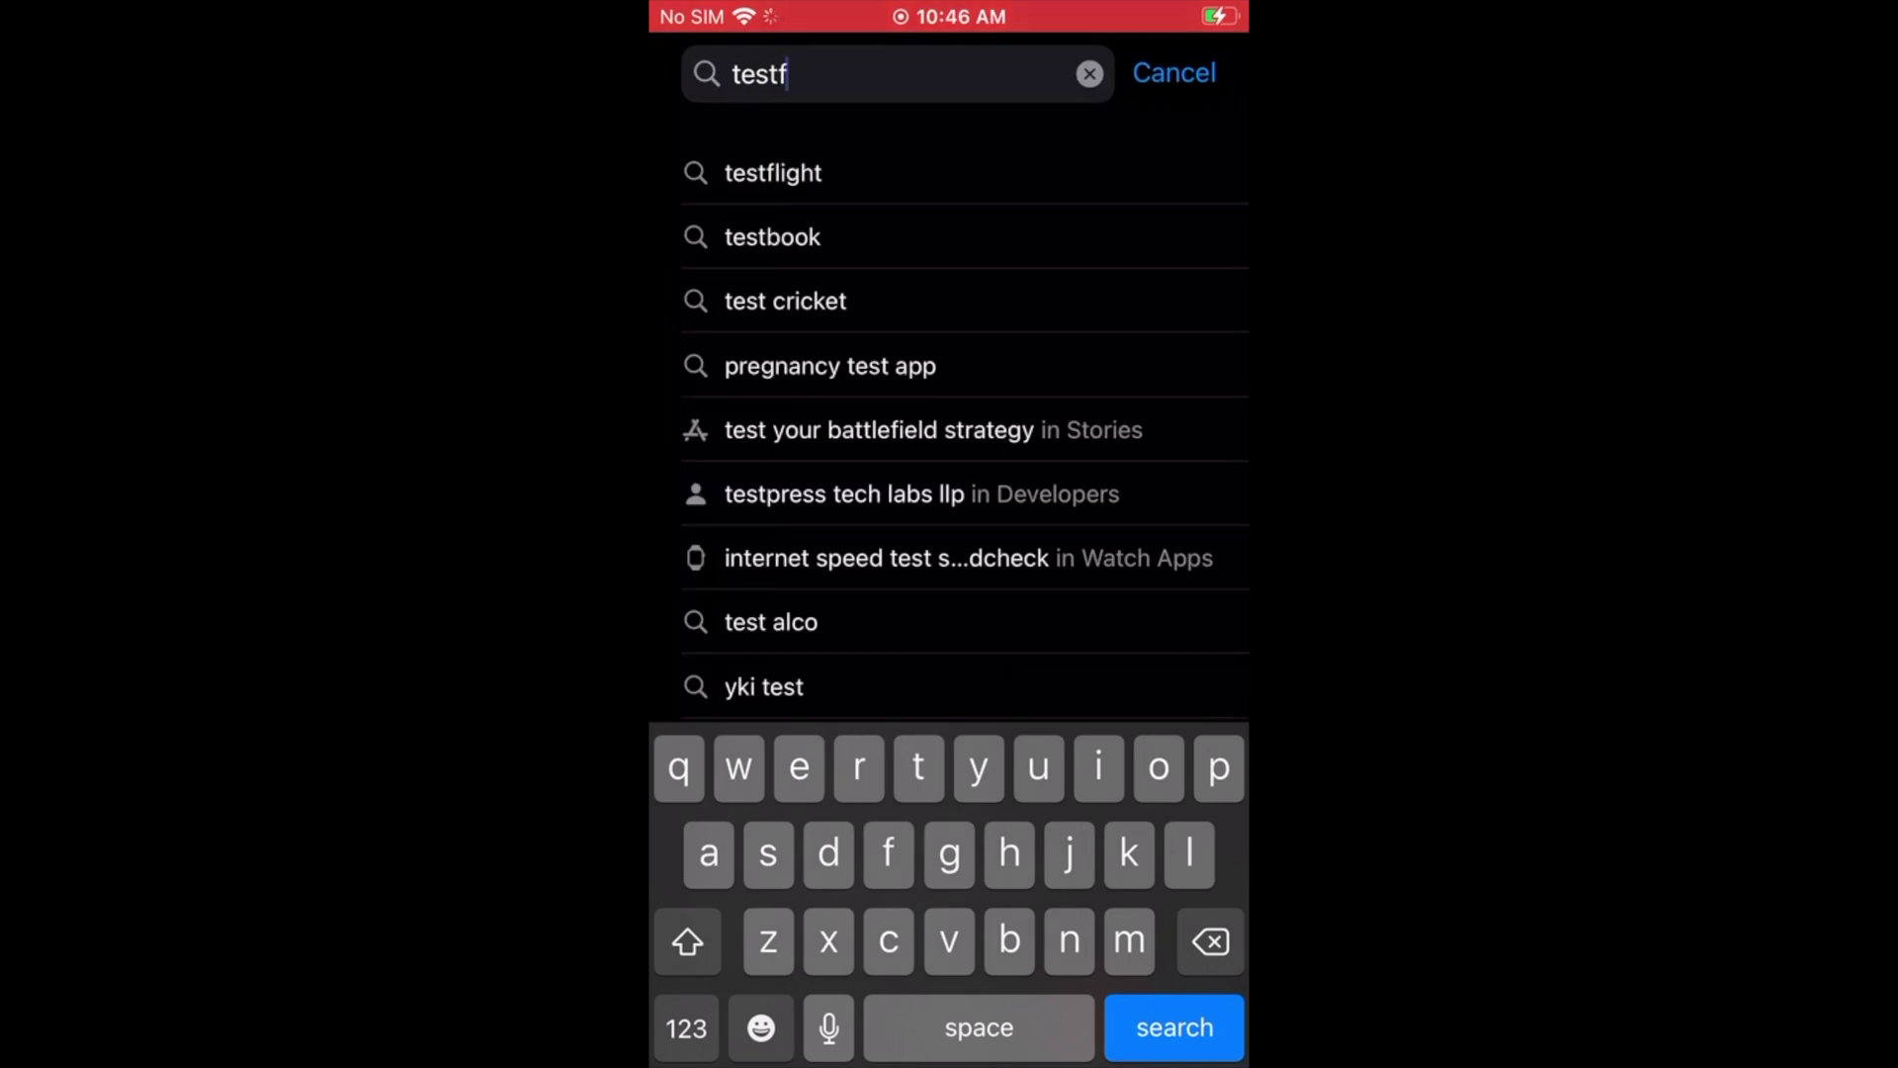
{"action": "left_click", "coordinate": [773, 173]}
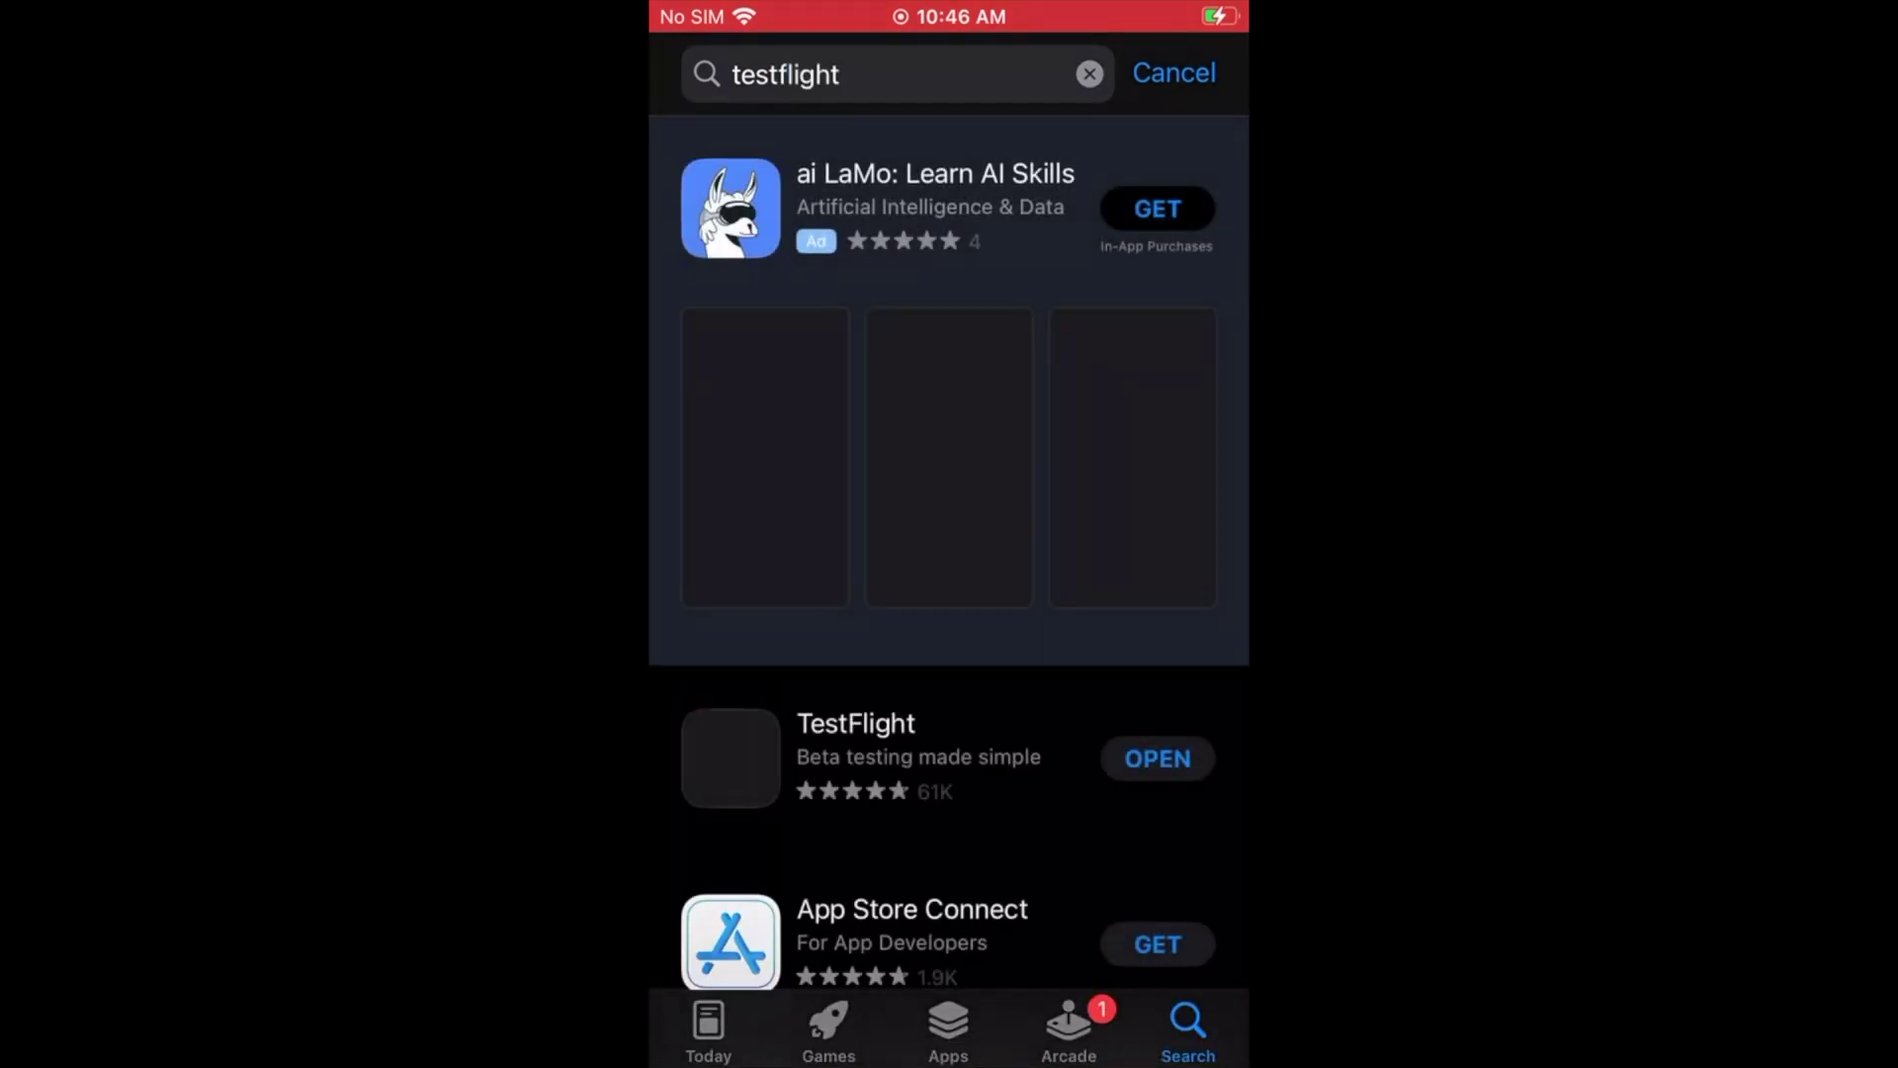
{"action": "left_click", "coordinate": [890, 757]}
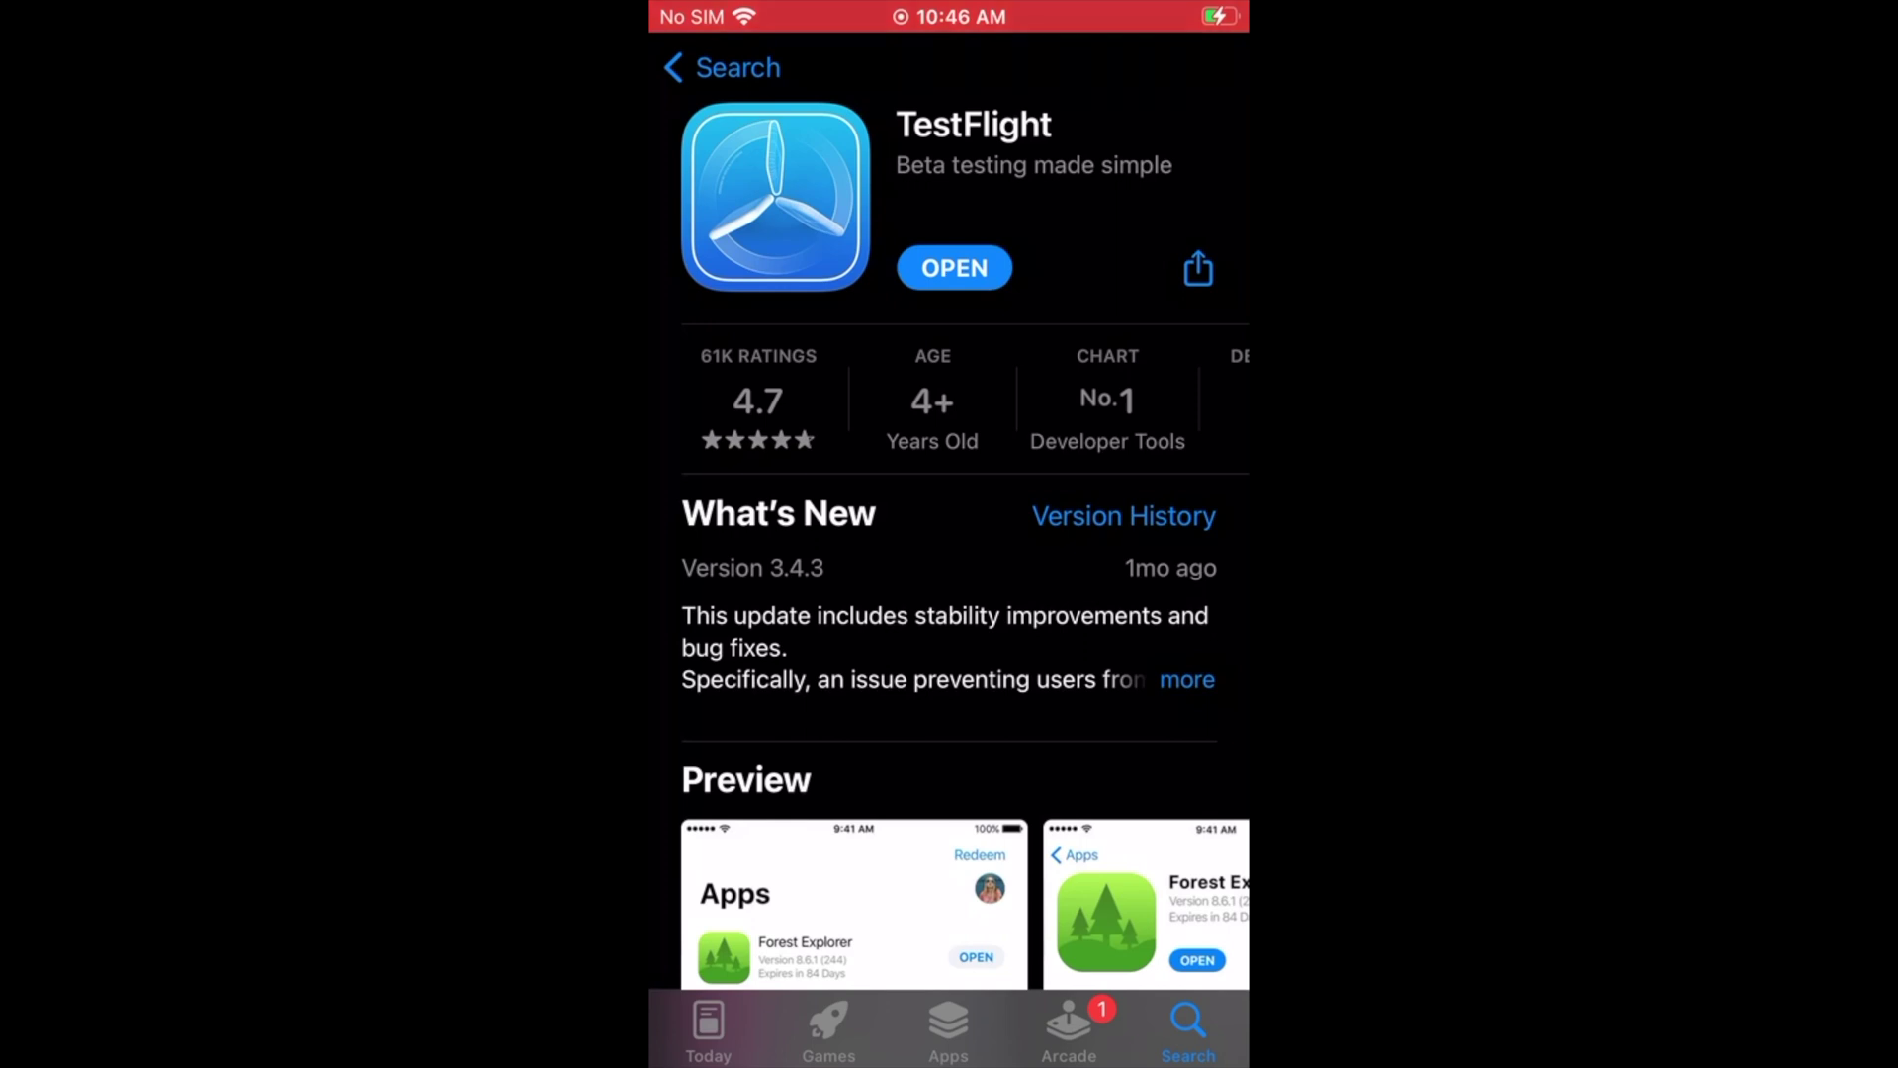
{"action": "left_click", "coordinate": [954, 268]}
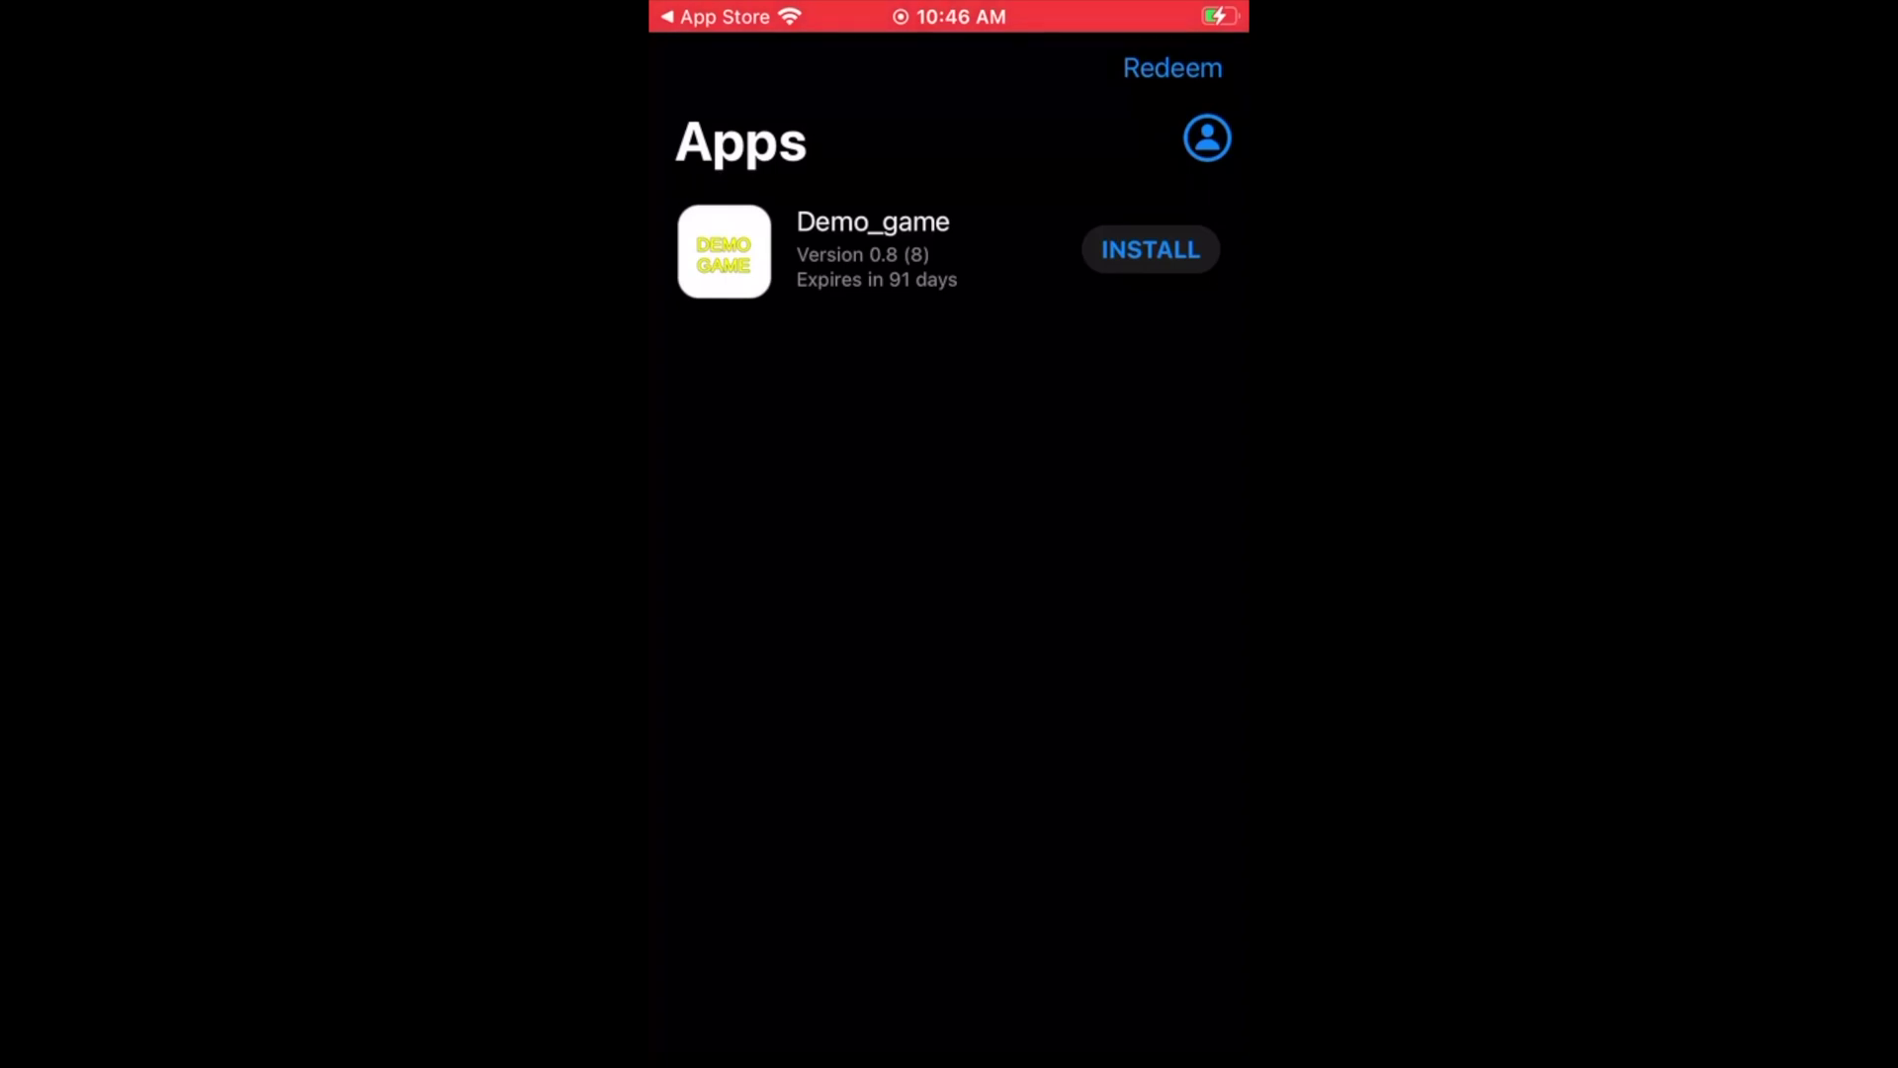
View and cancel the invitation code redemption in TestFlight, and install Demo_game version 0.8 (8).
{"action": "left_click", "coordinate": [1172, 67]}
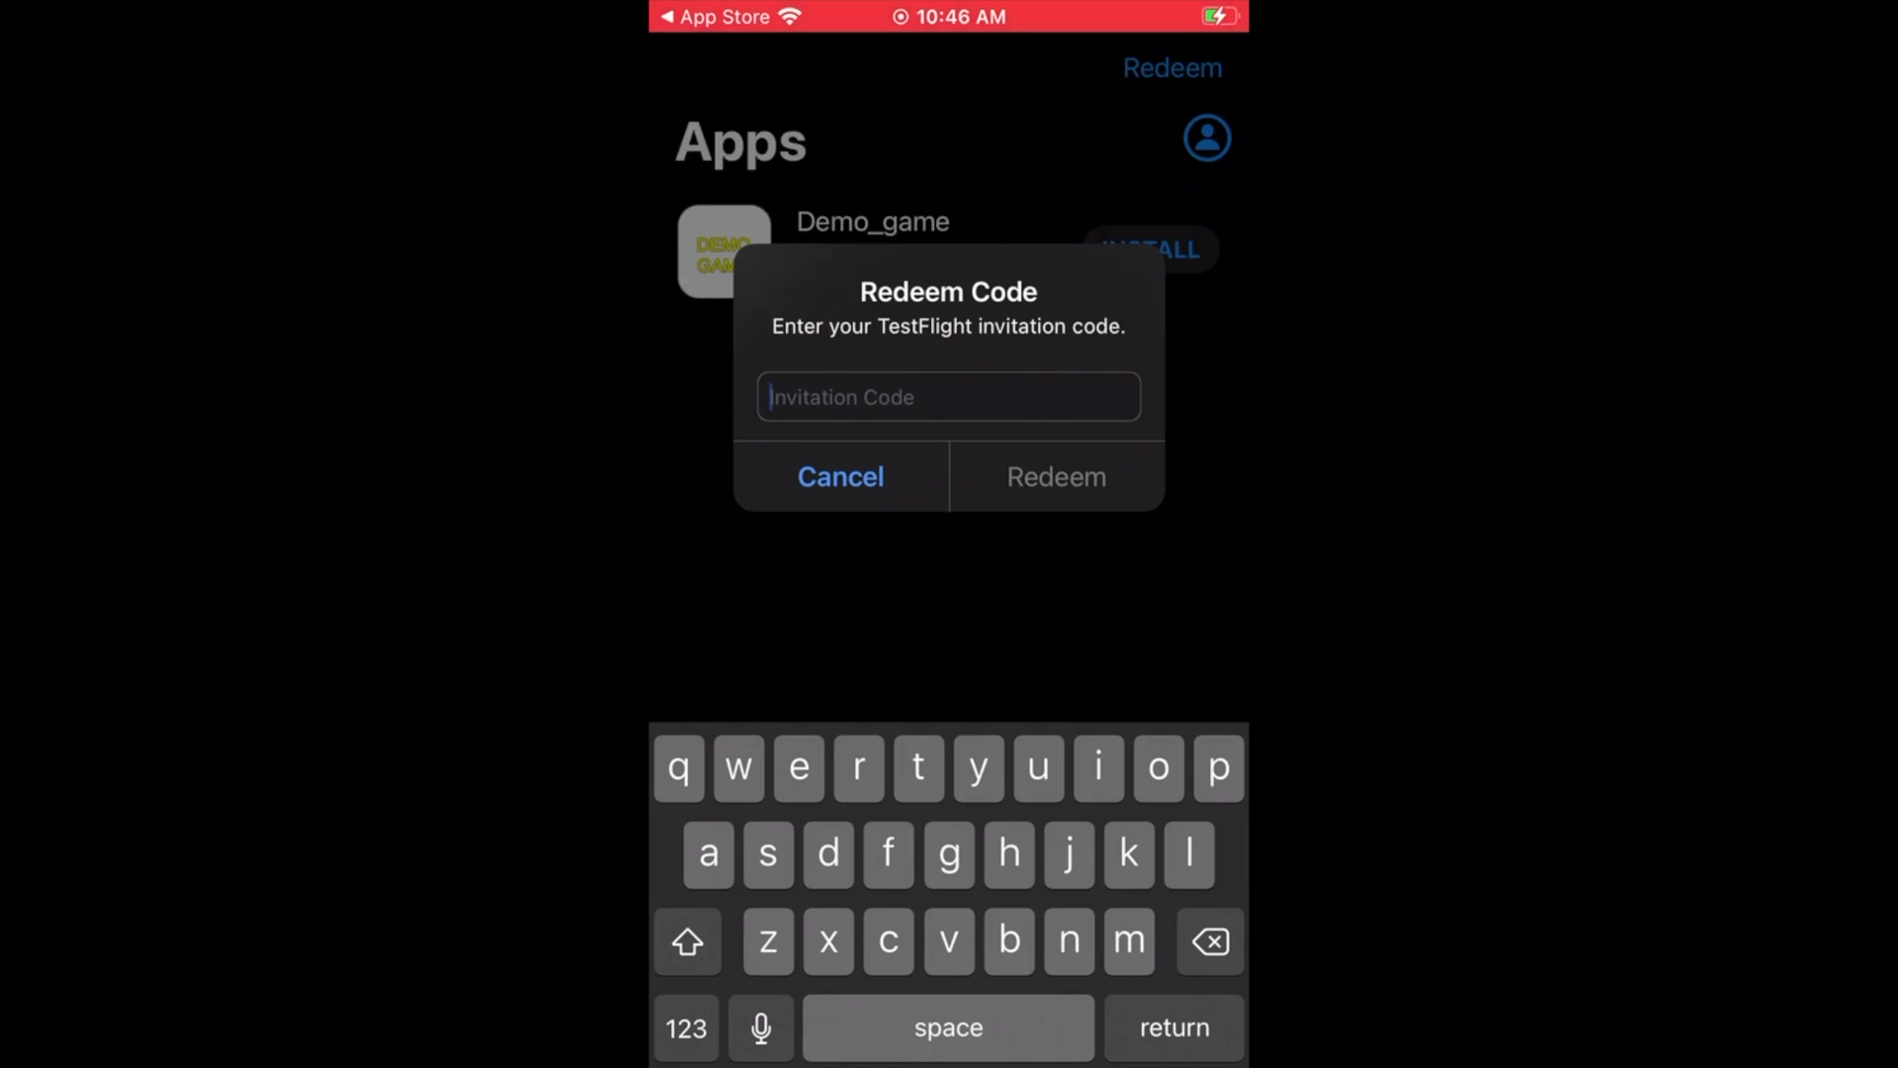
{"action": "left_click", "coordinate": [841, 477]}
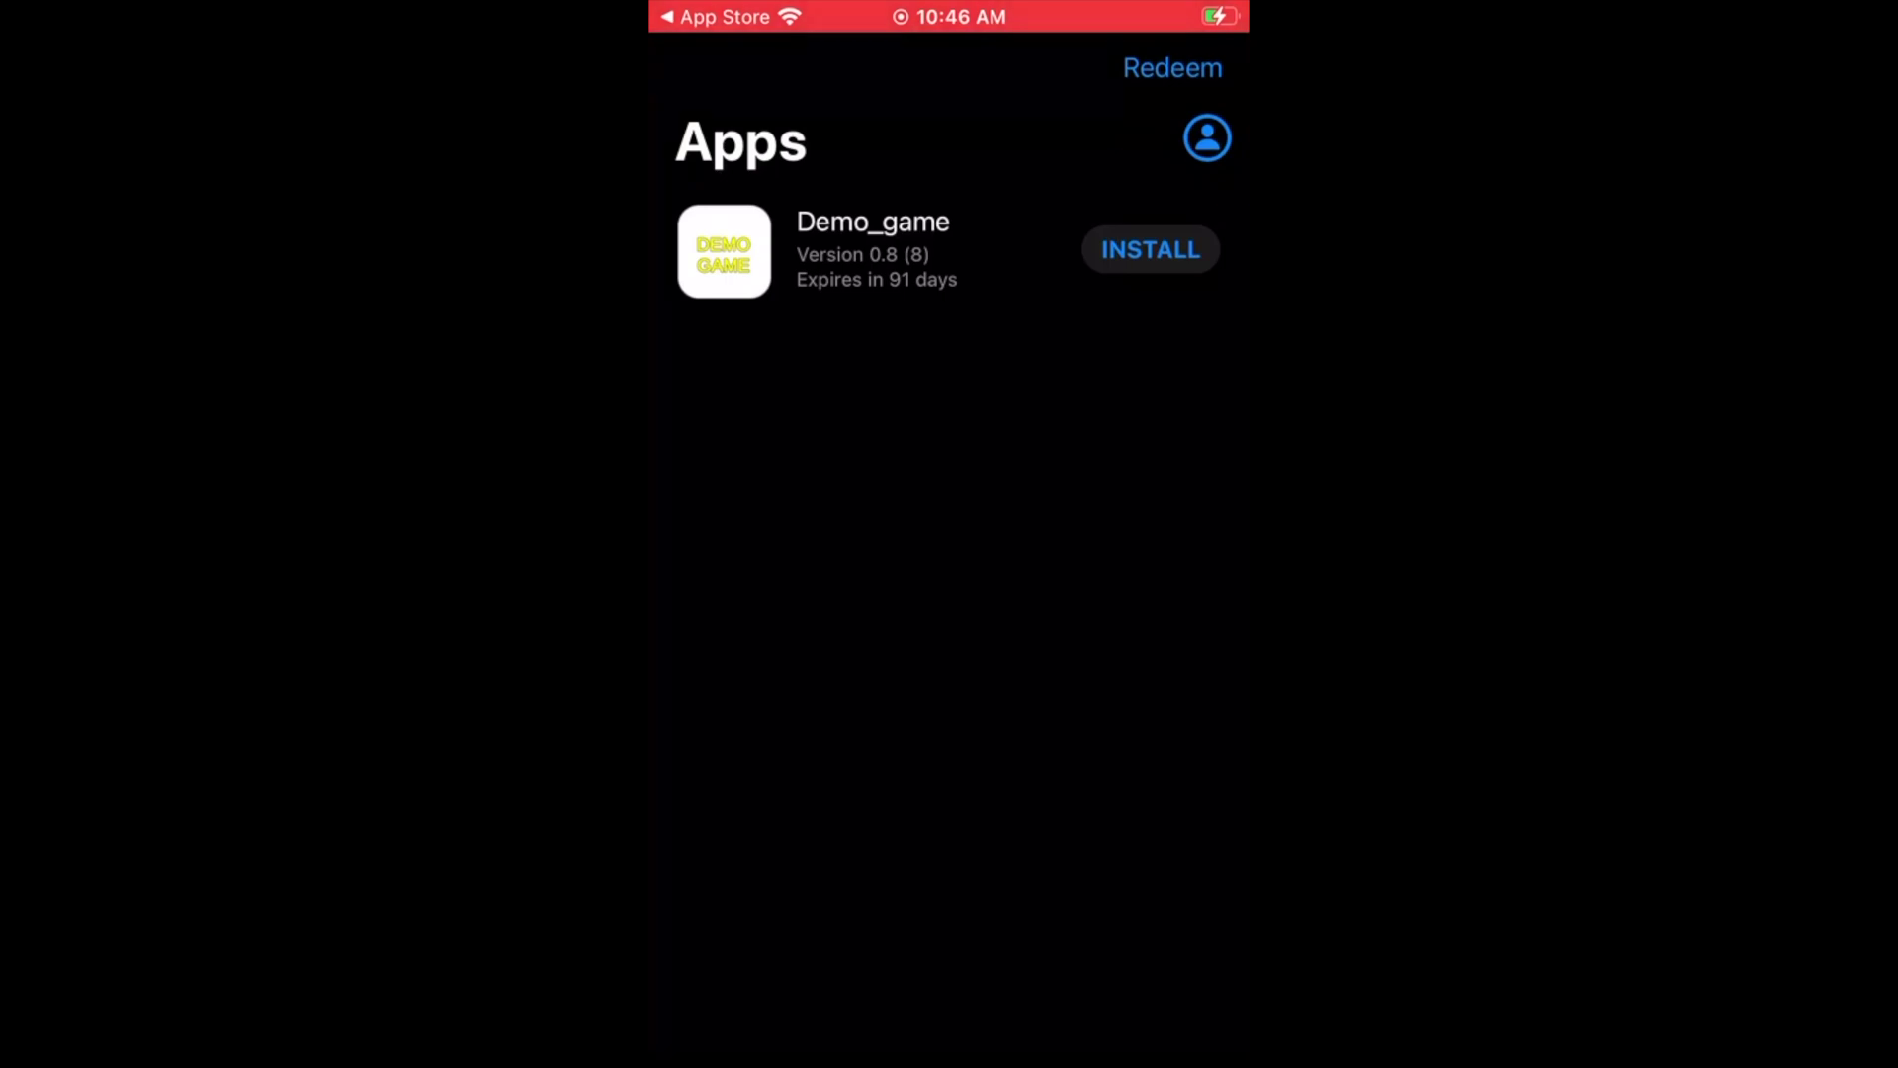
{"action": "left_click", "coordinate": [1151, 250]}
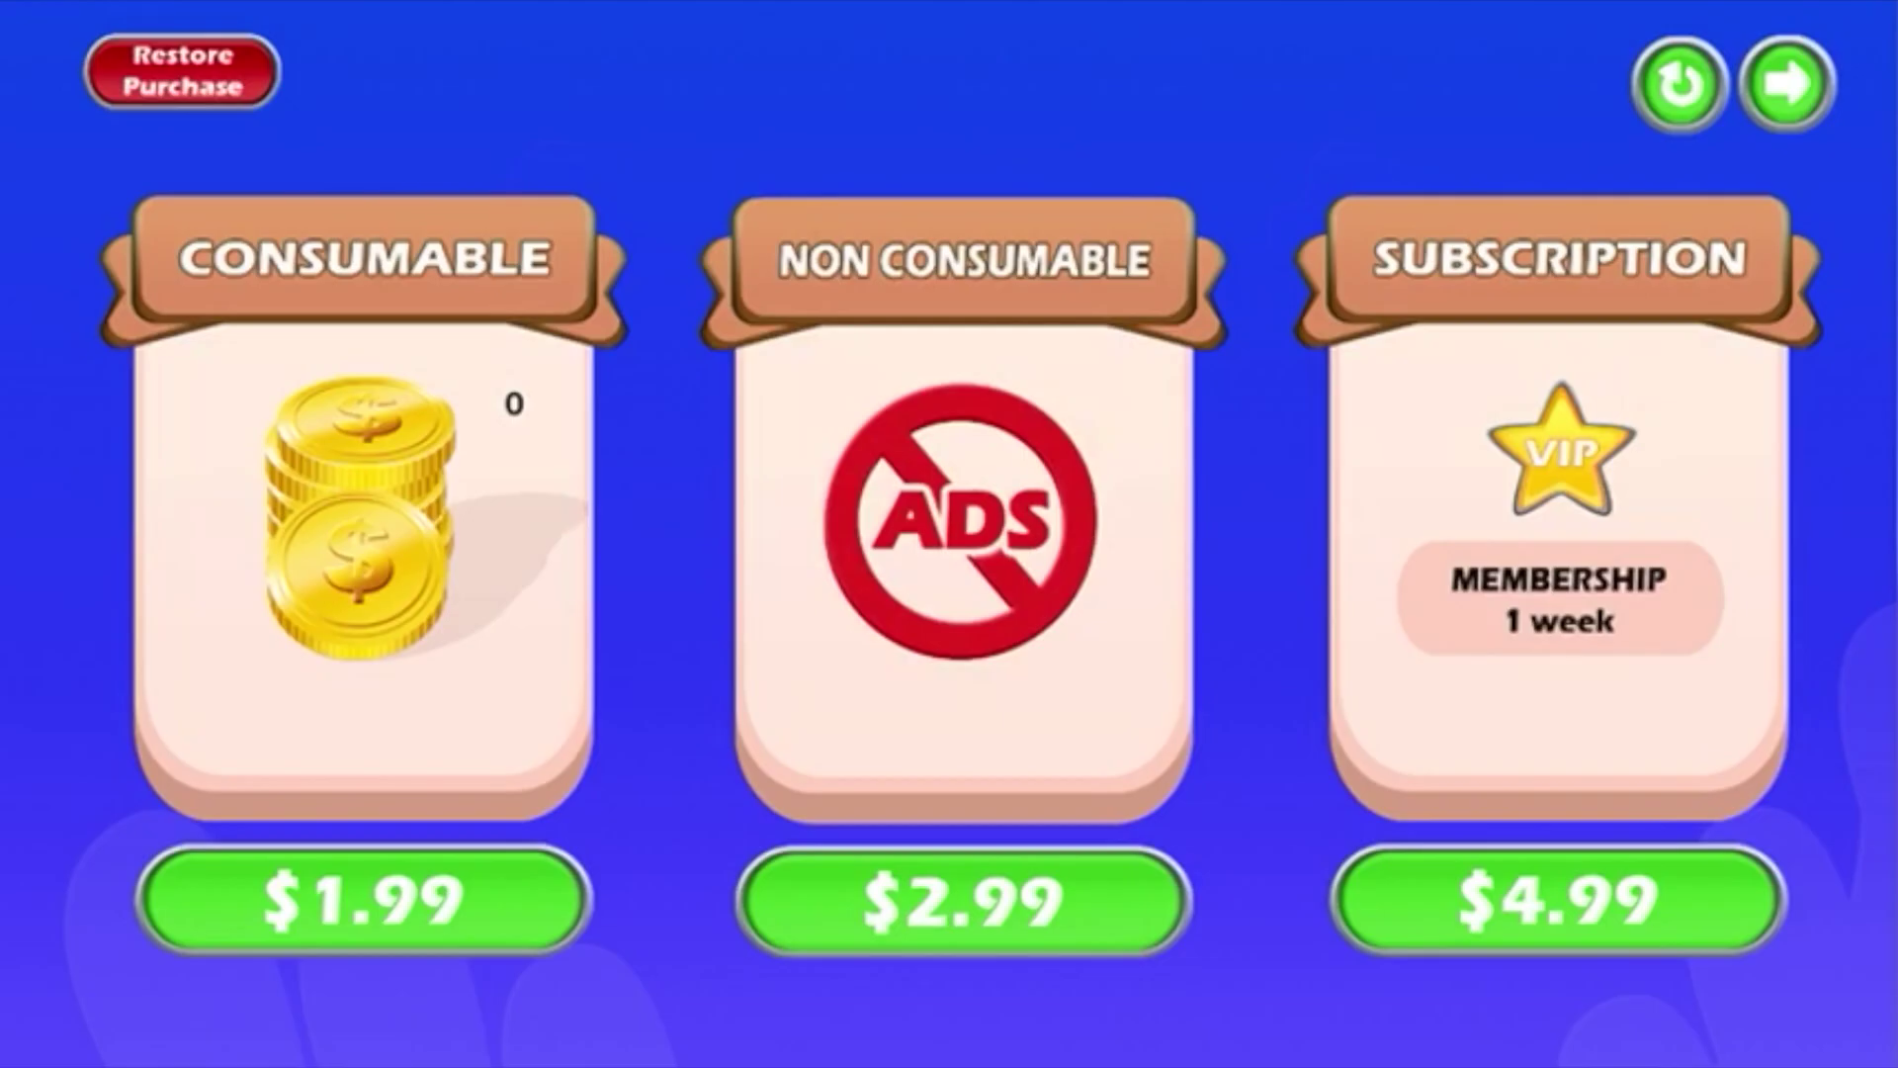
Start purchasing the $1.99 consumable coins in the installed game.
{"action": "left_click", "coordinate": [363, 900]}
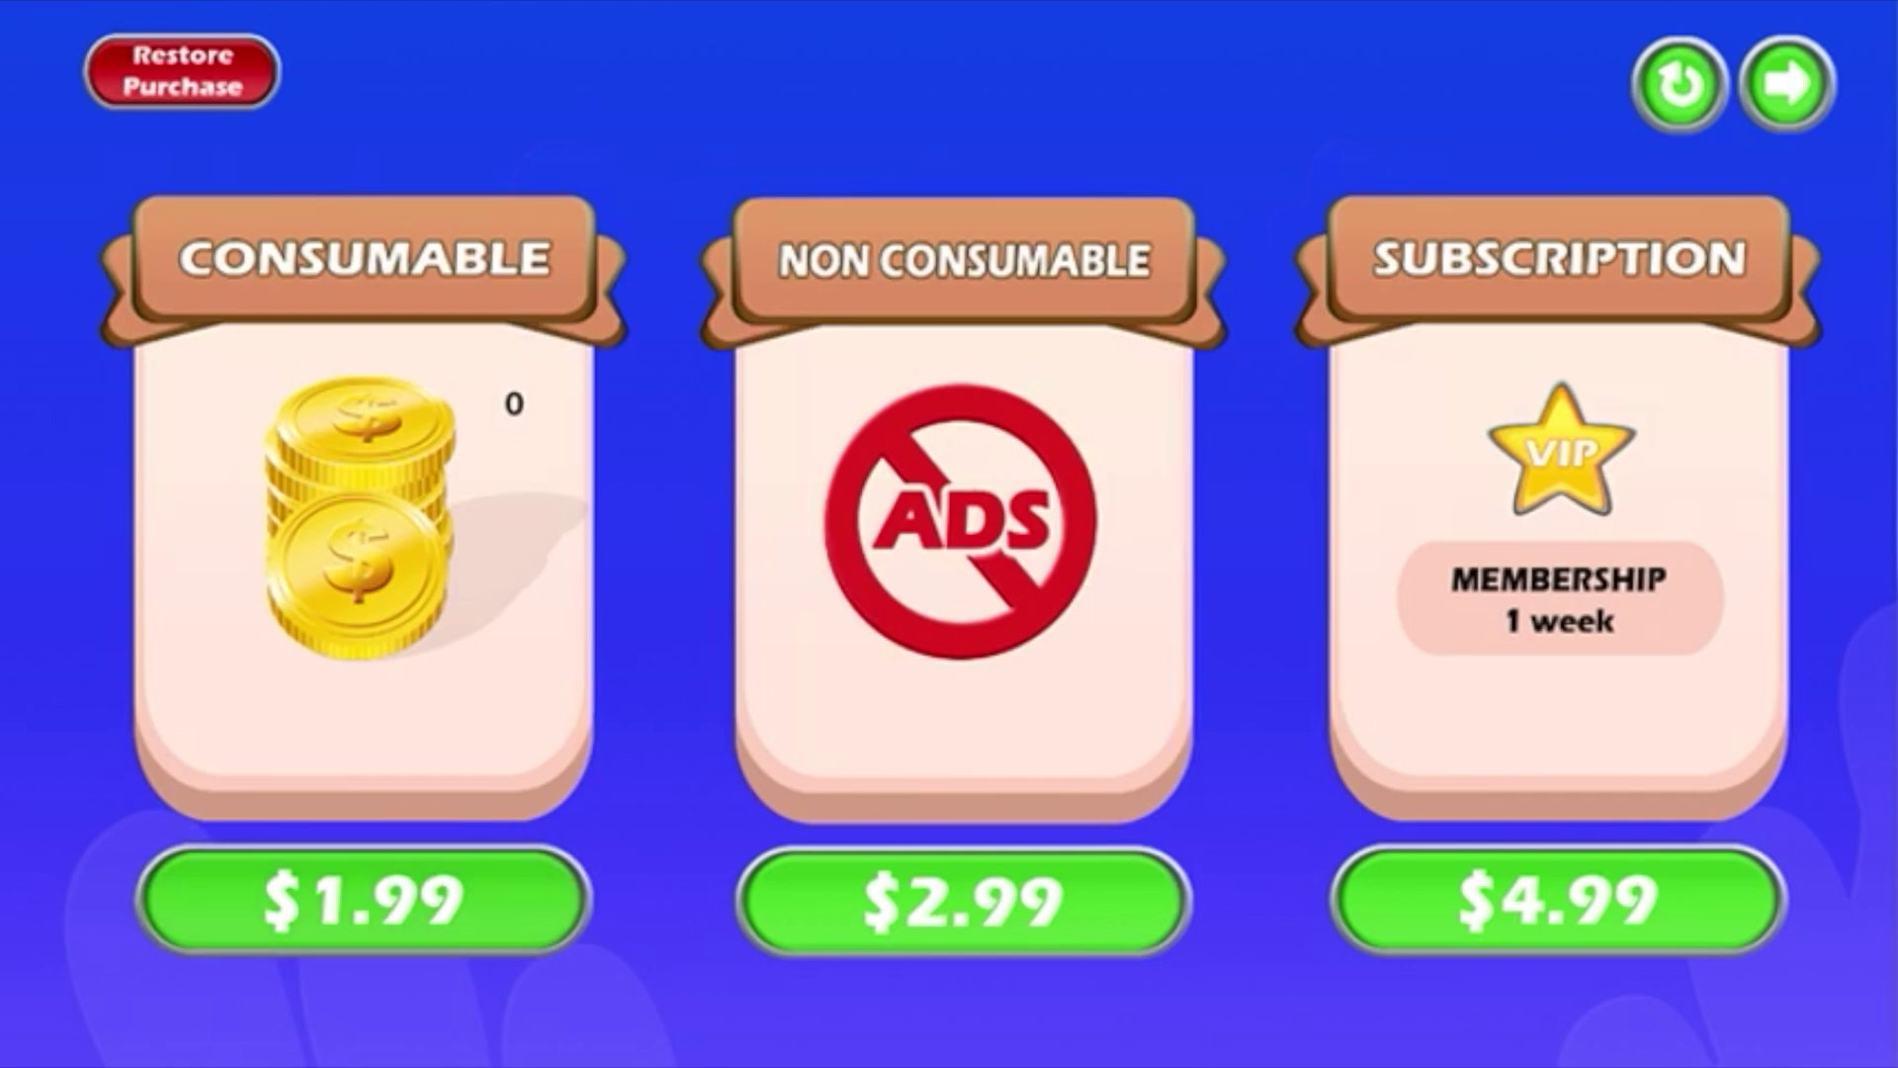